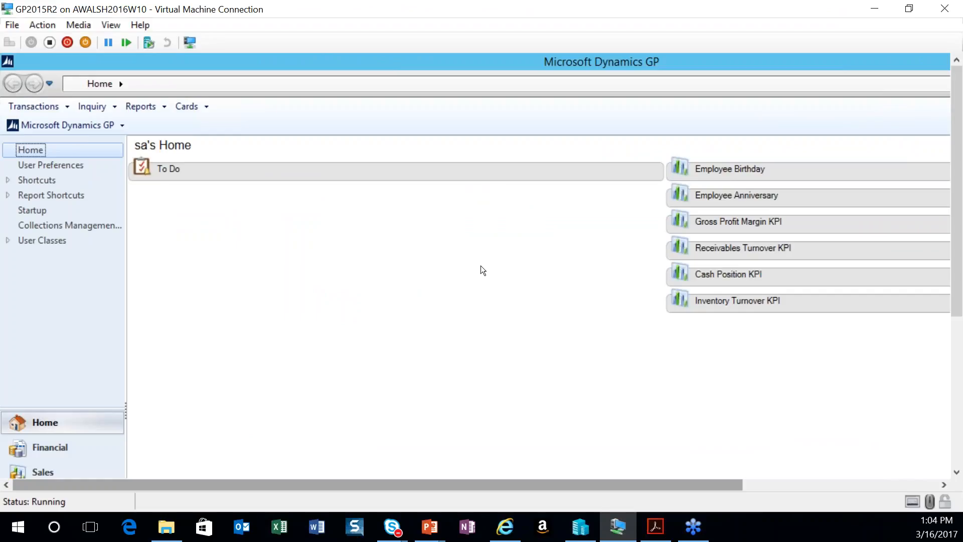
Step: Open Unit Account Maintenance and load the Employee Count-Purchases/Receiving account
click(191, 105)
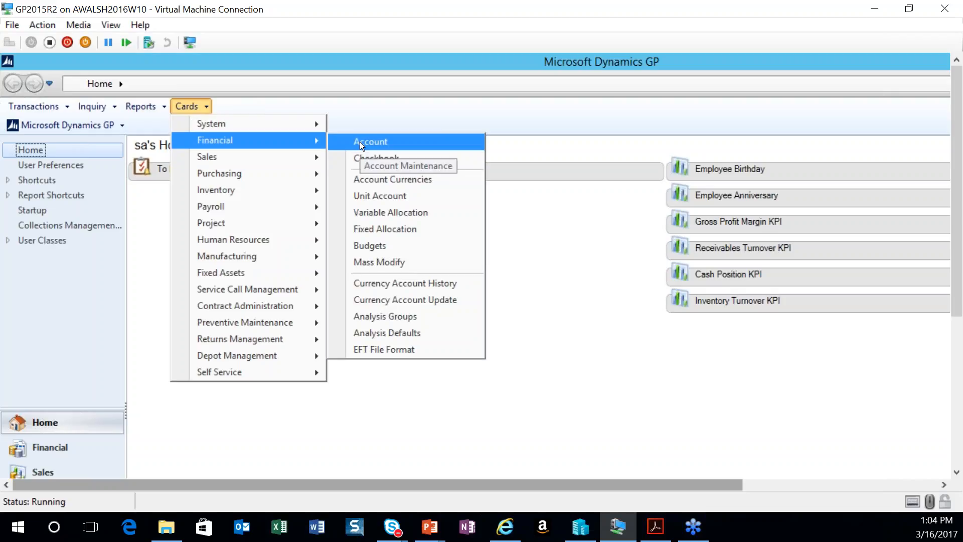
click(47, 447)
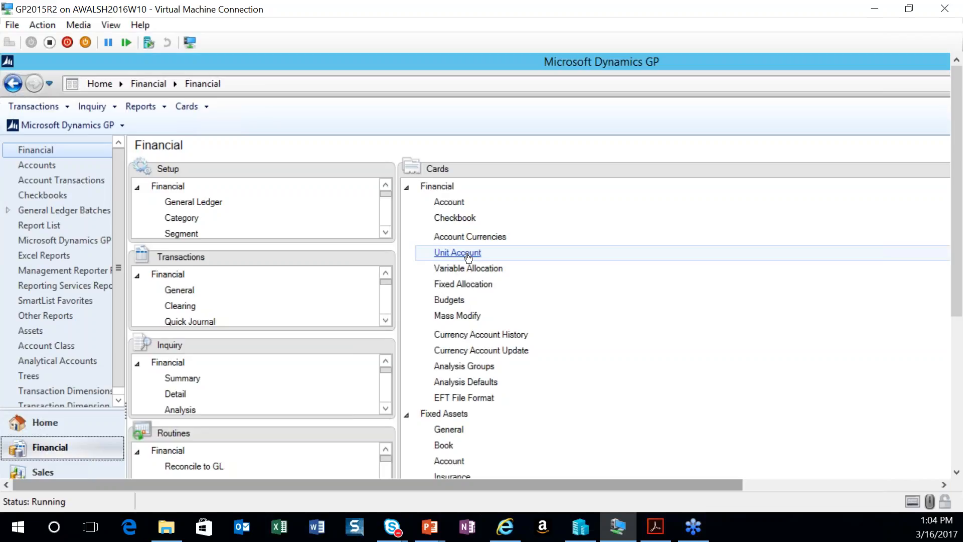
click(468, 258)
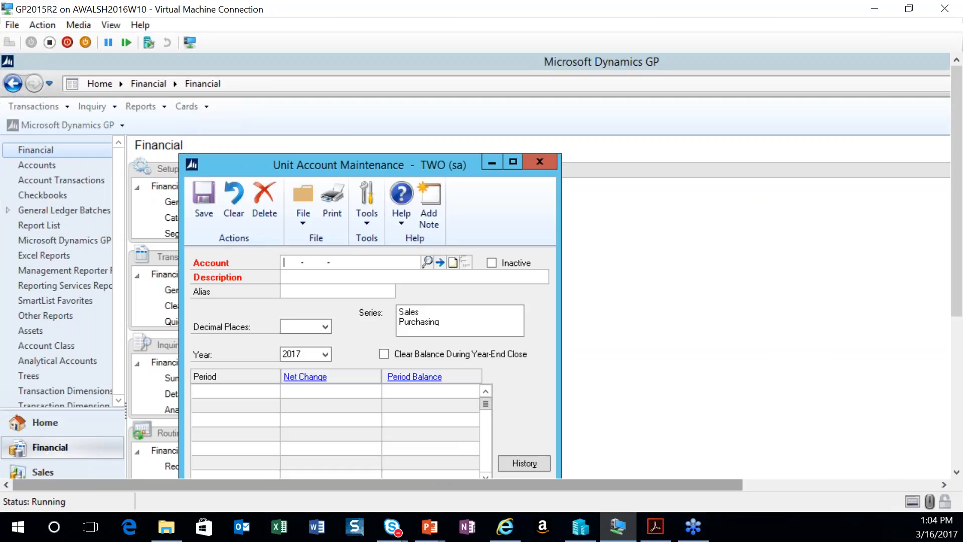
drag(371, 164, 364, 101)
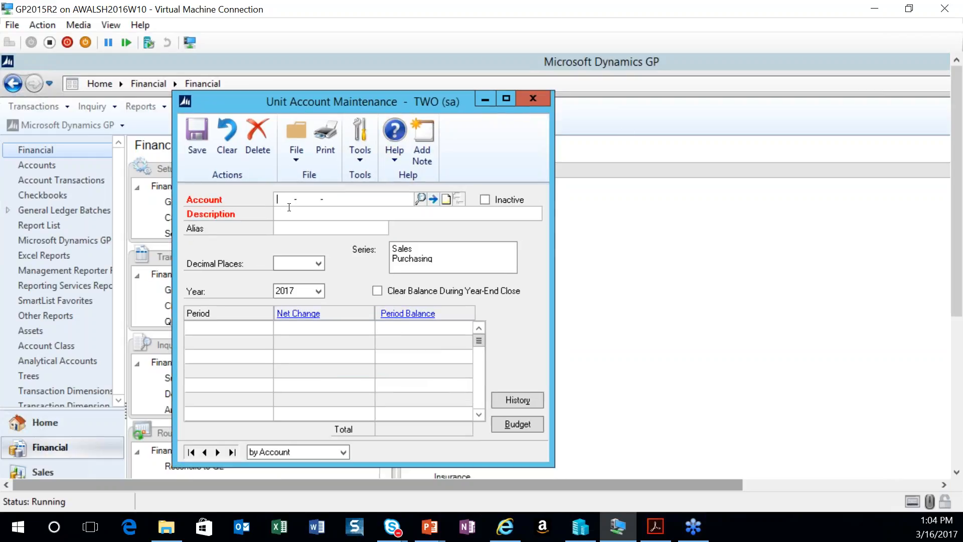
text(600 -9020 -00)
key(Tab)
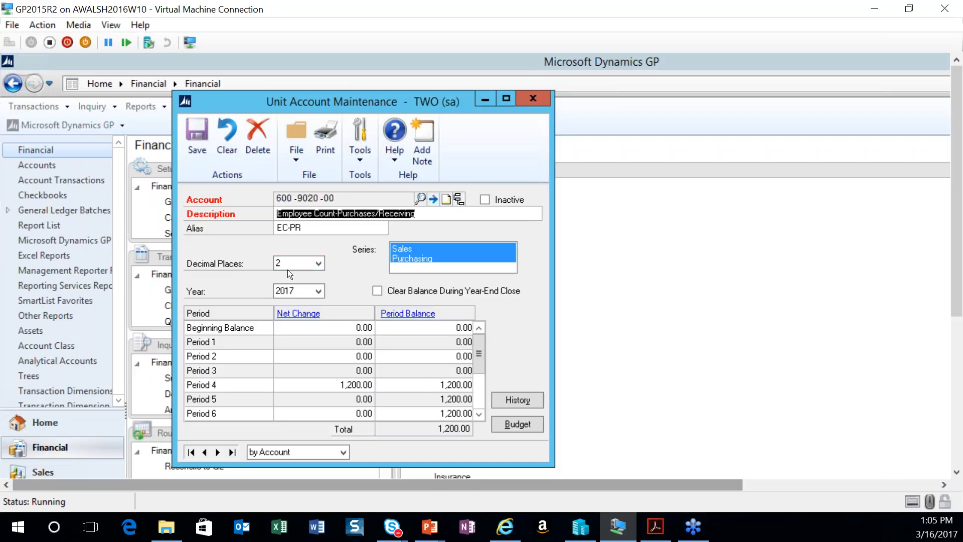
Step: Review the unit account's available years and its 2017 period balances, and close the maintenance window
click(318, 291)
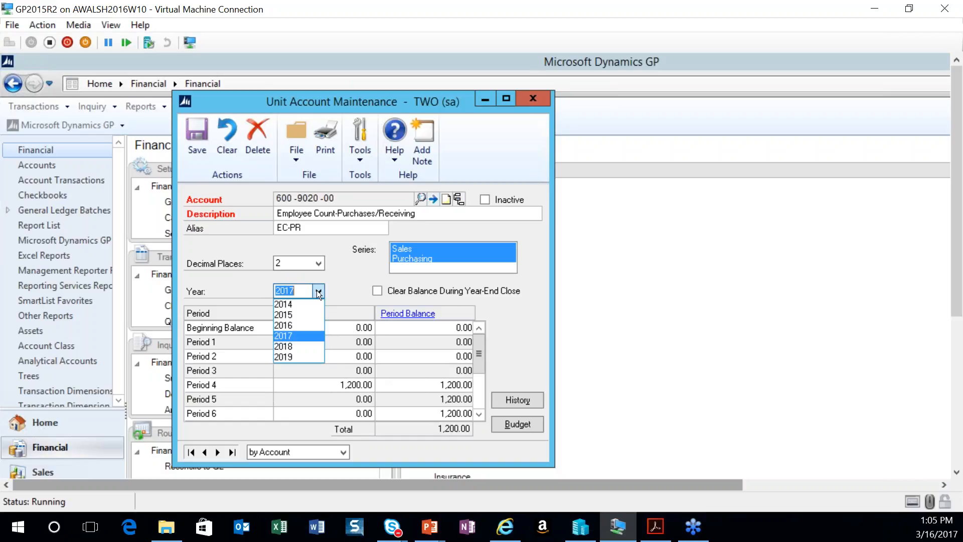
click(317, 291)
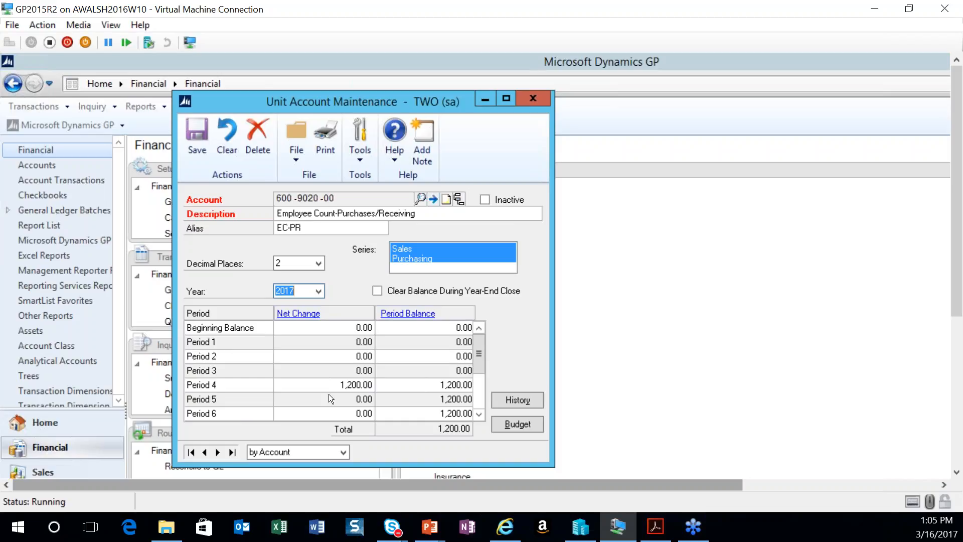
click(478, 415)
click(478, 415)
click(479, 414)
click(479, 414)
click(479, 415)
click(478, 415)
drag(478, 385, 484, 337)
click(525, 97)
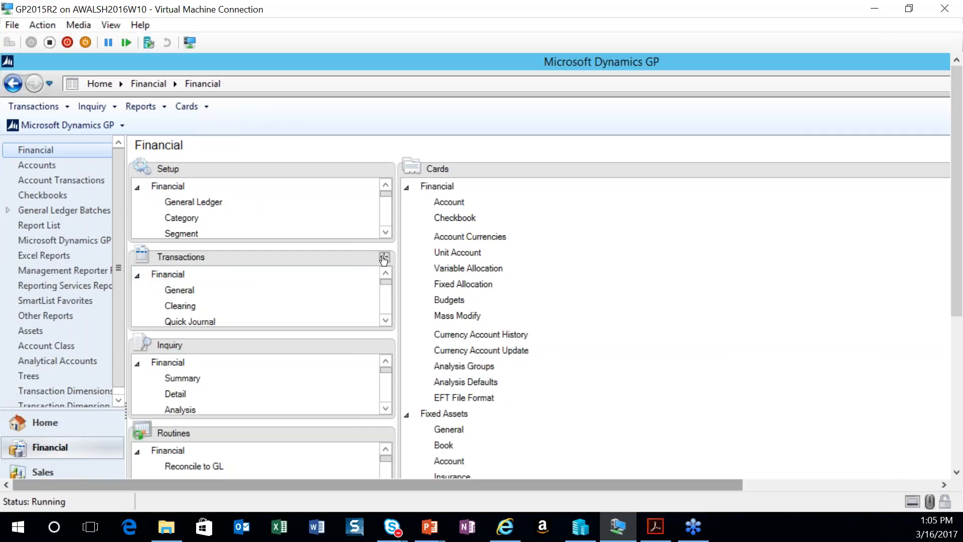
Step: Start a new general ledger transaction entry and reposition its window so the header and distribution fields are in view
click(385, 260)
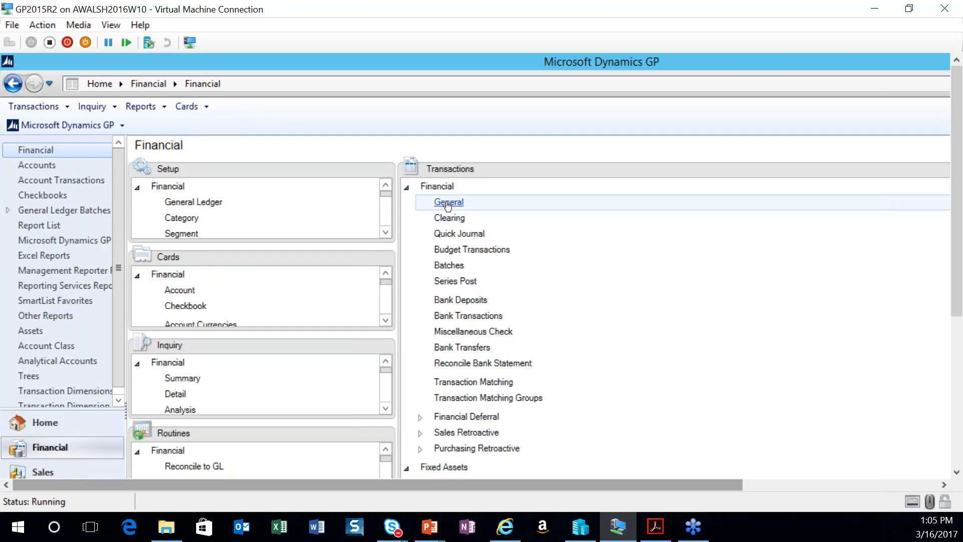
click(445, 207)
drag(484, 163, 489, 88)
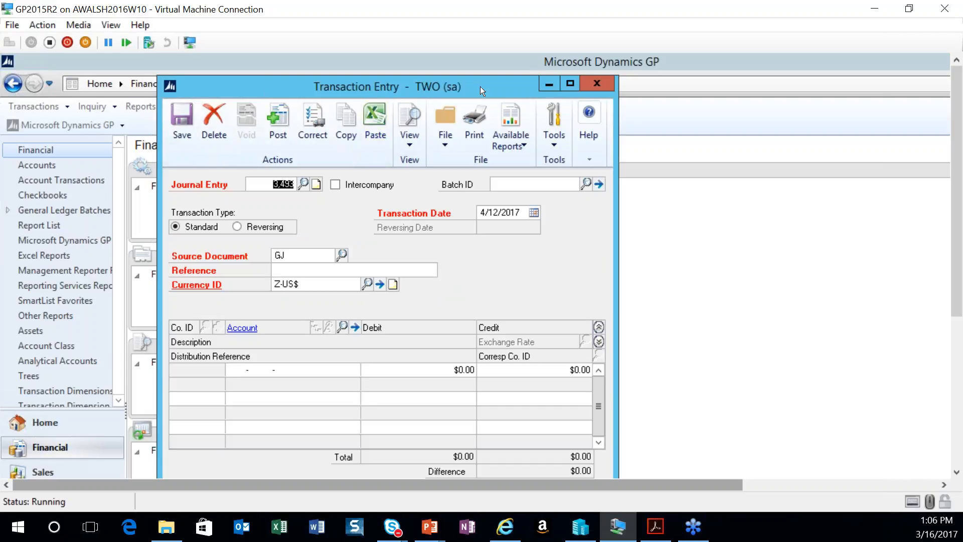
double_click(466, 76)
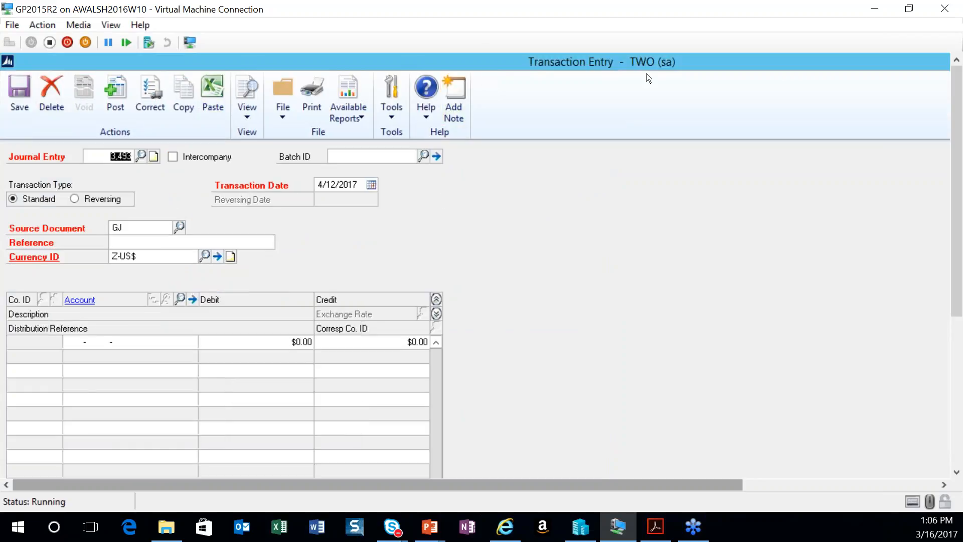
drag(800, 67, 589, 95)
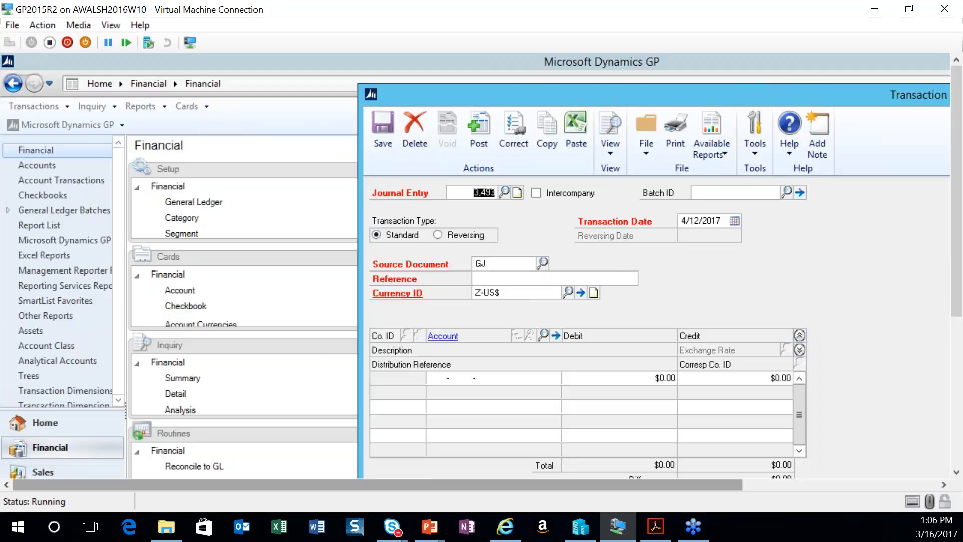
drag(677, 99, 480, 86)
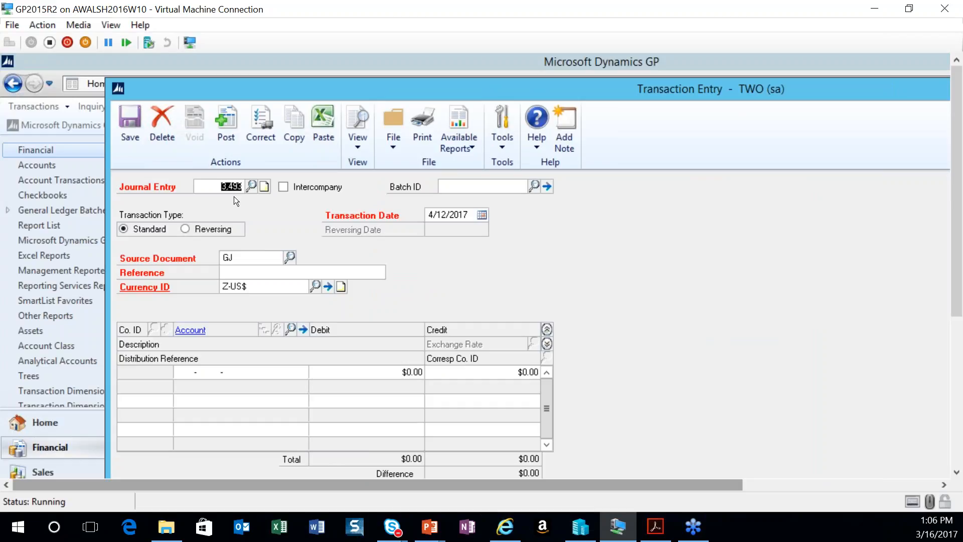
Step: Set the journal entry's transaction date to 4/30/2017, leaving the batch ID blank
click(449, 182)
click(481, 215)
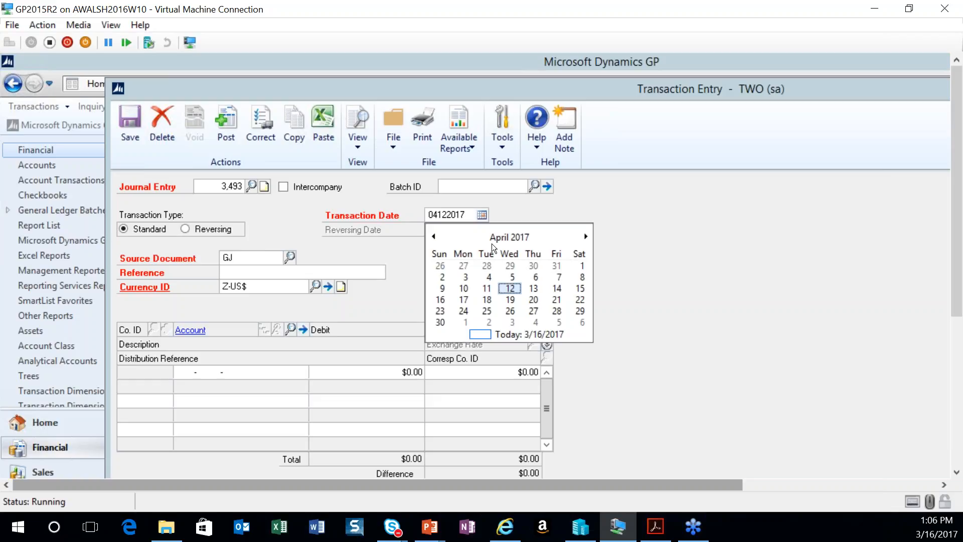
click(437, 322)
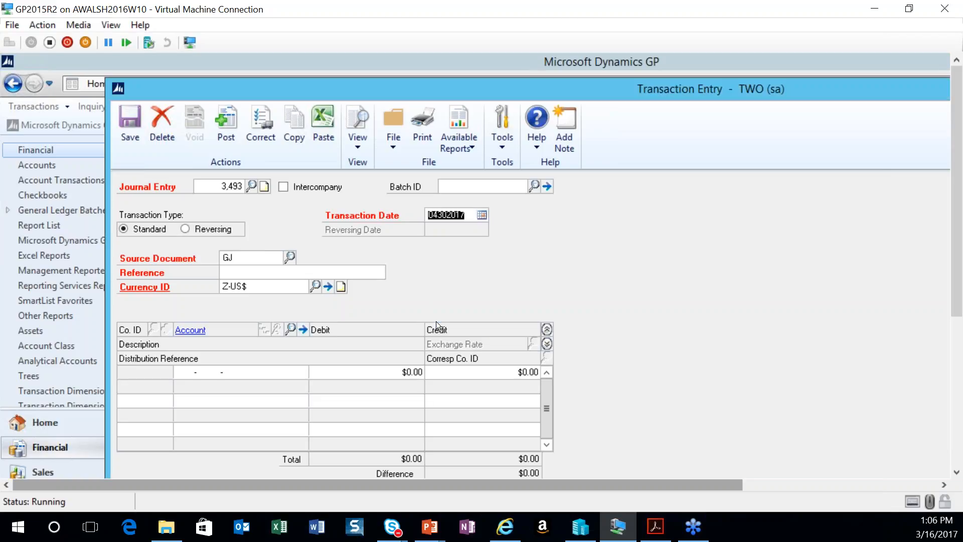
Step: Add a distribution line for the Employee Count-Purchases/Receiving unit account with a debit quantity
click(183, 378)
text(600 -9020 -00)
key(Tab)
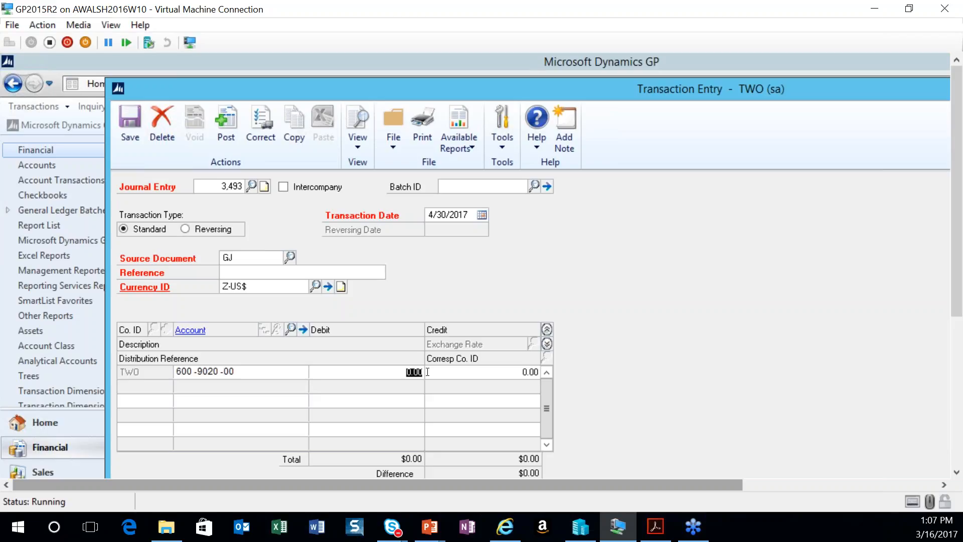
text(0.12)
text(.3)
Step: Enter an April headcount reference on the journal entry and post it
text(adcount )
text(Apr.)
click(227, 133)
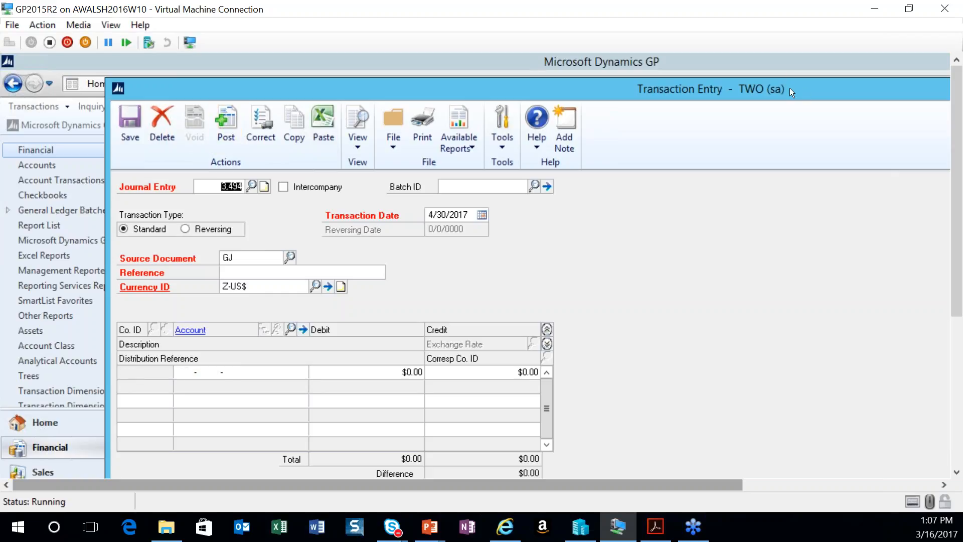
Step: Close the transaction entry window and dismiss the General Posting Journal report destination
drag(790, 89, 400, 109)
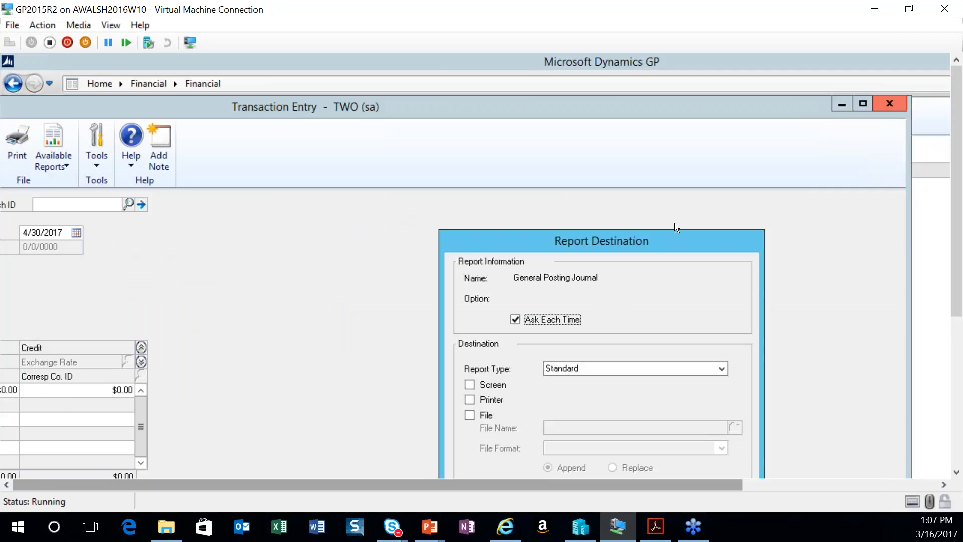
drag(661, 235, 606, 143)
click(661, 411)
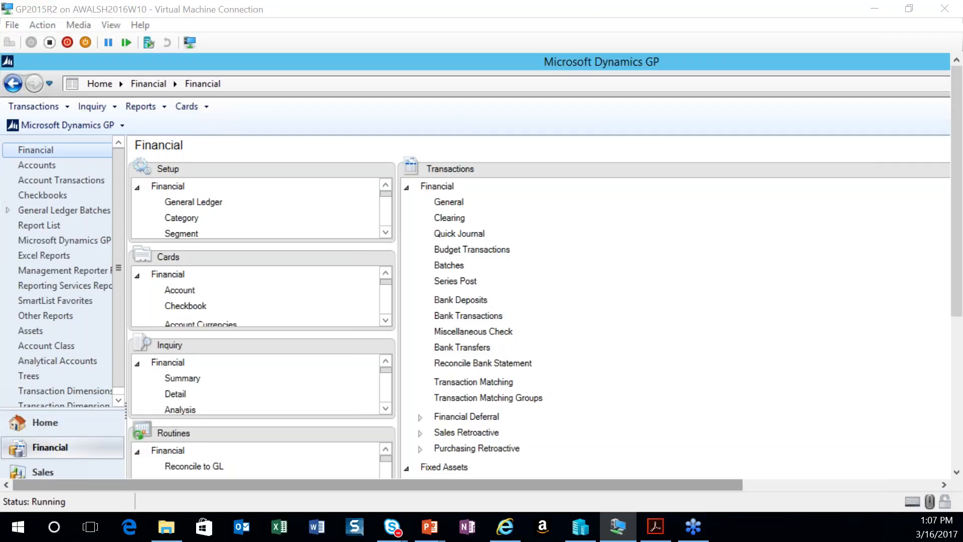
Step: Expand the financial cards list and open the Budget Selection window
click(197, 105)
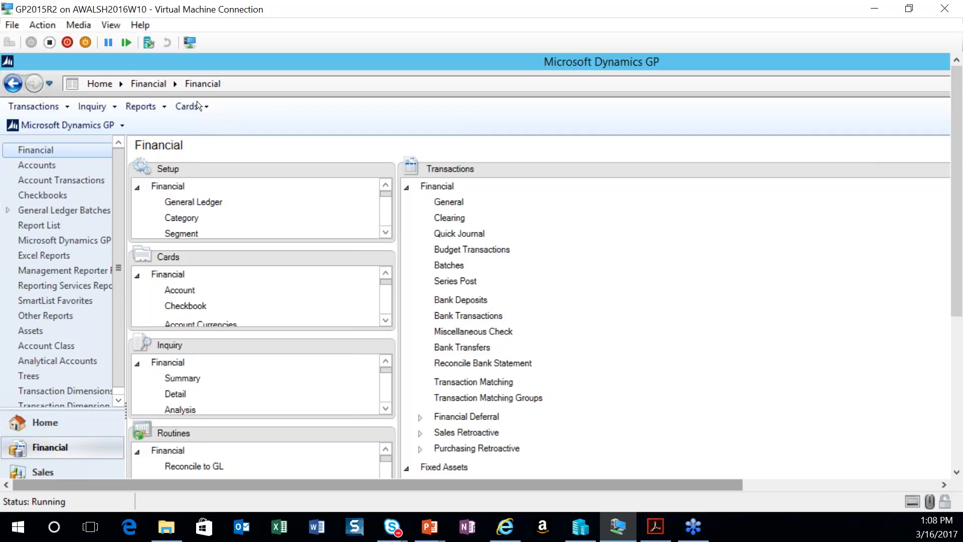
click(197, 108)
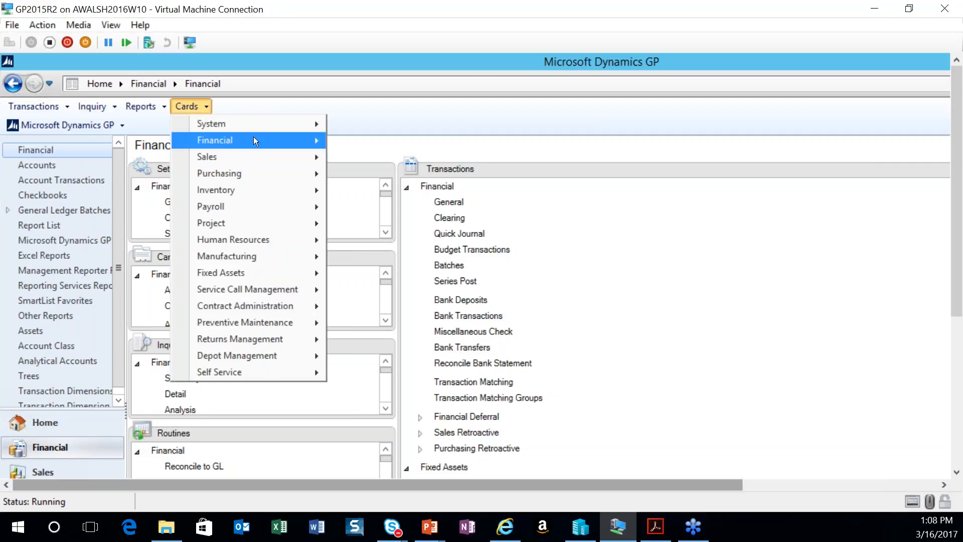
mouse_move(290, 143)
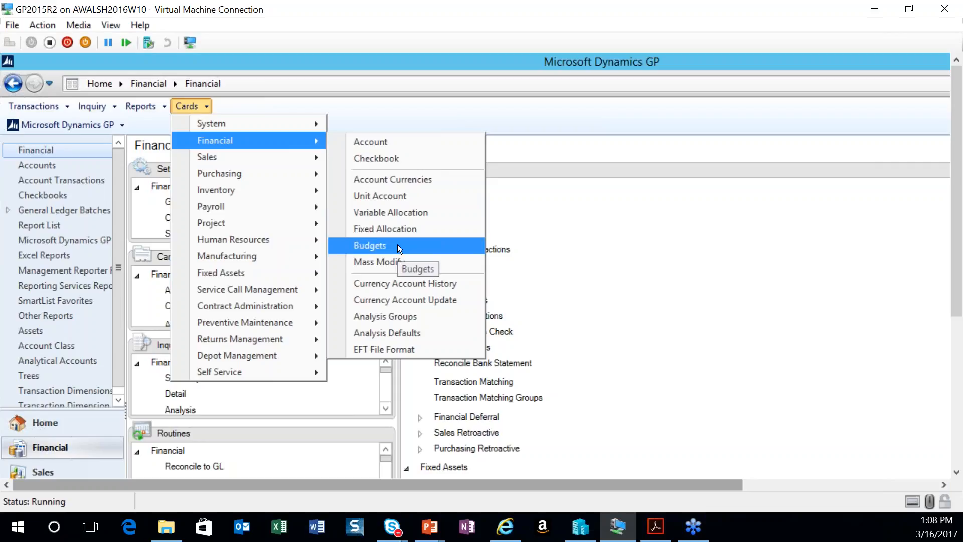
click(84, 447)
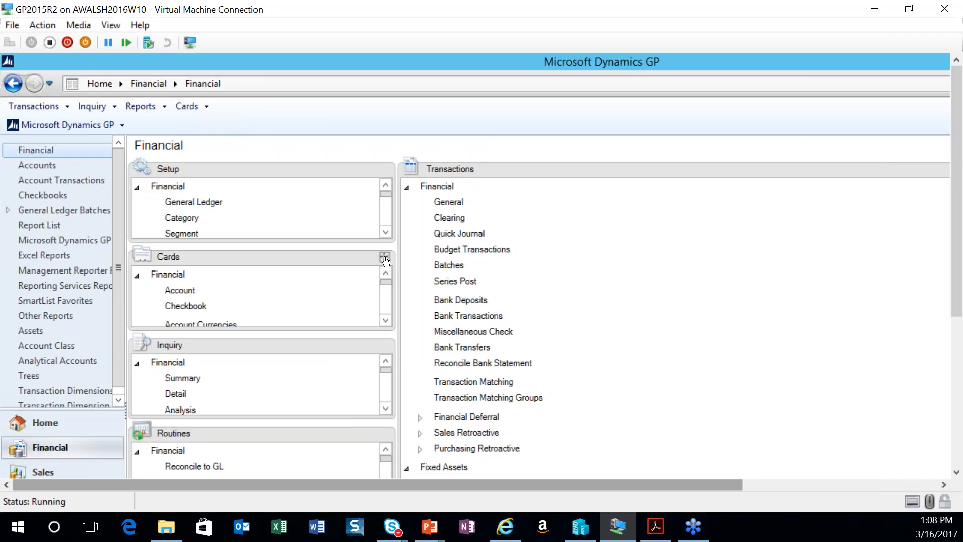
click(384, 258)
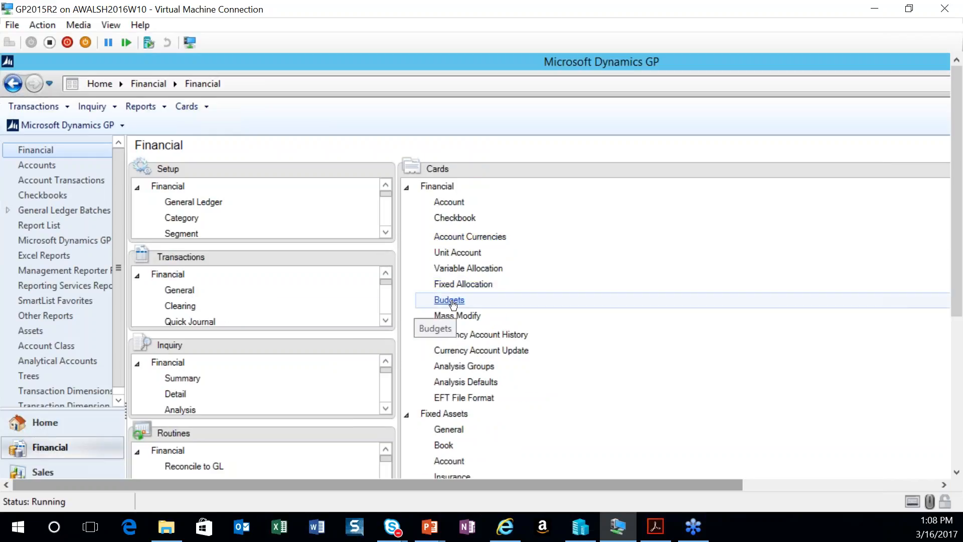
click(450, 300)
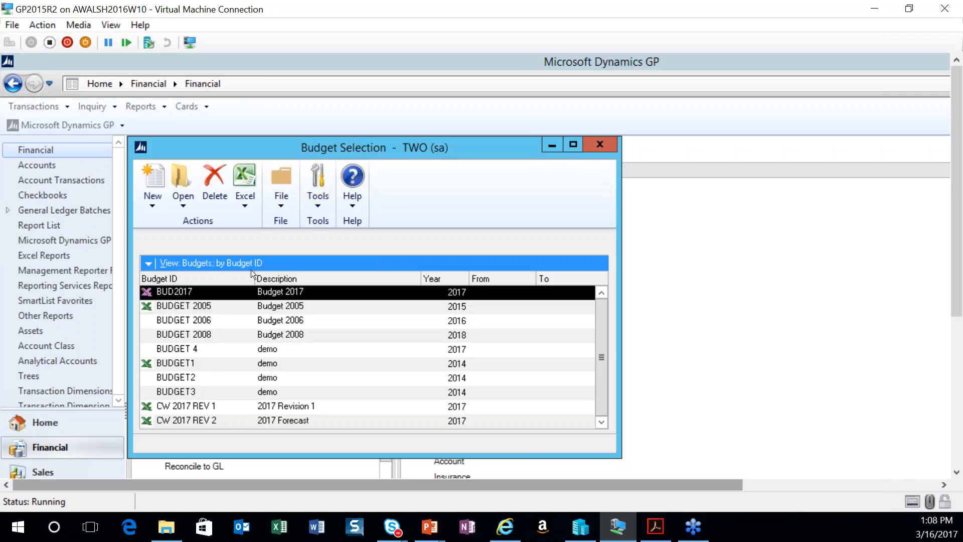
Step: Open Budget Maintenance through the new budget option using Microsoft Dynamics GP and load the BUD2017 budget
click(152, 207)
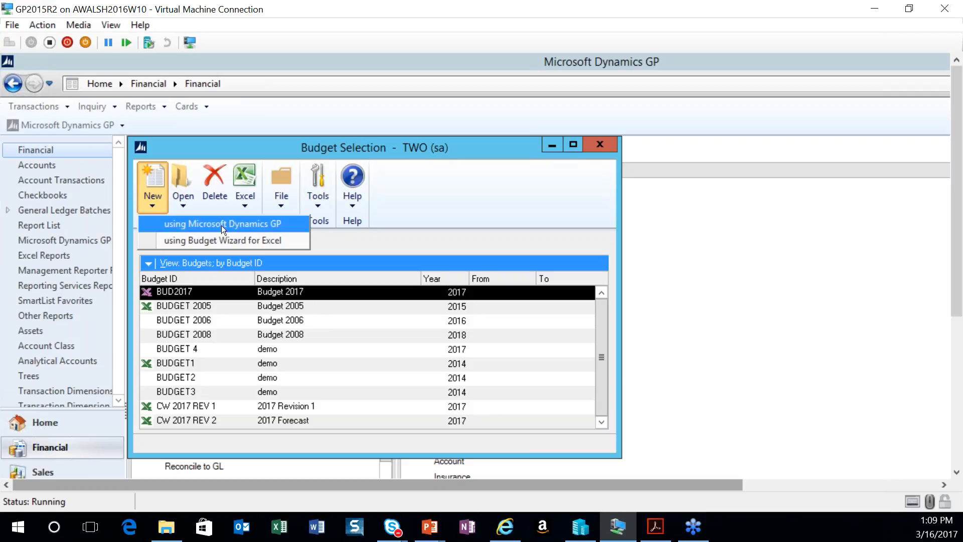
click(236, 225)
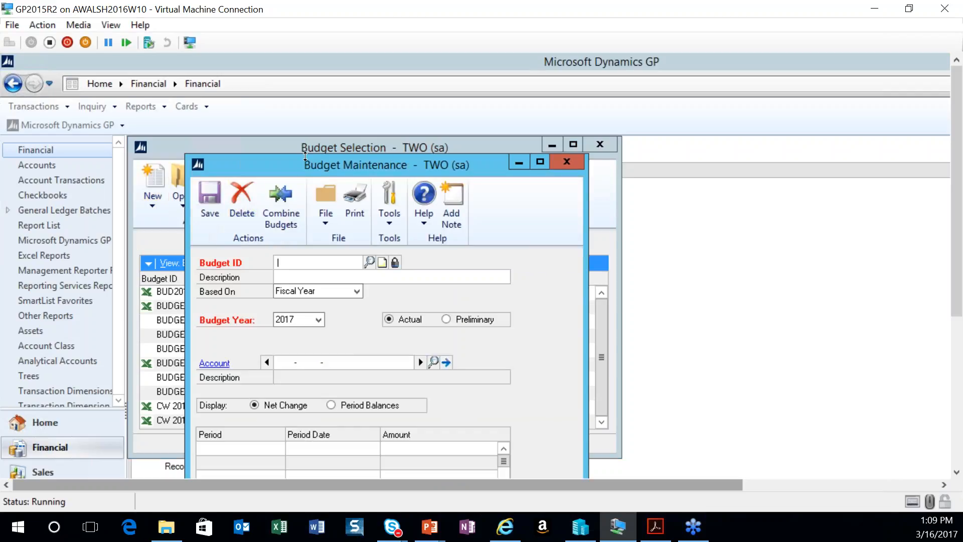
drag(288, 164, 291, 86)
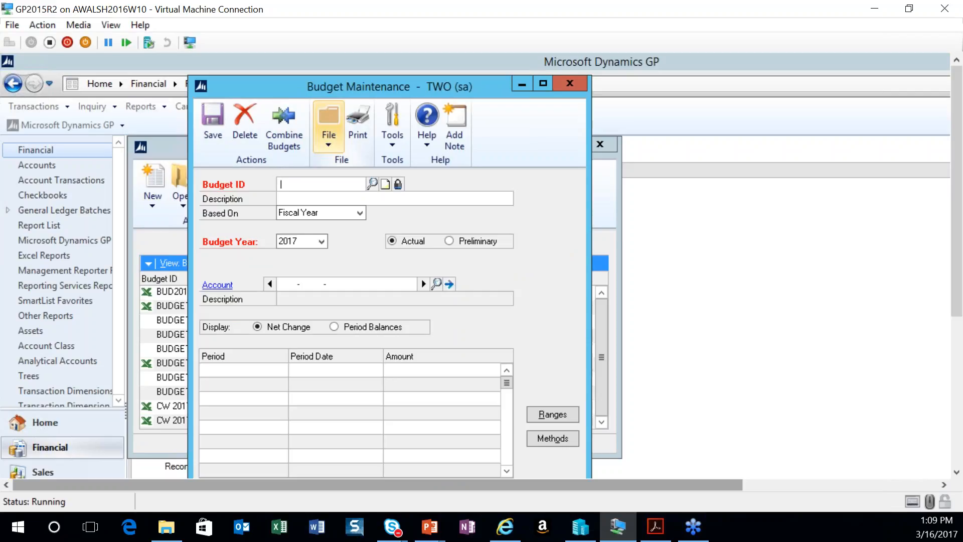
click(372, 183)
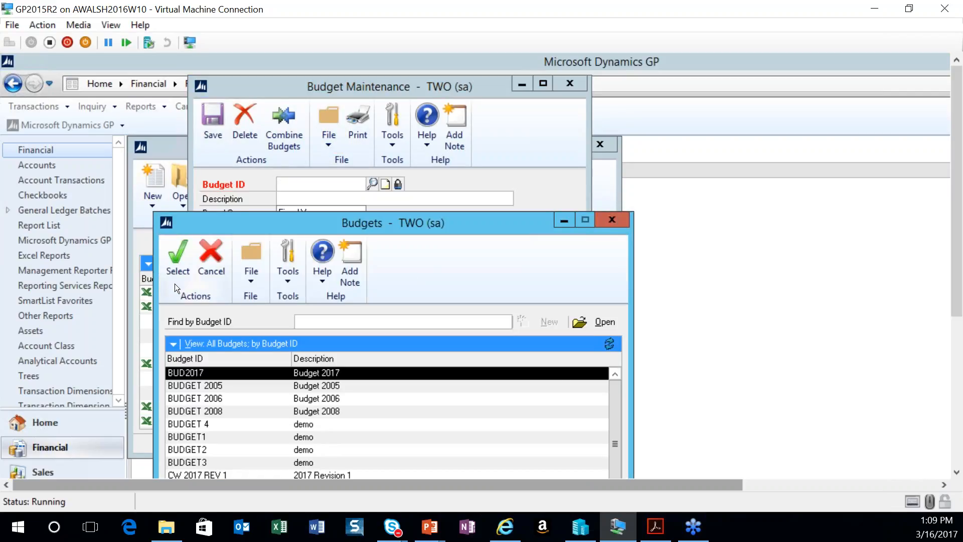
click(178, 271)
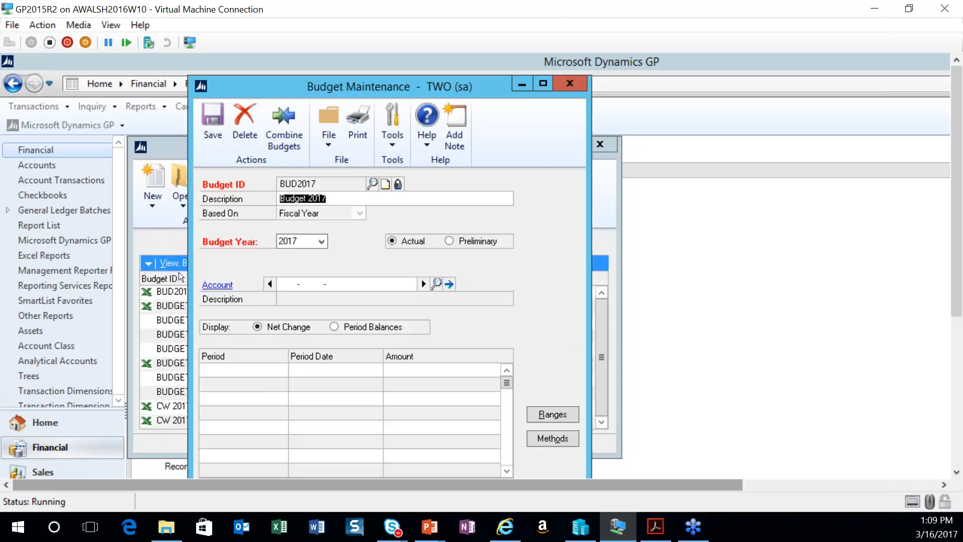
Step: Open the account lookup for the BUD2017 budget and search the account list for the Sales account
click(282, 287)
click(436, 284)
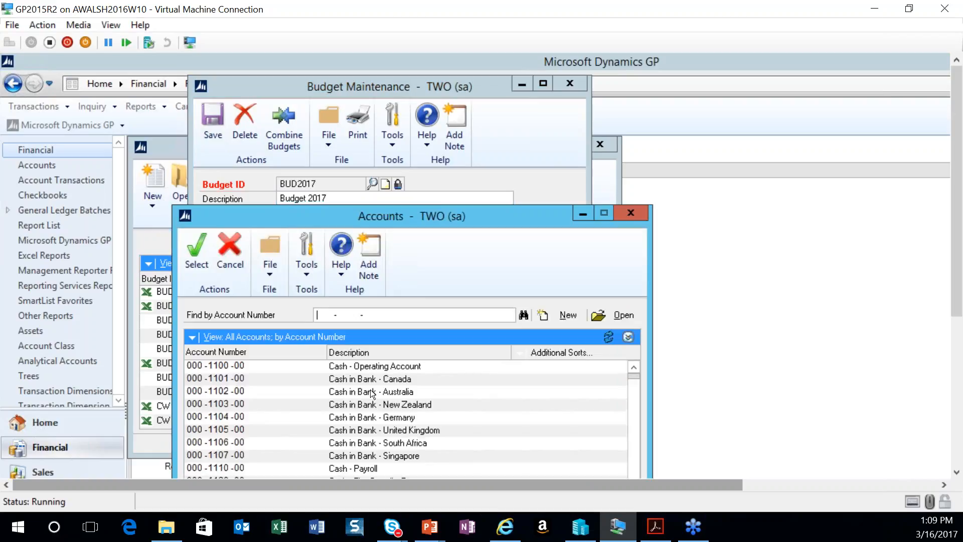
drag(530, 215, 536, 111)
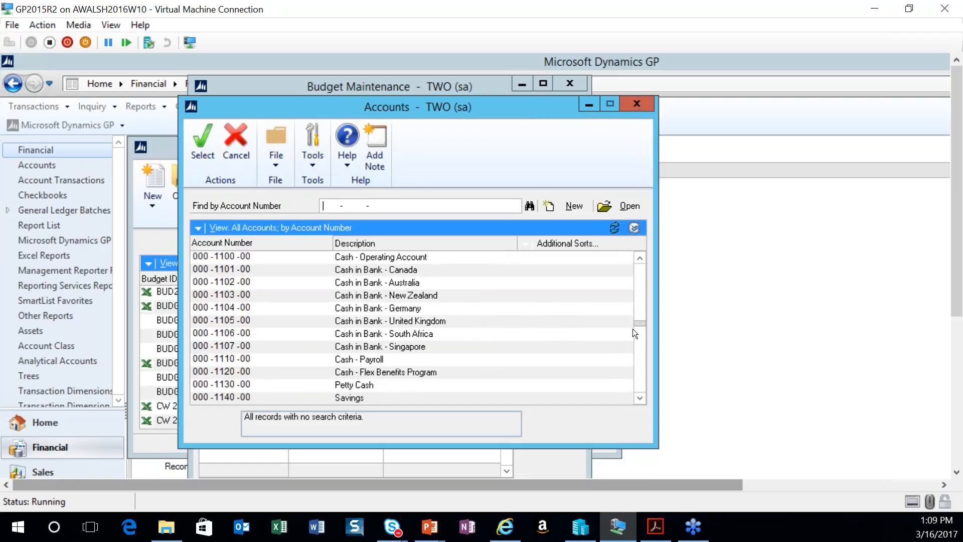
drag(641, 351, 641, 352)
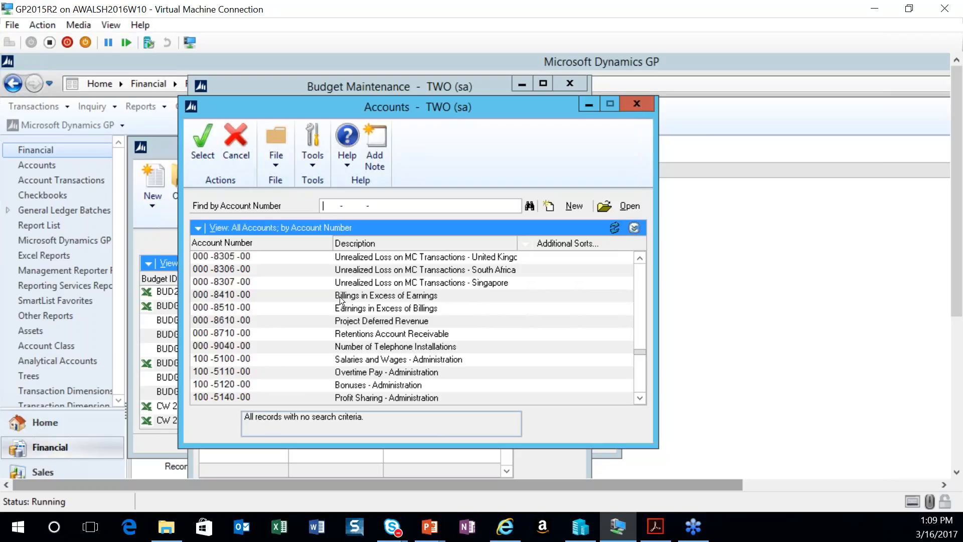
drag(641, 346, 641, 284)
click(638, 320)
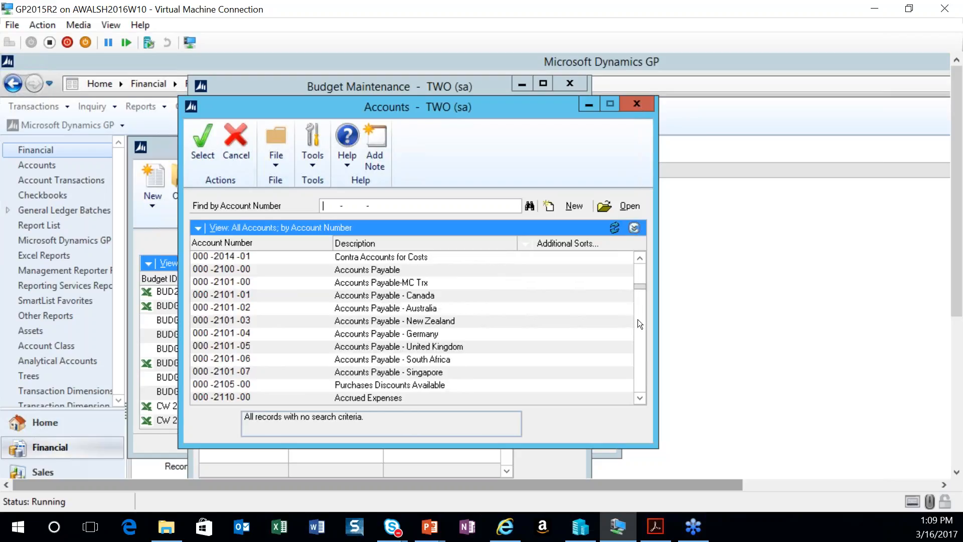
click(639, 337)
click(642, 338)
click(641, 337)
click(640, 348)
click(639, 352)
click(639, 352)
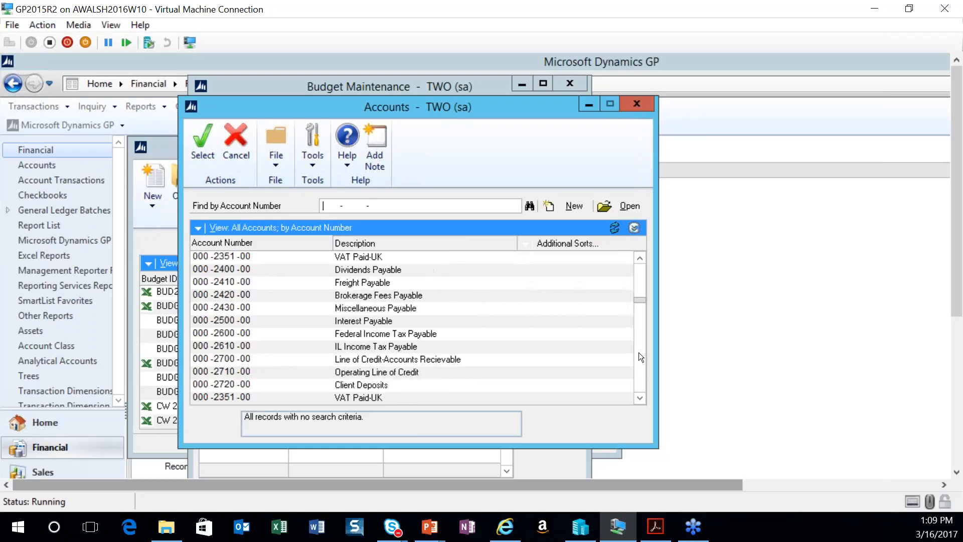
click(639, 352)
click(639, 353)
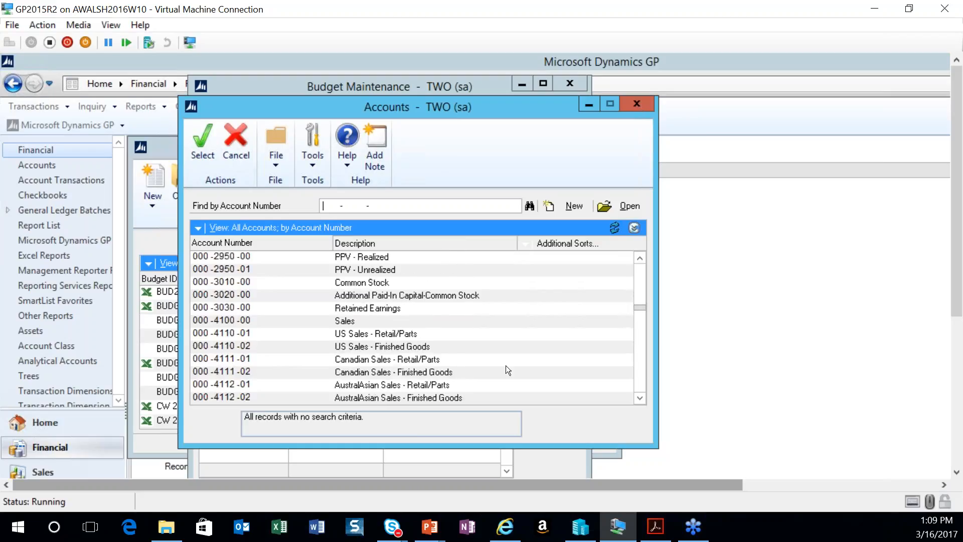
Step: Load account 000-4100-00 to review its Period 5 budget amount, and close Budget Maintenance
click(269, 322)
double_click(261, 321)
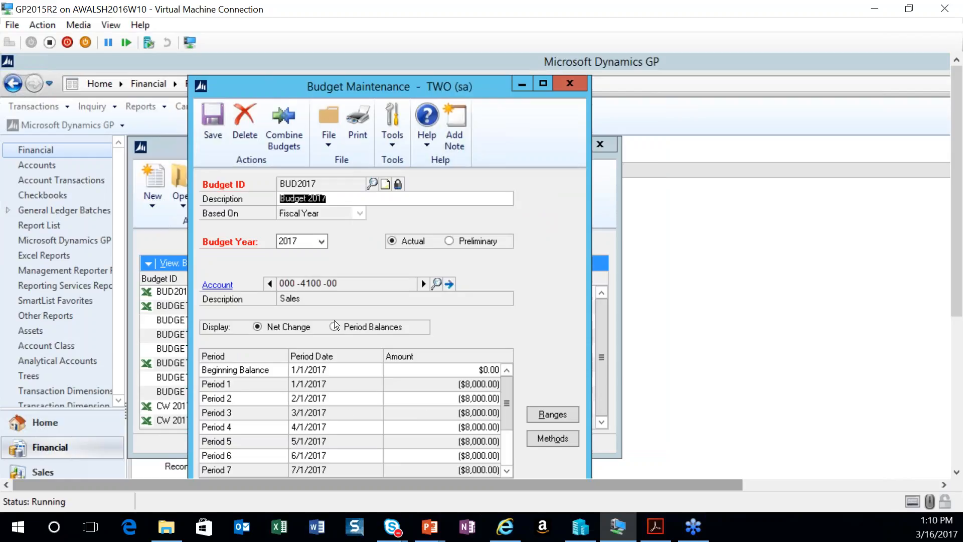
click(456, 444)
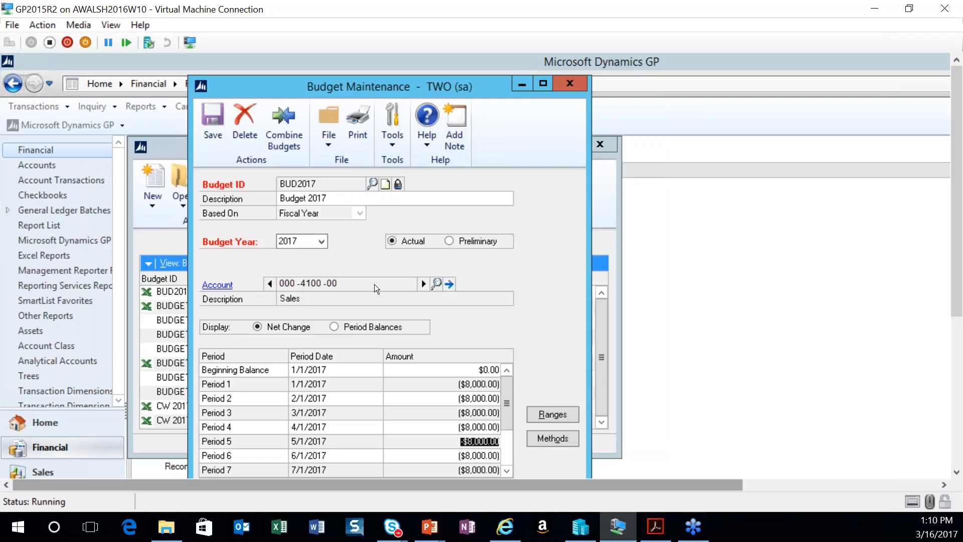
click(569, 83)
Step: Examine the Budget Selection options for creating, opening and exchanging budgets with Excel, plus its file, tools and help options
click(154, 206)
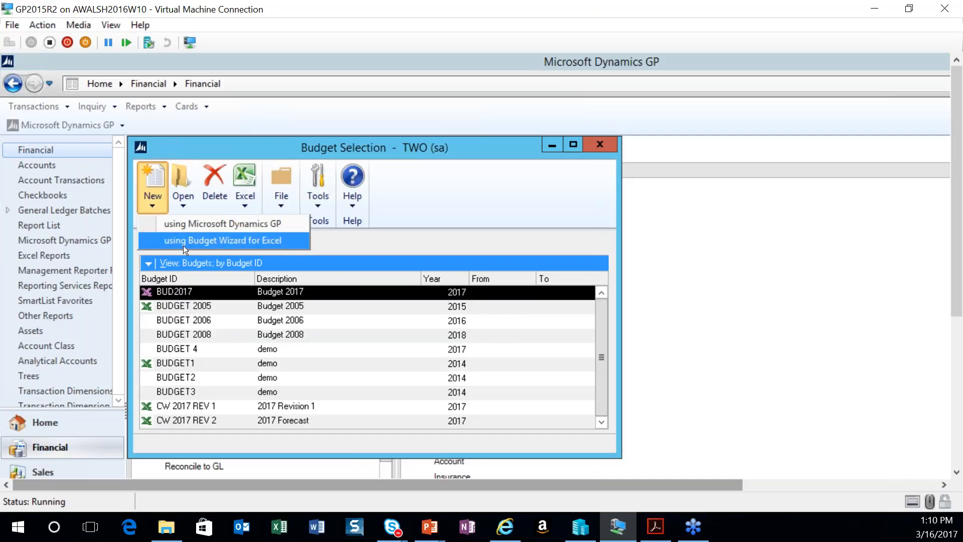
click(432, 238)
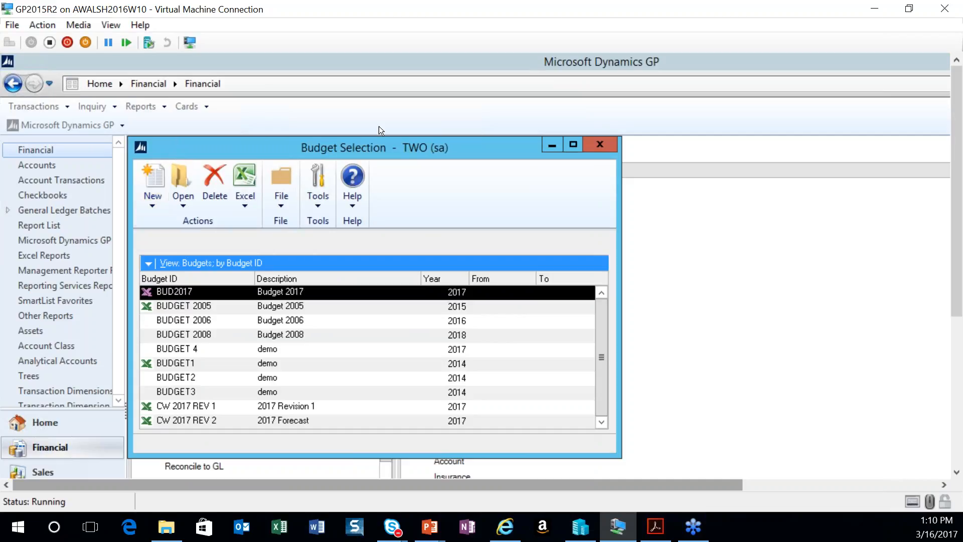
click(183, 206)
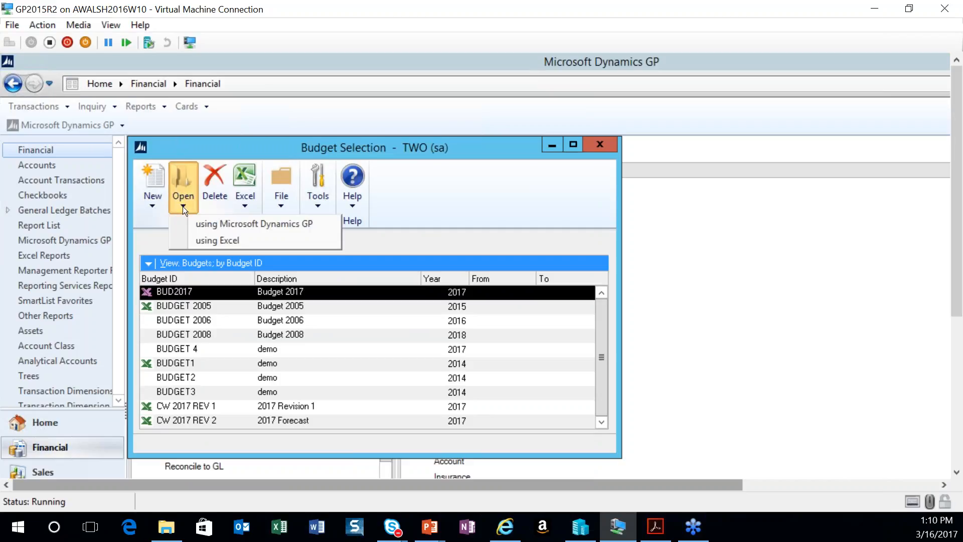
click(224, 240)
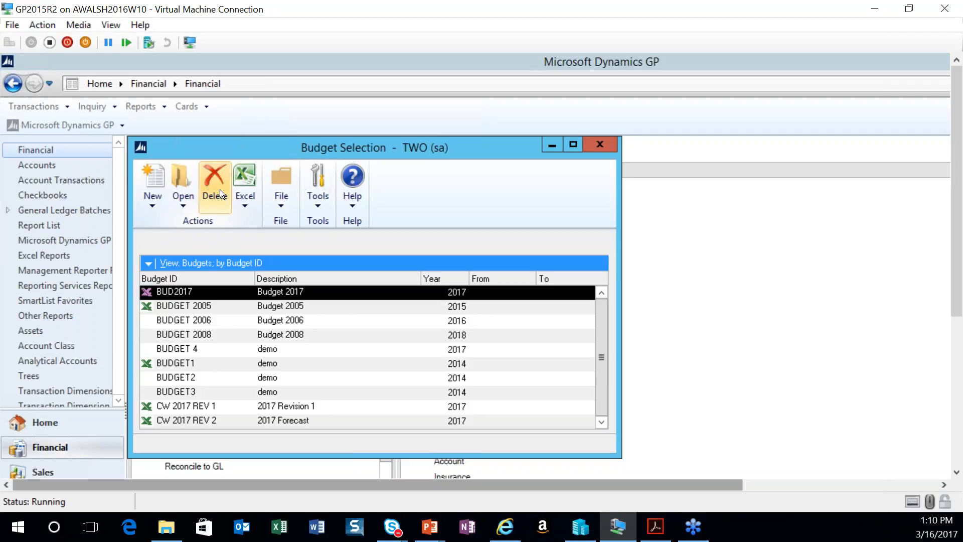
click(246, 210)
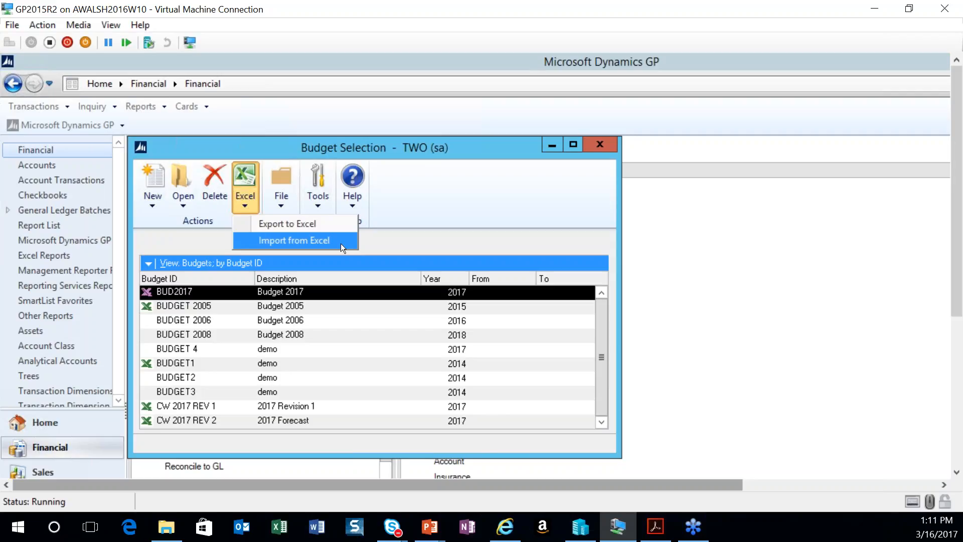
click(437, 248)
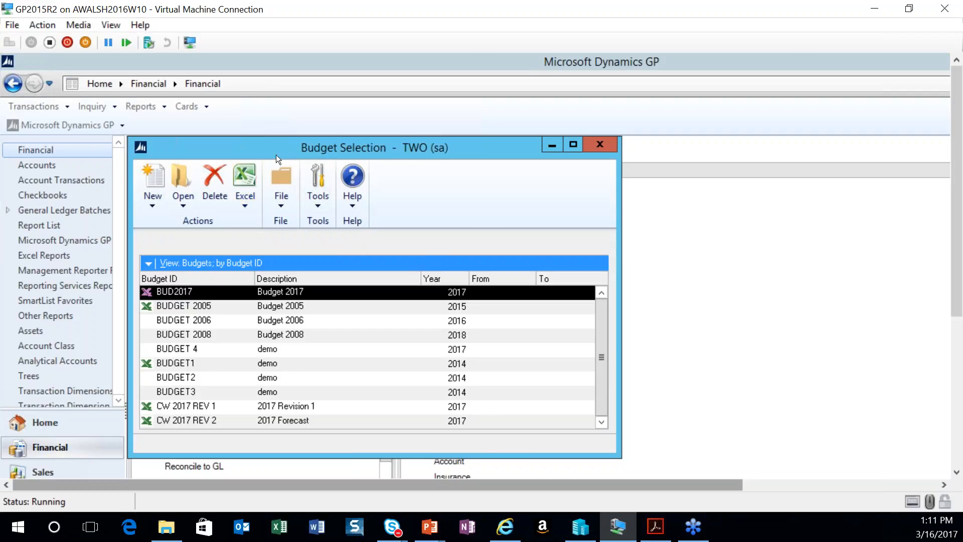
click(282, 206)
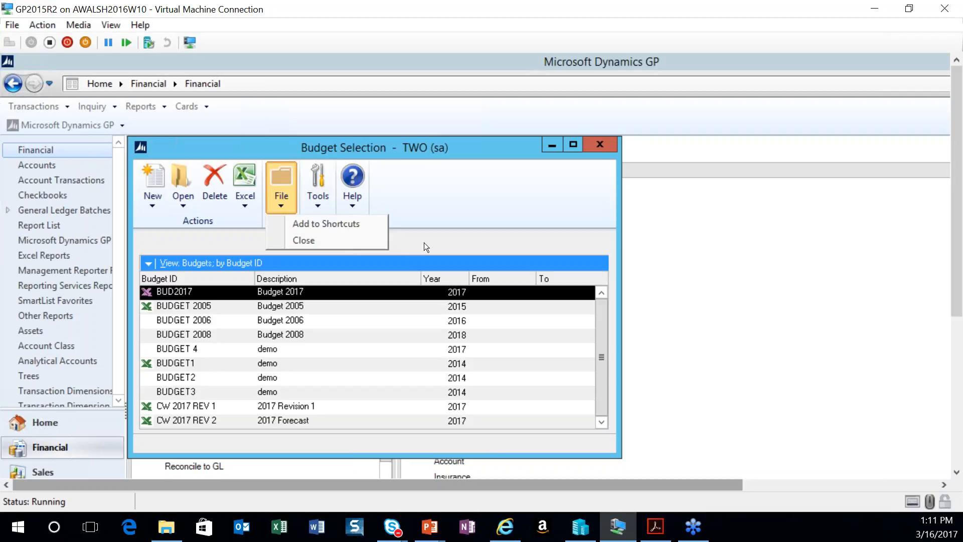
click(381, 199)
click(315, 204)
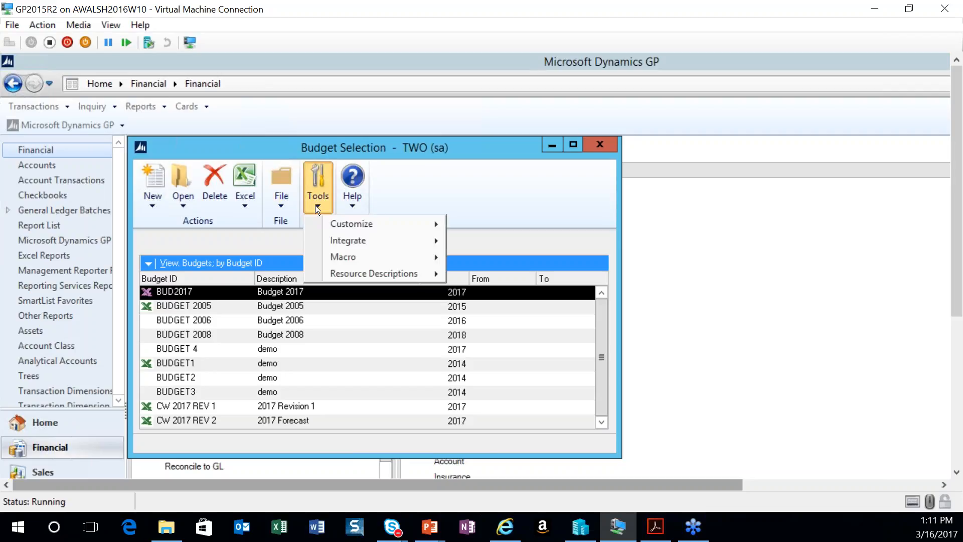
click(351, 206)
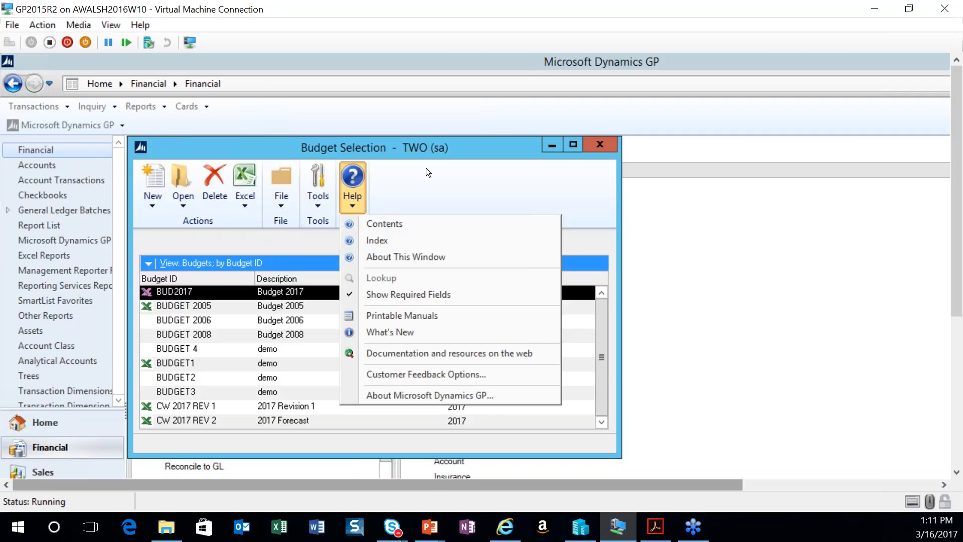
click(443, 197)
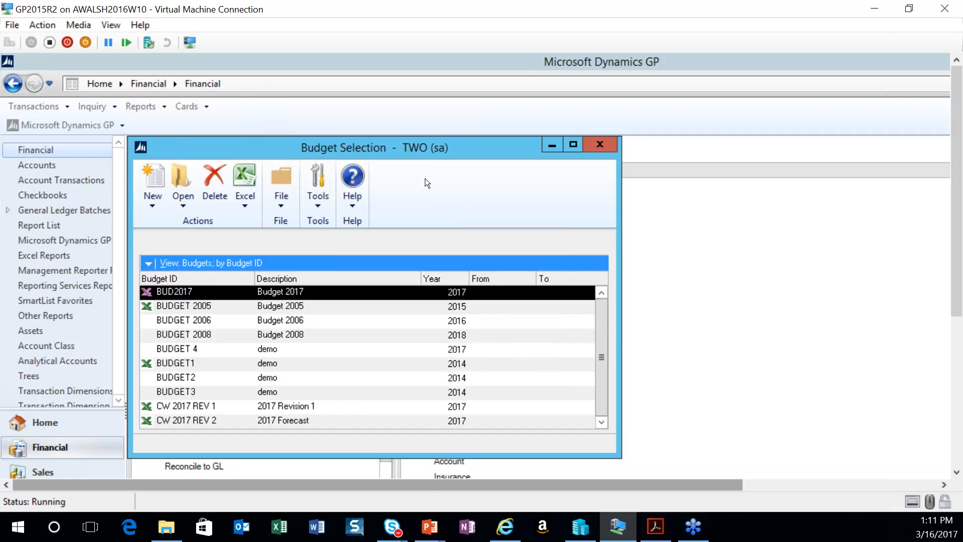
Step: Start a new budget using the Budget Wizard for Excel and advance to the New Budget Information page
click(150, 207)
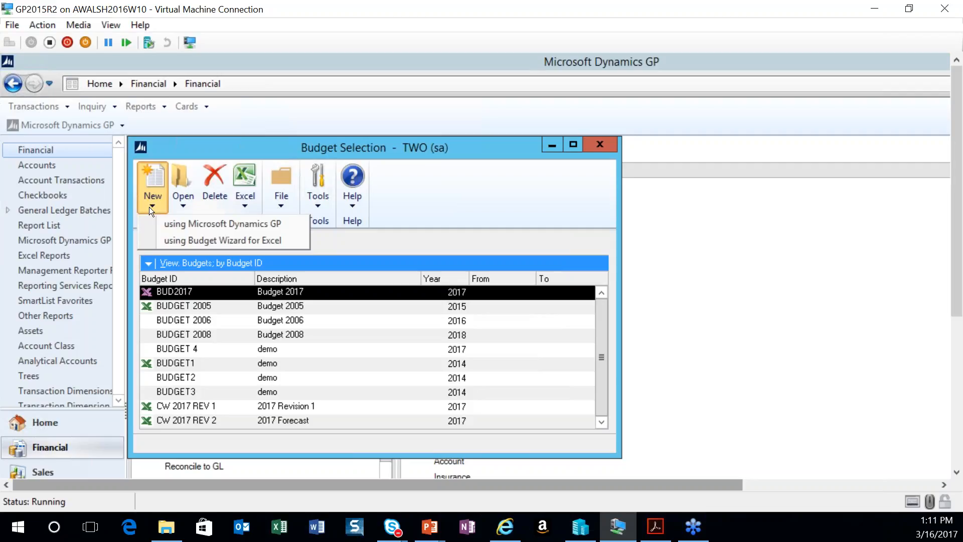
click(200, 243)
drag(531, 194, 428, 135)
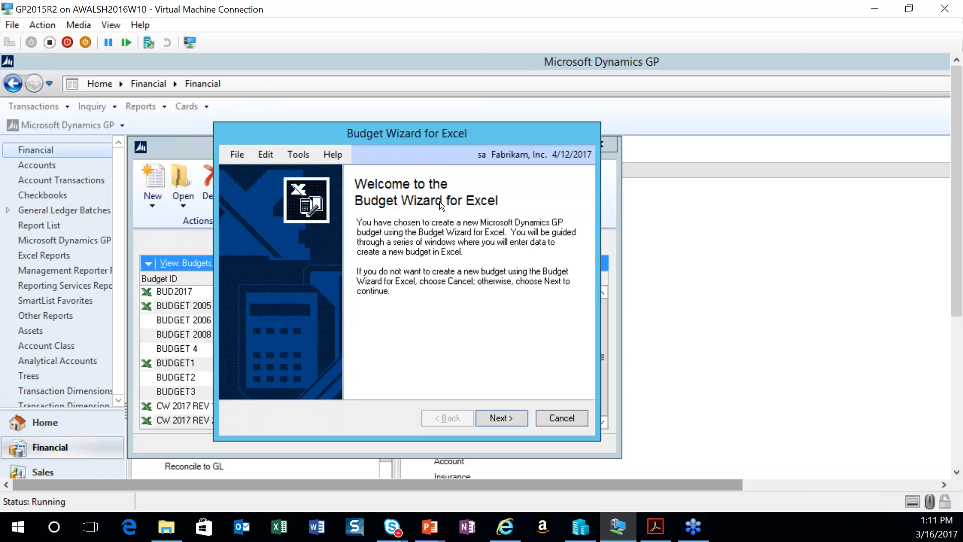
click(497, 418)
drag(519, 191, 504, 133)
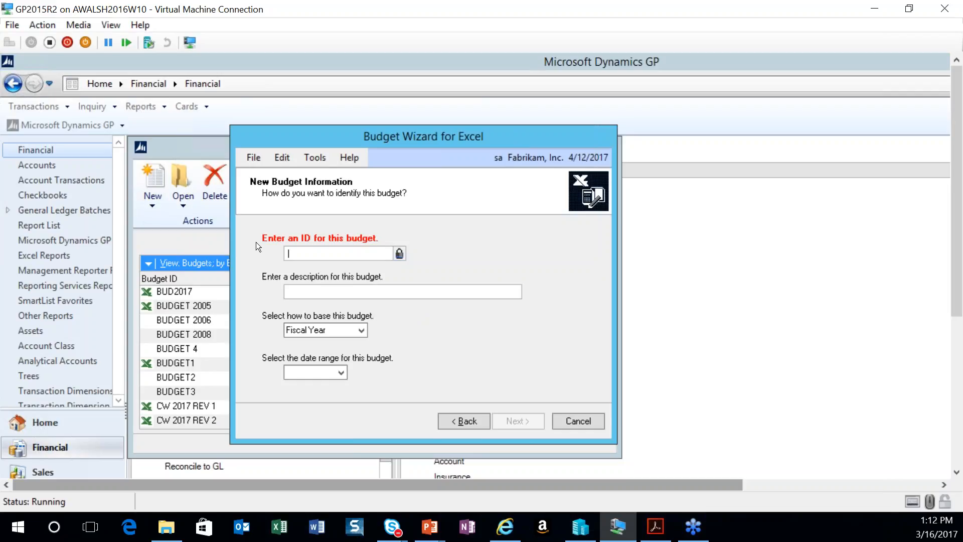
Step: Enter BUDGET2017 as the budget ID, dismiss its password setup without setting one, and enter the description Budget 2017
text(BUDGET2017)
click(401, 256)
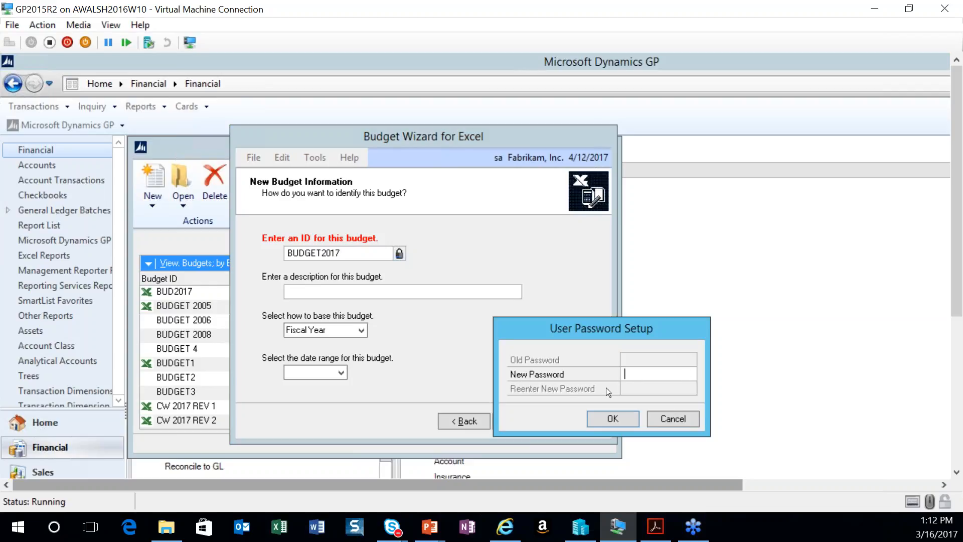
click(663, 417)
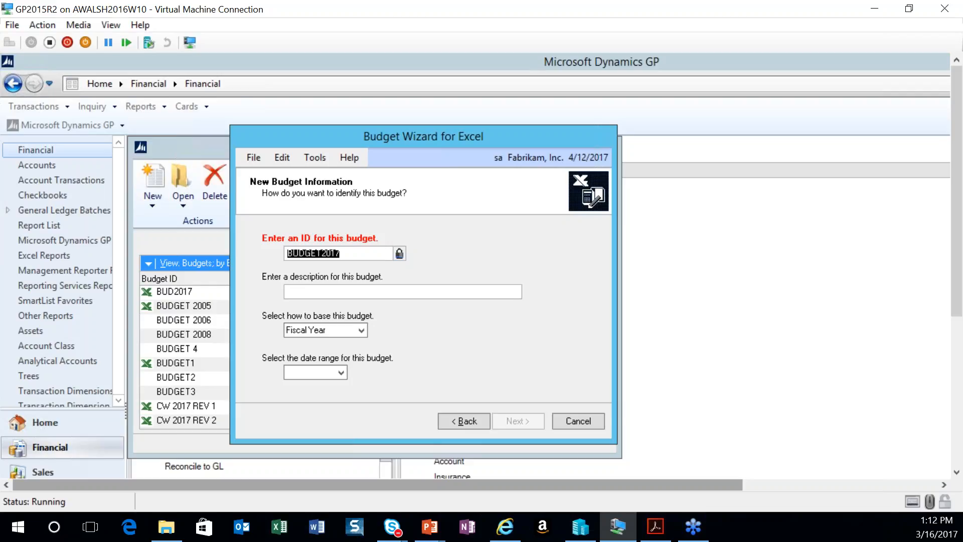
click(312, 291)
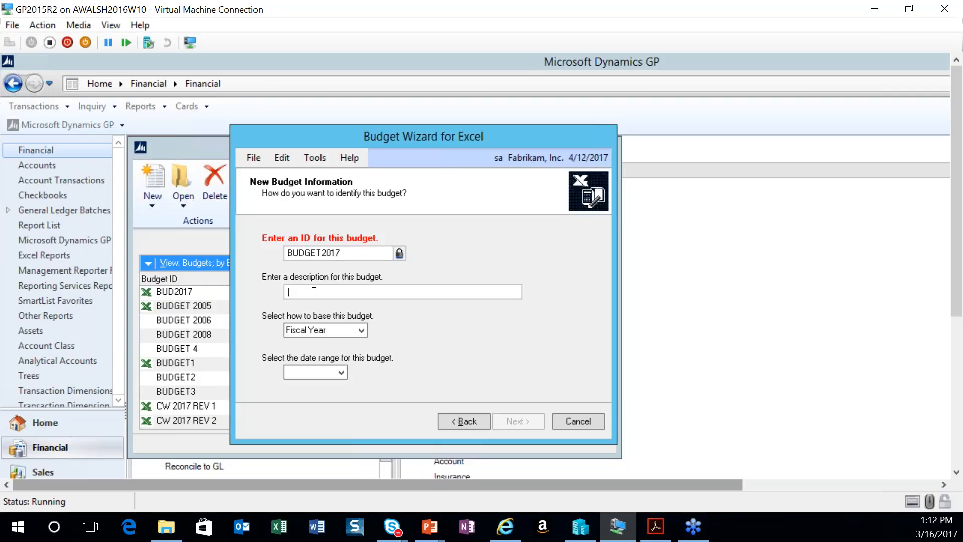
text(Budget 2017)
Step: Try basing the budget on a date range and view the calendar for its start date
click(360, 331)
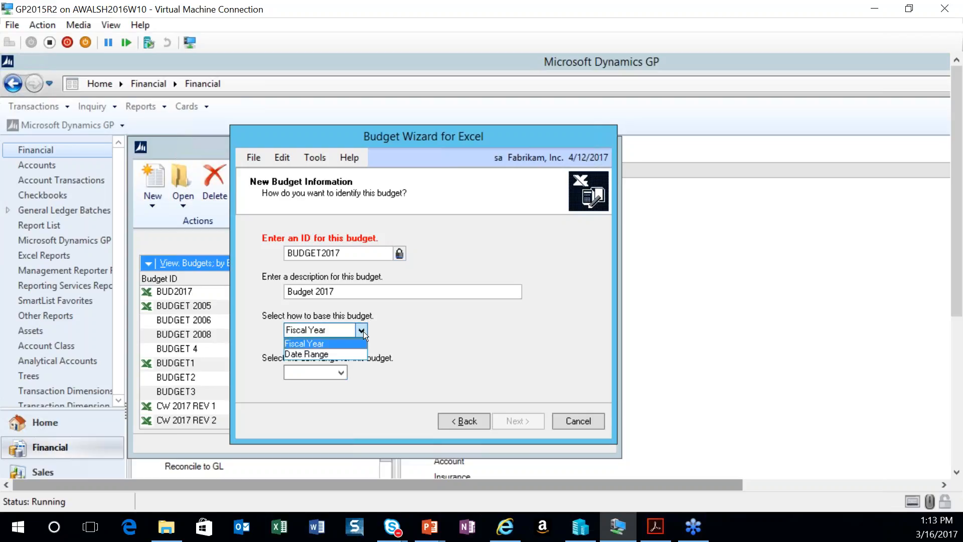
click(333, 353)
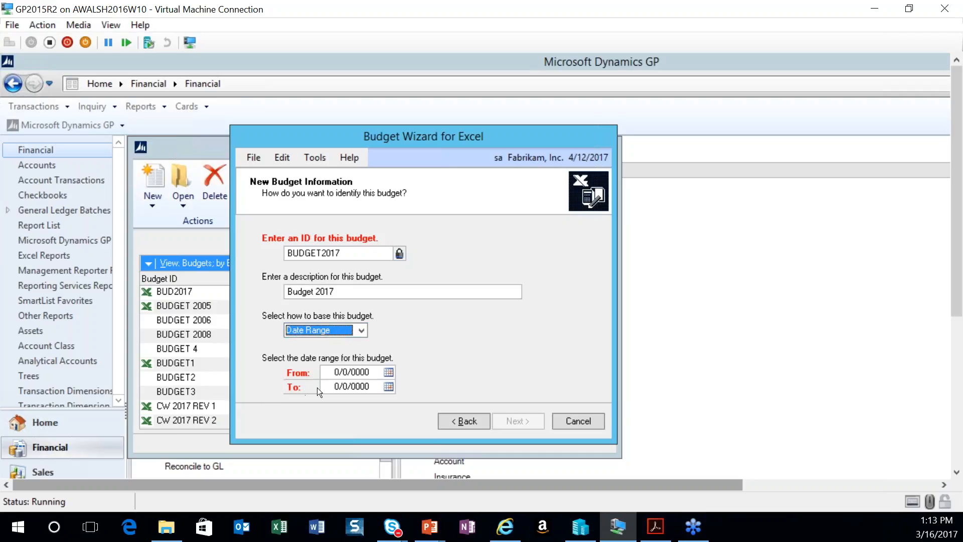
click(388, 372)
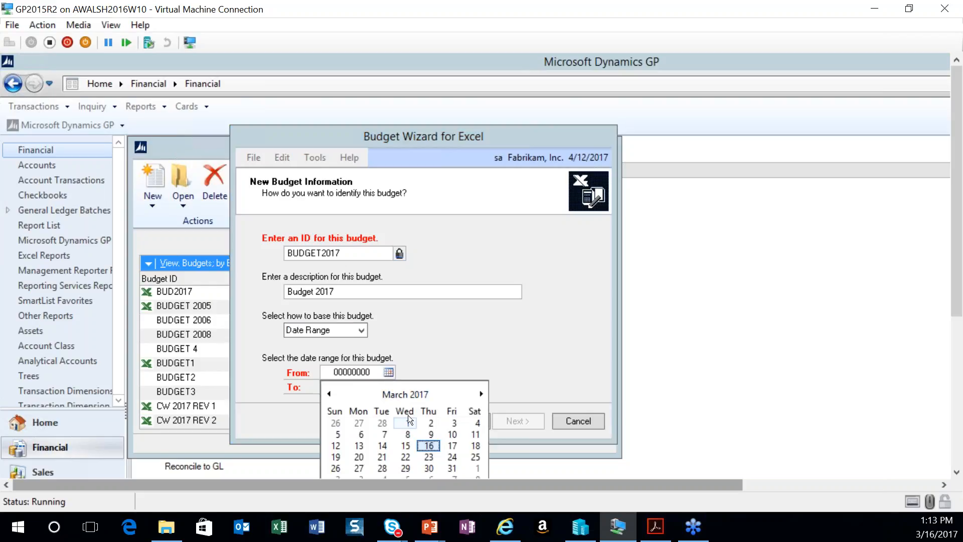
click(417, 343)
Step: Base the budget on Fiscal Year 2017 and continue to the Budget Calculation Method page
click(361, 330)
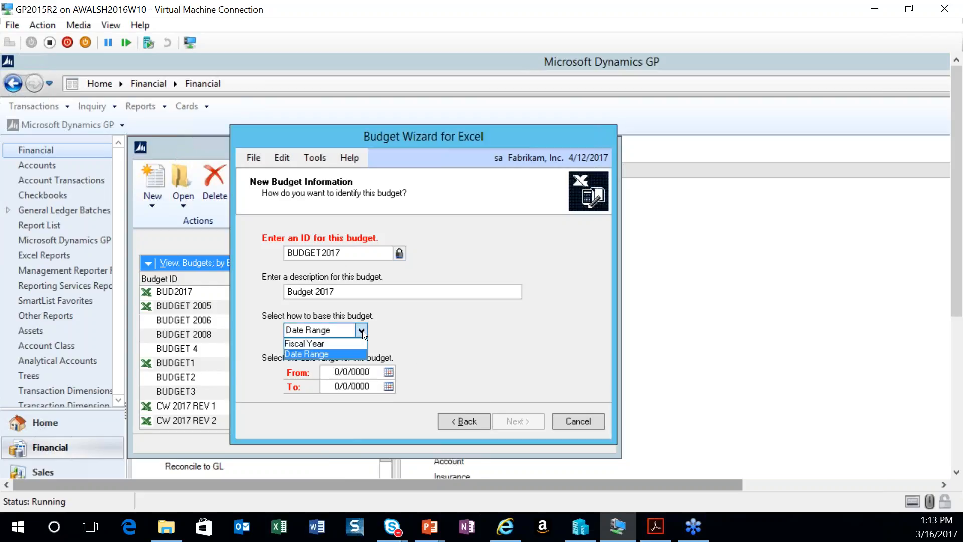
click(316, 343)
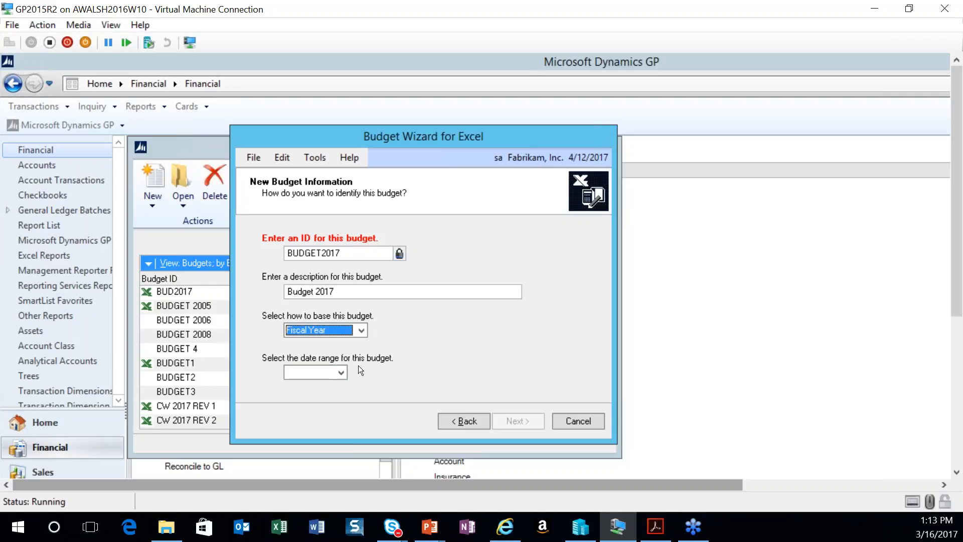
click(341, 374)
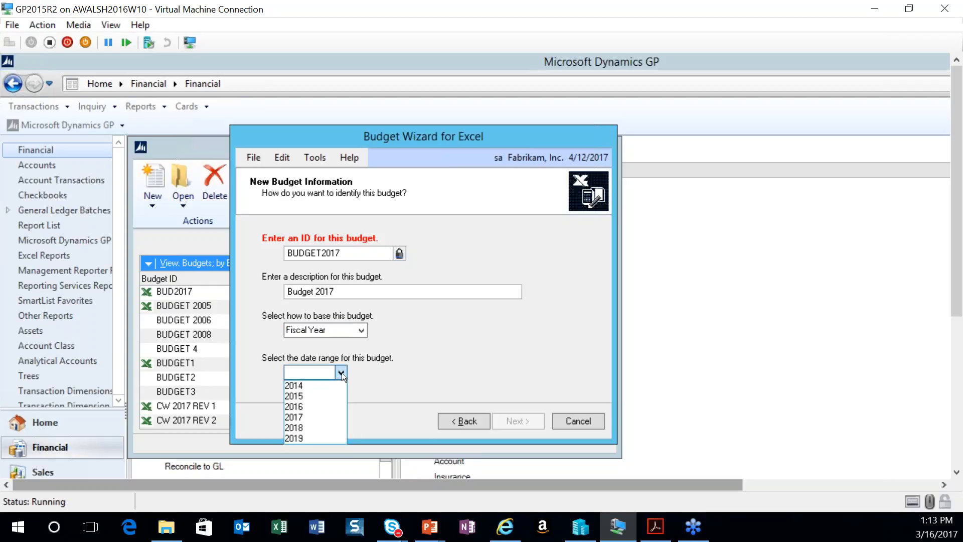
click(312, 417)
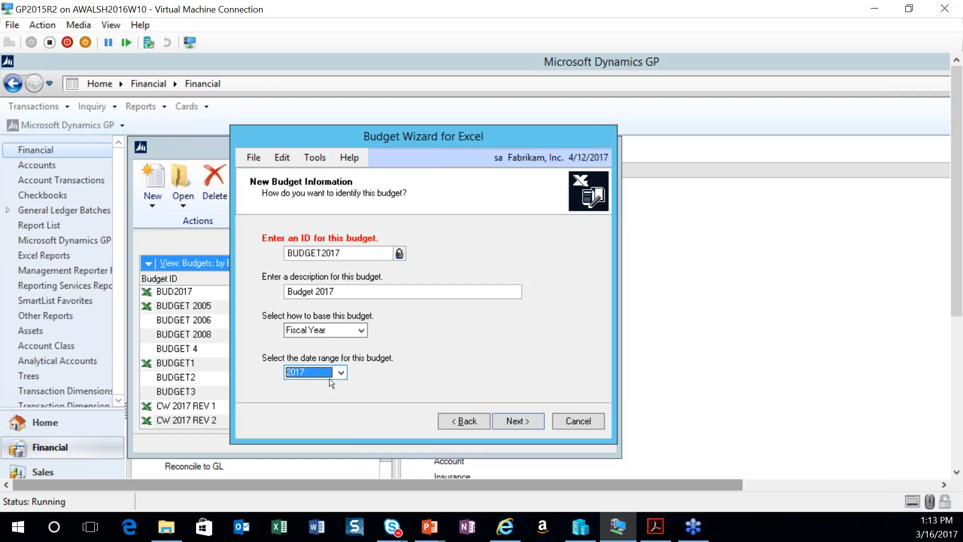
click(522, 421)
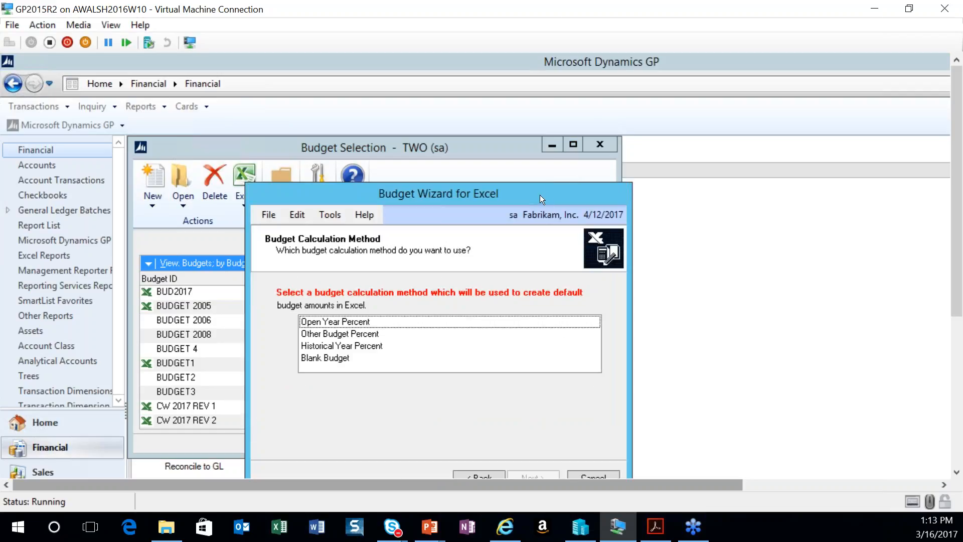
Step: Review the Blank Budget method's description and select Open Year Percent as the budget calculation method
drag(517, 194, 476, 133)
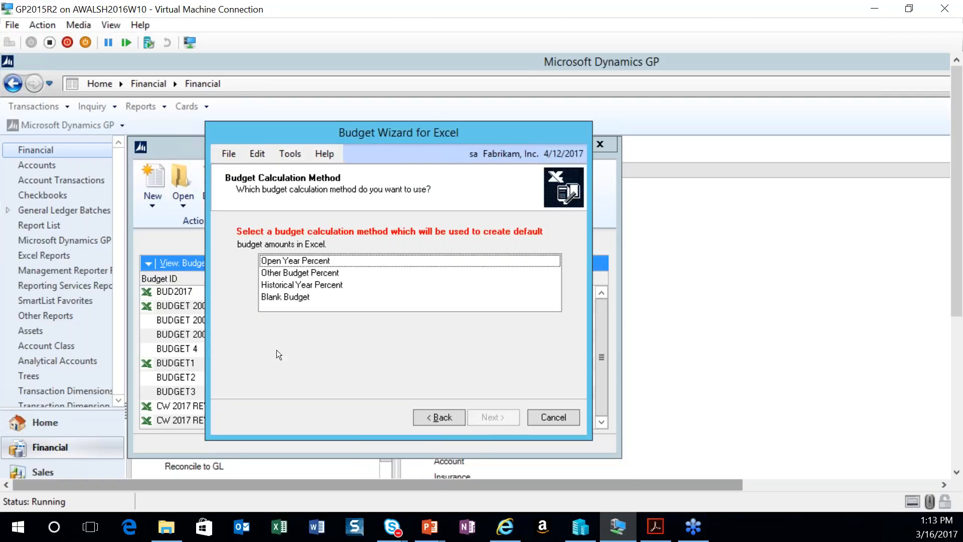
click(277, 298)
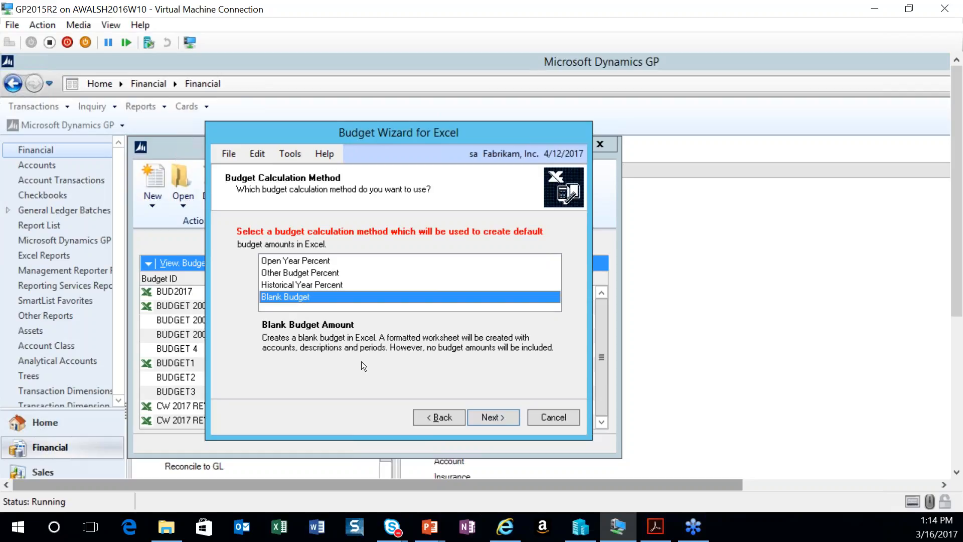
click(319, 260)
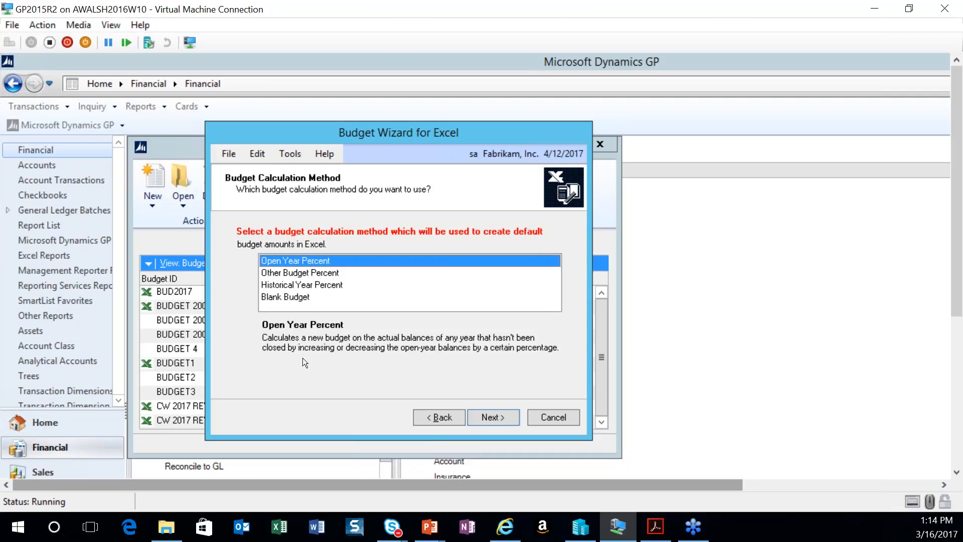
Step: Review the Other Budget Percent and Historical Year Percent descriptions, and continue with Blank Budget as the calculation method
click(270, 273)
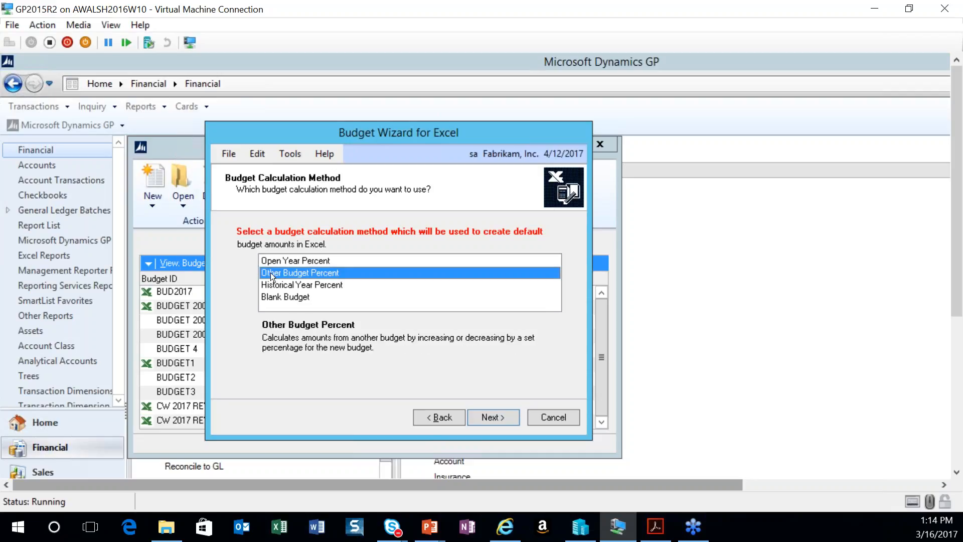
click(355, 286)
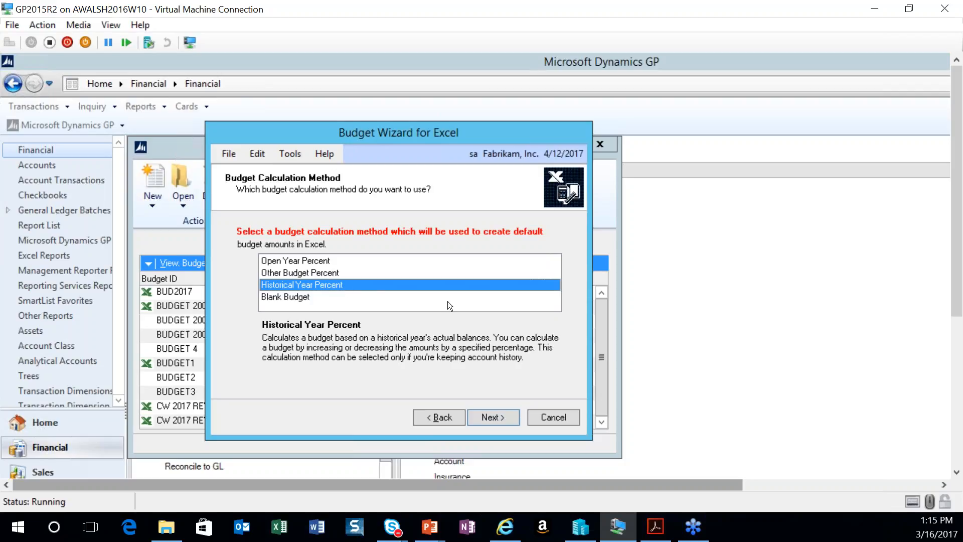
click(286, 298)
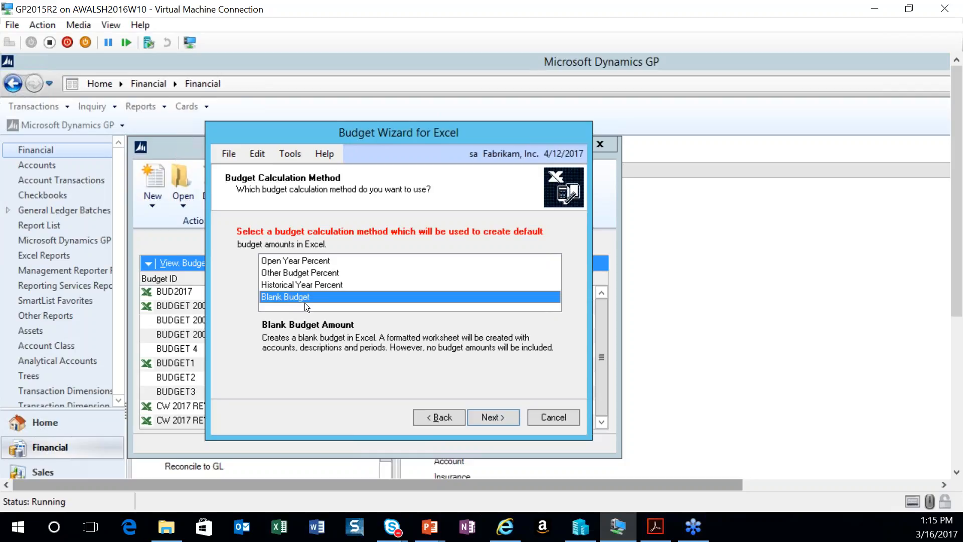
click(485, 422)
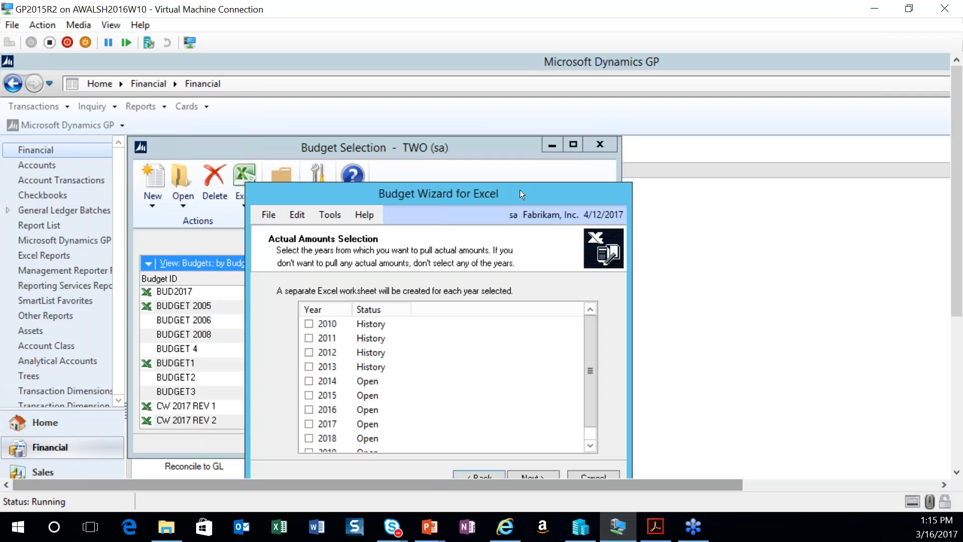
Step: Continue without pulling actual amounts from any year, and include only Profit & Loss Accounts and Unit Accounts in the budget
drag(520, 190, 507, 115)
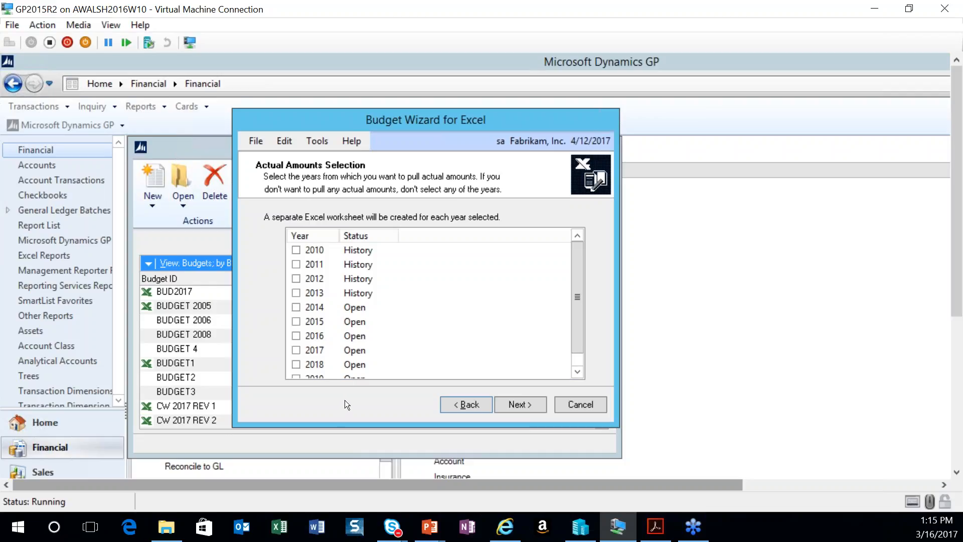
click(520, 404)
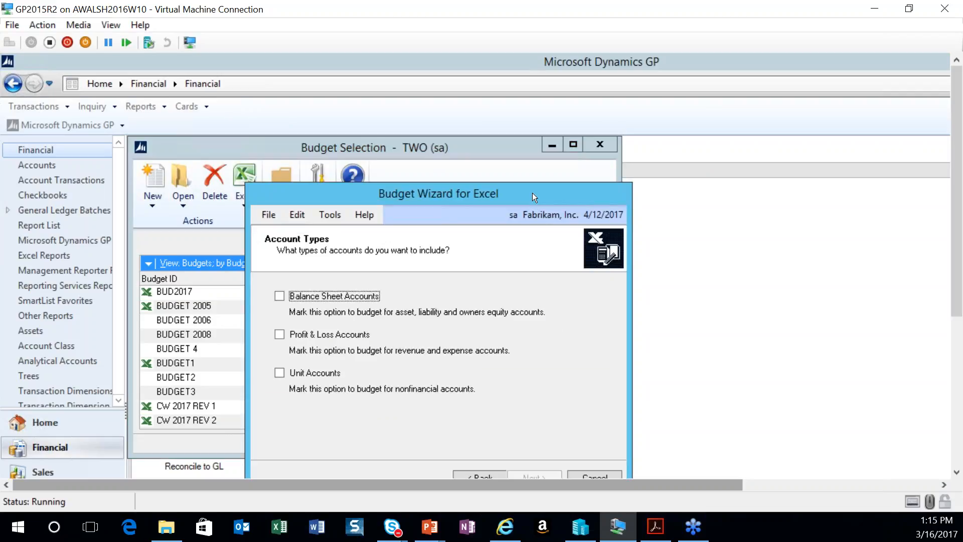
drag(532, 193, 524, 110)
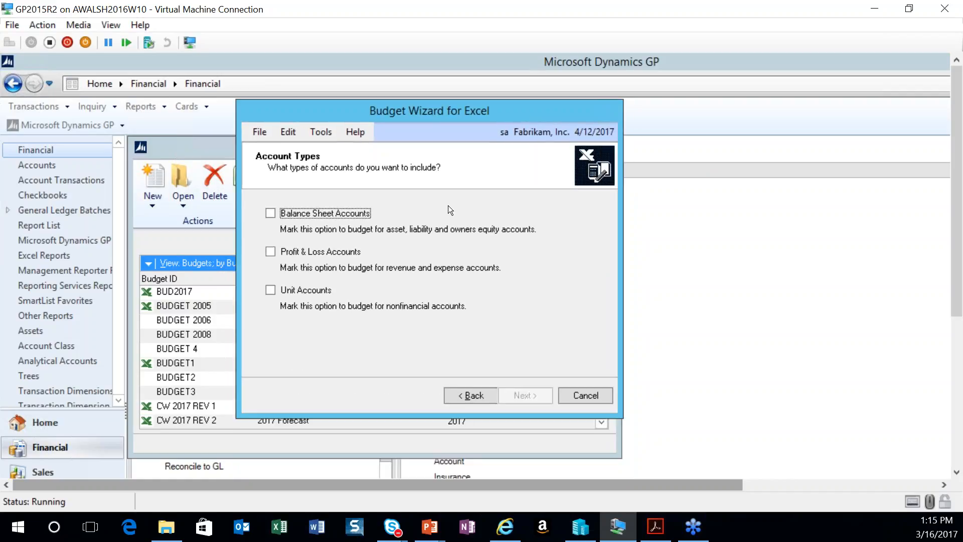
click(269, 215)
click(270, 252)
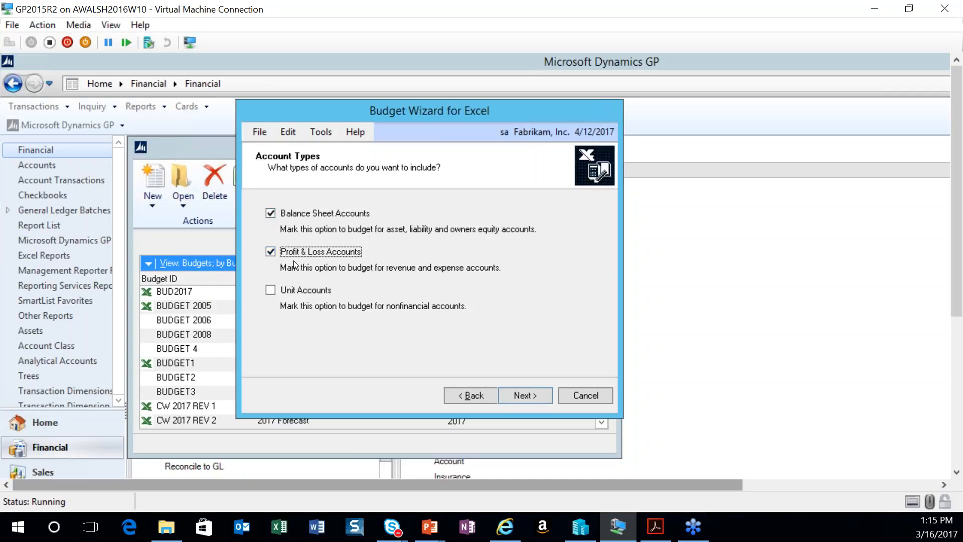
key(Tab)
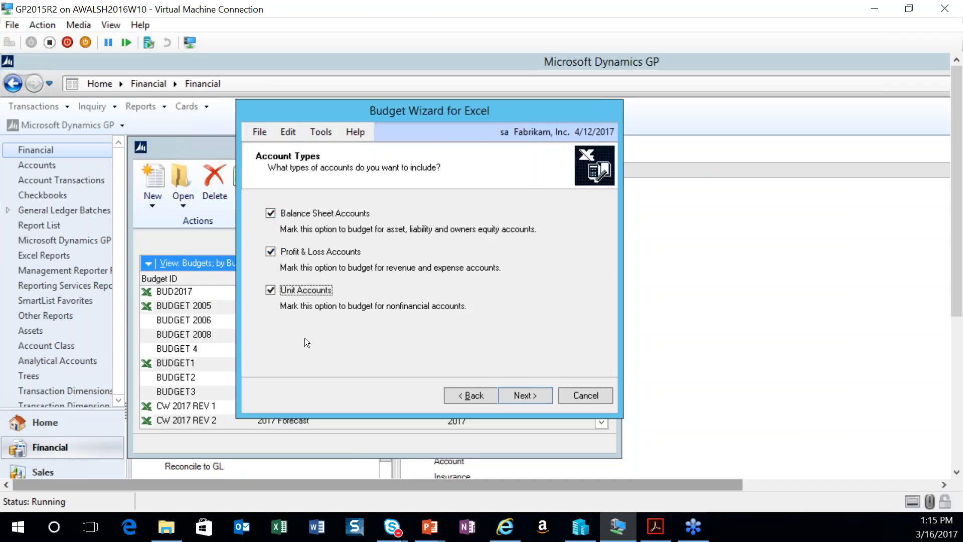
click(271, 213)
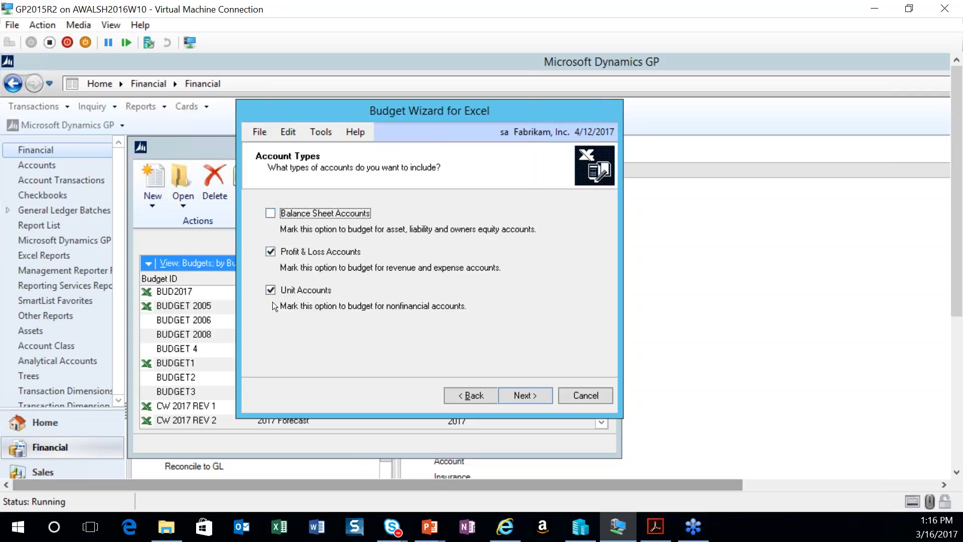
click(522, 396)
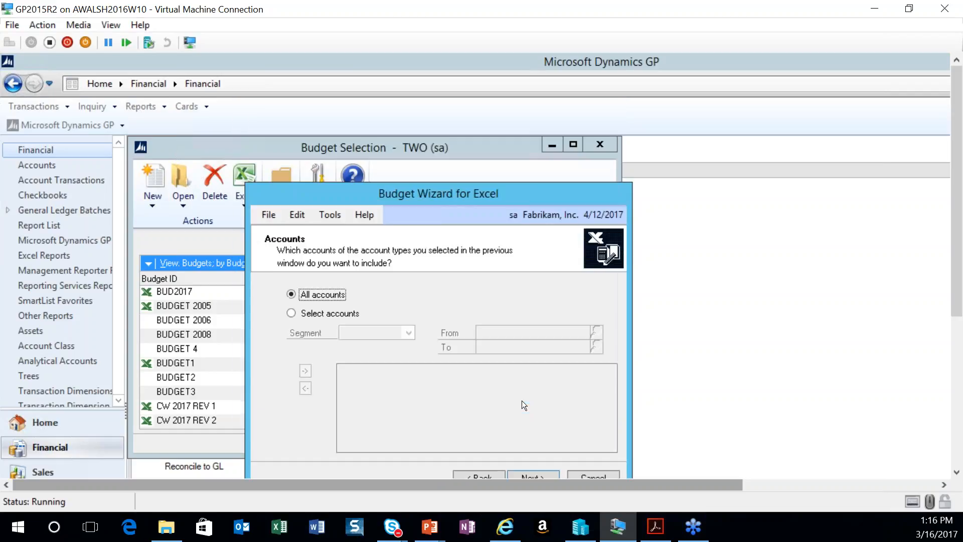
Step: Limit the budget to selected accounts instead of all accounts, filtering by Segment2
drag(510, 188, 490, 110)
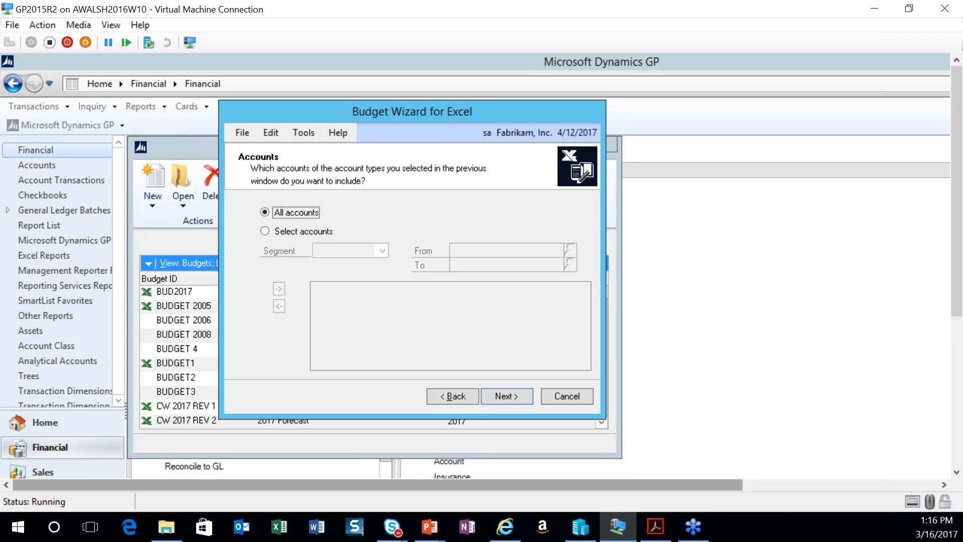
click(266, 231)
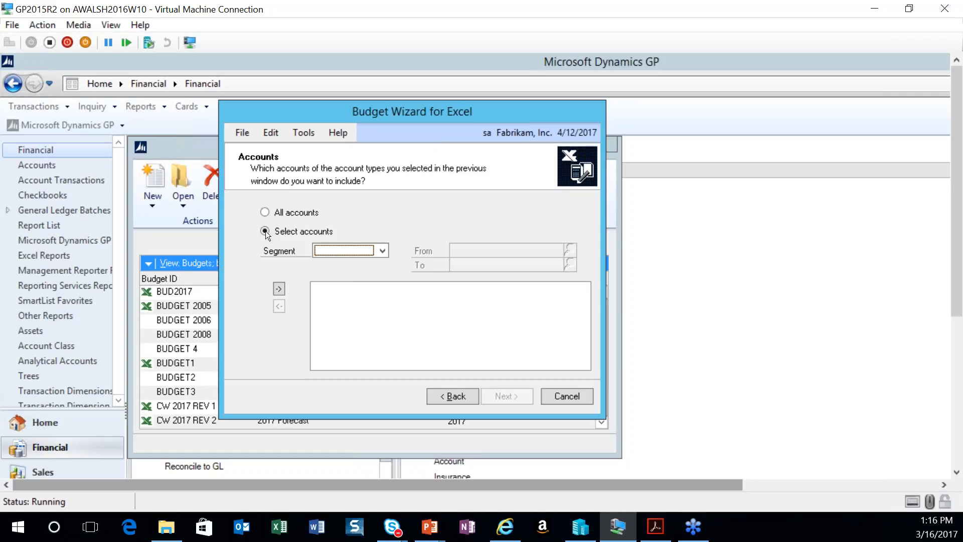
click(382, 251)
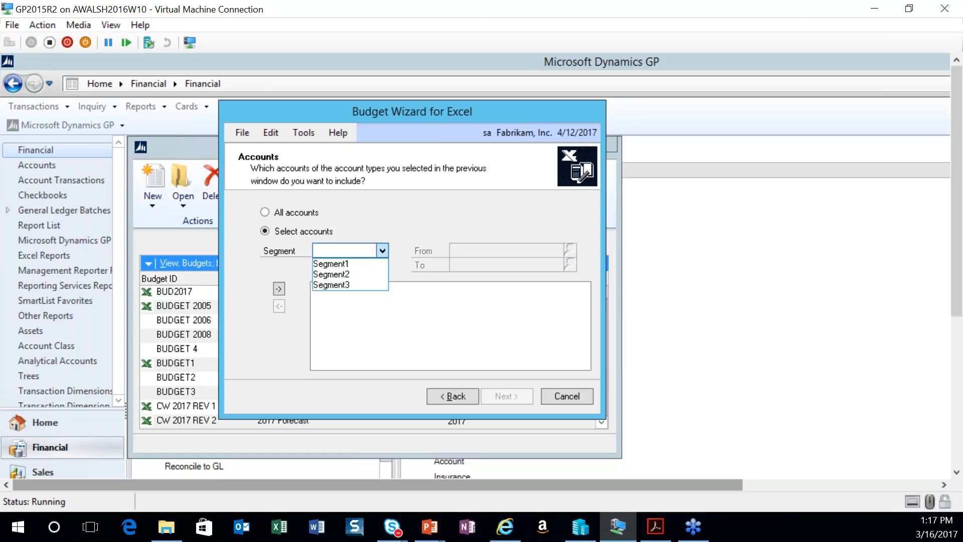
click(355, 274)
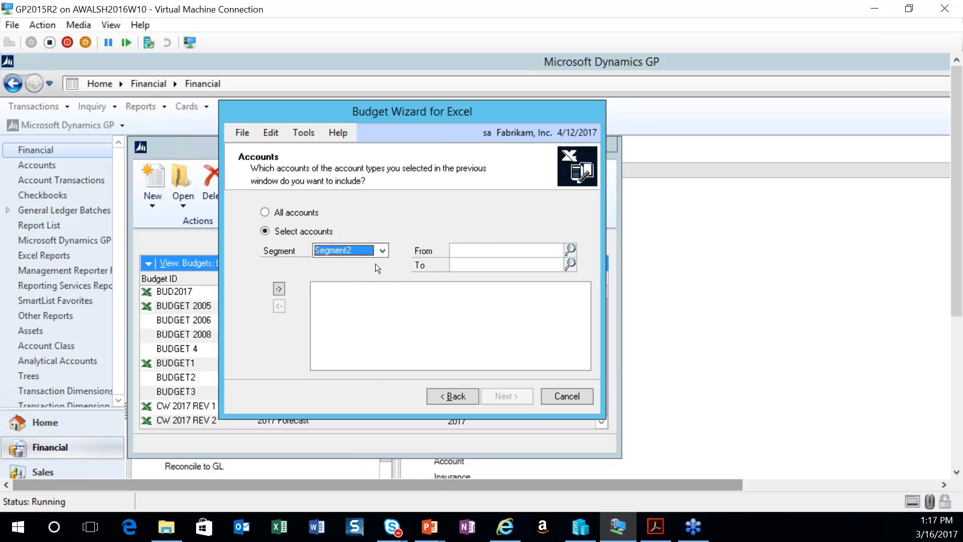
Step: Look up the Segment2 numbers and choose 4100 as the start of the account range
click(570, 249)
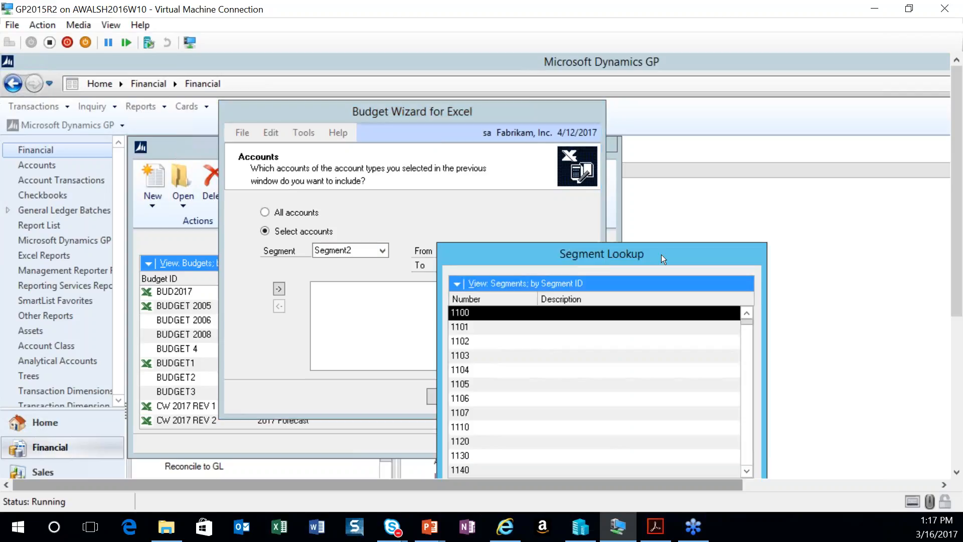
drag(661, 255, 662, 210)
drag(649, 141, 648, 118)
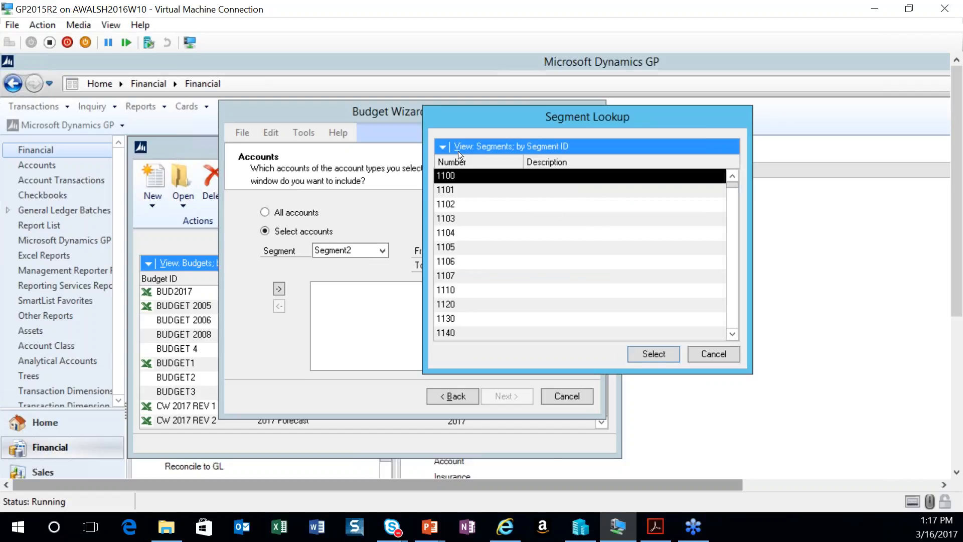
click(442, 149)
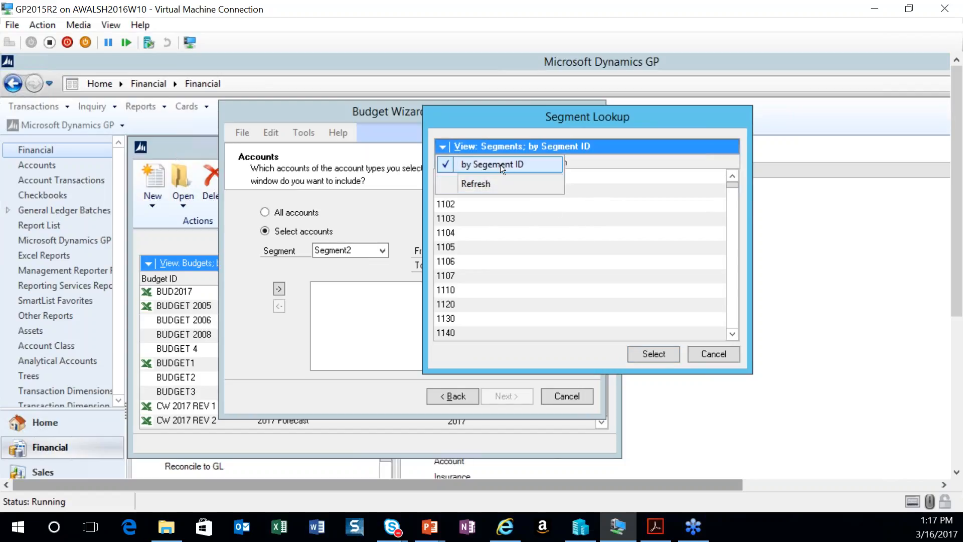
click(499, 213)
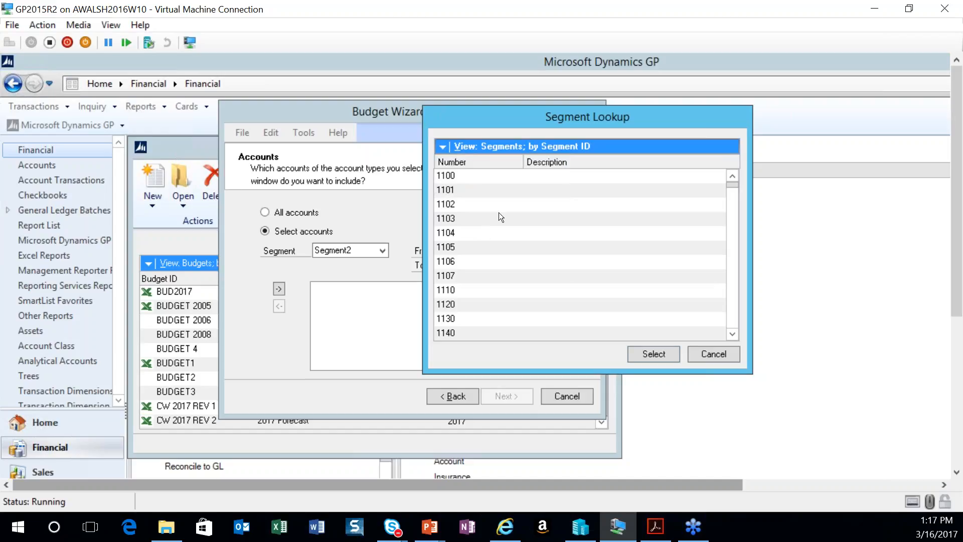
mouse_move(728, 251)
mouse_down()
mouse_move(736, 279)
mouse_move(735, 265)
mouse_up()
scroll(735, 264, up, 5)
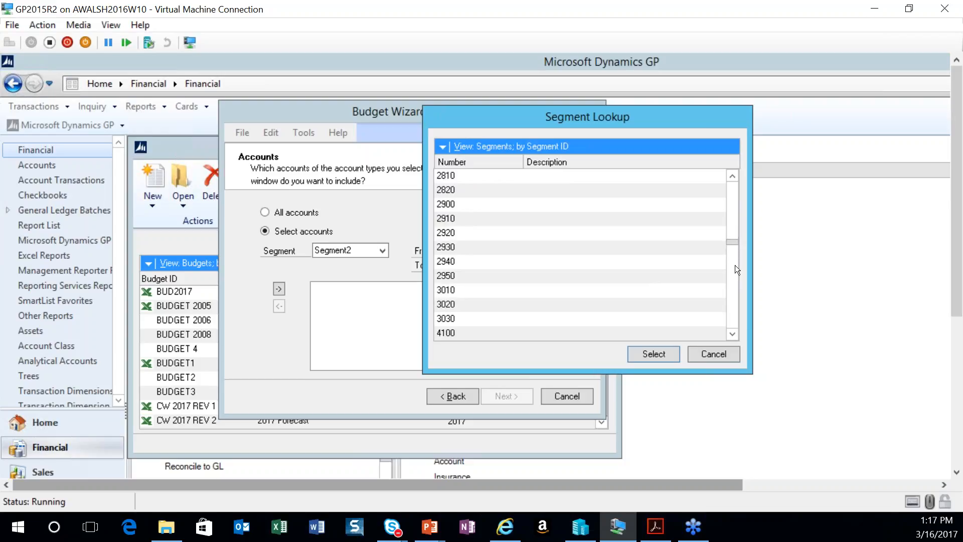
scroll(736, 265, down, 2)
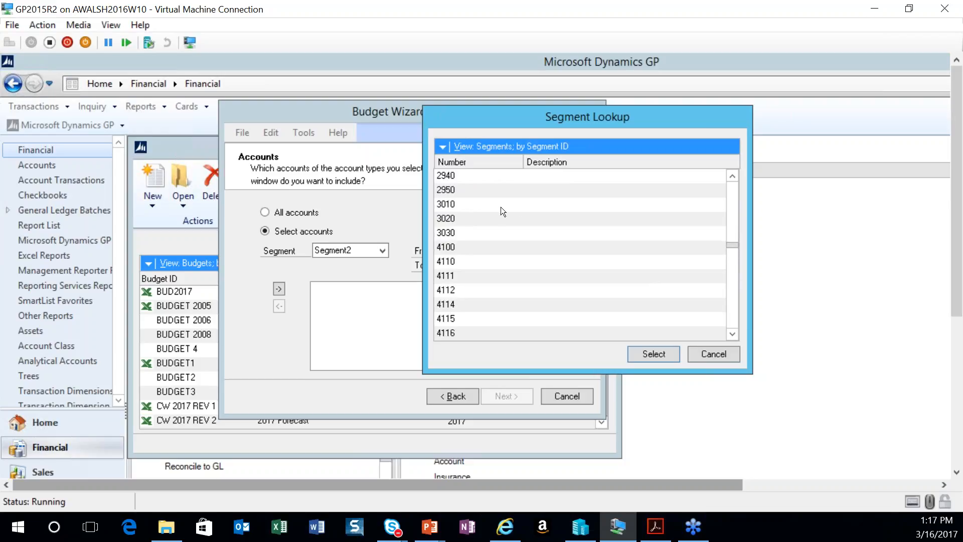
click(443, 246)
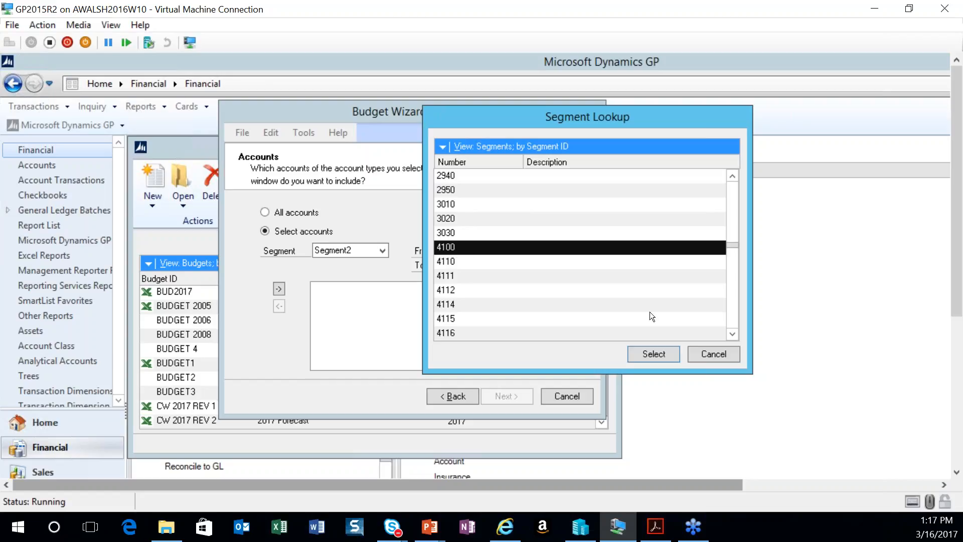
click(651, 355)
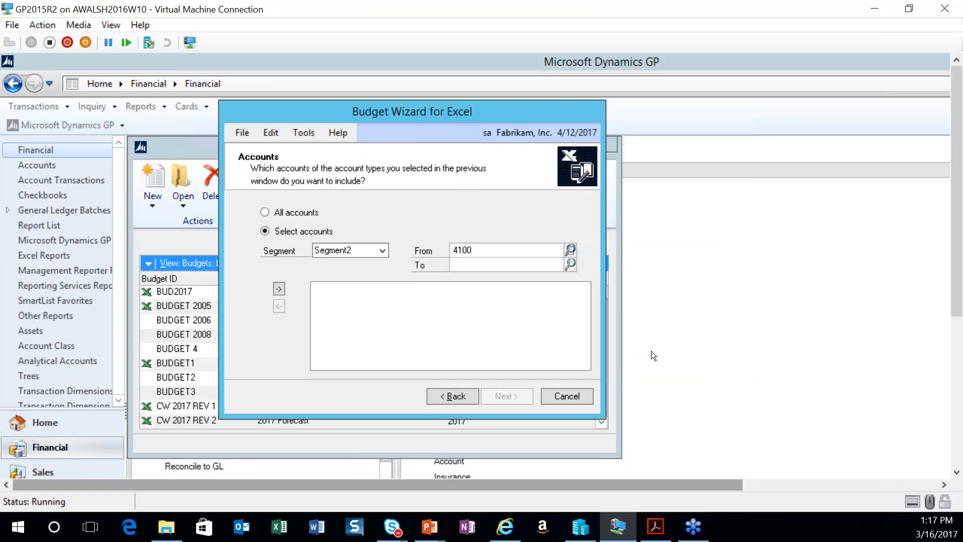
Step: Choose 9999 as the end of the Segment2 range and add the range to the included accounts
click(570, 265)
drag(531, 251, 512, 123)
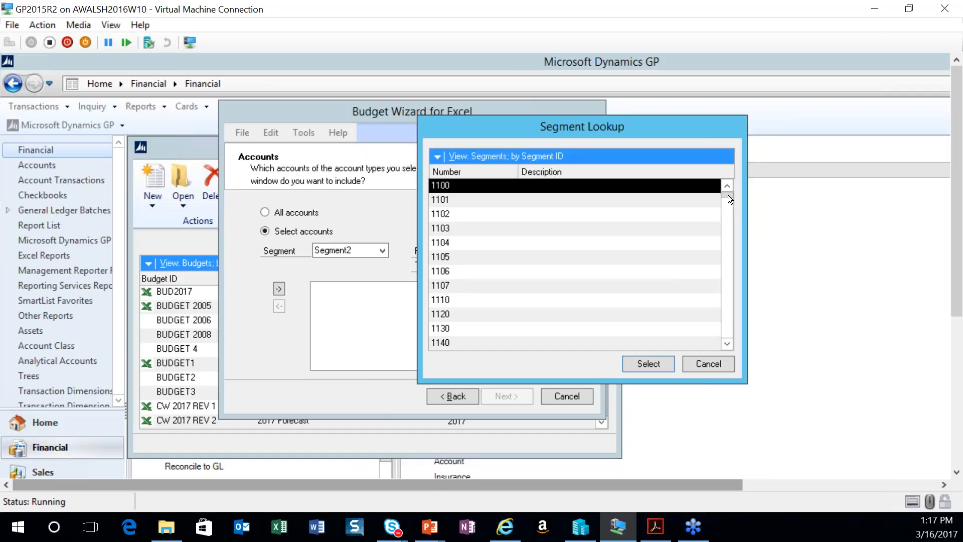
click(728, 243)
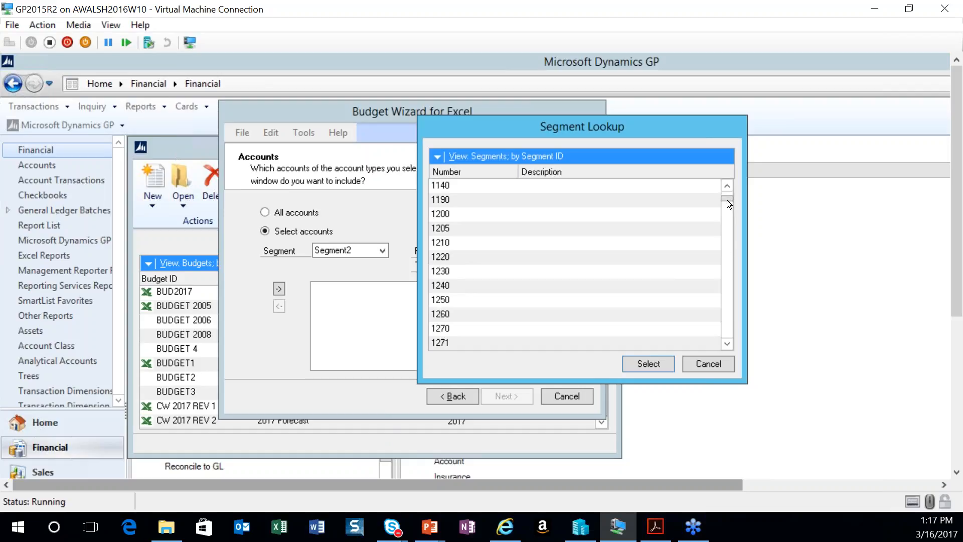
drag(725, 342, 724, 342)
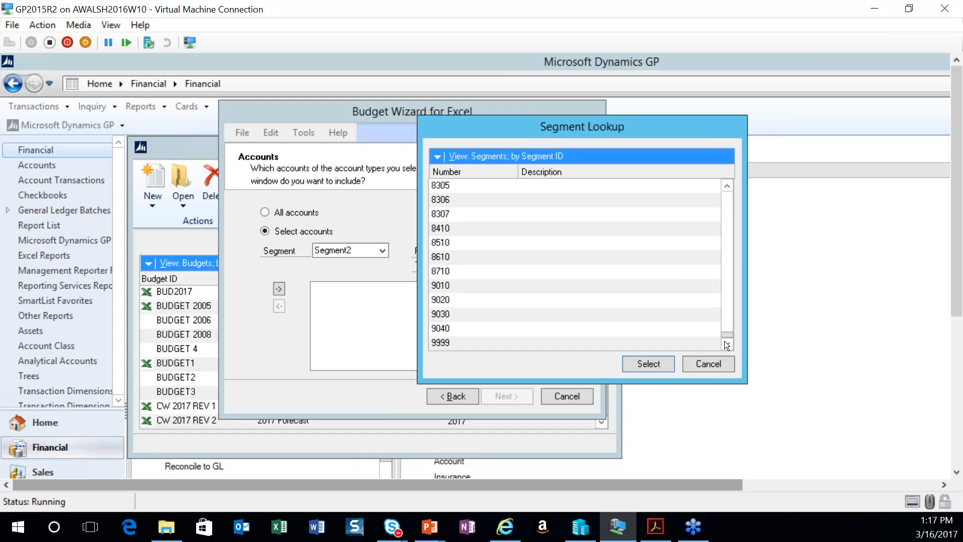
click(444, 342)
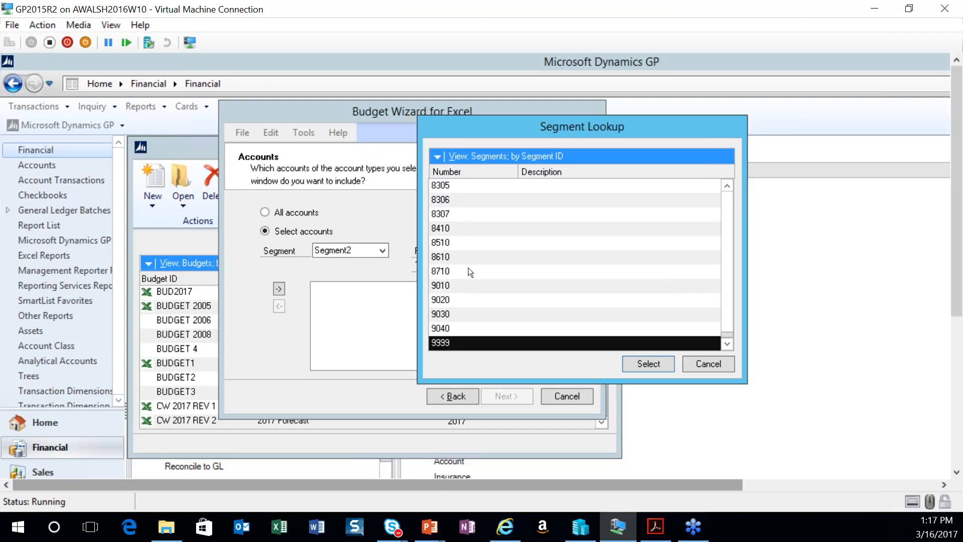
click(638, 365)
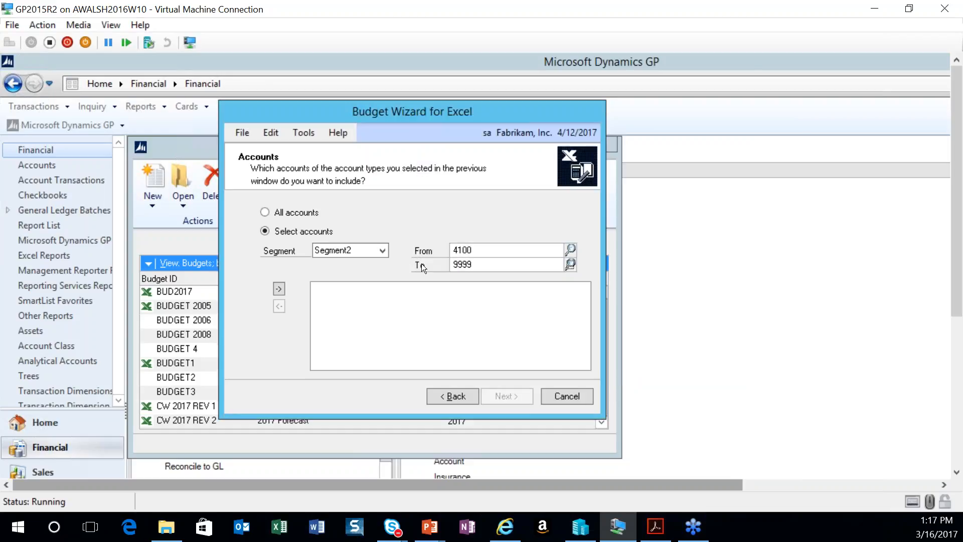
click(278, 291)
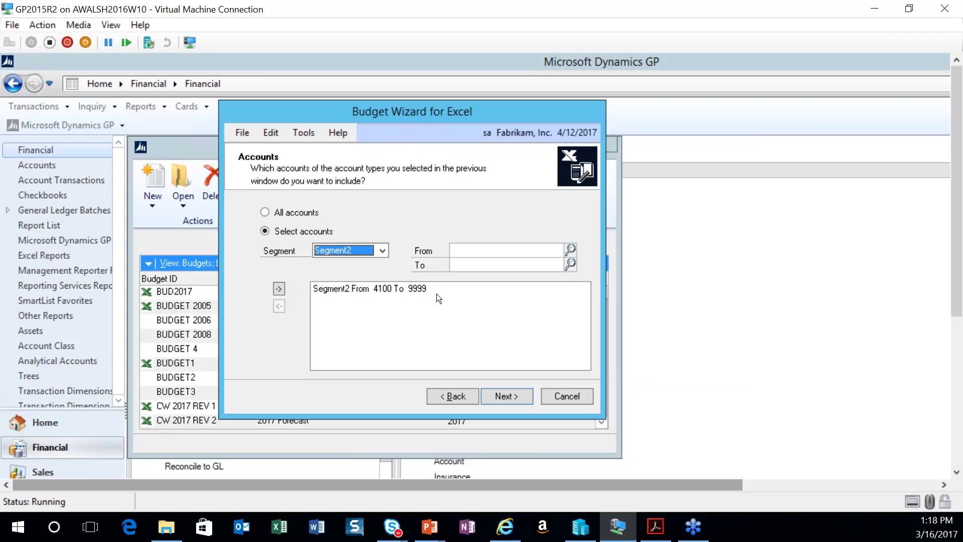
Step: Switch the account filter to Segment1 and choose 000 from the lookup as the start of the range
click(382, 252)
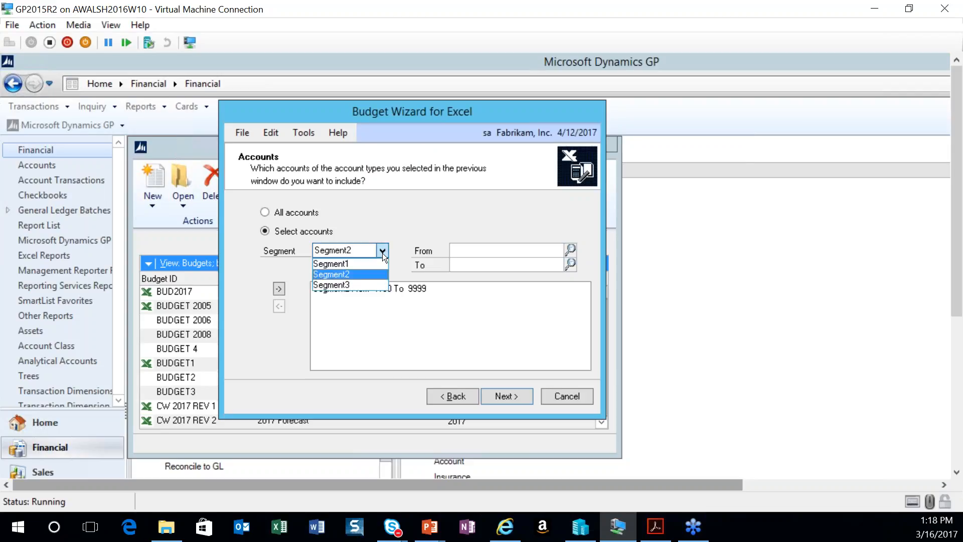
click(338, 264)
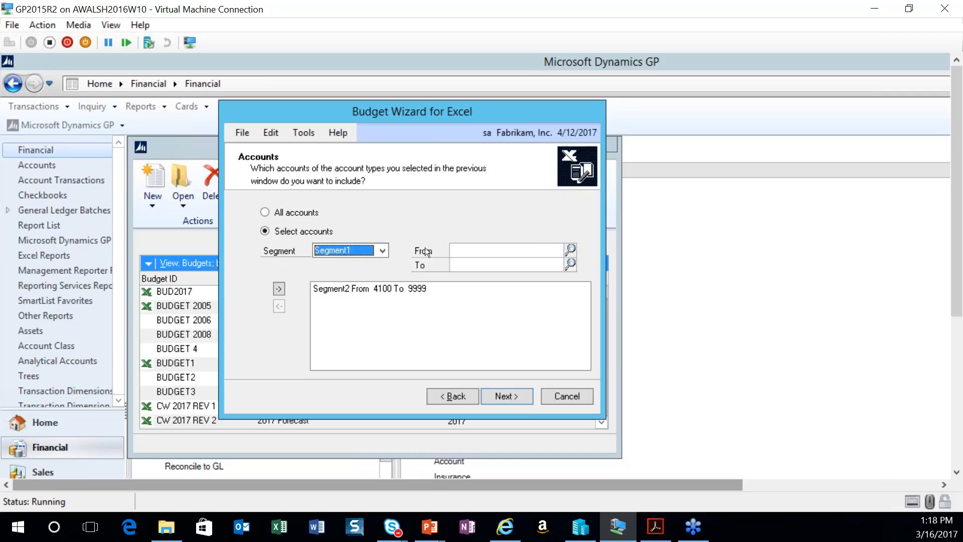
click(570, 250)
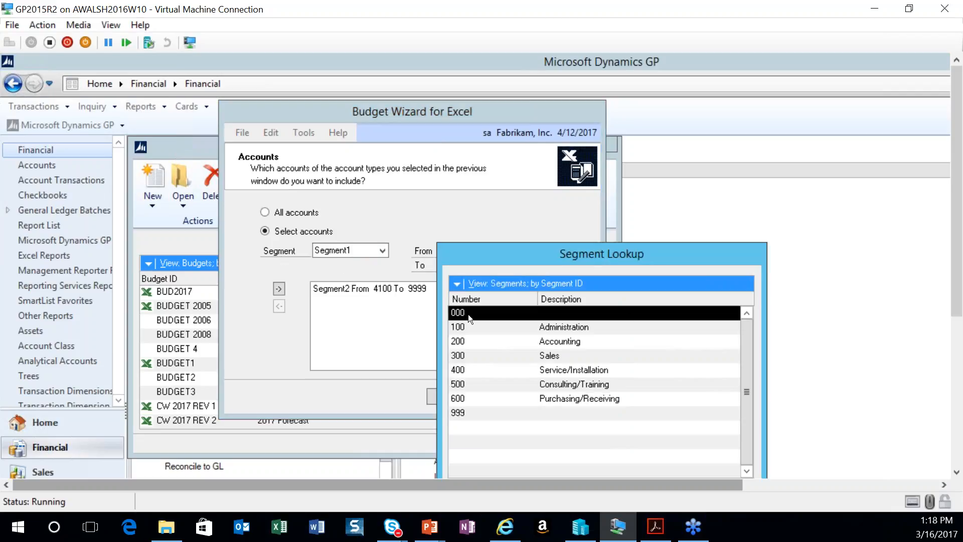
drag(495, 262, 439, 188)
click(592, 423)
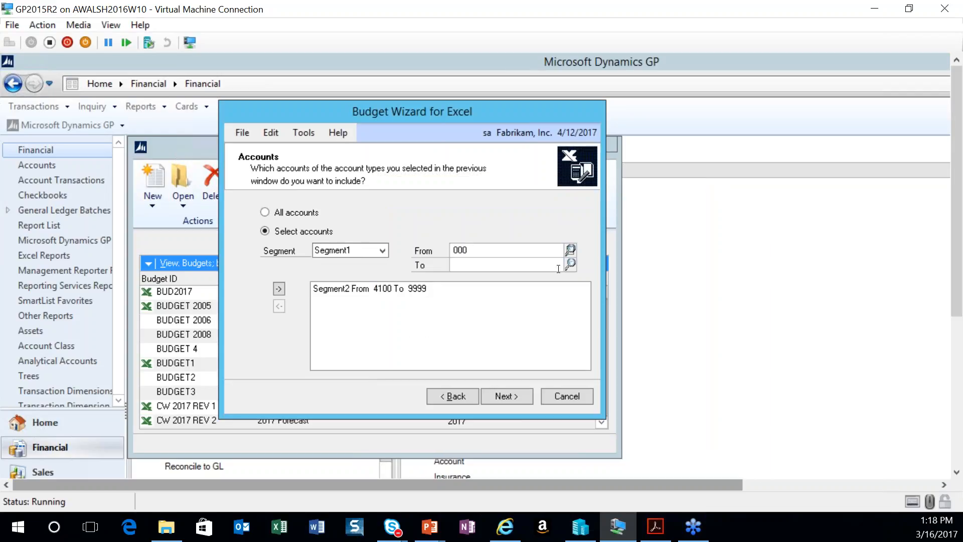
Step: Choose 999 as the end of the Segment1 range, add the range to the included accounts, and continue to account verification
click(571, 265)
click(467, 413)
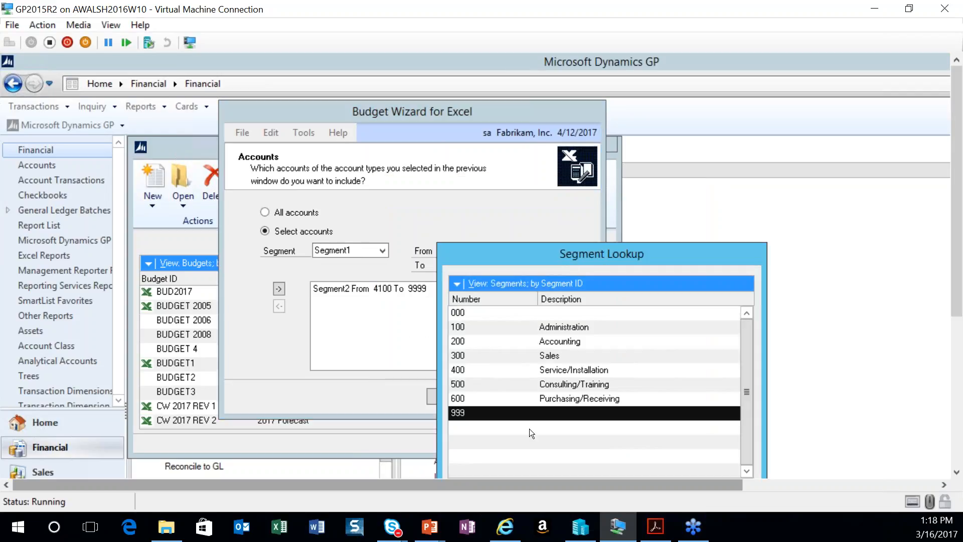
drag(526, 249, 414, 161)
click(557, 400)
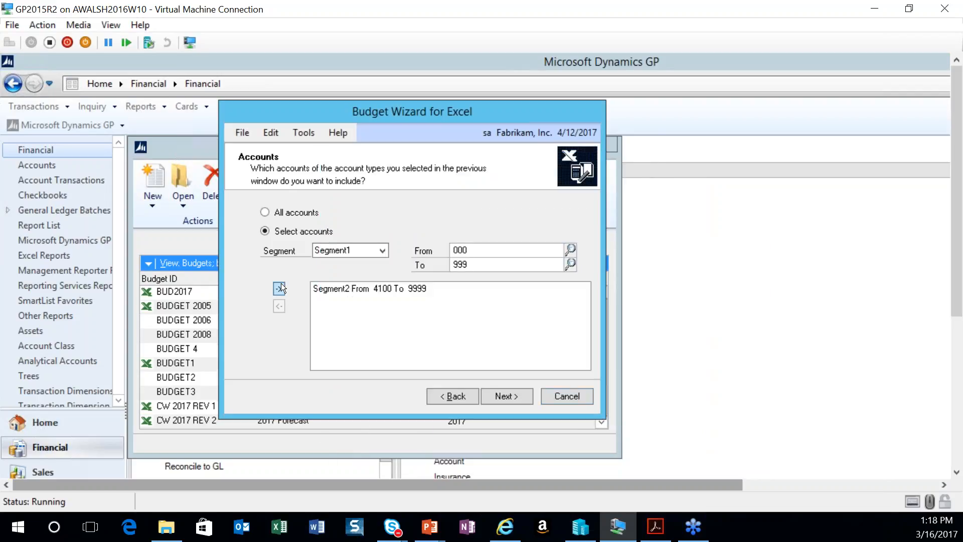
click(280, 289)
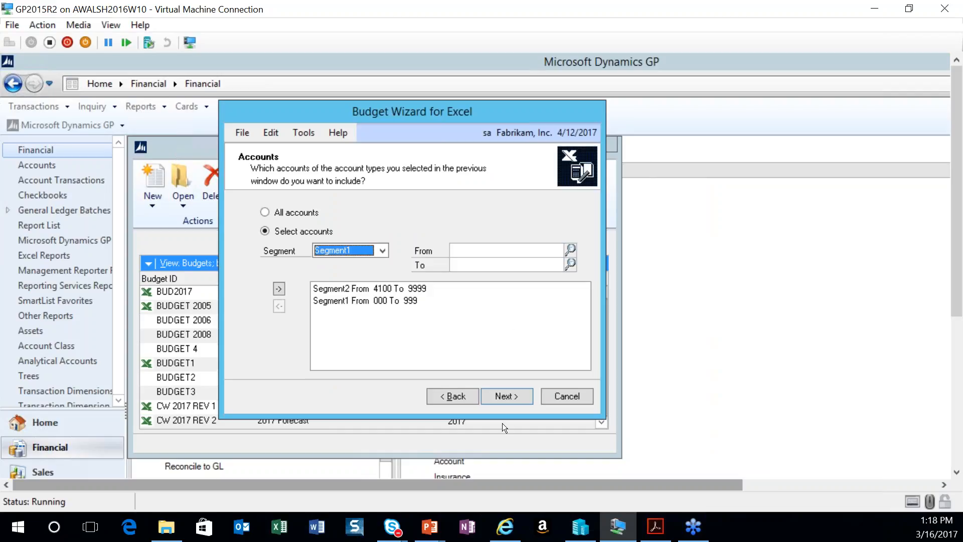
click(494, 401)
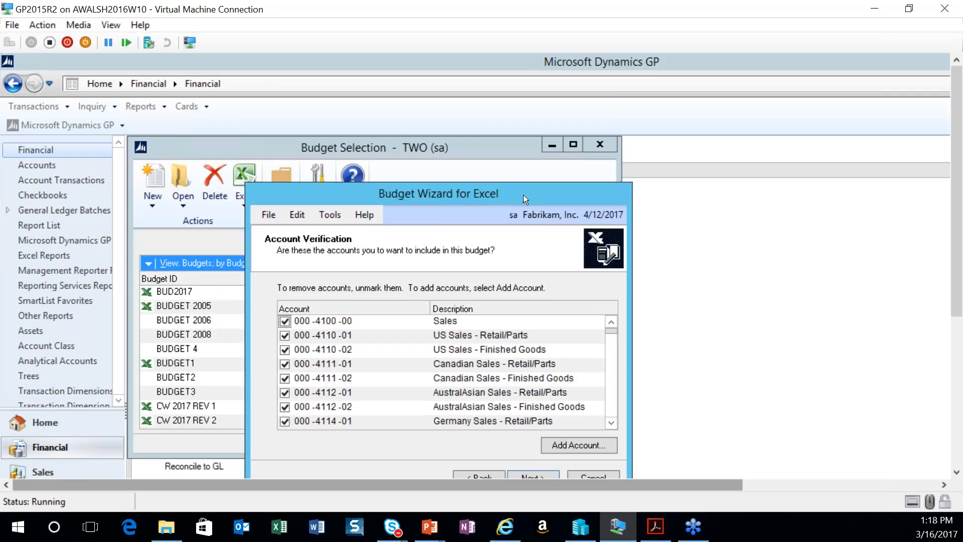
Step: Unmark a few sales accounts in the verification list, such as 000-4100-00 and 000-4110-02, and mark them again
drag(520, 192, 507, 85)
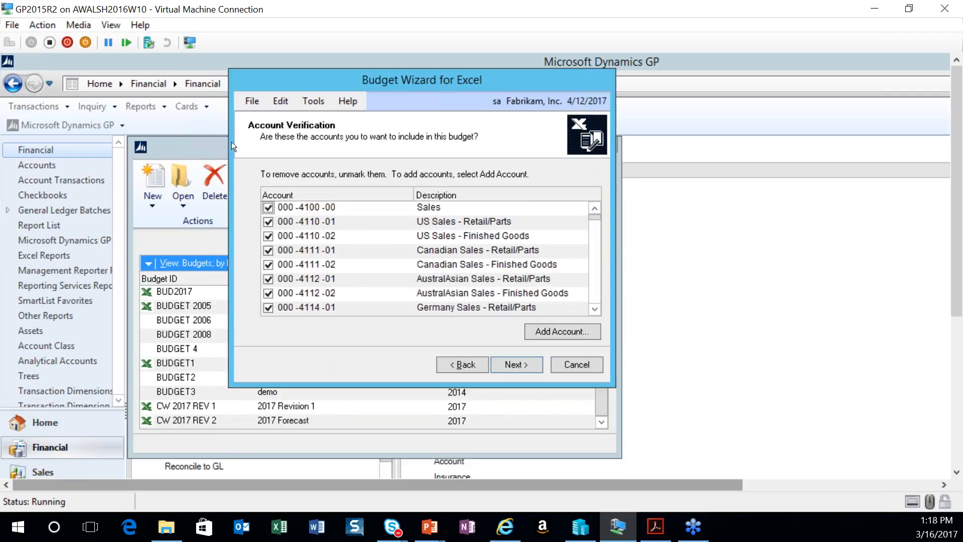
click(268, 208)
click(268, 236)
click(269, 265)
click(269, 206)
click(272, 236)
Step: Add the Cash - Payroll account 000-1110-00 to the verification list and continue to the workbook selection
click(529, 334)
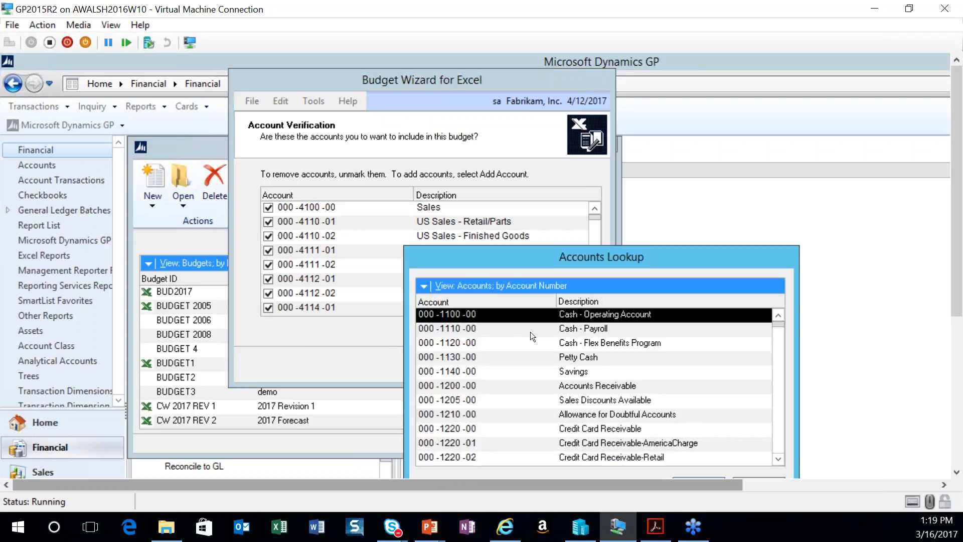
drag(673, 250, 669, 86)
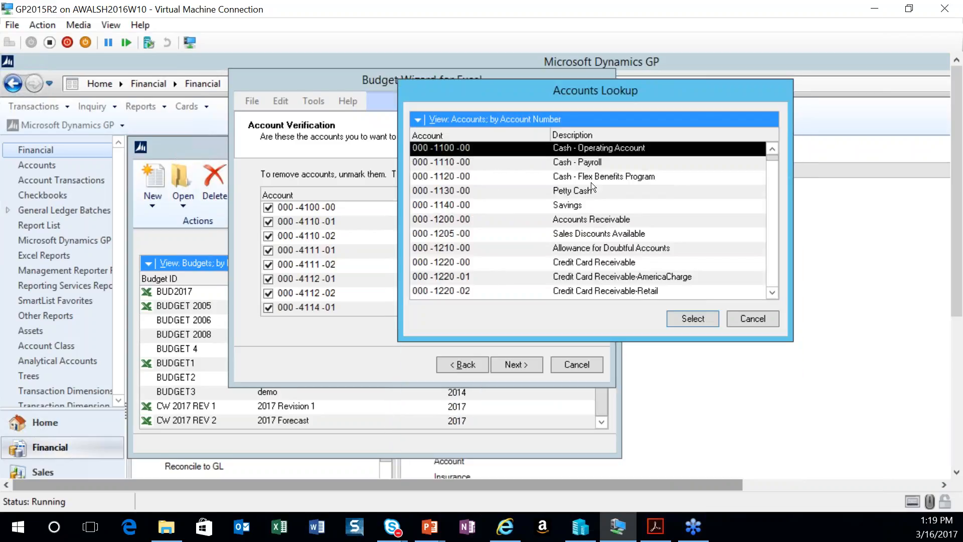
click(584, 166)
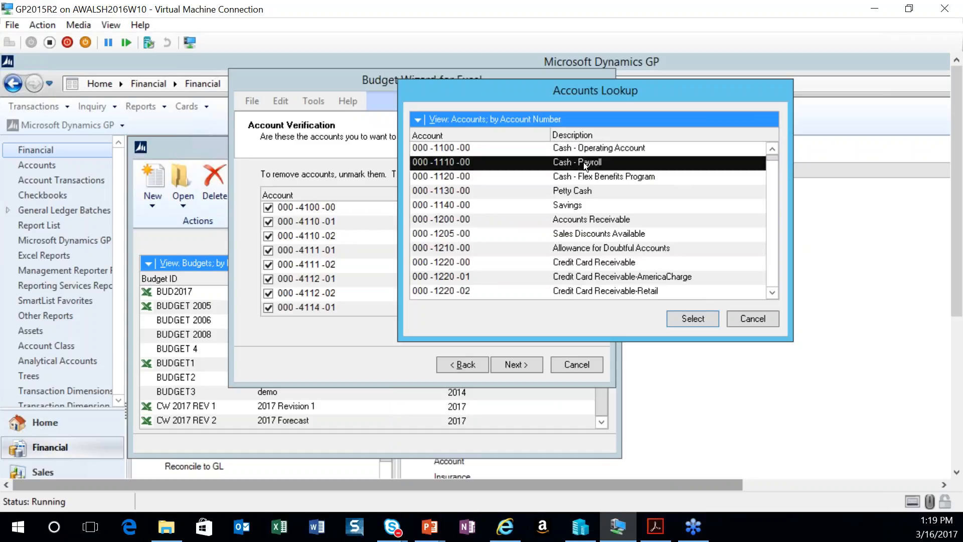
click(686, 318)
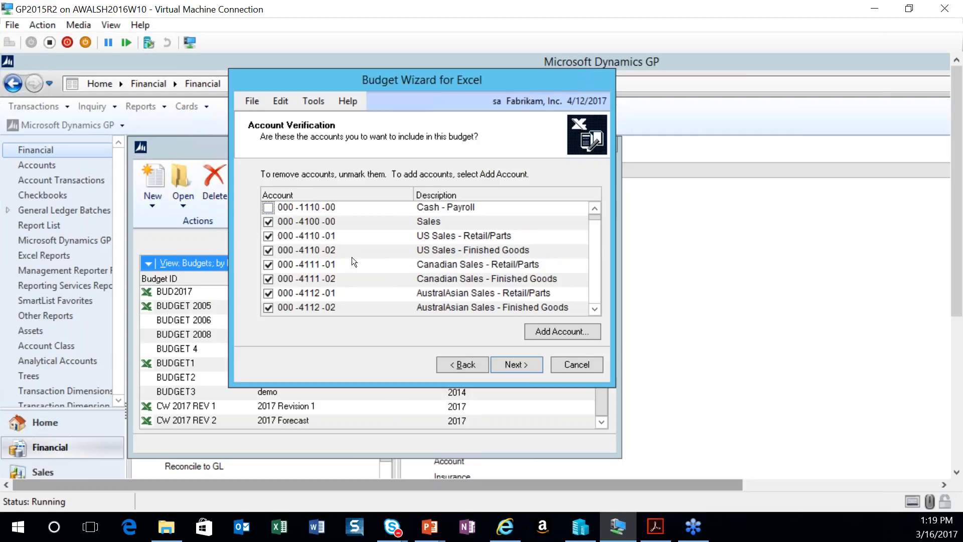
click(506, 372)
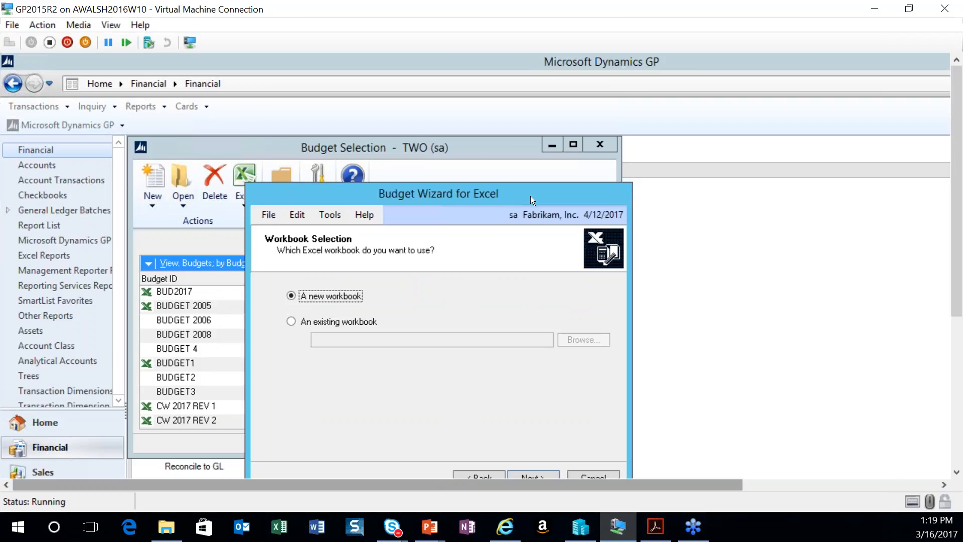
Step: Try the existing workbook option, return to creating the budget in a new workbook, and continue to the wizard's summary
drag(531, 197, 515, 96)
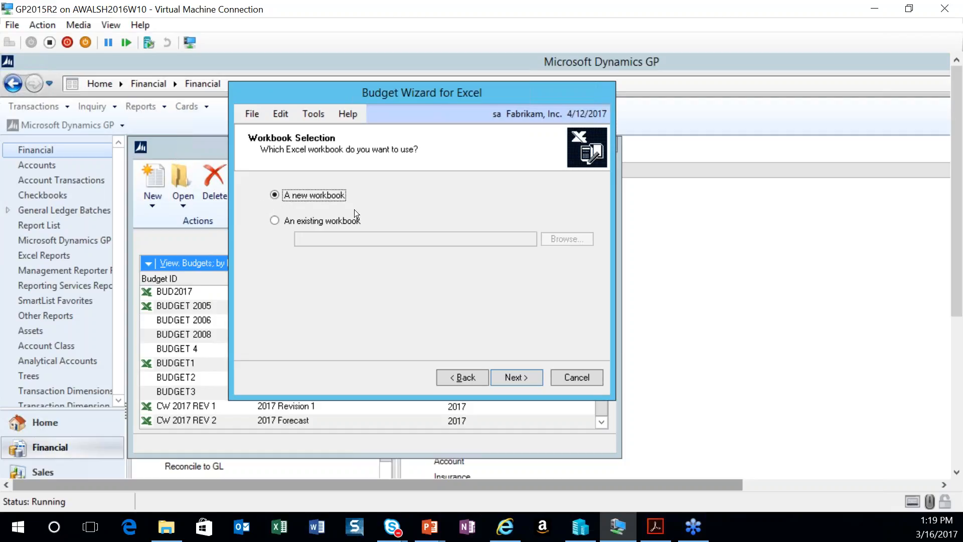
click(274, 222)
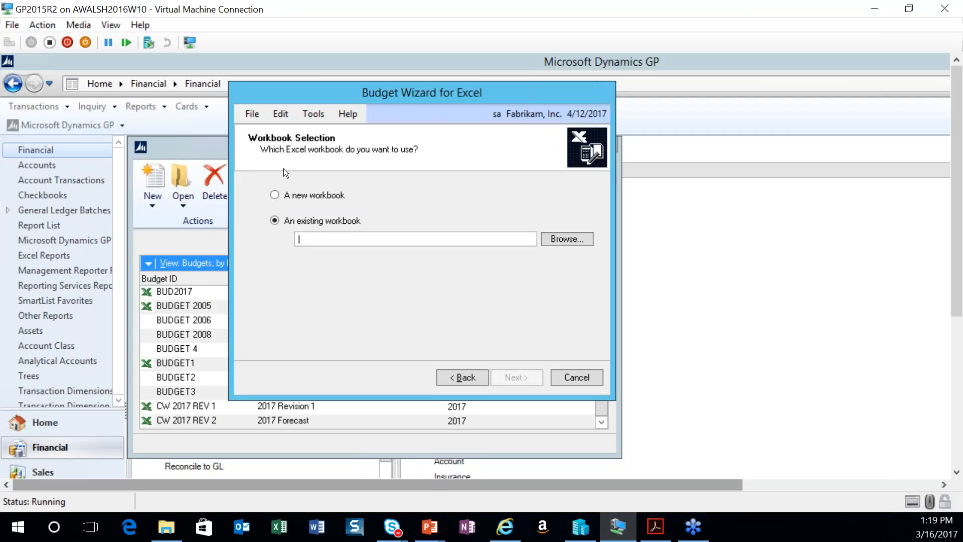
click(274, 195)
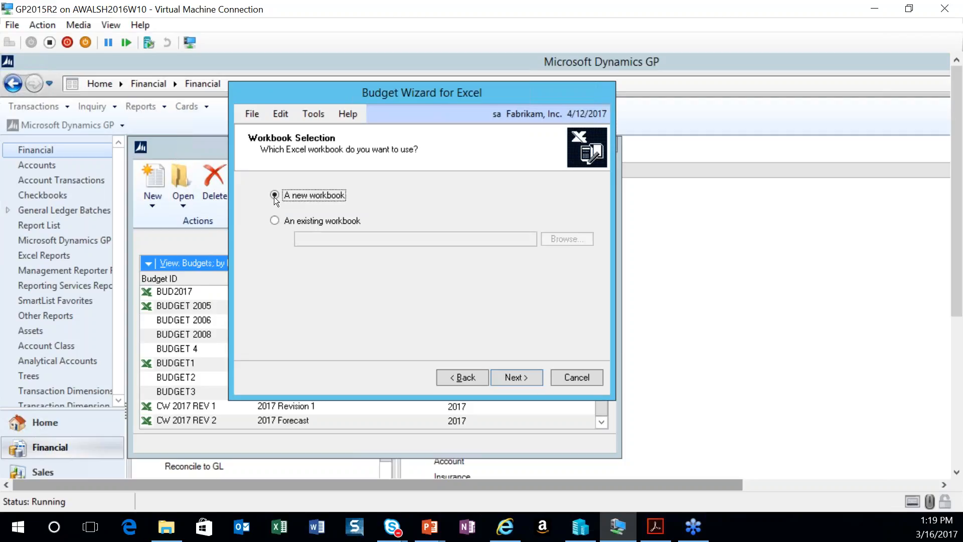
click(499, 379)
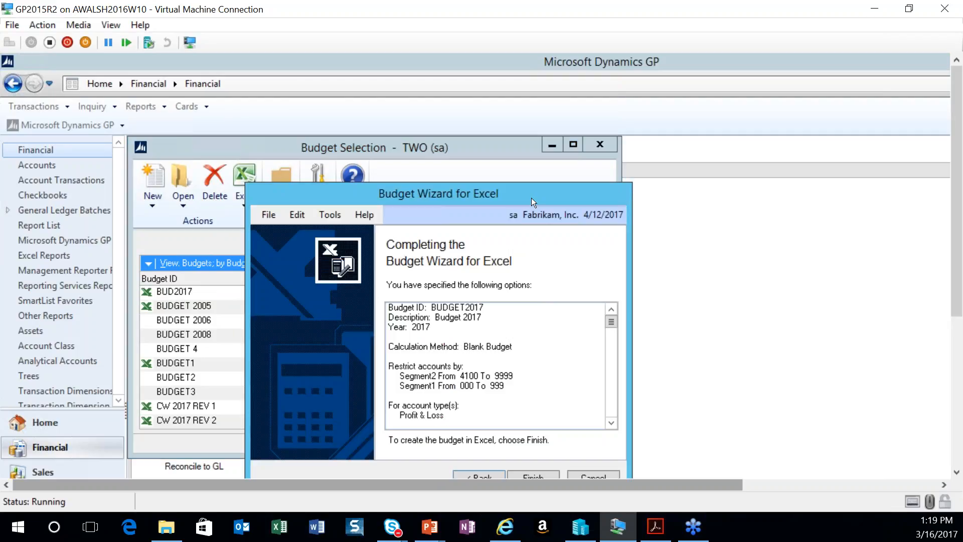
Step: Review the summary of the specified budget options through to the end and finish the Budget Wizard
drag(522, 183, 489, 72)
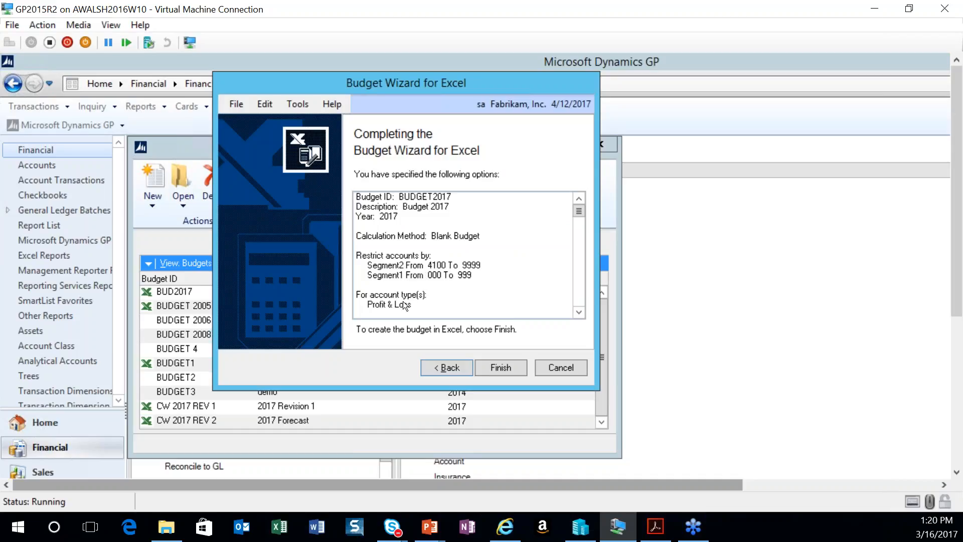
click(580, 312)
click(580, 312)
click(580, 313)
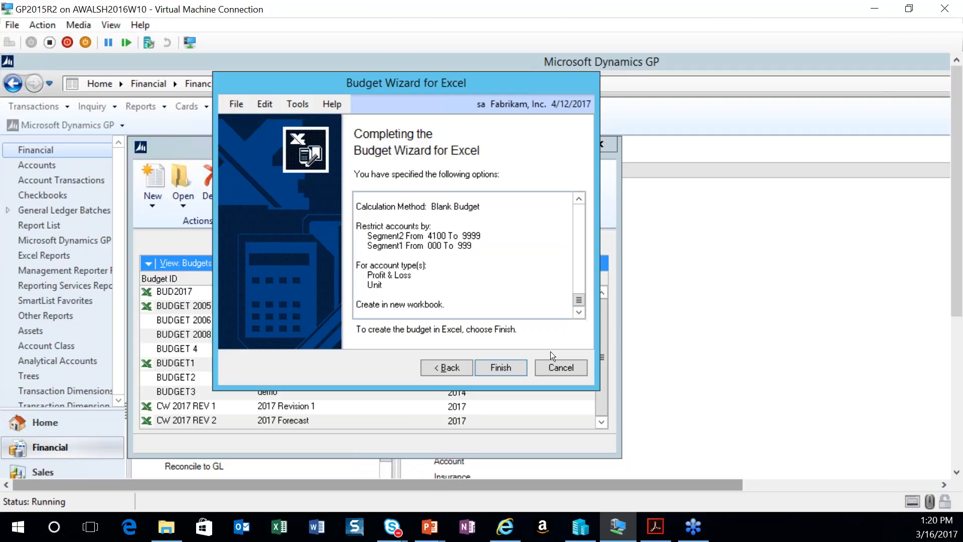
click(510, 368)
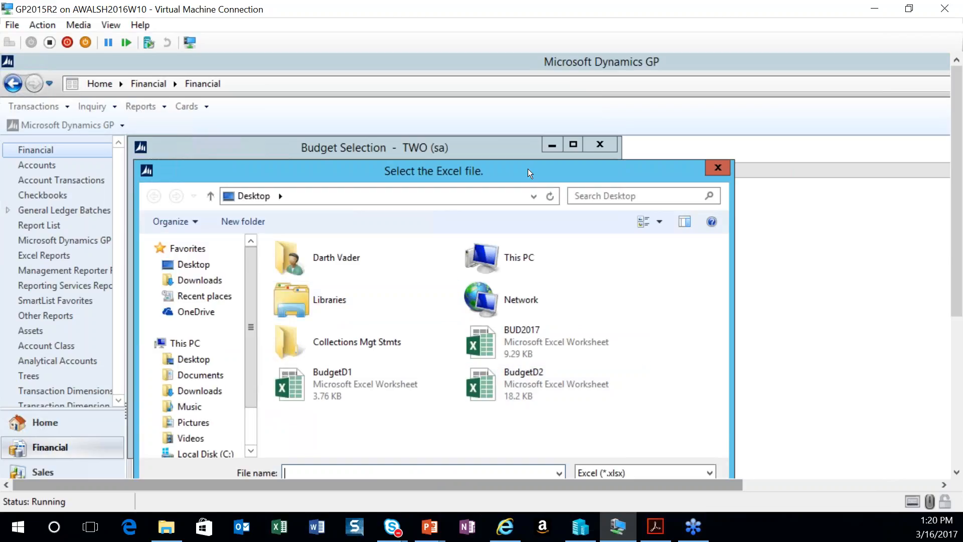
Step: Name the new Excel budget file Budget2017v1 and create it on the Desktop
drag(528, 169, 525, 82)
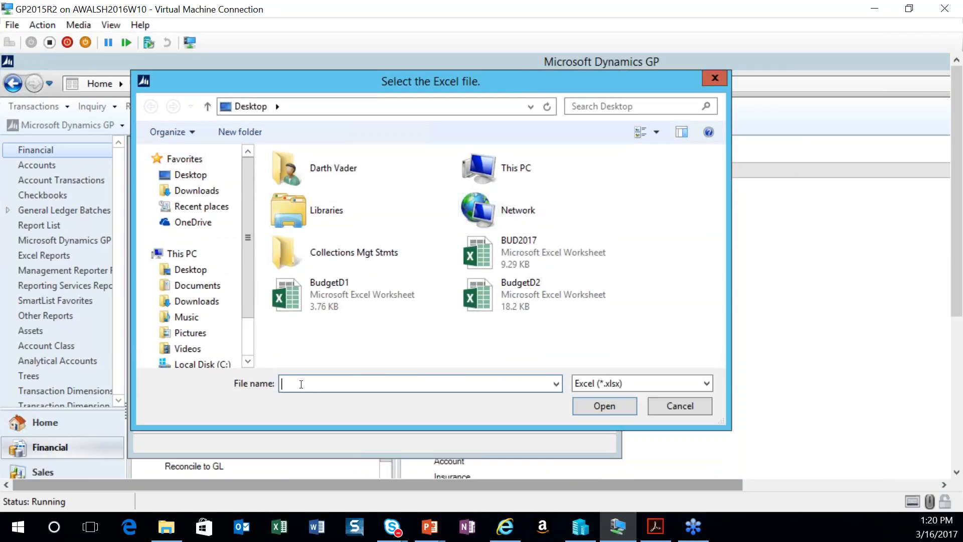
click(190, 175)
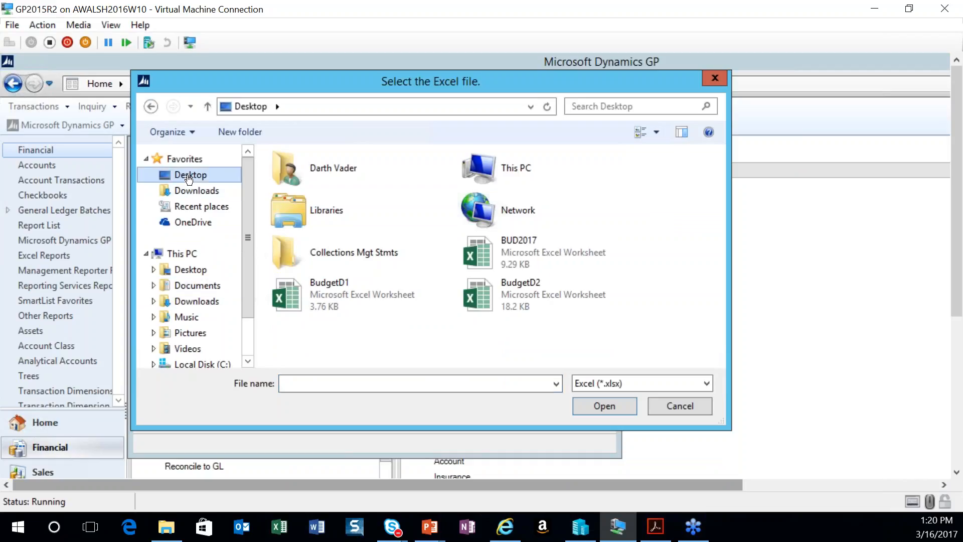
click(294, 383)
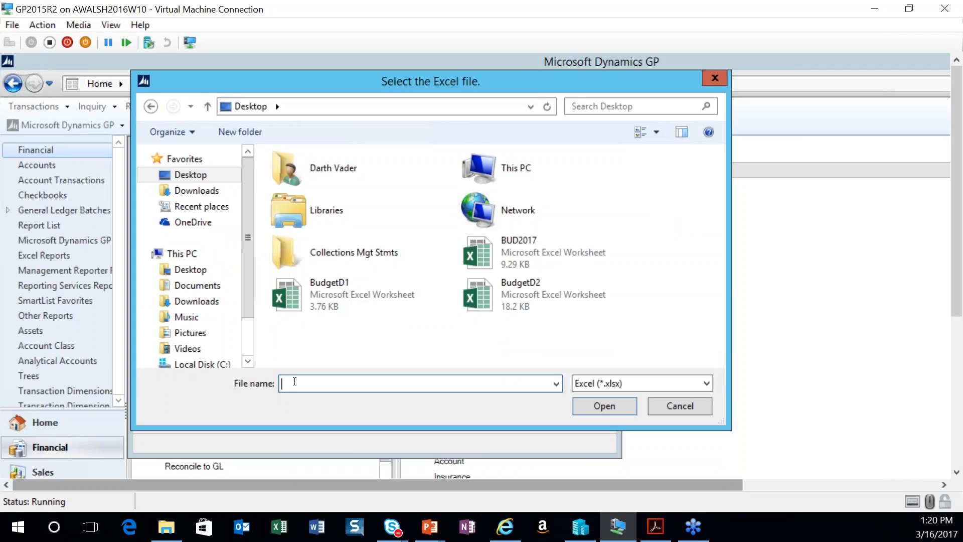
text(Bud)
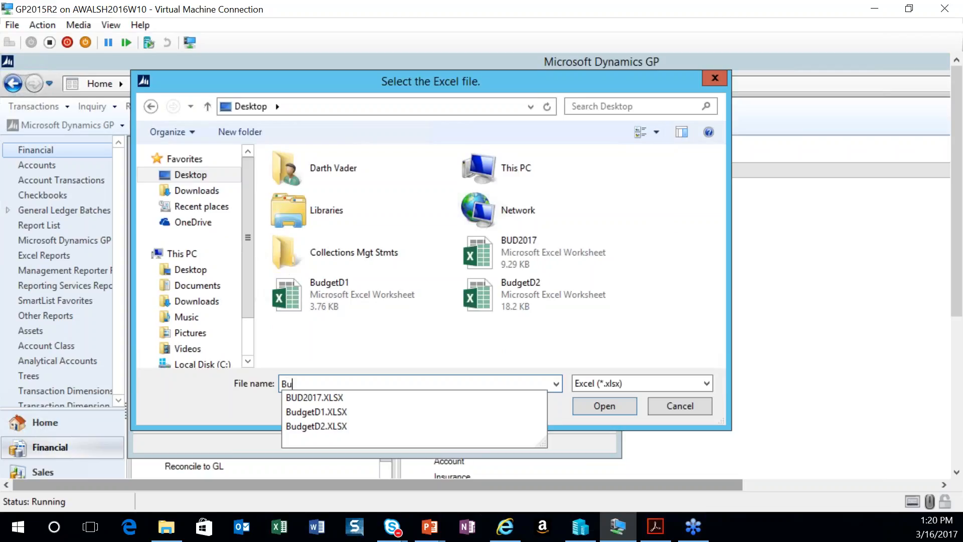
text(et)
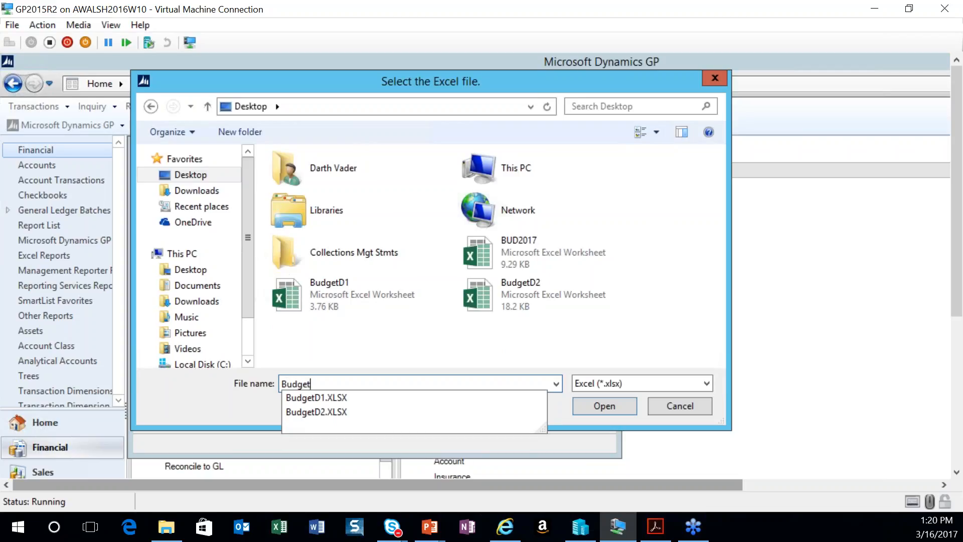
text(2017v1)
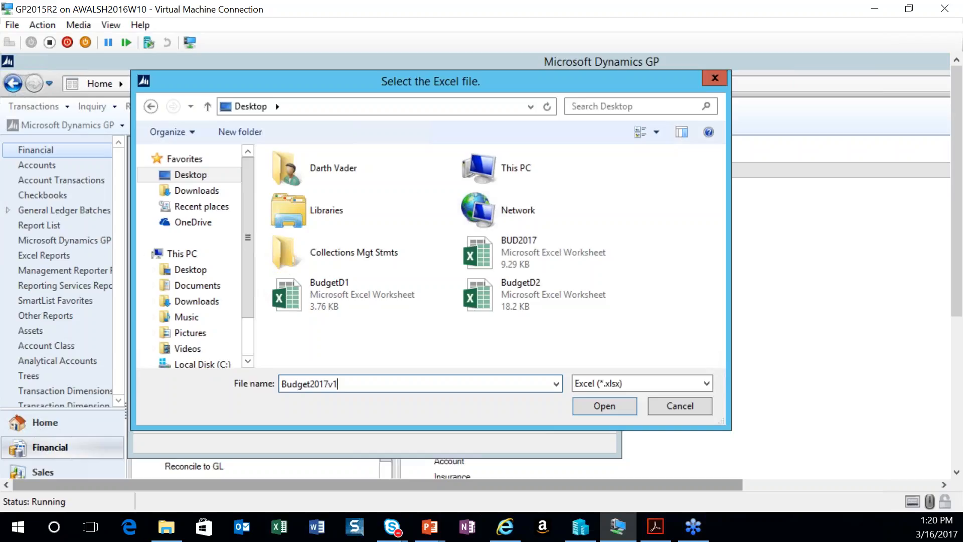
click(580, 407)
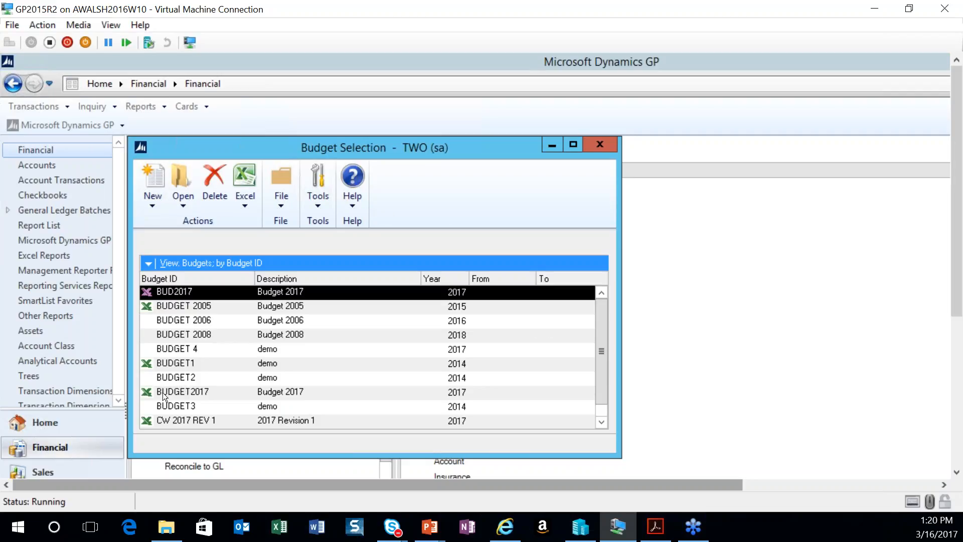
Step: Select BUDGET2017 in the budget list and minimize the Dynamics GP and Budget Selection windows to get to the Excel workbook
click(215, 394)
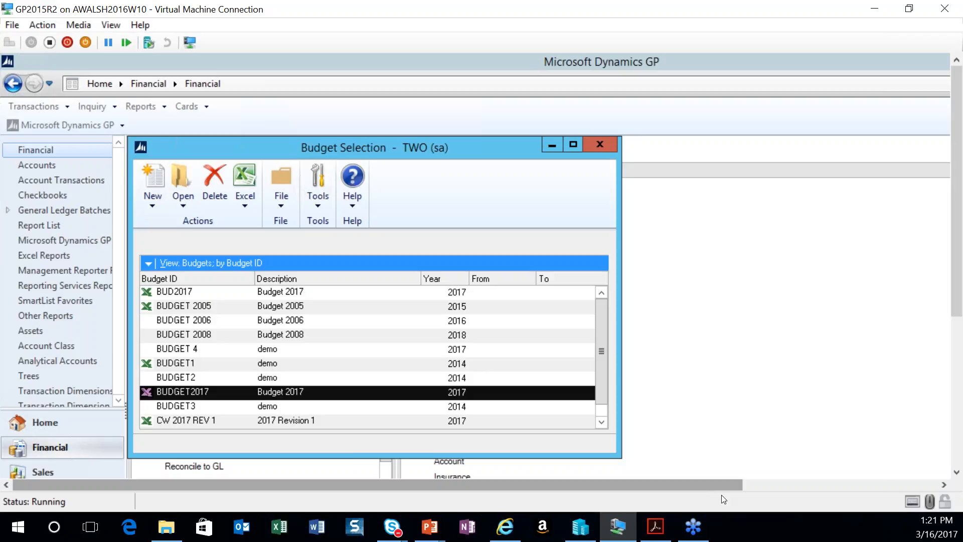
drag(711, 488, 915, 489)
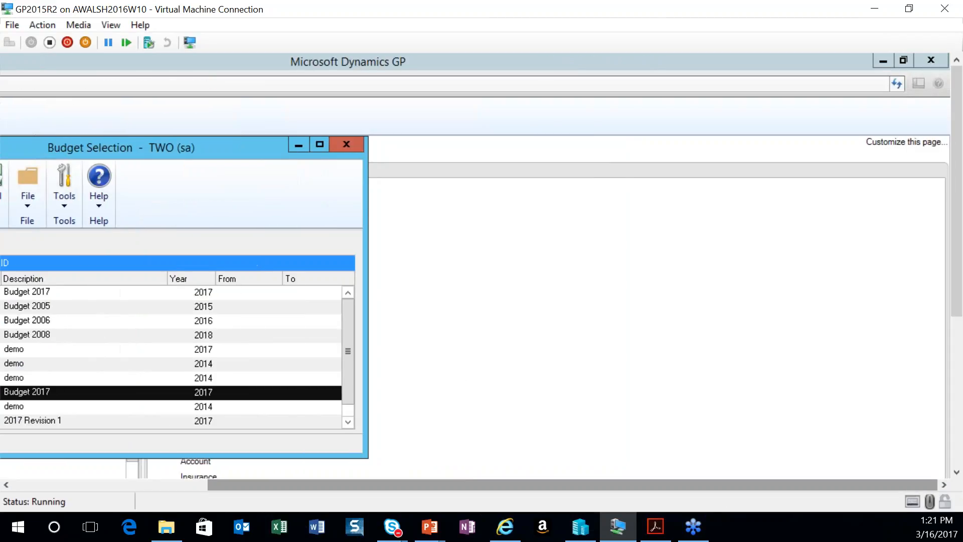
click(884, 61)
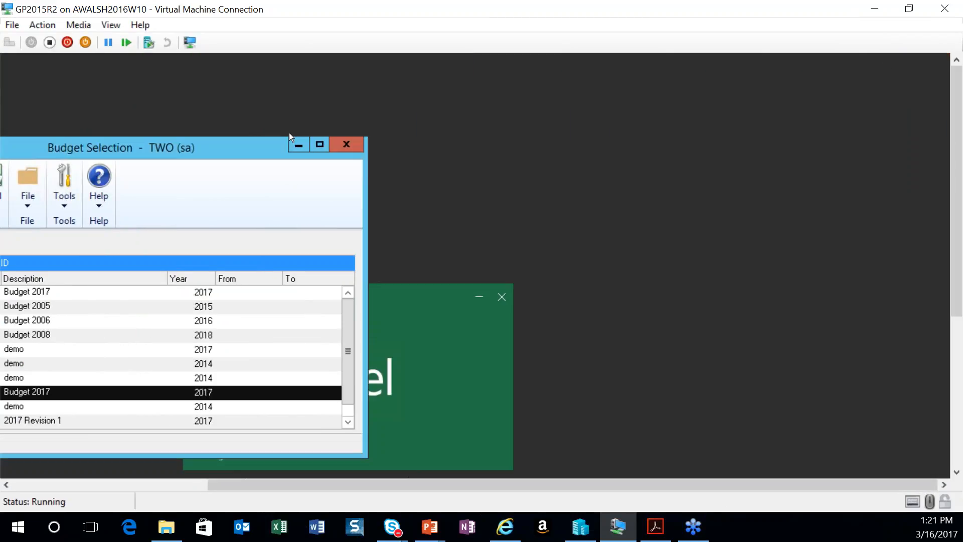
click(294, 144)
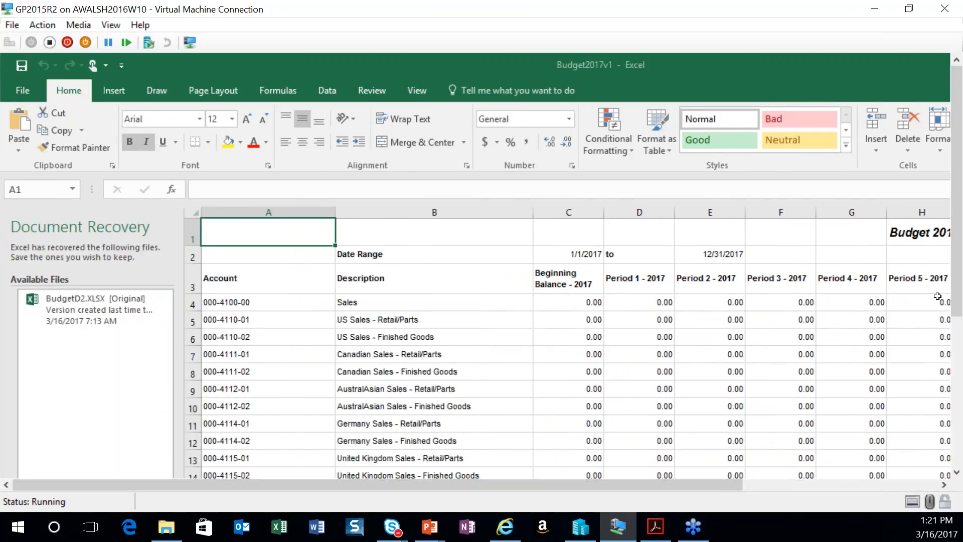
Step: Examine the BUDGET2017 worksheet's account numbers, descriptions and monthly period columns
drag(959, 284, 959, 423)
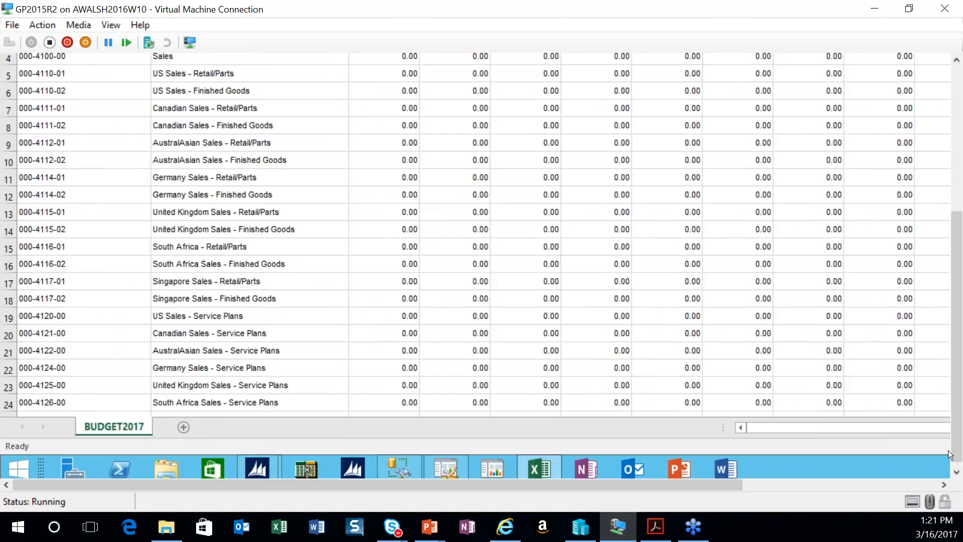
drag(959, 431, 960, 286)
click(79, 266)
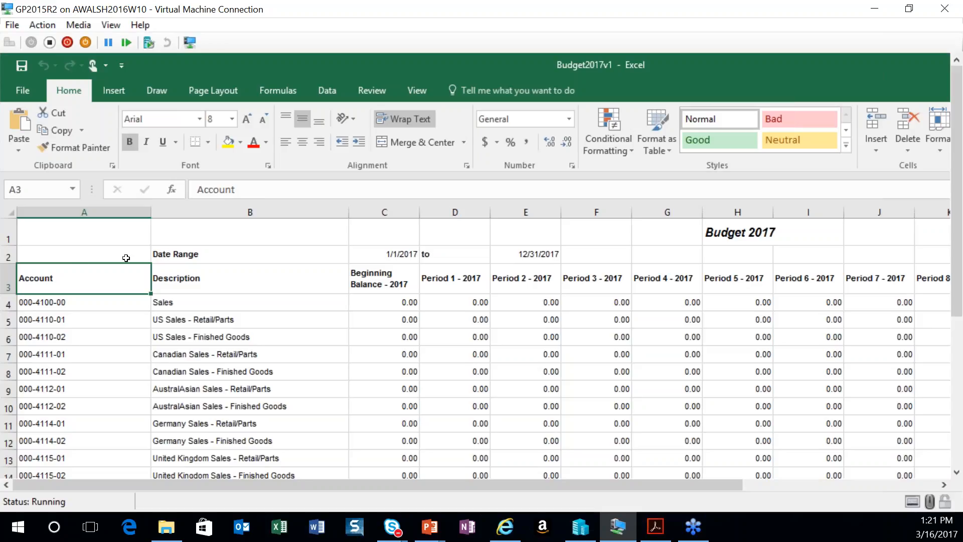
click(471, 304)
click(535, 305)
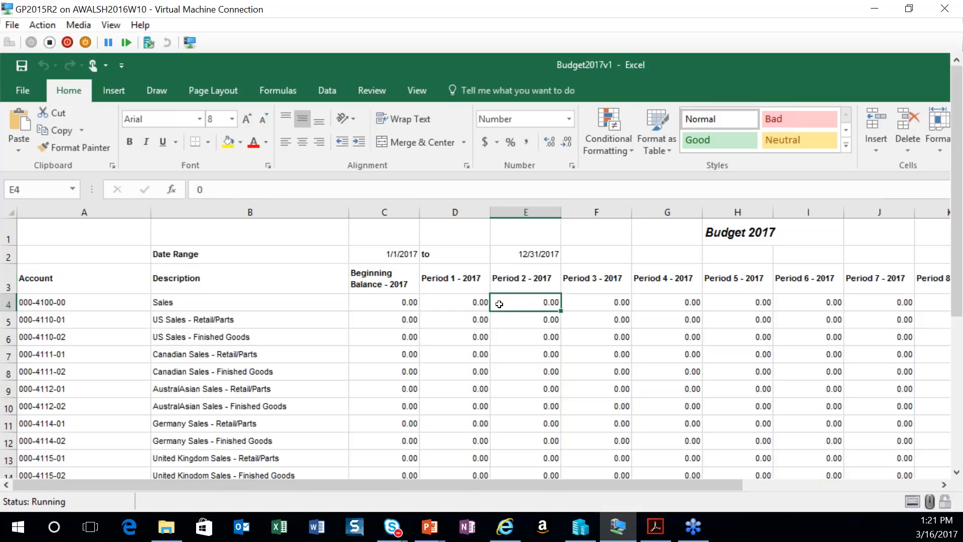
click(457, 303)
click(511, 307)
click(212, 306)
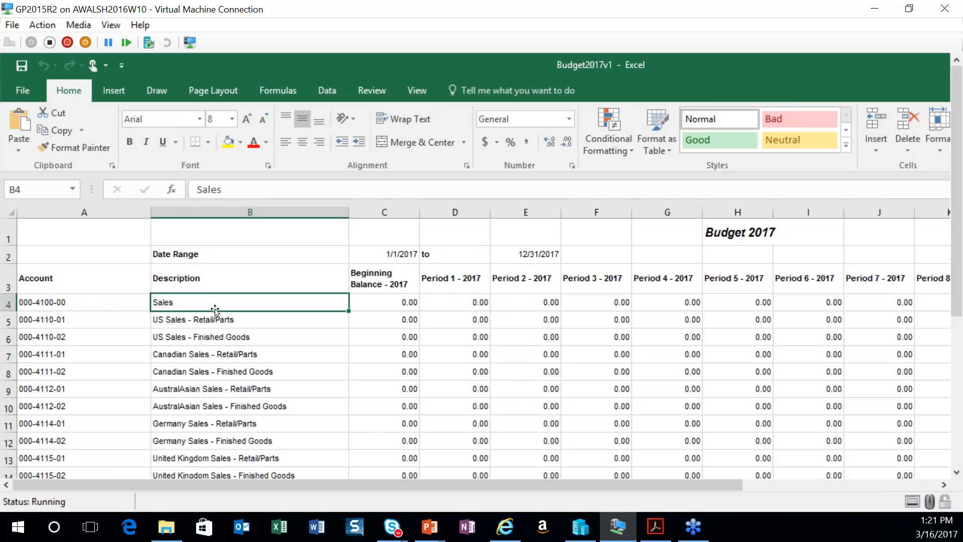
click(301, 320)
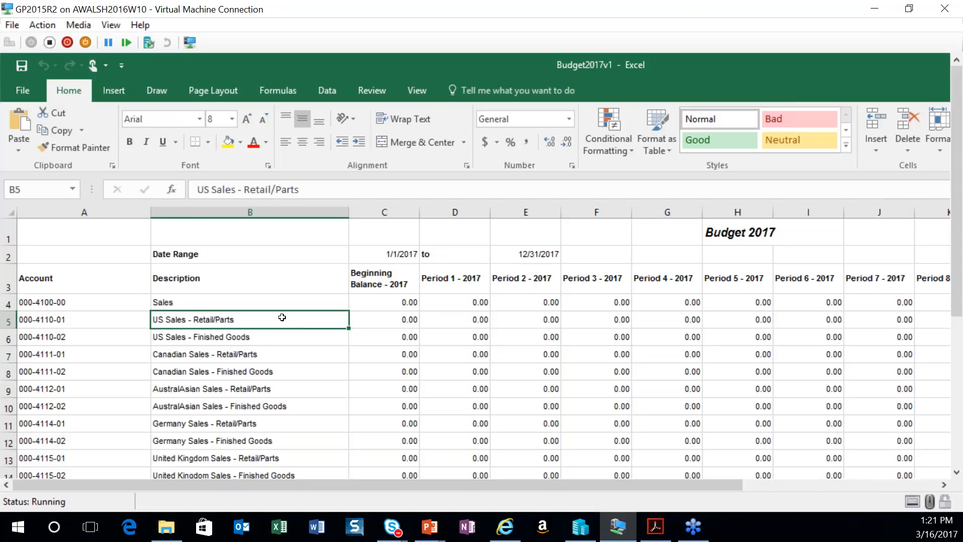
click(288, 304)
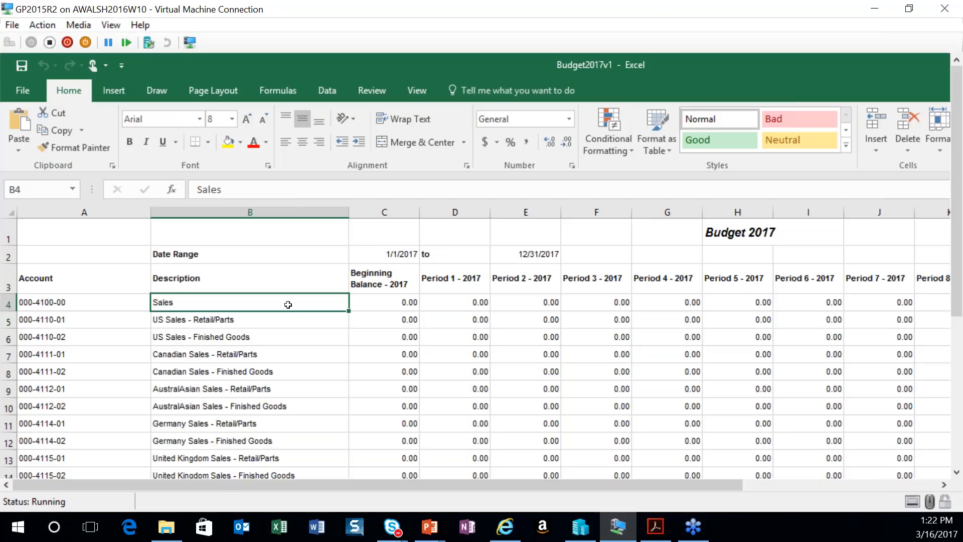
Step: Enter a Period 1 - 2017 budget amount of -2000 for the Sales account 000-4100-00
click(460, 304)
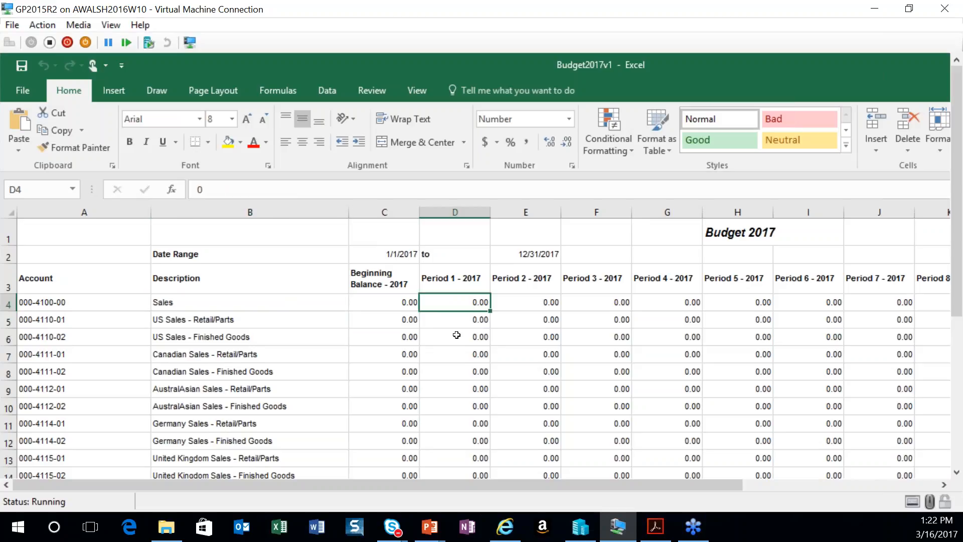
text(-)
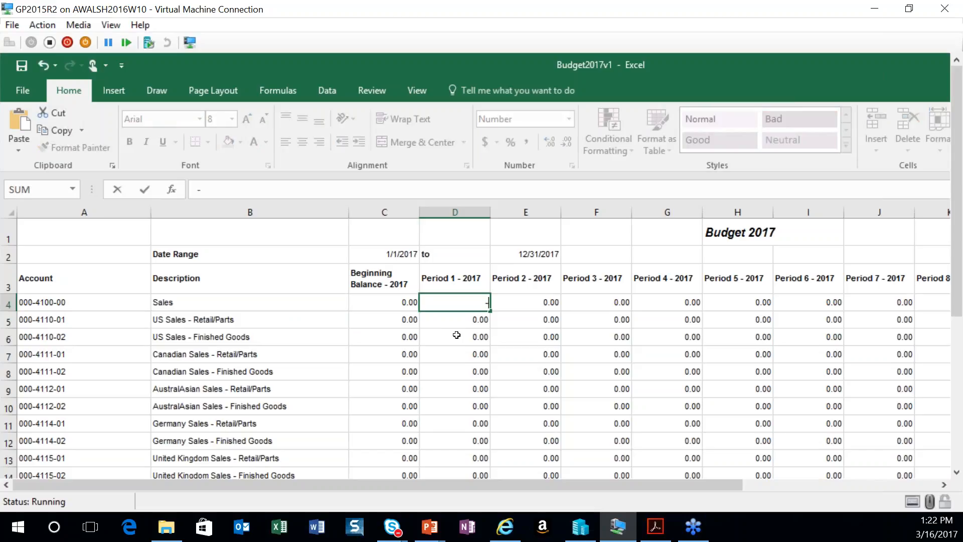
text(2000.)
key(Return)
key(Up)
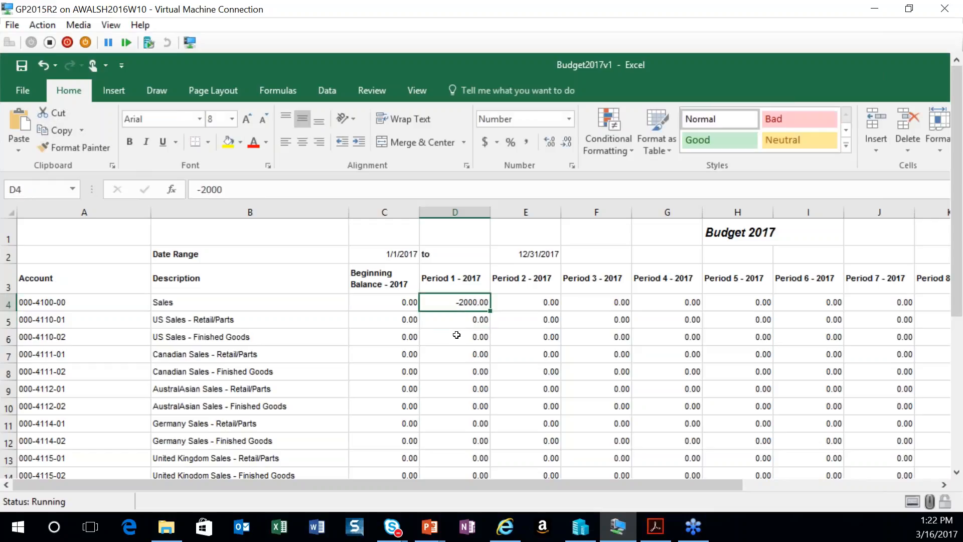
Step: Copy the Sales account's Period 1 amount across its row through Period 12 - 2017
key(ctrl+c)
key(shift+Right)
key(shift+Right)
key(shift+Right)
key(shift+Right)
key(shift+Right)
key(shift+Right)
key(shift+Right)
key(shift+Right)
key(shift+Right)
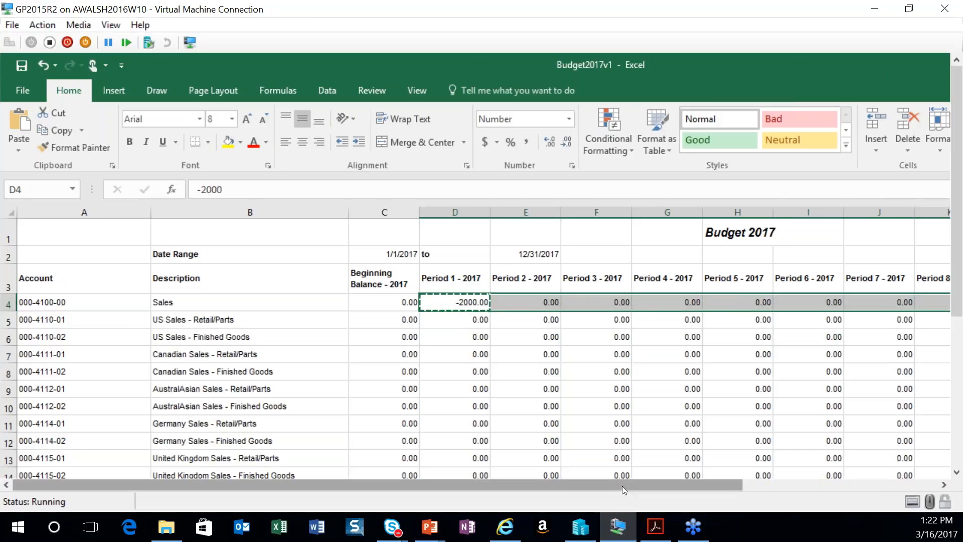
drag(623, 485, 831, 479)
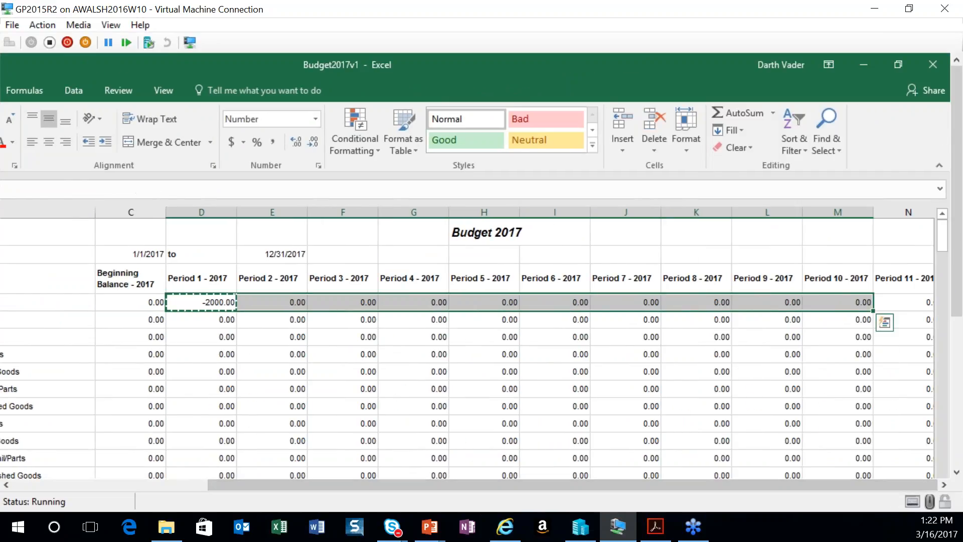
key(shift+Right)
key(shift+Right)
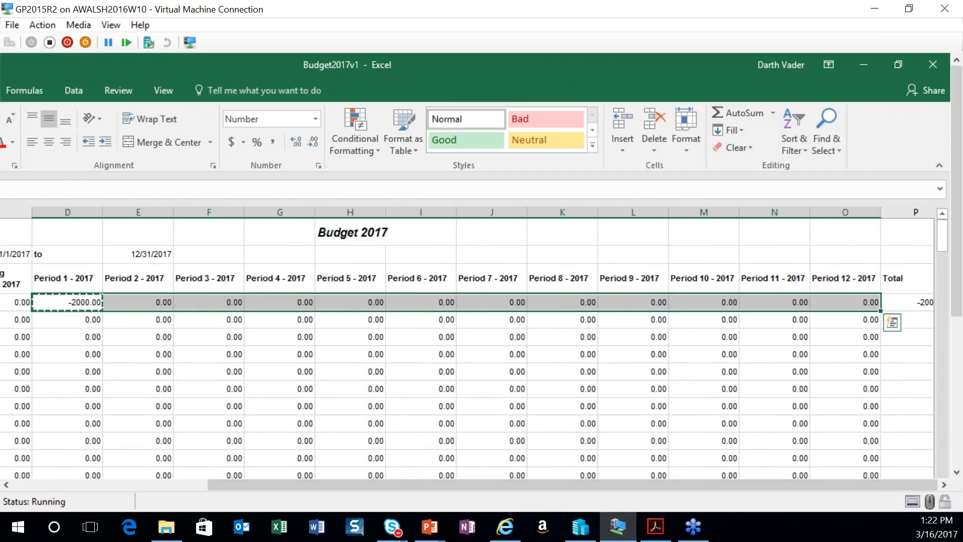
key(ctrl+v)
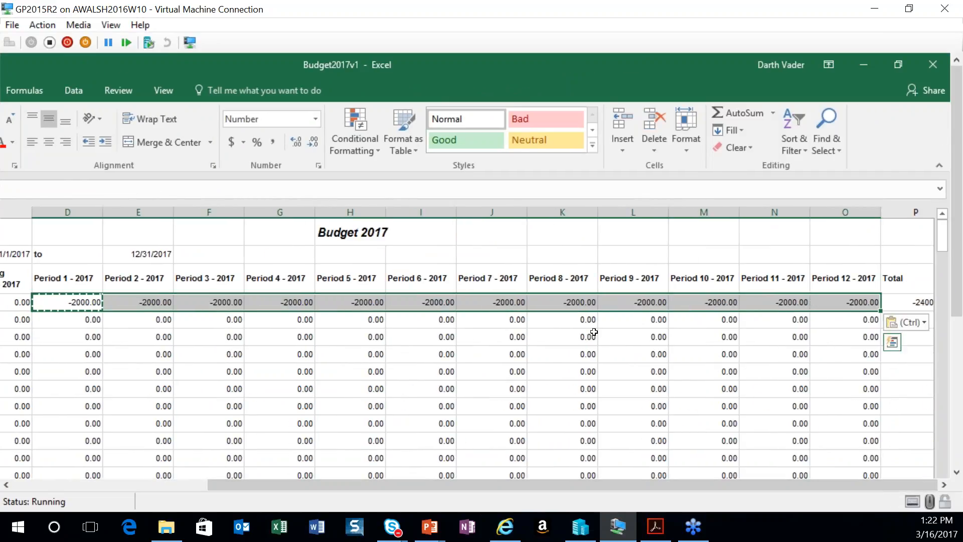
Step: Enter a Period 1 budget amount of 5000 for the Salaries and Wages account 000-5100-00
drag(776, 485, 580, 485)
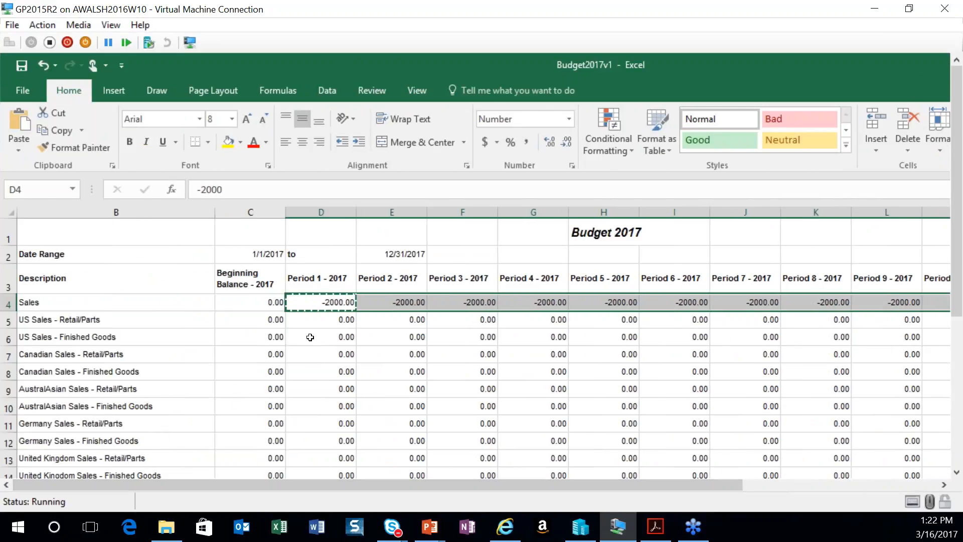
click(307, 325)
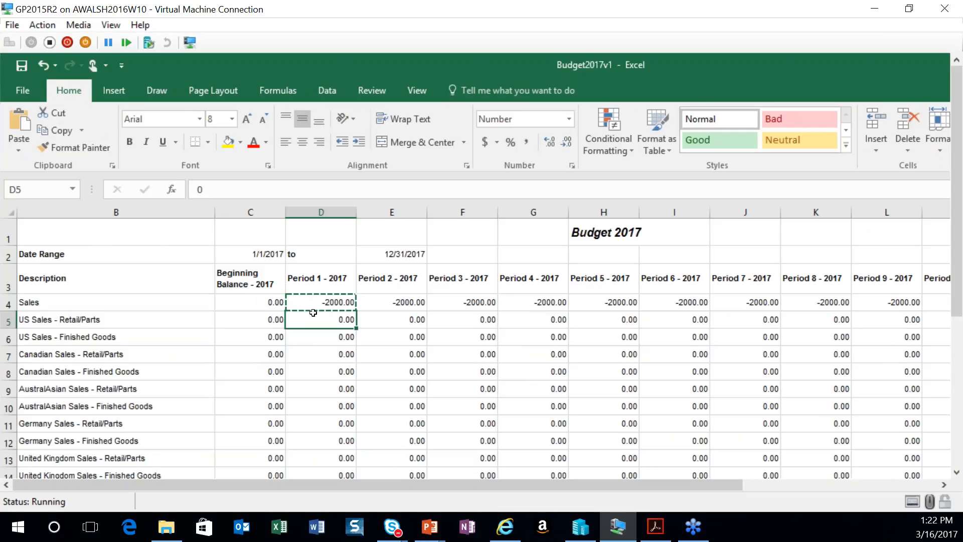
scroll(313, 313, down, 11)
scroll(313, 313, down, 6)
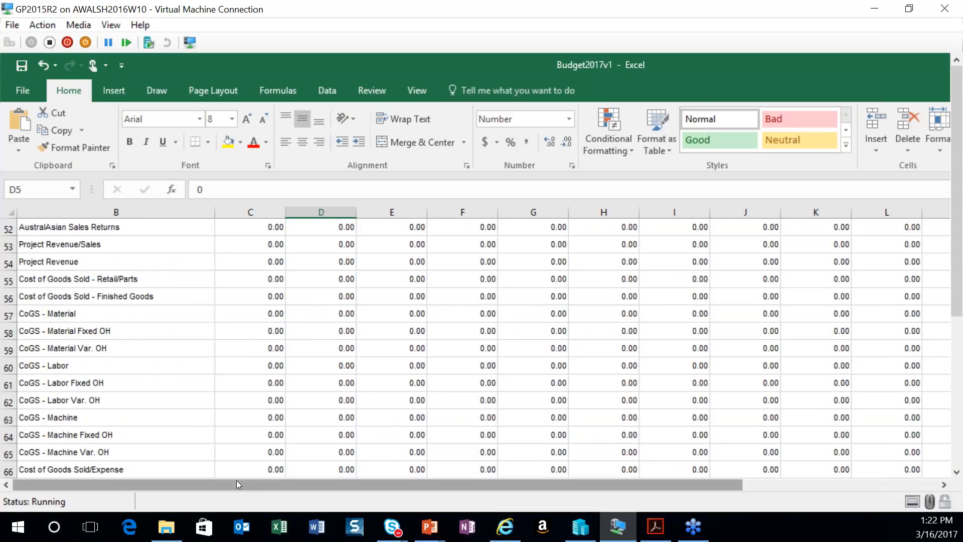
click(106, 382)
key(Left)
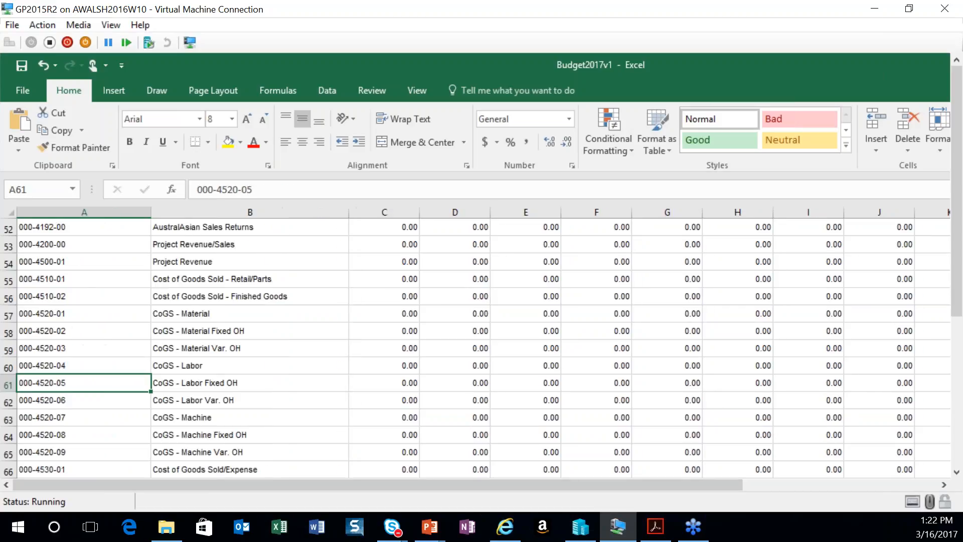
scroll(114, 367, up, 3)
scroll(114, 366, down, 13)
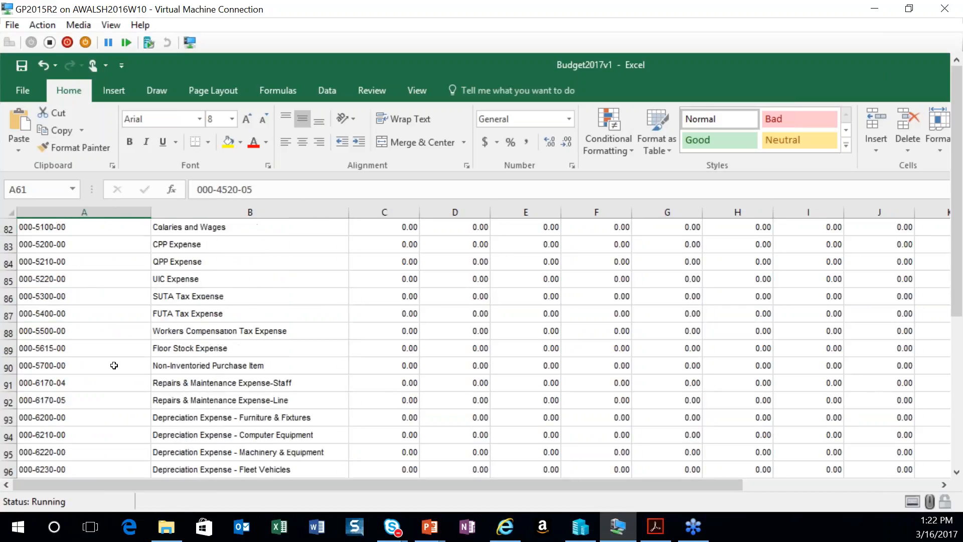
scroll(114, 365, up, 1)
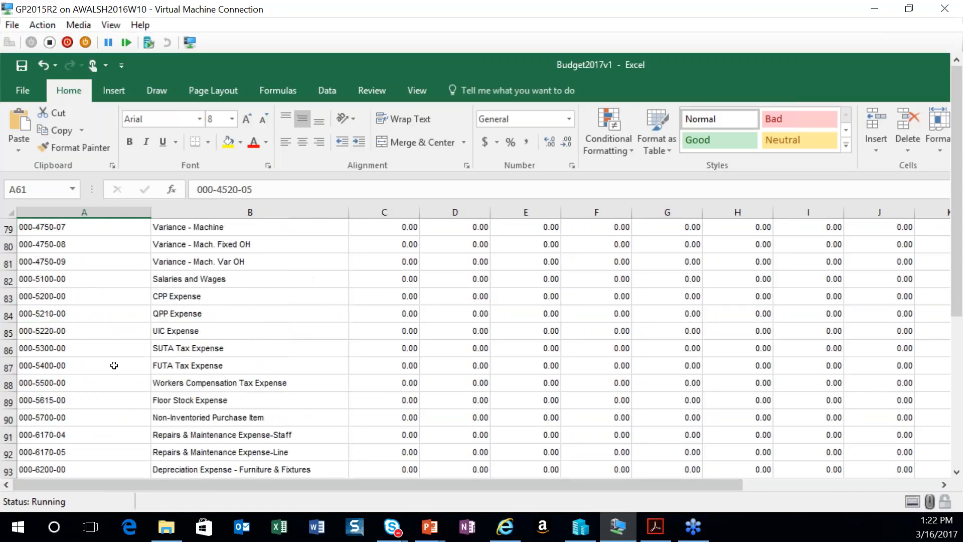
click(195, 279)
click(405, 279)
click(481, 280)
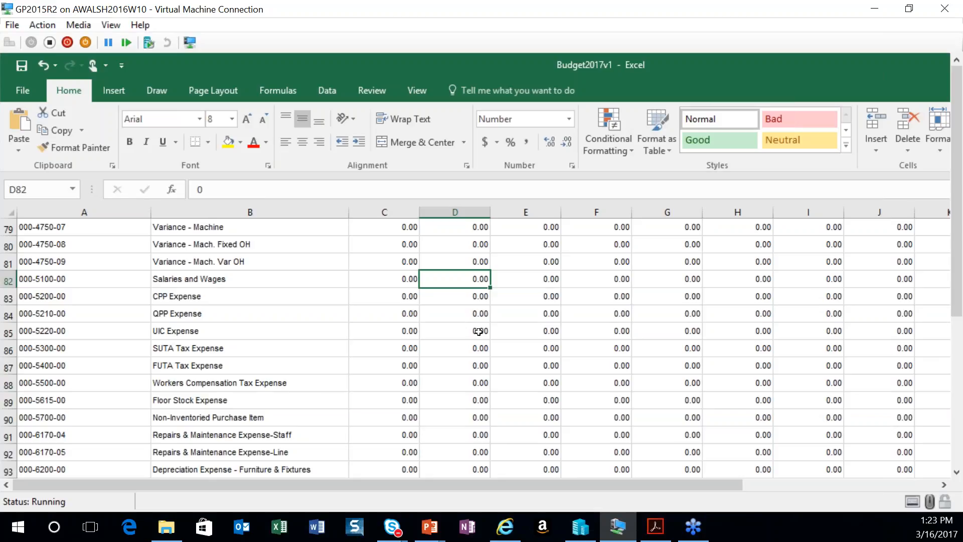
text(5000.00)
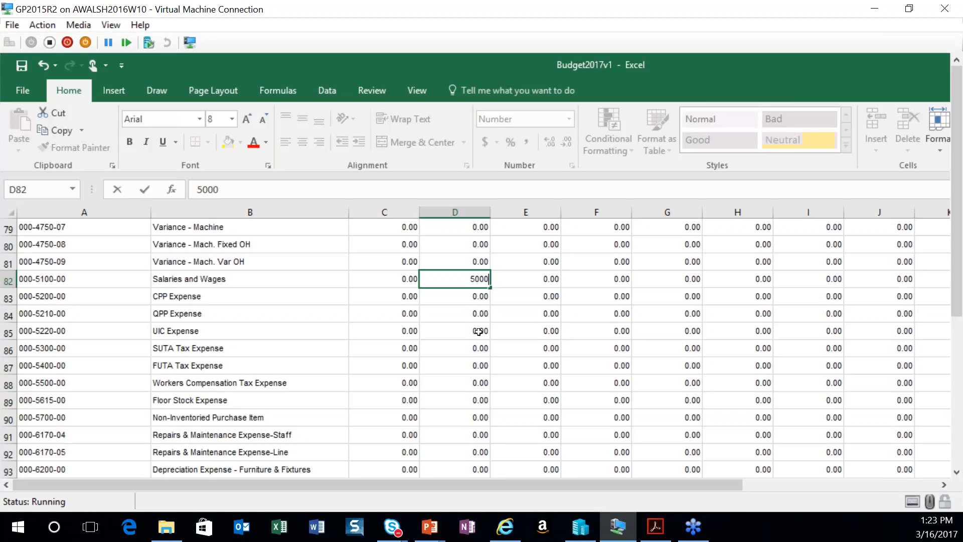
key(Return)
Step: Copy the Salaries and Wages Period 1 amount across its row through Period 12
click(455, 279)
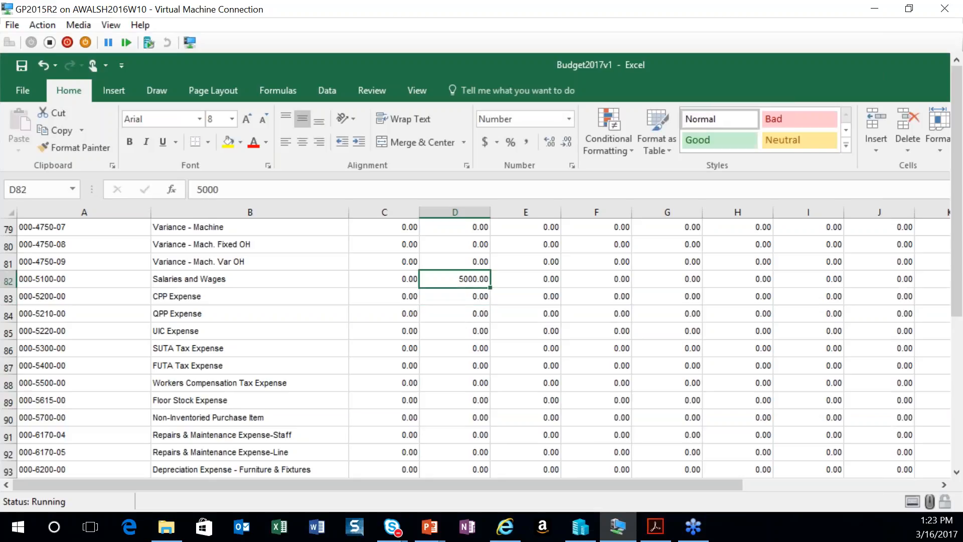
key(ctrl+c)
key(shift+Right)
key(shift+Right)
key(shift+Right)
key(shift+Right)
key(shift+Right)
key(shift+Right)
key(shift+Right)
key(shift+Right)
key(shift+Right)
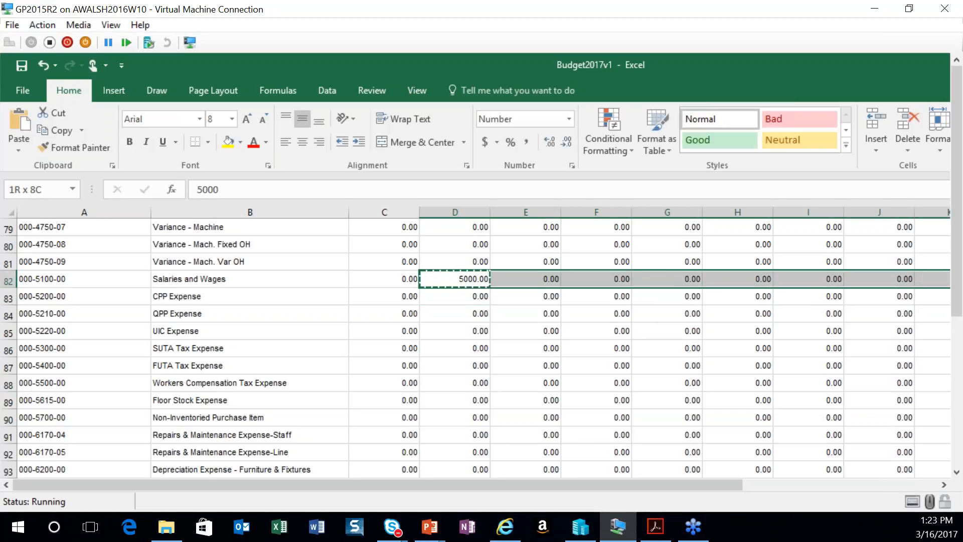
key(shift+Right)
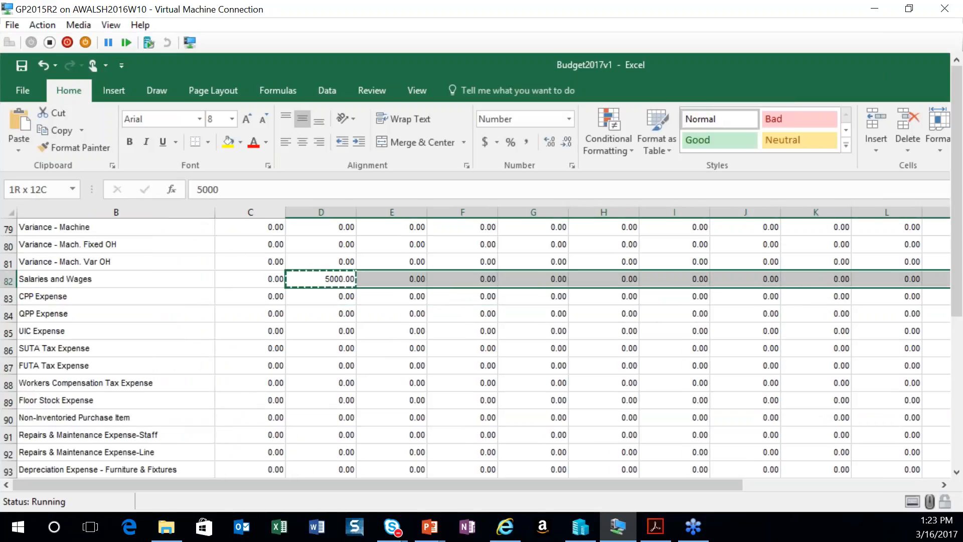
key(shift+Right)
key(shift+Right)
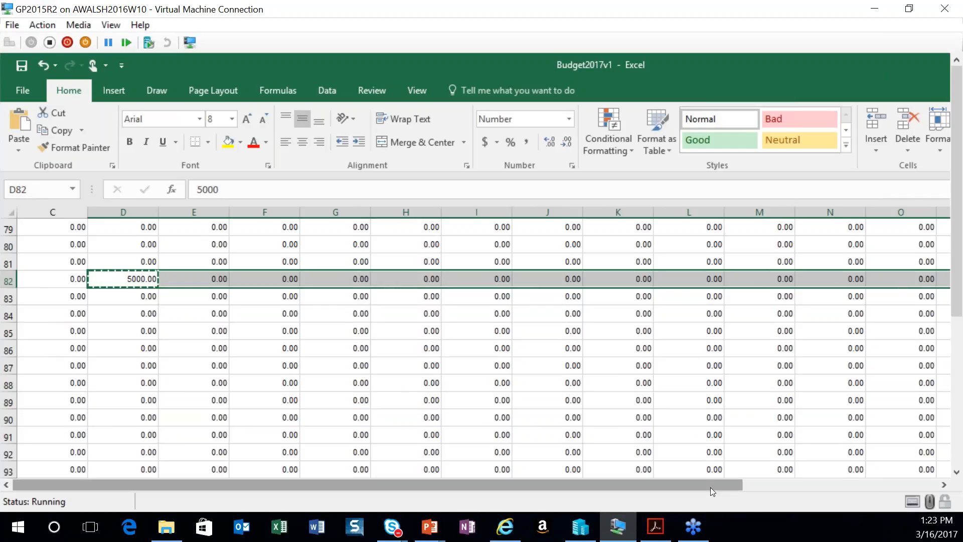
drag(711, 487, 907, 487)
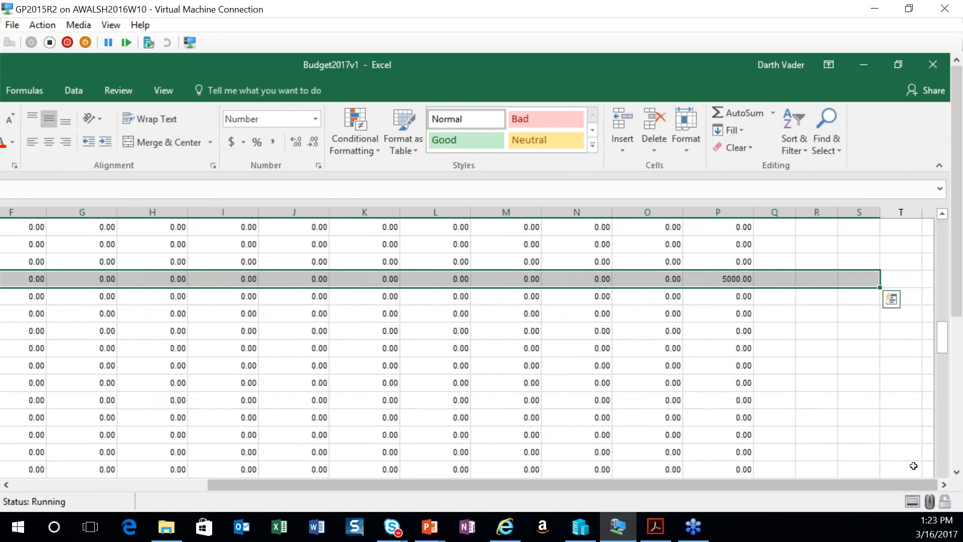
key(shift+Left)
key(shift+Left)
key(shift+Left)
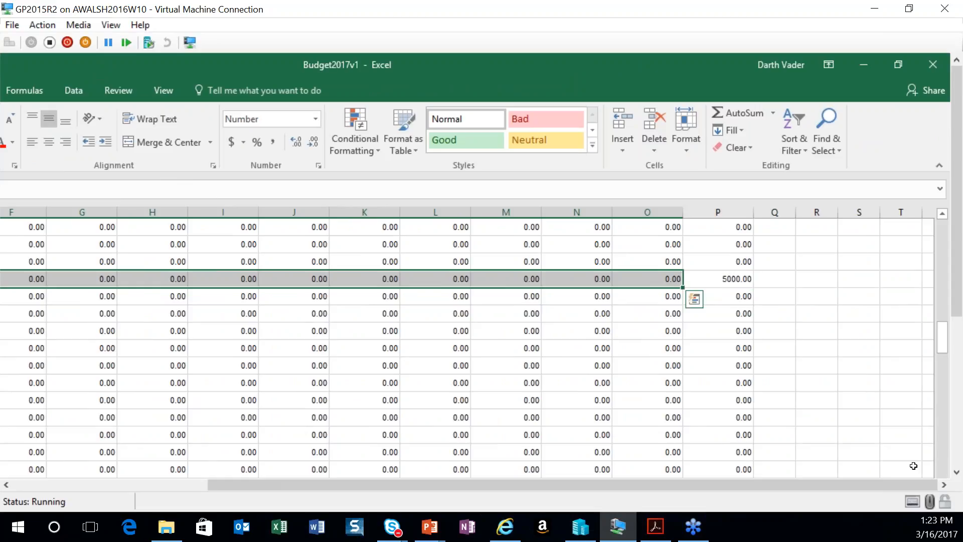
key(ctrl+v)
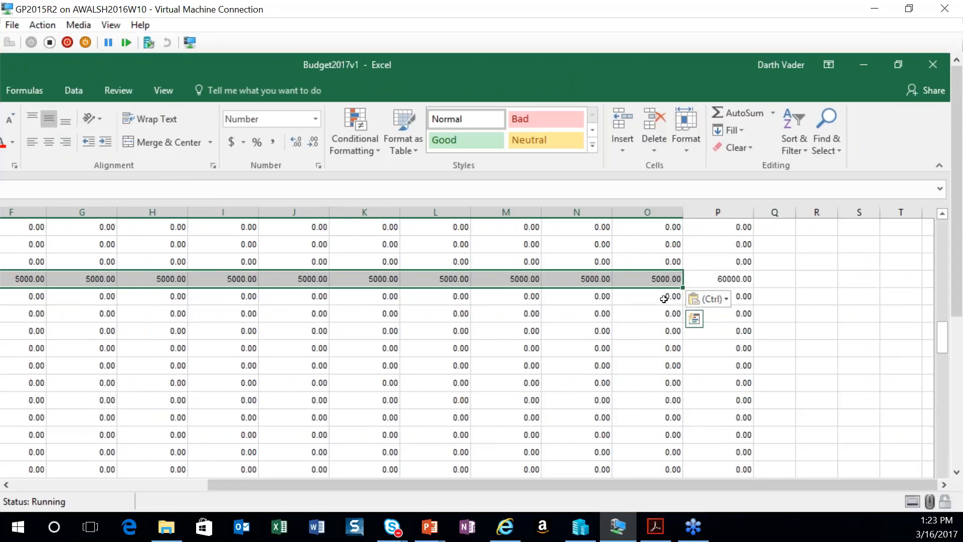
Step: Check the Total column for the Salaries and Wages row and the Sales row
click(662, 298)
click(715, 278)
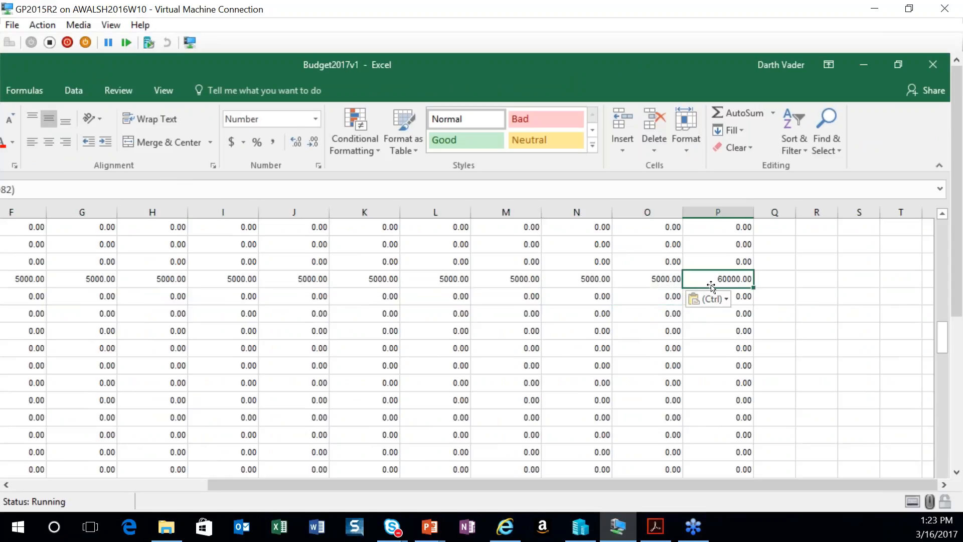
scroll(717, 276, up, 6)
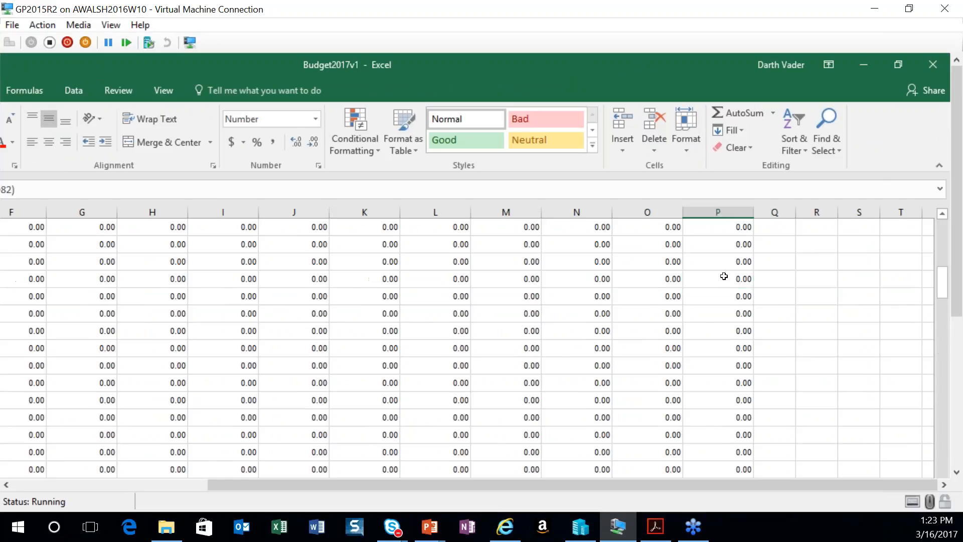
scroll(725, 273, up, 2)
click(705, 302)
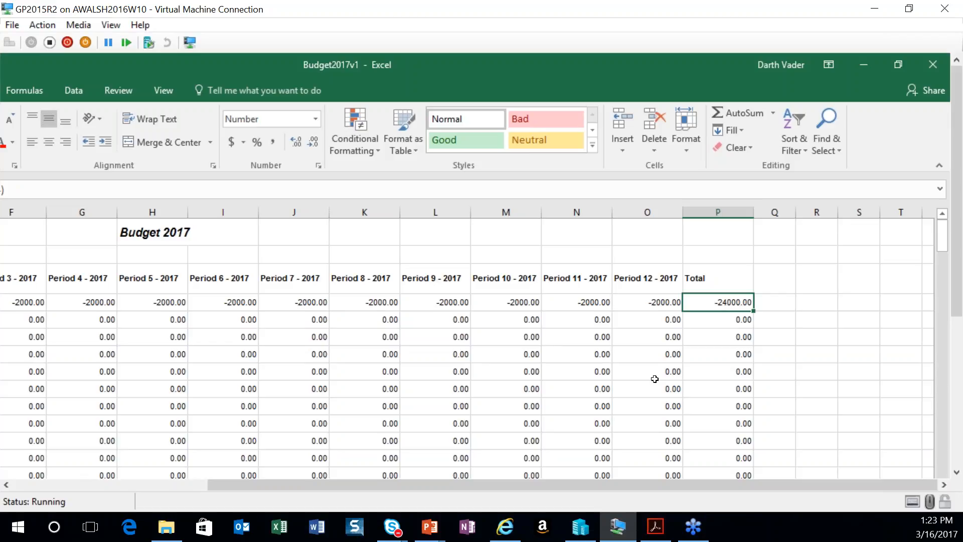
Step: Review the Account, Description and Beginning Balance - 2017 columns and their entries in the Sales row
drag(569, 483, 365, 491)
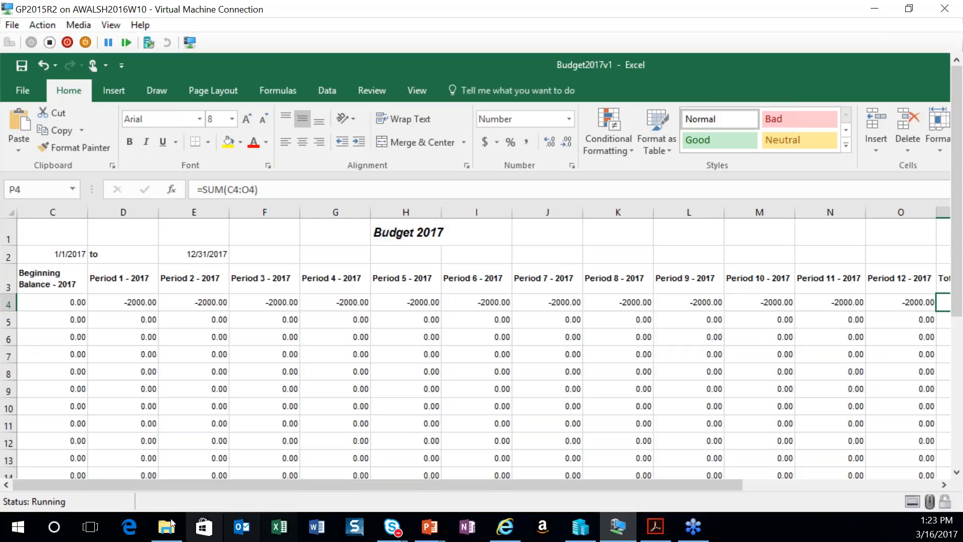
click(63, 284)
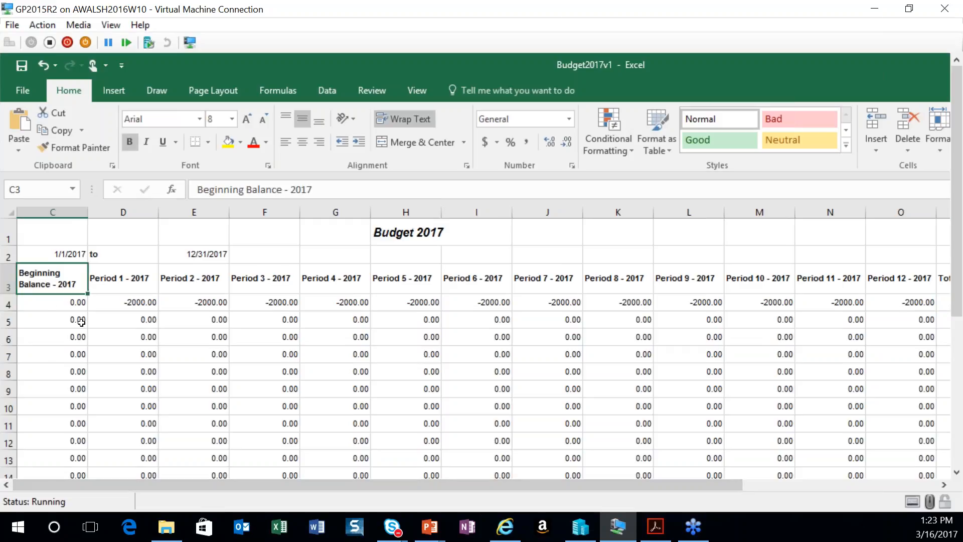
key(Home)
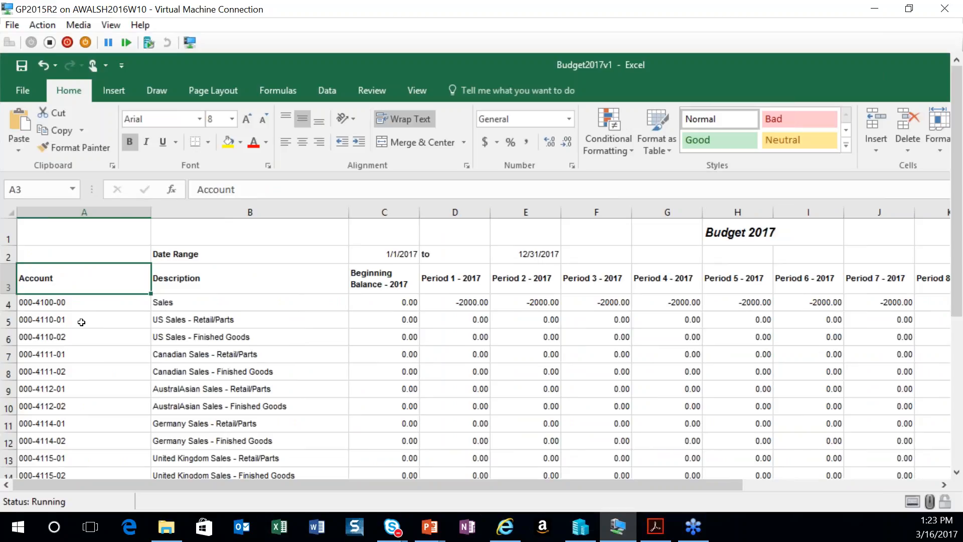
click(108, 307)
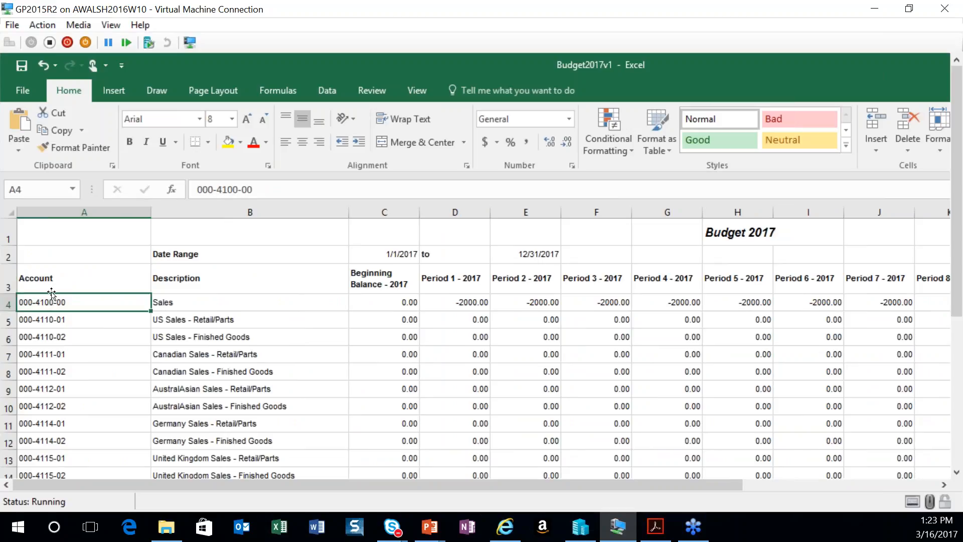
click(208, 285)
click(197, 304)
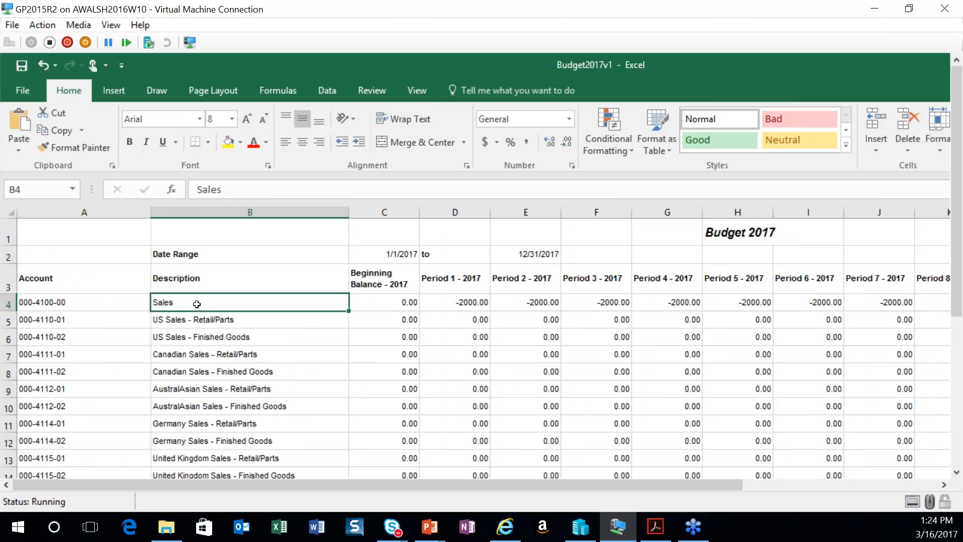
click(389, 286)
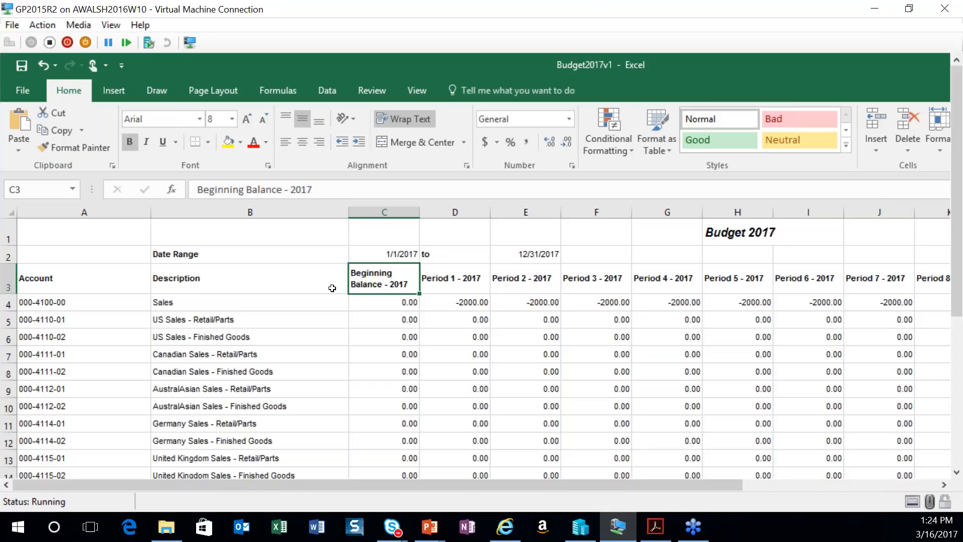
key(Down)
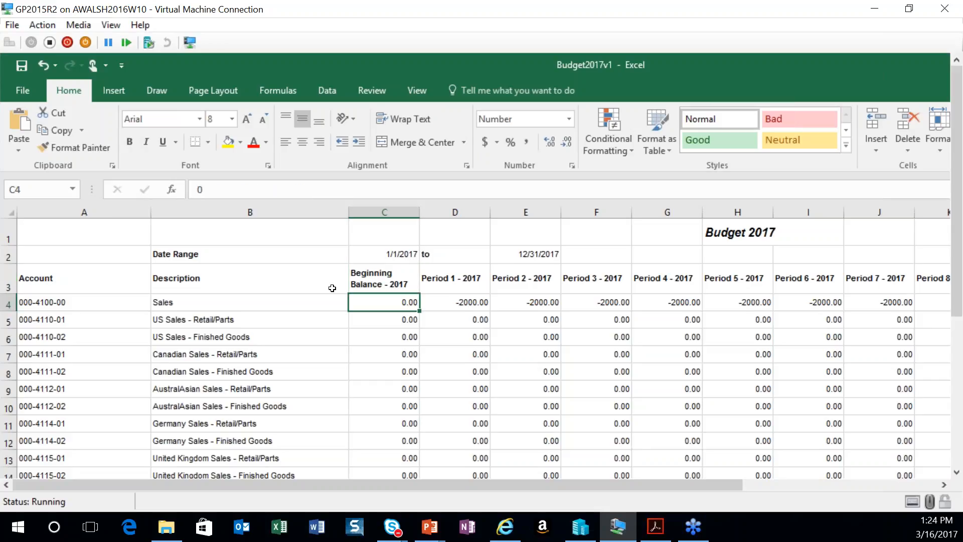
Step: Review the period column headings, the date range and the Budget 2017 title at the head of the sheet
key(Up)
key(Right)
key(Right)
key(Right)
key(Right)
key(Right)
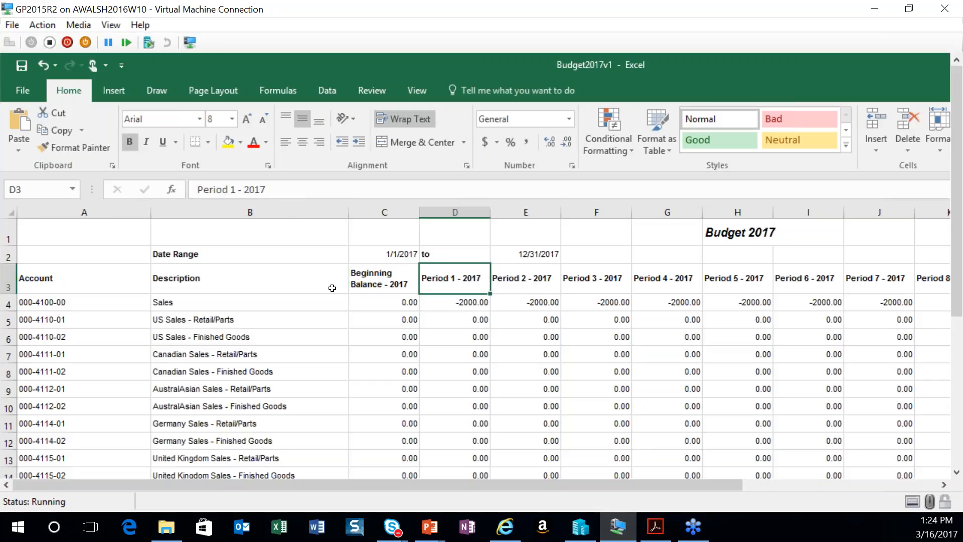
key(Left)
key(Left)
key(Left)
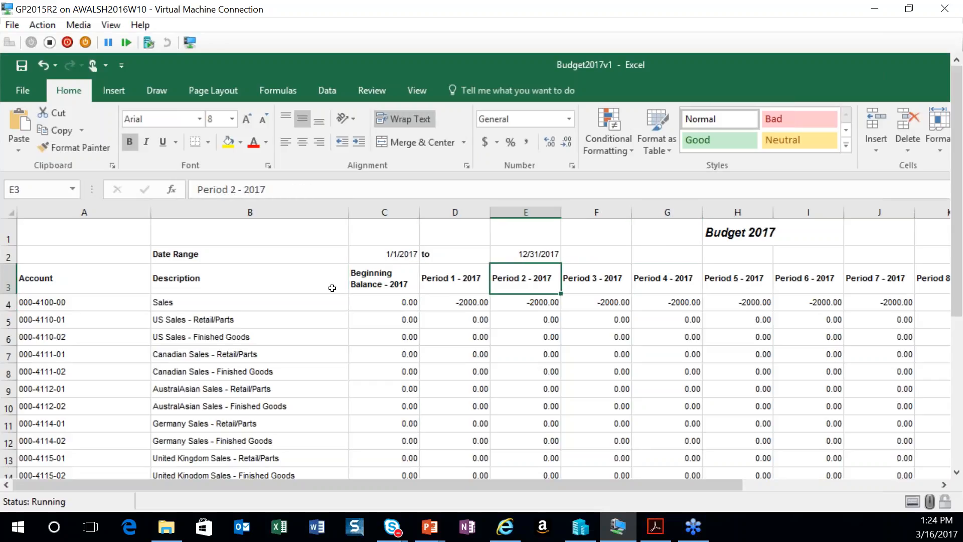
click(322, 257)
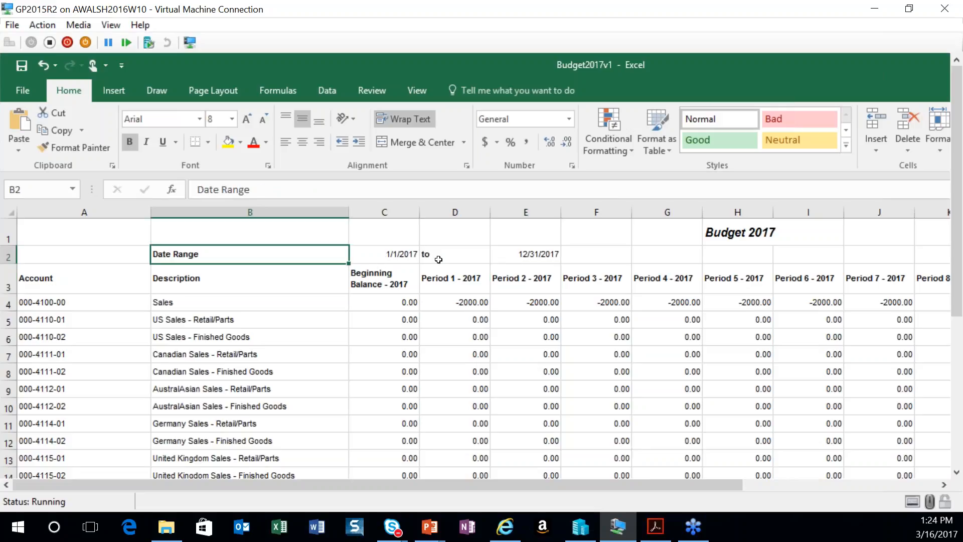
click(723, 234)
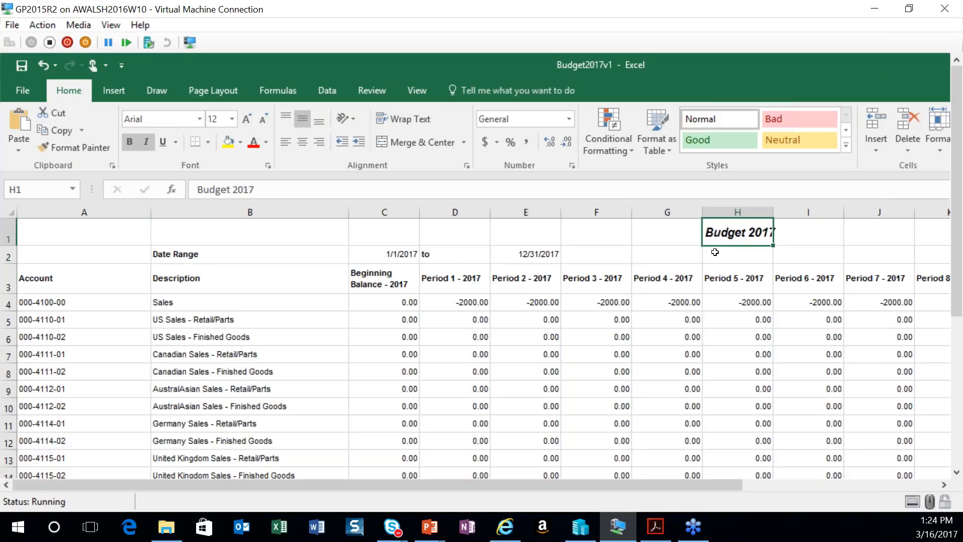
Step: Look across the sheet from the Period 2 heading through Period 12 to the Total column
click(531, 288)
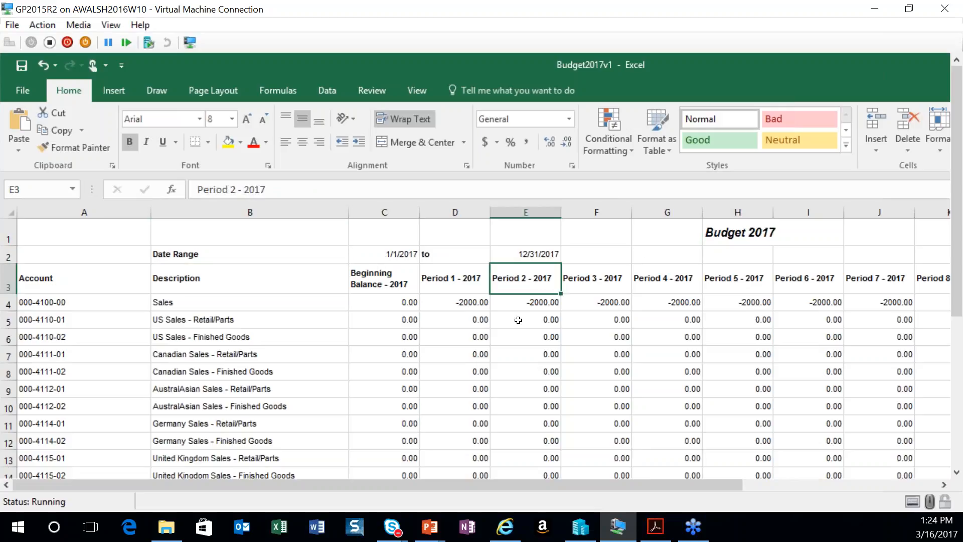
key(Right)
key(Right)
key(Right)
key(Right)
key(Right)
key(Right)
key(Right)
key(Right)
key(Right)
key(Right)
key(Right)
key(Right)
key(Right)
key(Right)
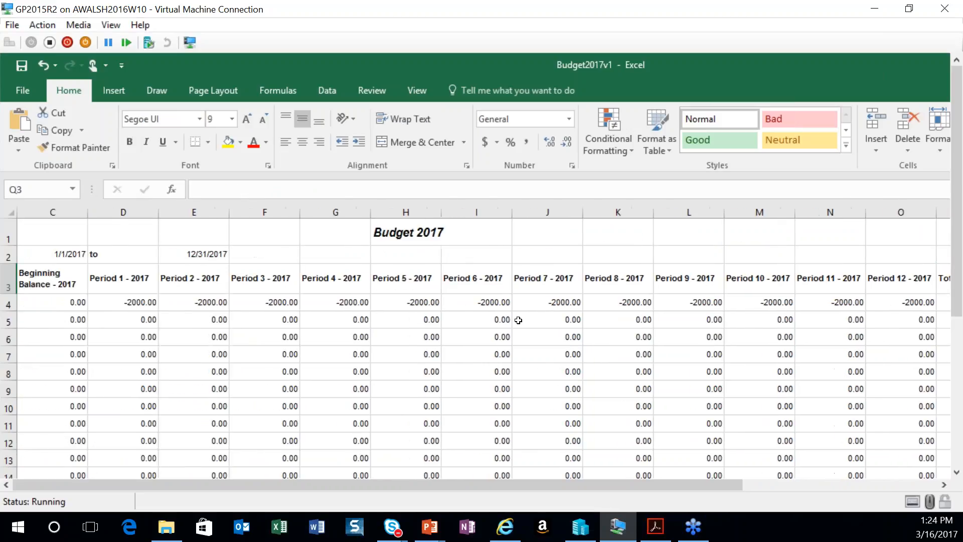
drag(718, 485, 893, 485)
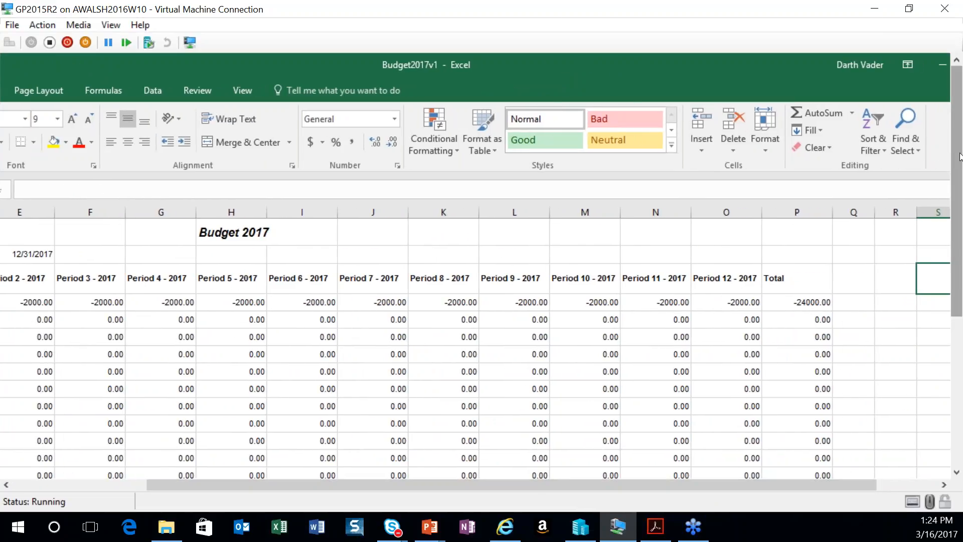
Step: Go to the end of the account list and examine the Total row across the period columns
drag(959, 160, 961, 332)
drag(328, 486, 134, 485)
click(46, 370)
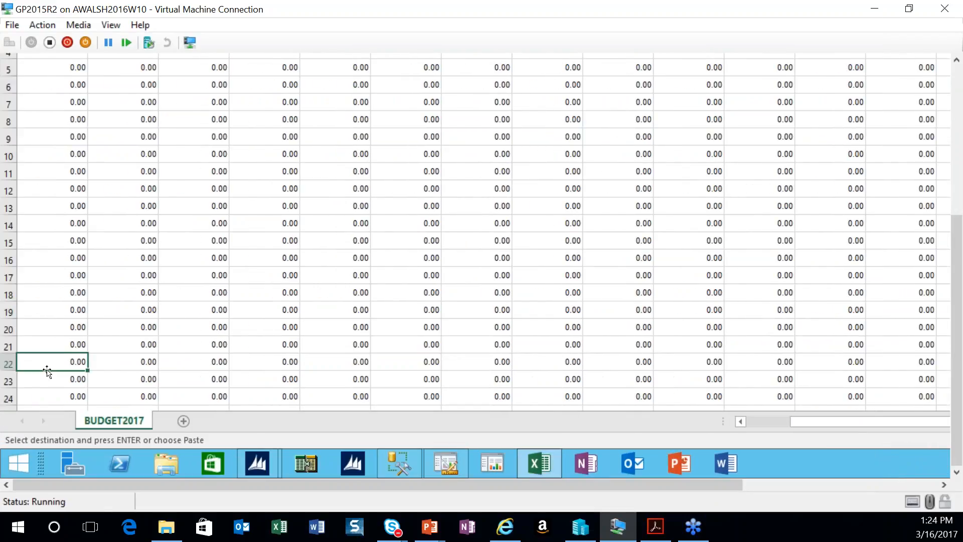
key(Home)
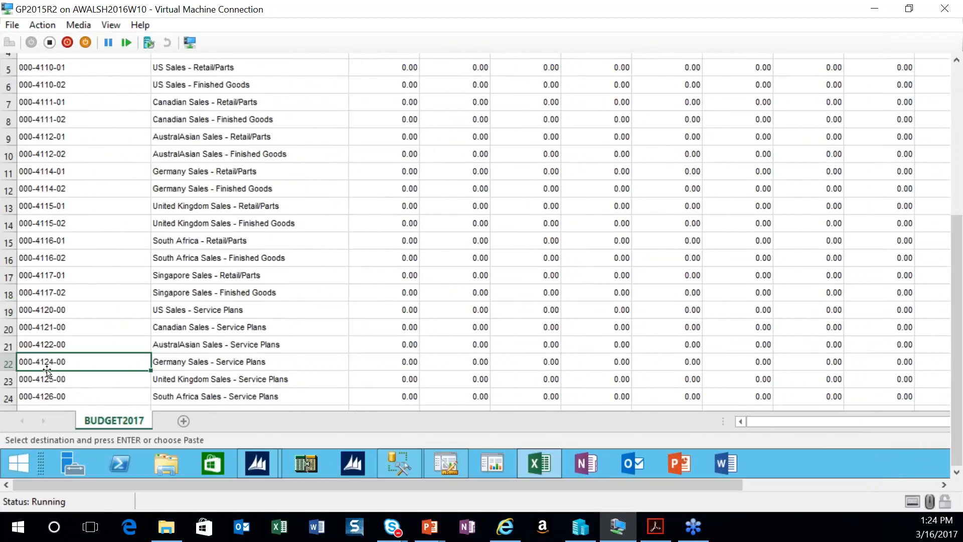
key(ctrl+Down)
key(Right)
key(Right)
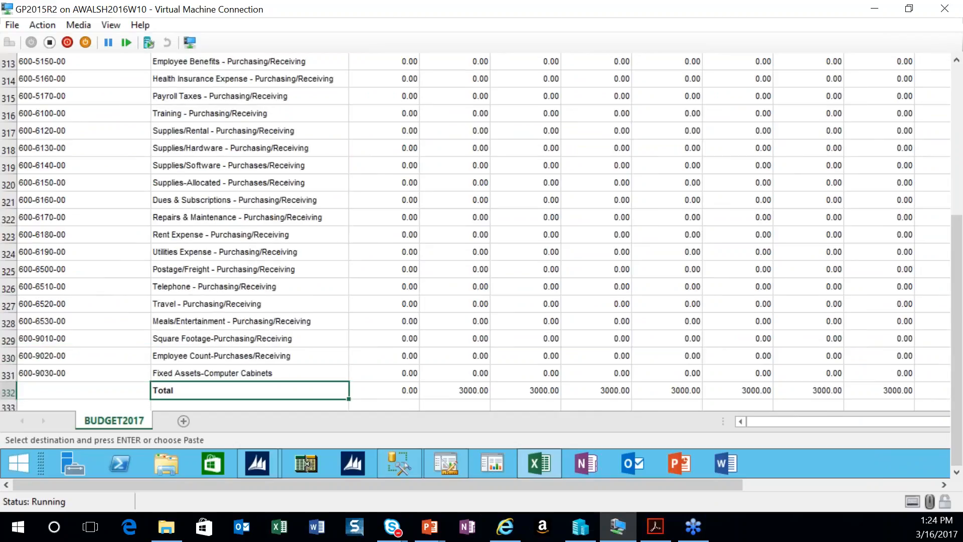
key(Right)
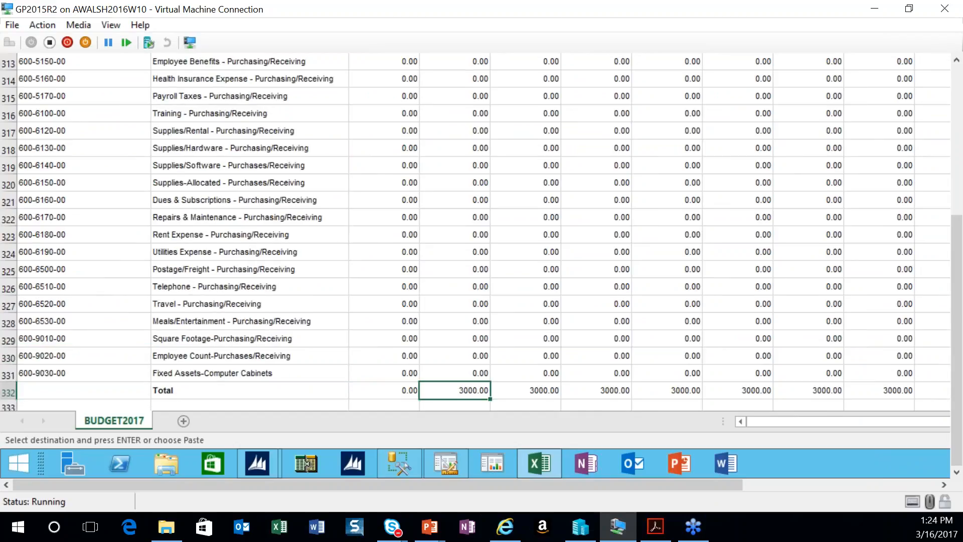
key(Right)
key(Right)
key(Right)
key(Right)
key(Right)
key(Left)
key(Left)
key(Left)
key(Left)
key(Left)
key(Left)
key(Left)
key(Left)
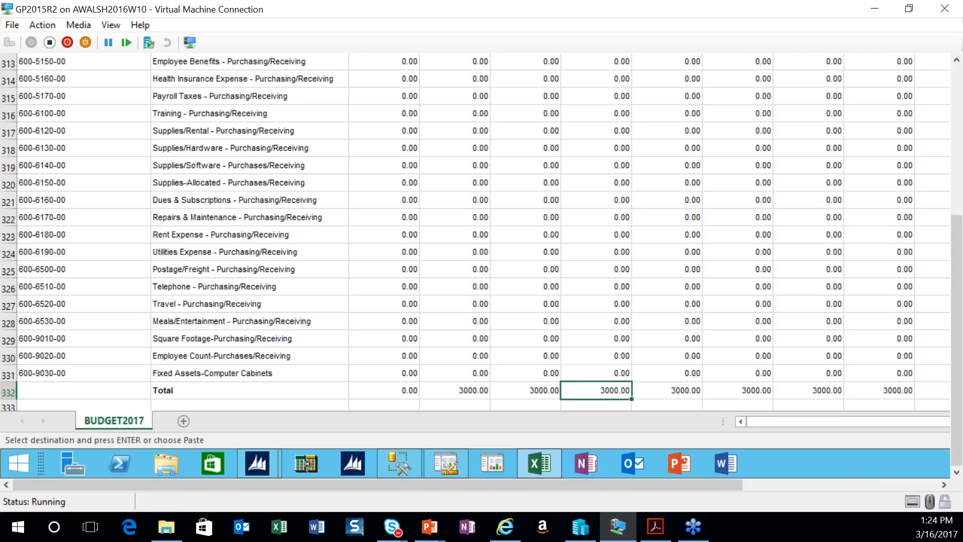
Step: Return to the start of the sheet and look through the account list from the Sales account 000-4100-00 down to the cost of goods sold accounts
key(Up)
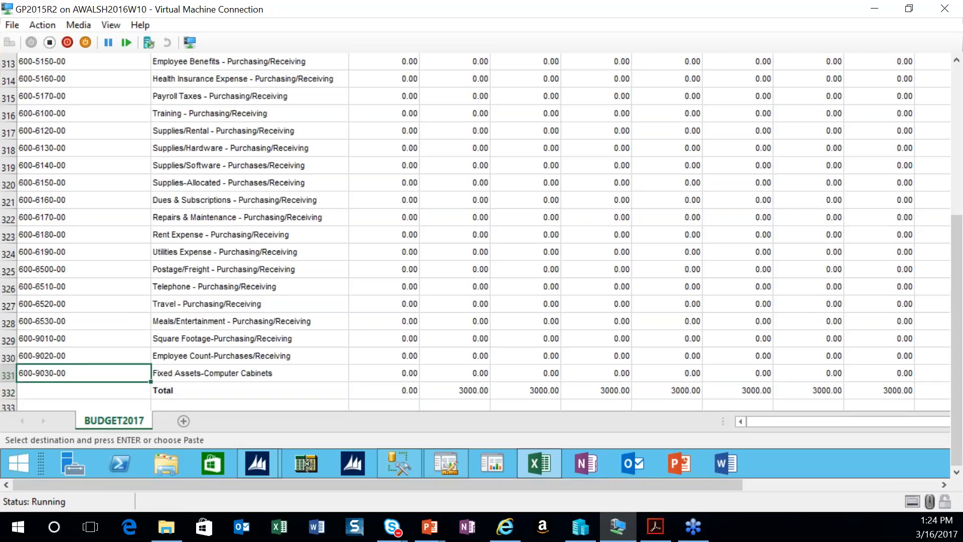
key(ctrl+Up)
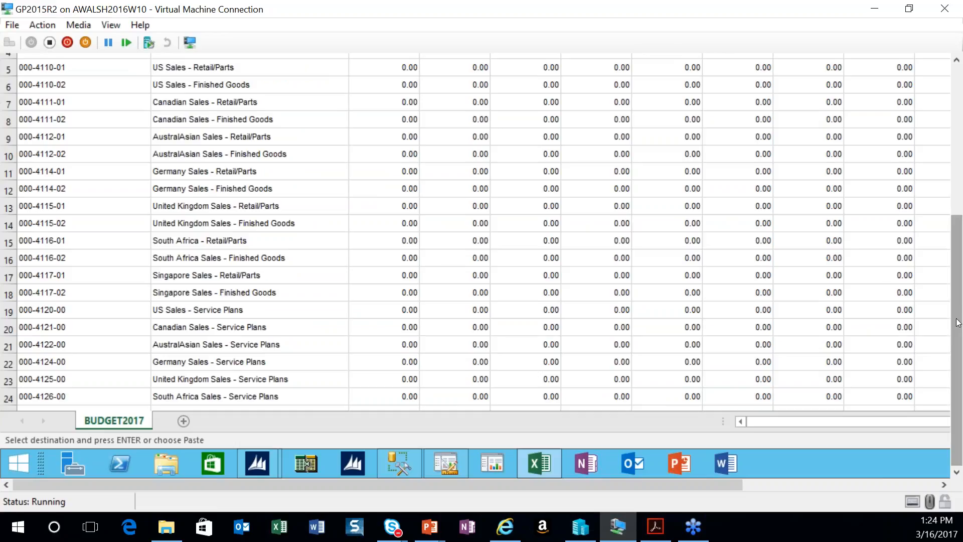
drag(959, 322, 959, 67)
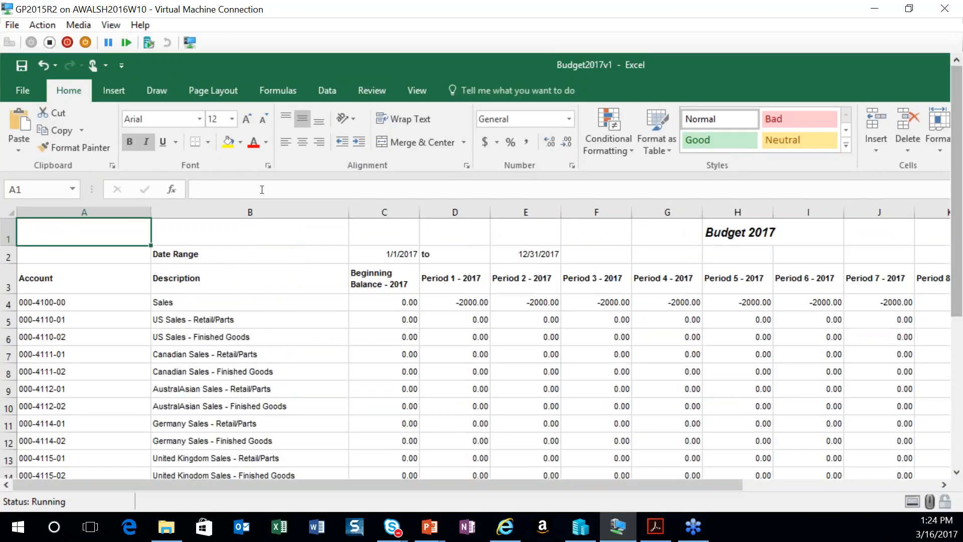
click(102, 304)
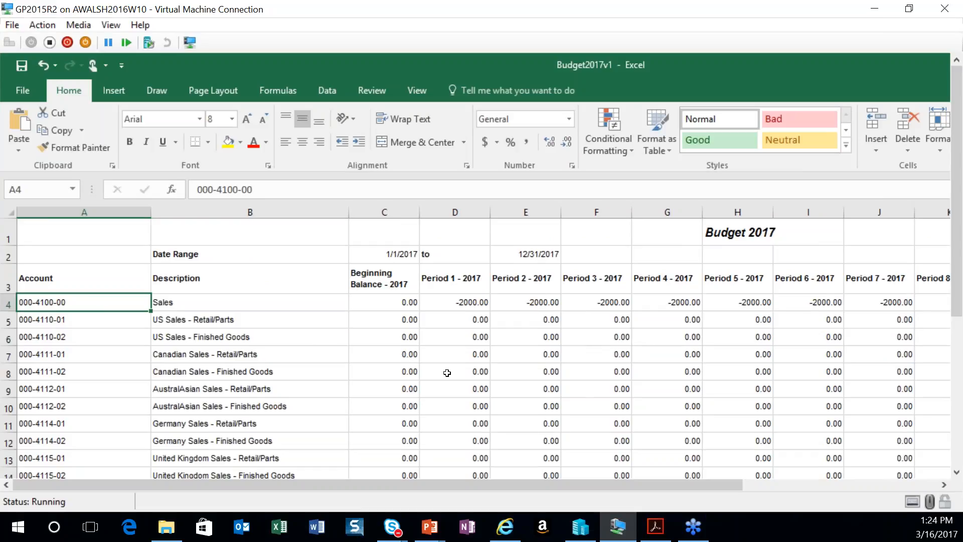
scroll(299, 349, down, 13)
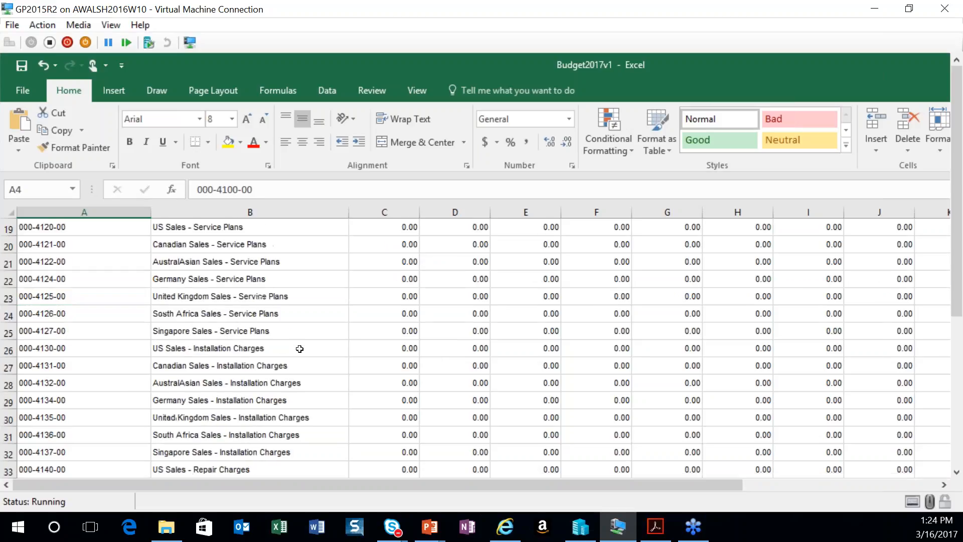
scroll(299, 349, down, 4)
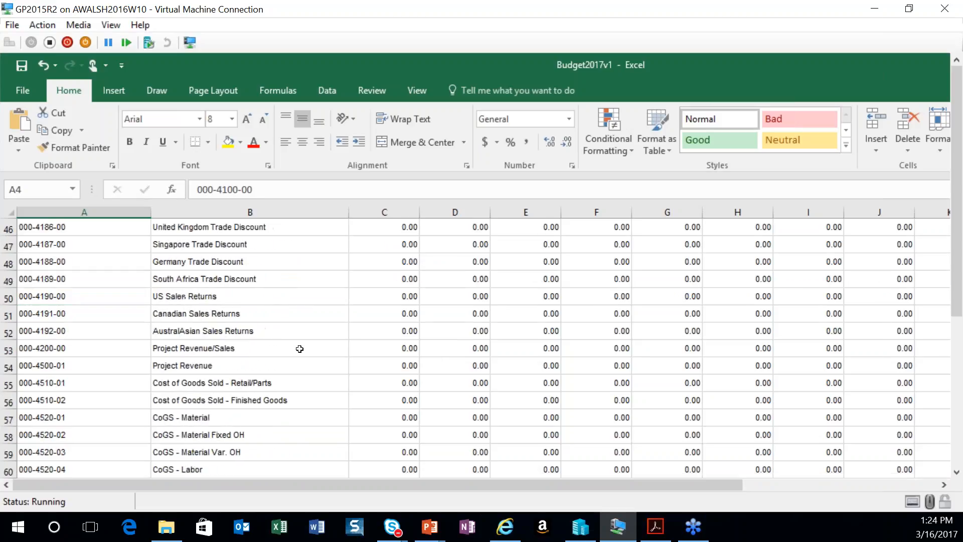
scroll(304, 347, up, 2)
scroll(304, 346, up, 15)
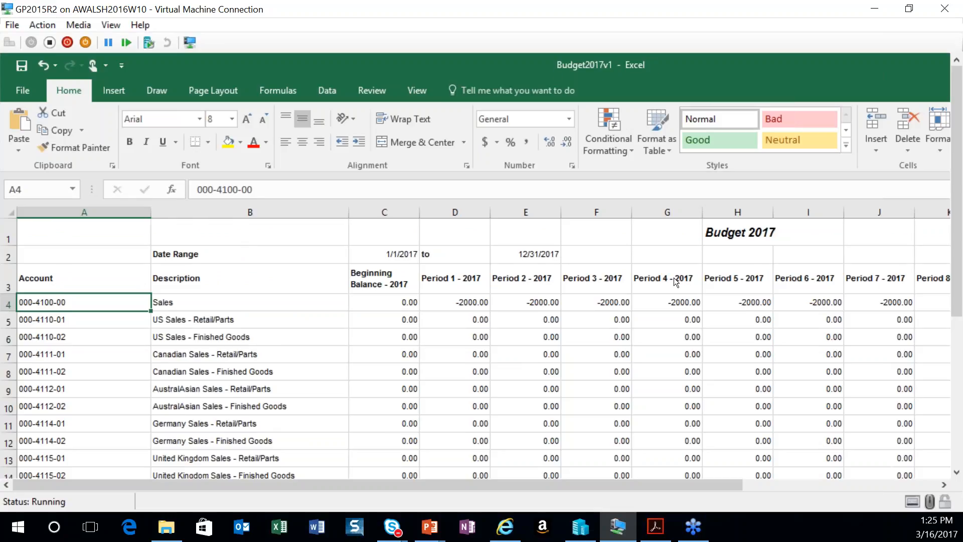
Step: Check the Sales amounts for Periods 1 and 2, then save the Budget2017v1 workbook and close it
click(448, 305)
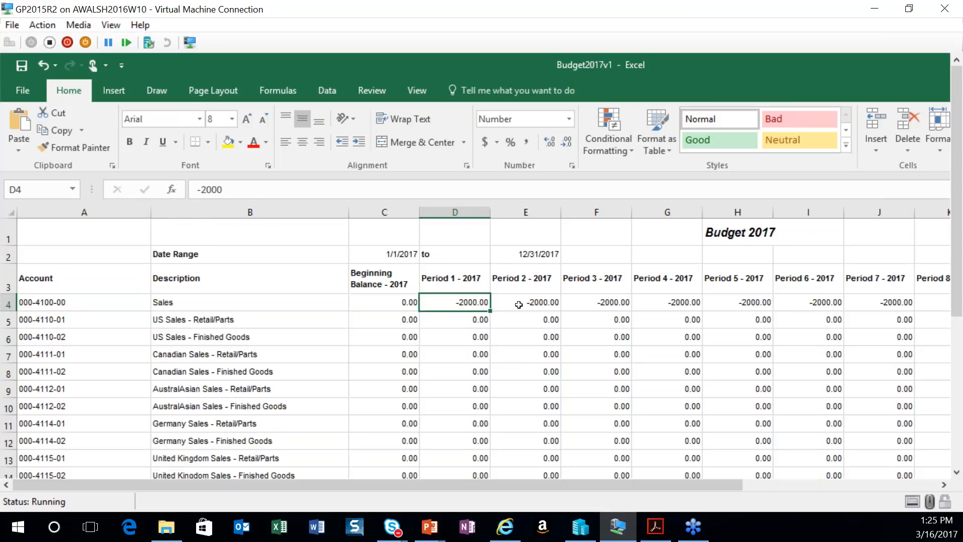
click(542, 304)
click(449, 306)
click(20, 67)
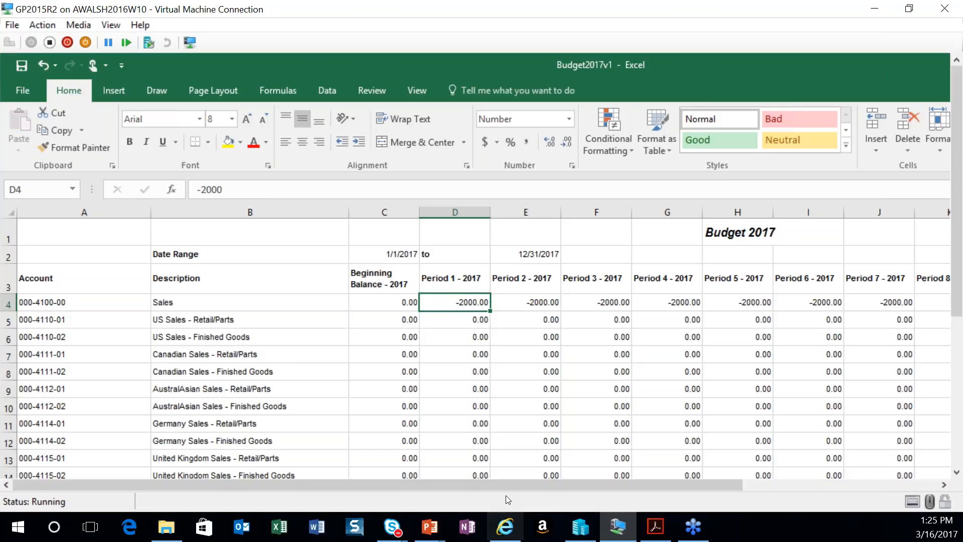
drag(516, 485, 712, 486)
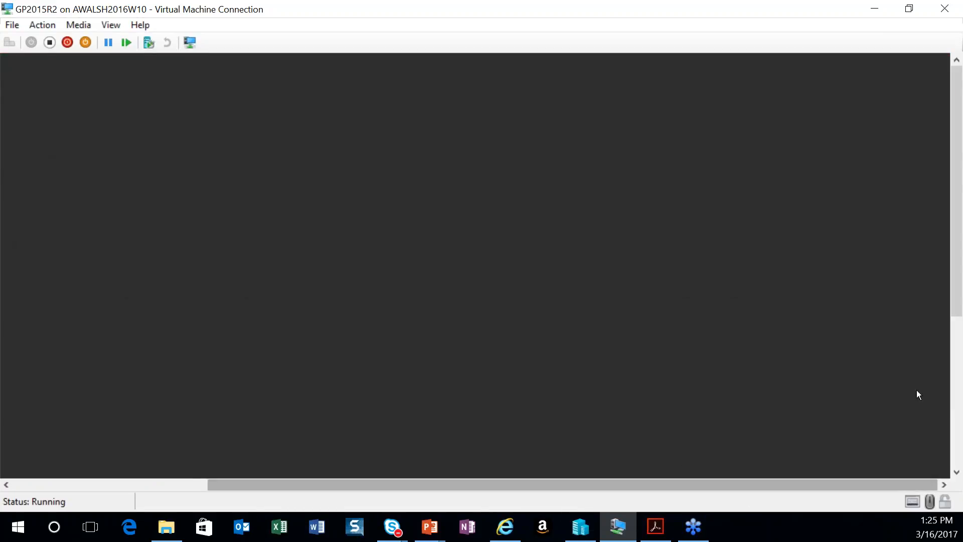
Step: Switch to Microsoft Dynamics GP and bring its Budget Selection window into view
drag(956, 290, 957, 442)
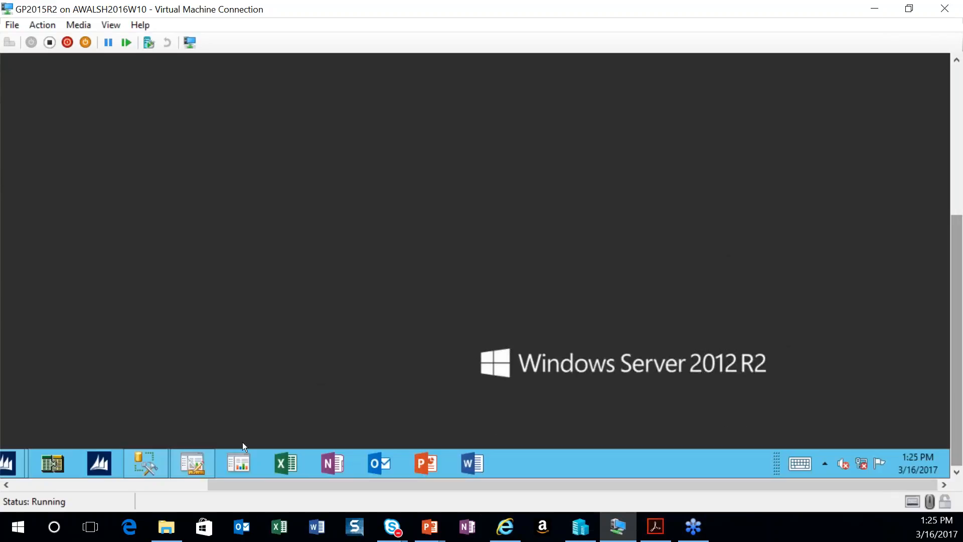
drag(213, 484, 17, 483)
mouse_move(256, 458)
click(191, 376)
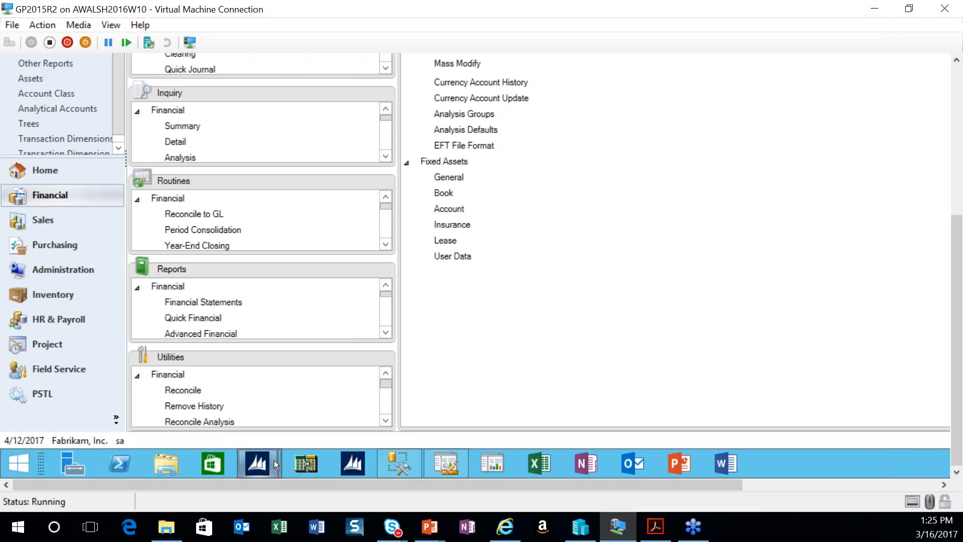
mouse_move(273, 458)
click(346, 333)
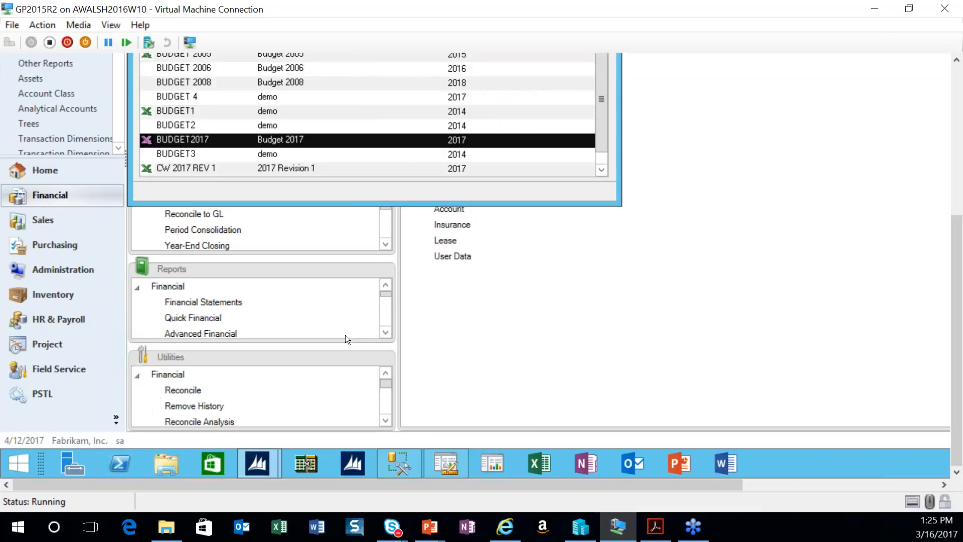
drag(958, 404, 958, 250)
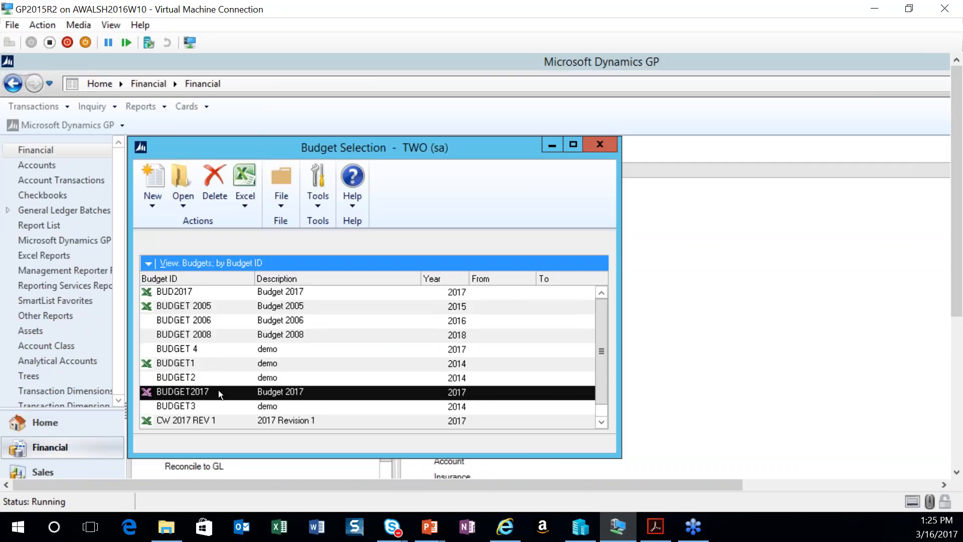
Step: Start importing a budget from Excel and continue past the Budget Wizard's welcome page
click(246, 211)
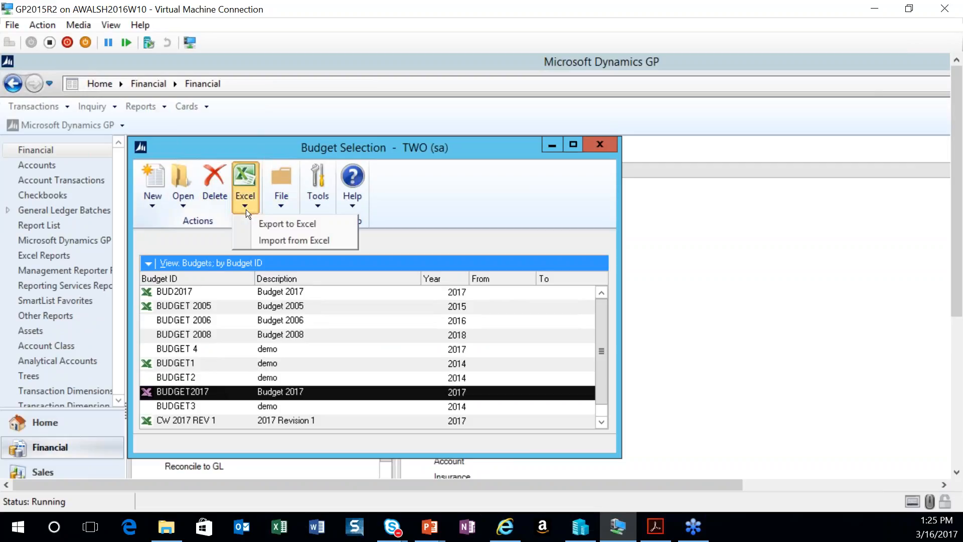
click(297, 241)
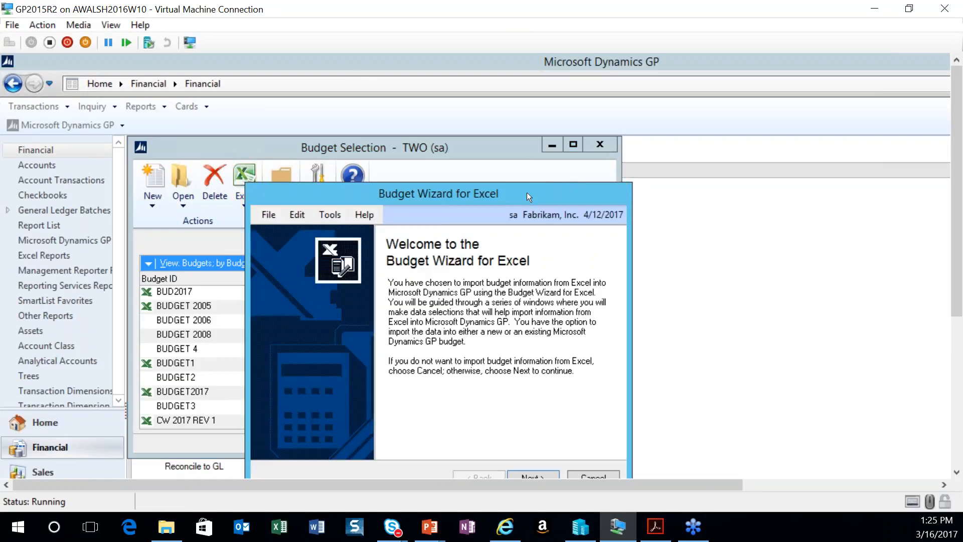
drag(528, 192, 499, 114)
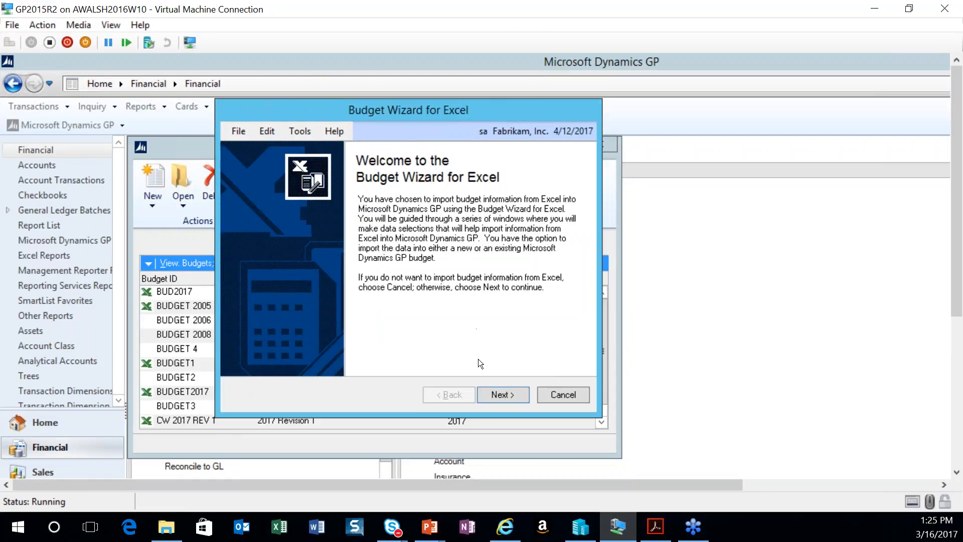
click(489, 394)
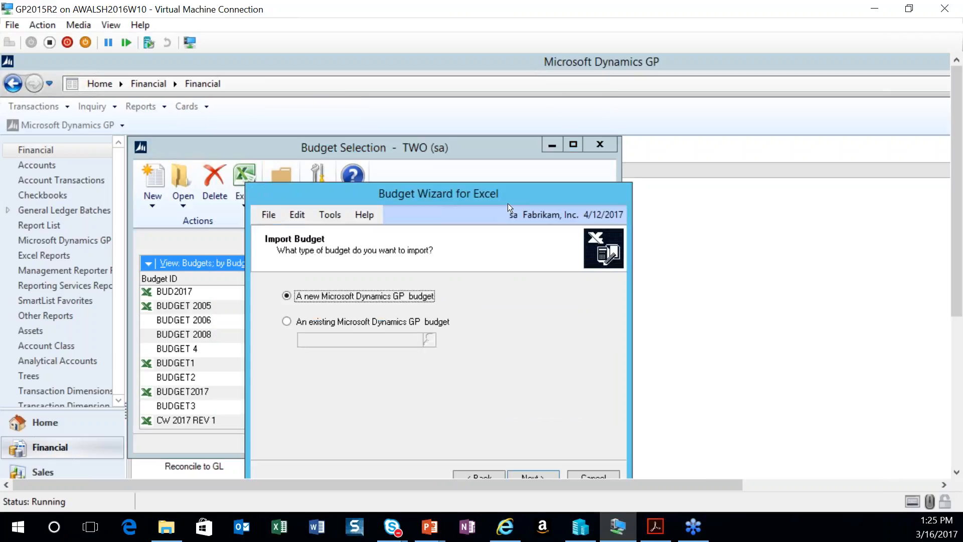
Step: Choose to import into the existing Microsoft Dynamics GP budget BUDGET2017 and continue to the Excel file selection
drag(519, 197, 512, 109)
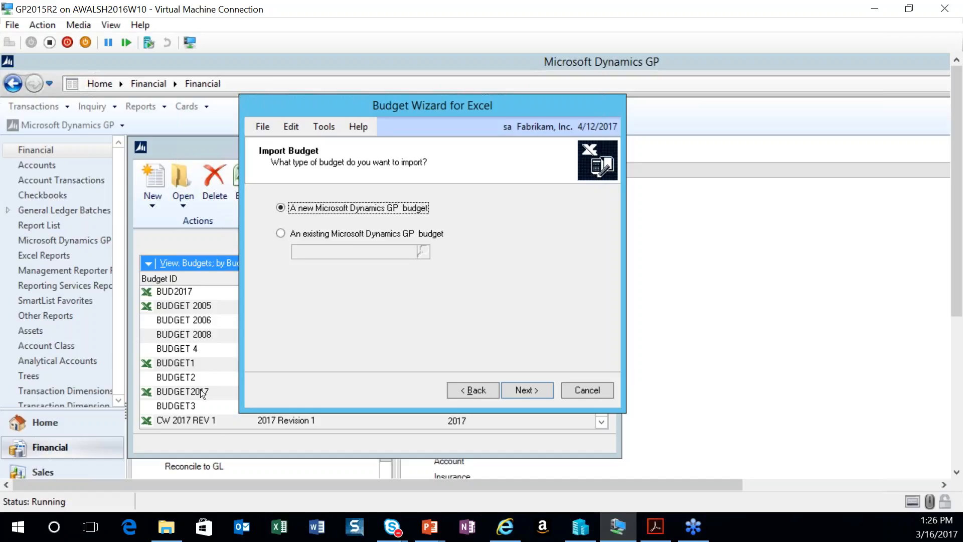
click(282, 234)
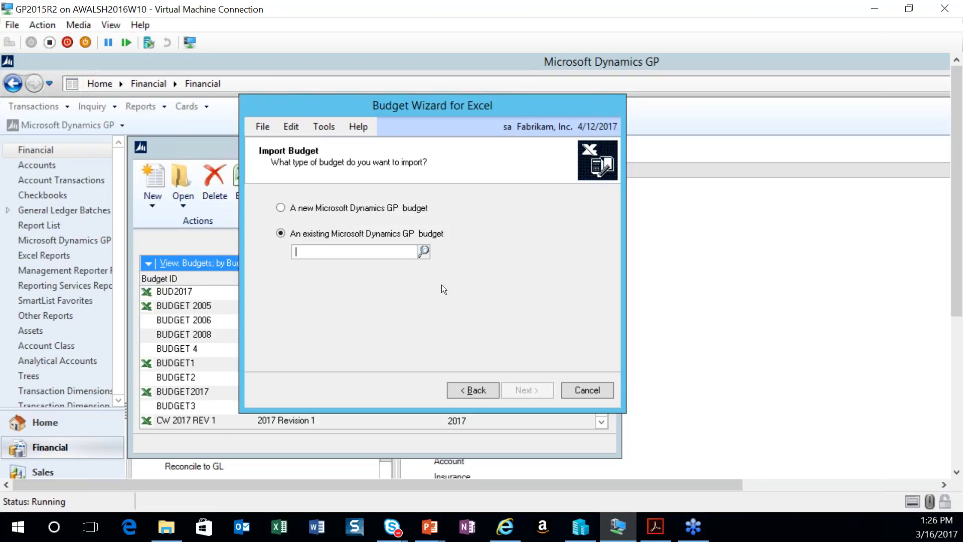
click(424, 251)
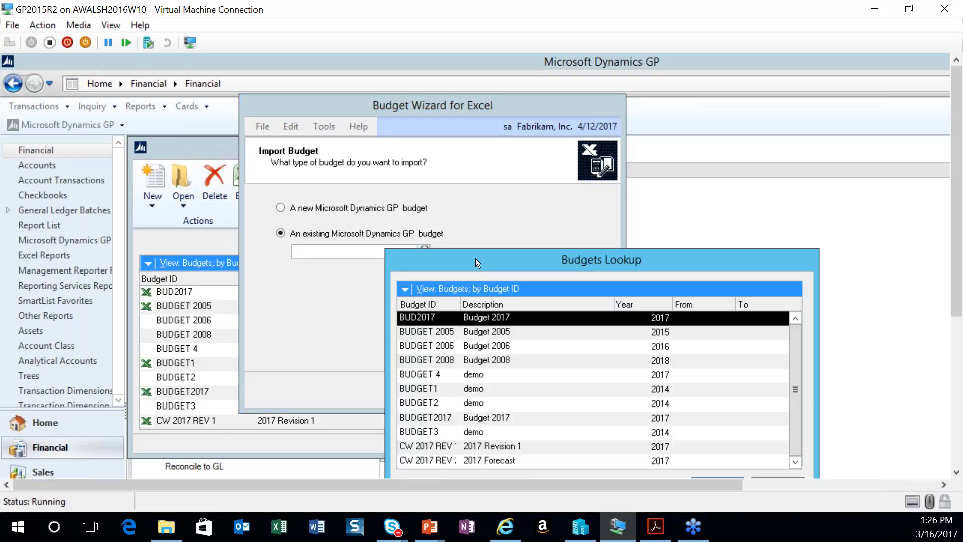
drag(486, 261, 468, 103)
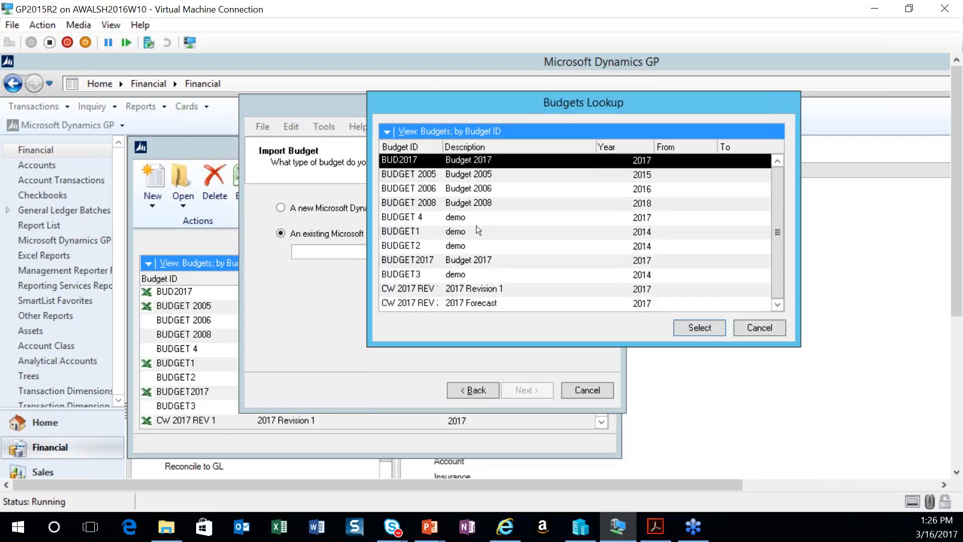
click(415, 261)
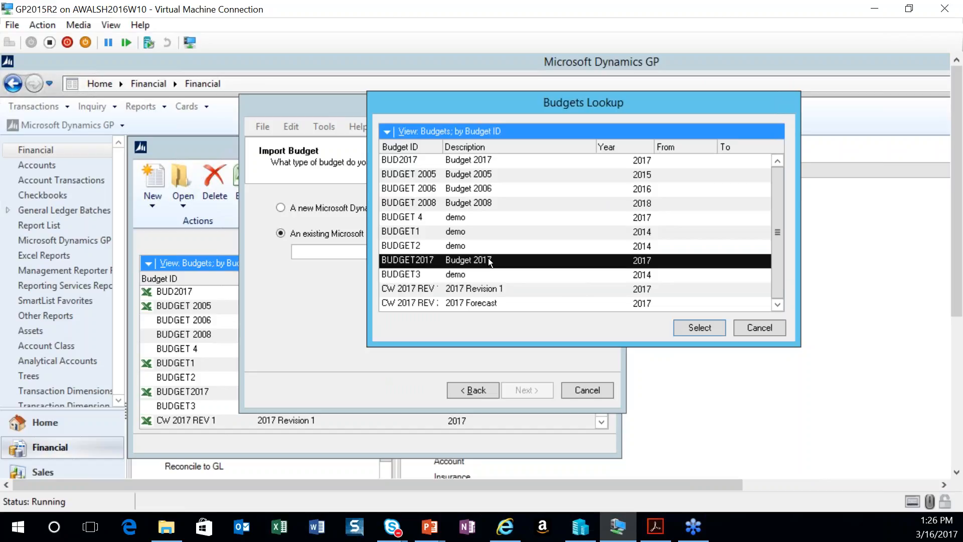
click(691, 330)
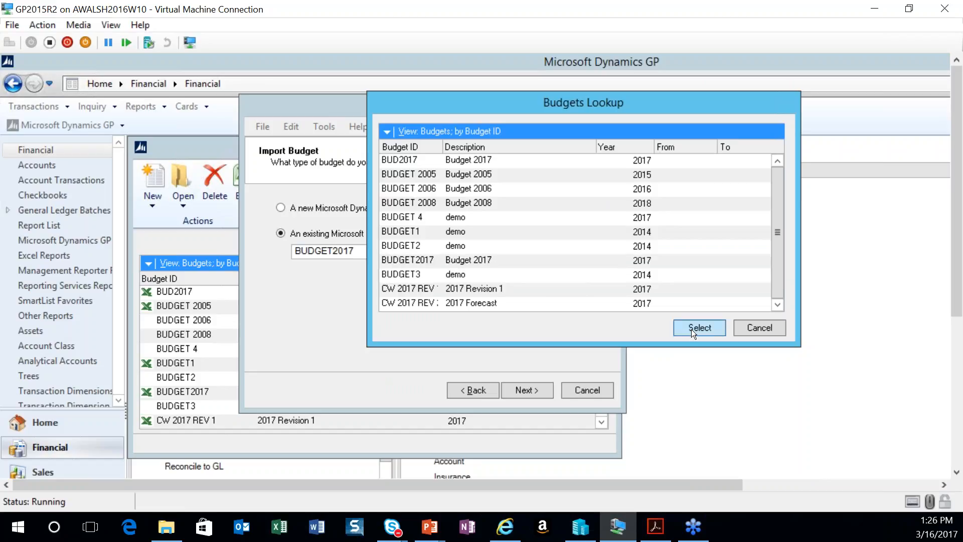
click(518, 389)
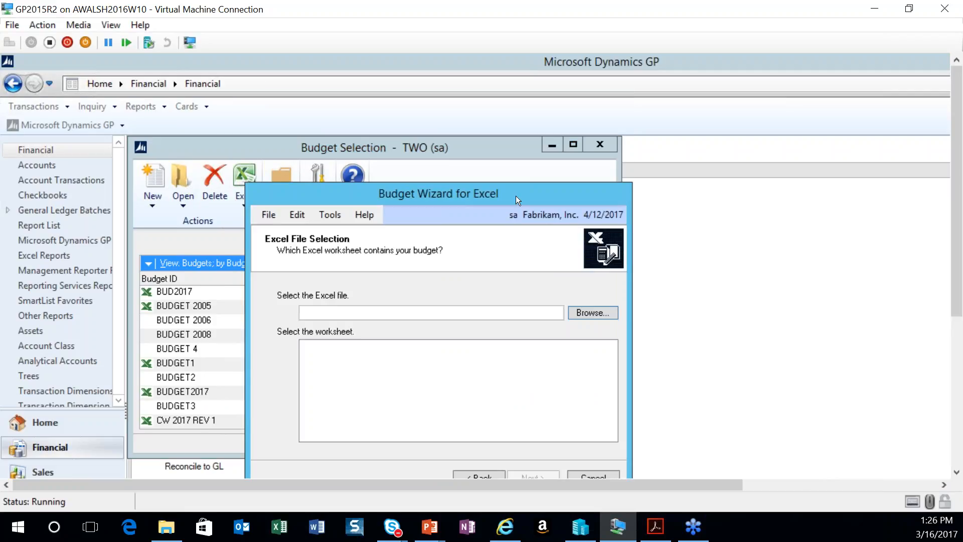
Step: Select the Budget2017v1 workbook on the Desktop as the Excel file to import
drag(516, 195, 491, 107)
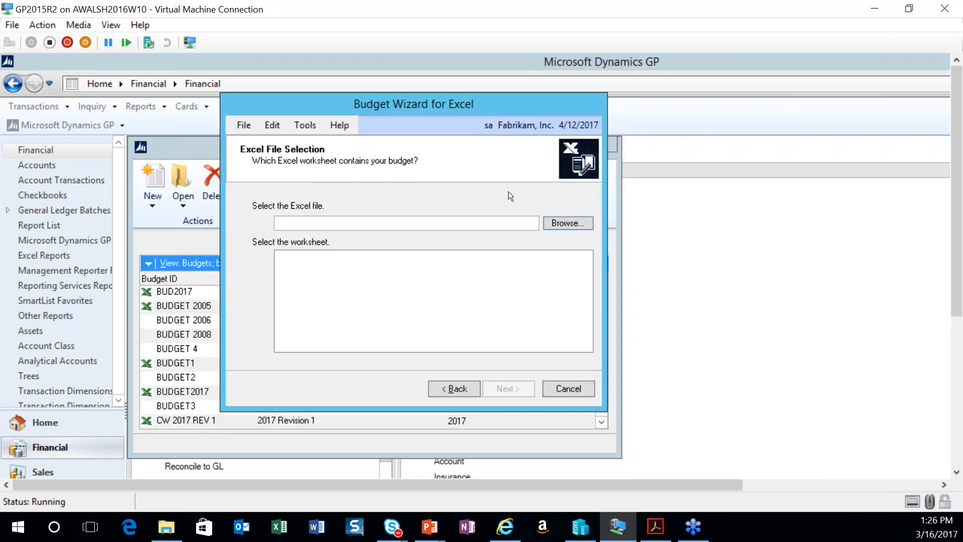
click(562, 222)
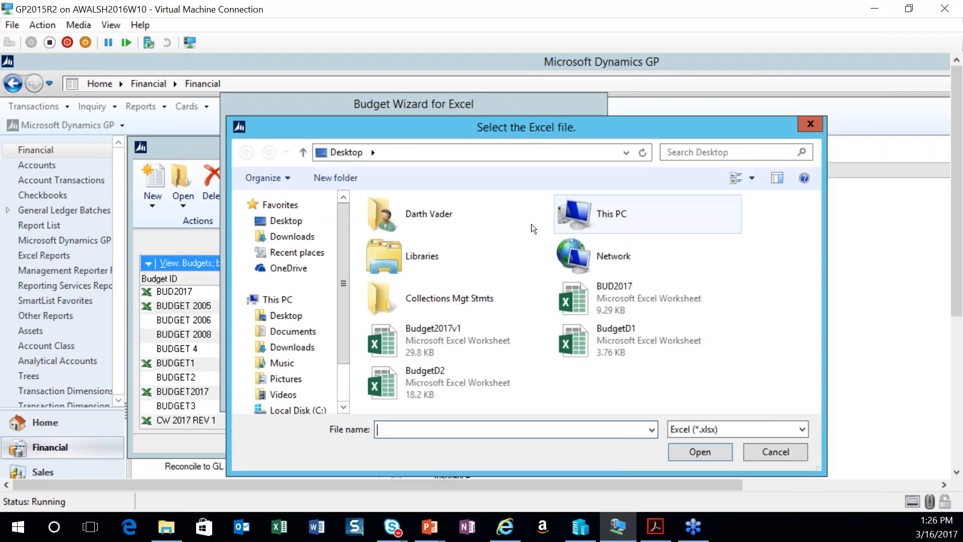
click(426, 337)
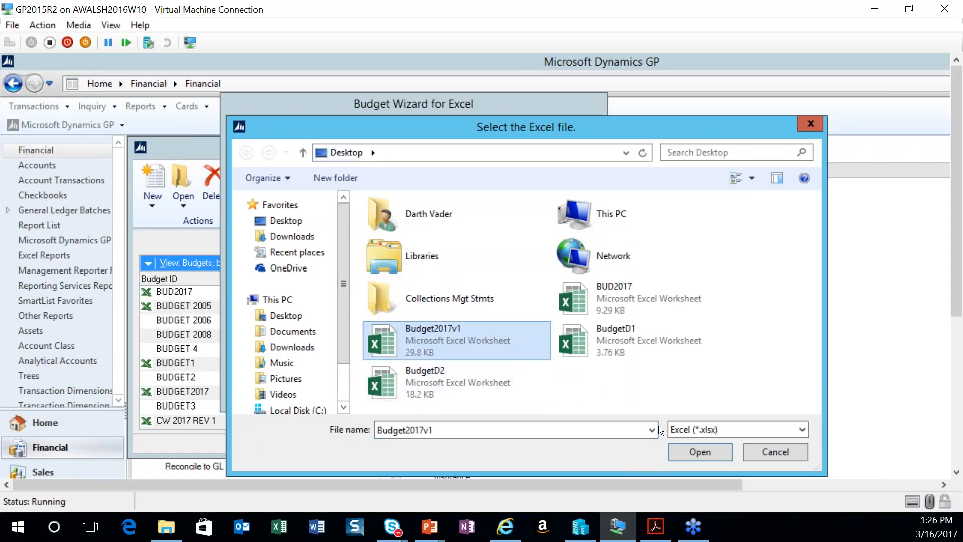
click(680, 451)
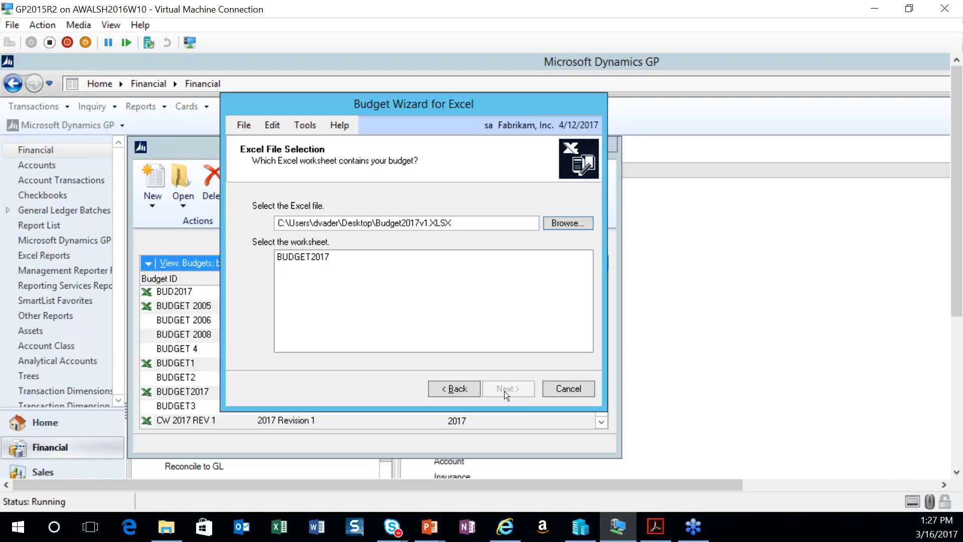
Step: Select the BUDGET2017 worksheet as the budget source and finish the wizard to import it
click(296, 259)
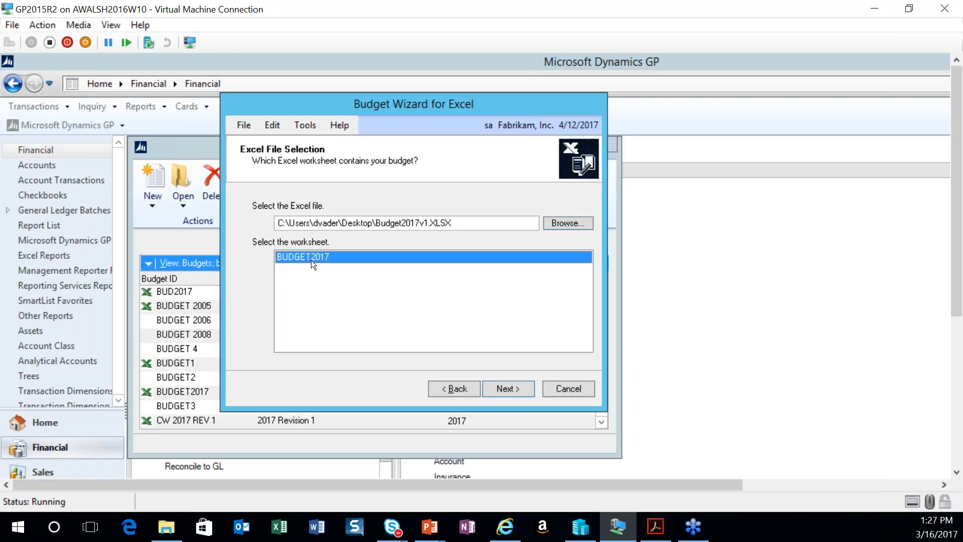
click(507, 389)
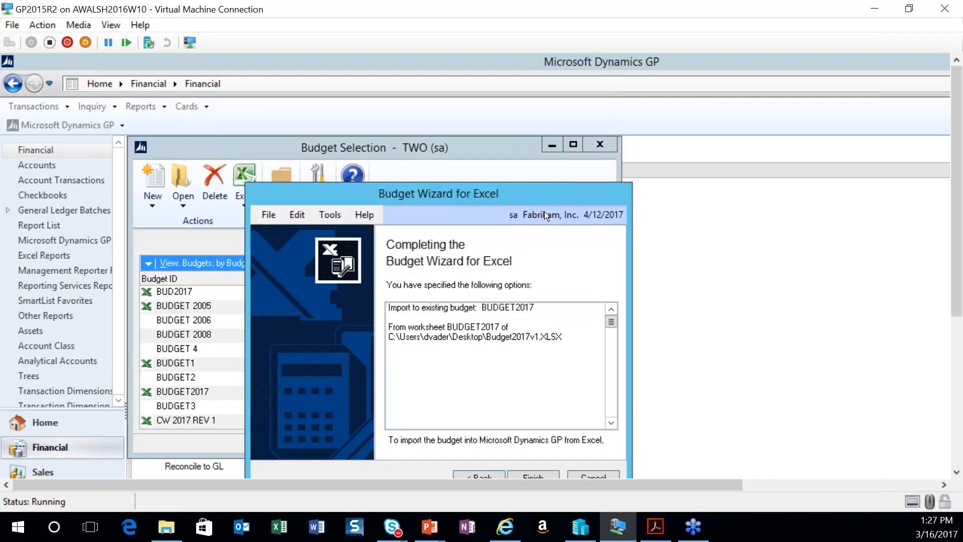
drag(538, 197, 517, 130)
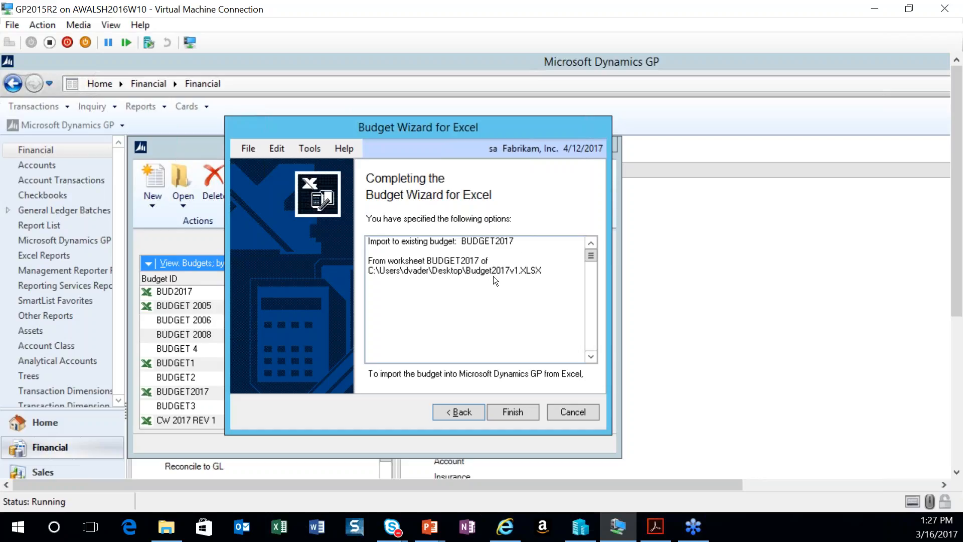
click(512, 414)
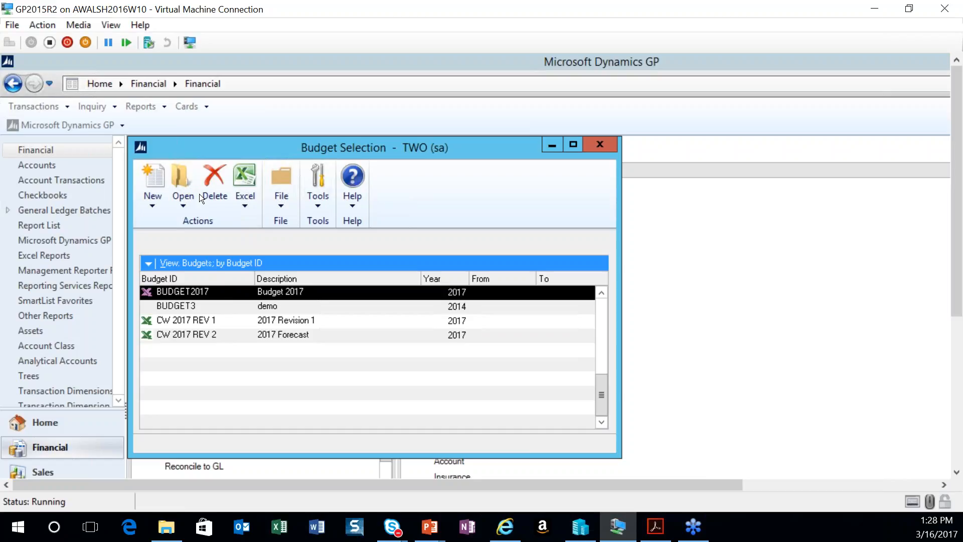
Step: Open BUDGET2017 using Microsoft Dynamics GP and position its Budget Maintenance window so the period grid can be seen
click(182, 206)
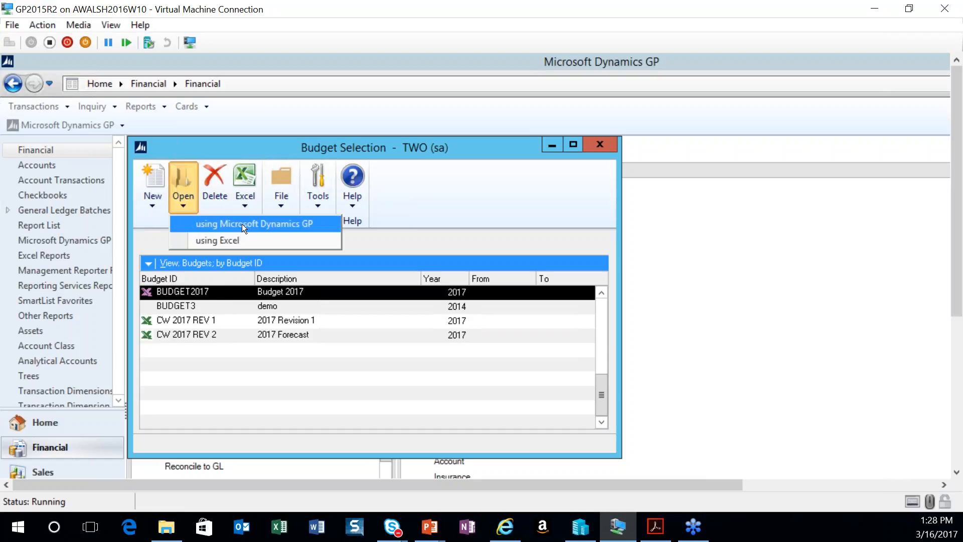
click(304, 225)
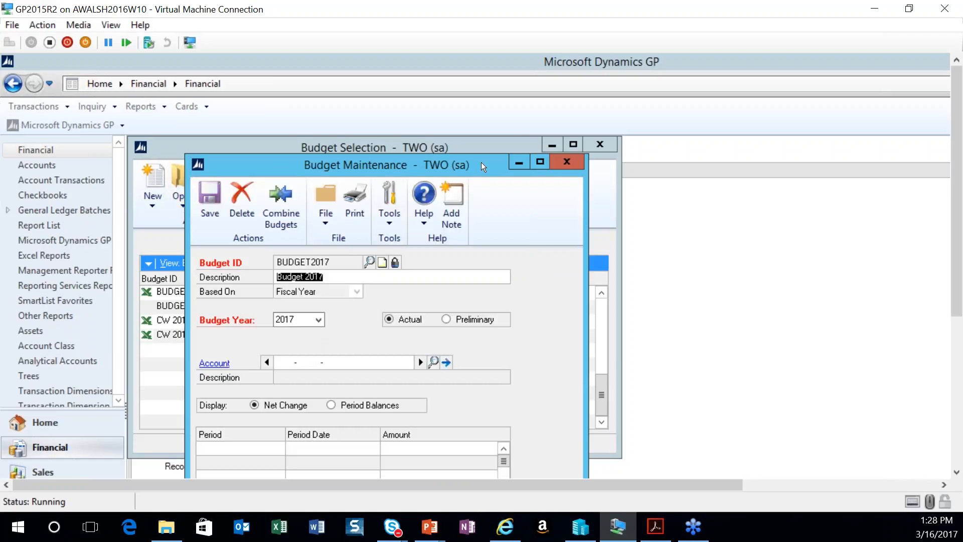
drag(475, 158, 462, 65)
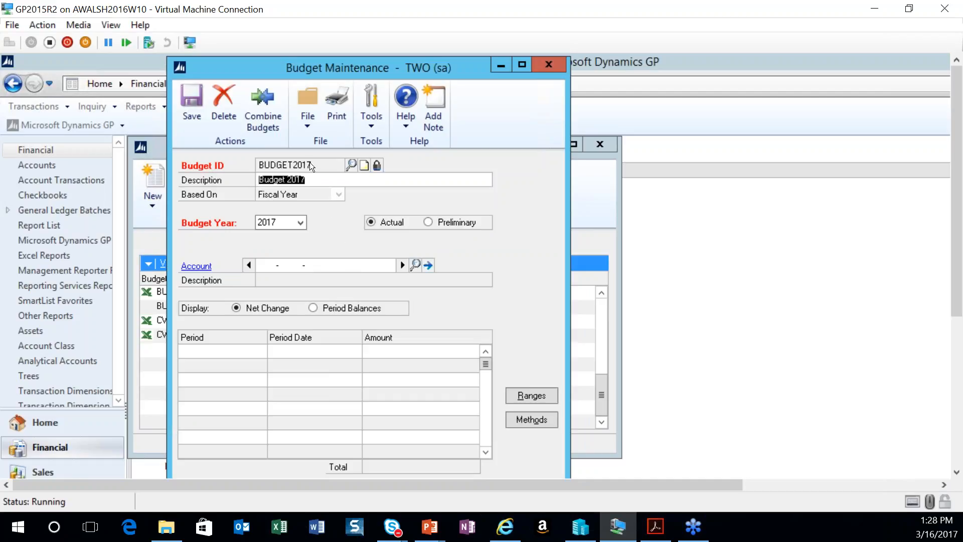
Step: Print the Detailed Budget report to the screen only, not to the printer, and maximize the report output
click(332, 116)
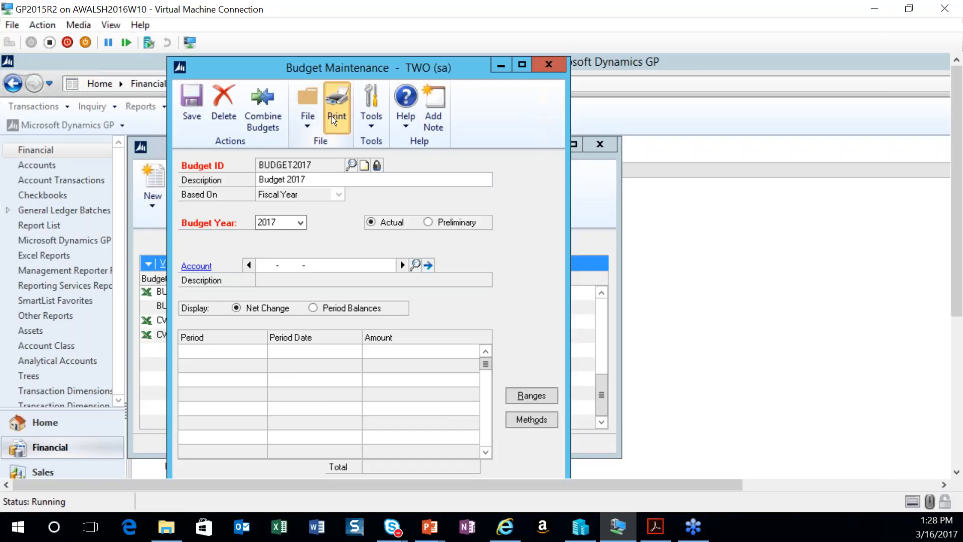
drag(490, 245, 484, 128)
click(454, 257)
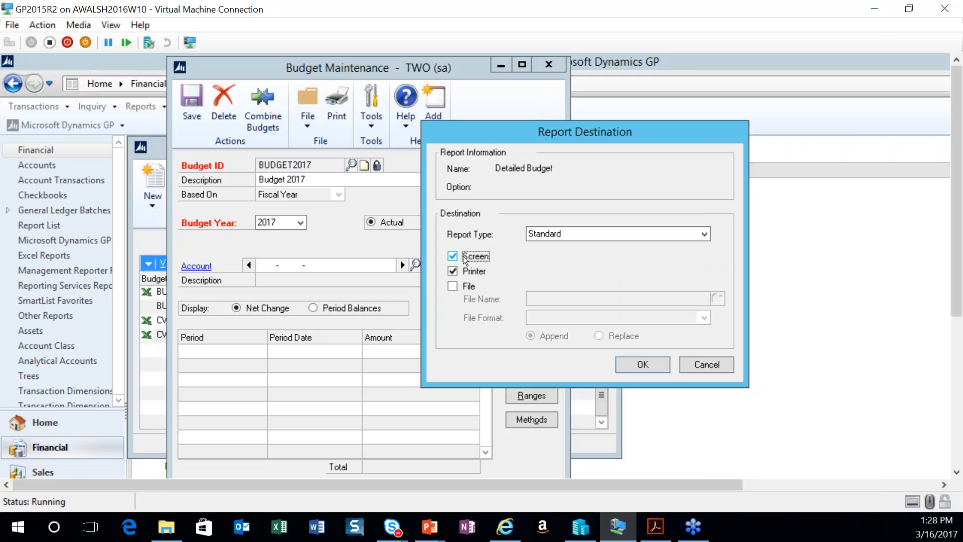
click(451, 271)
click(641, 365)
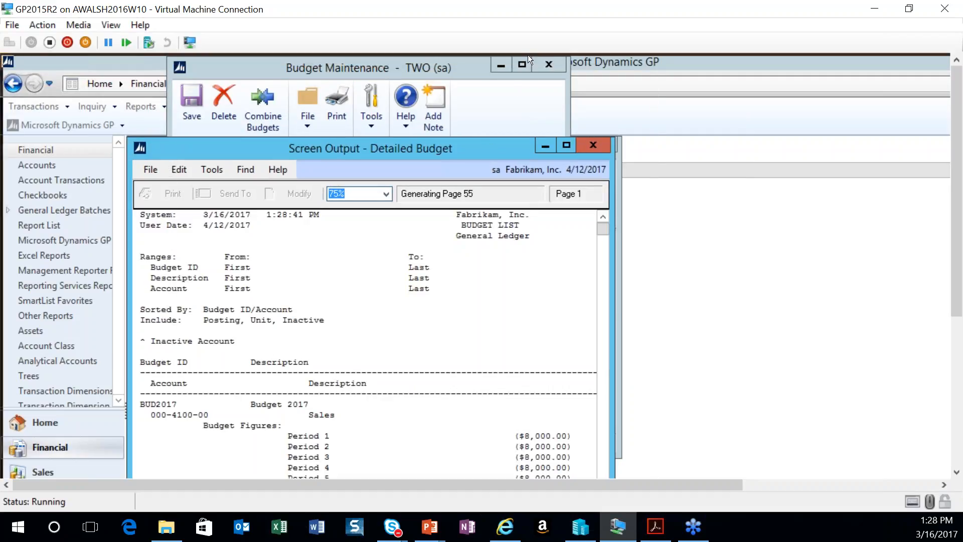
double_click(484, 149)
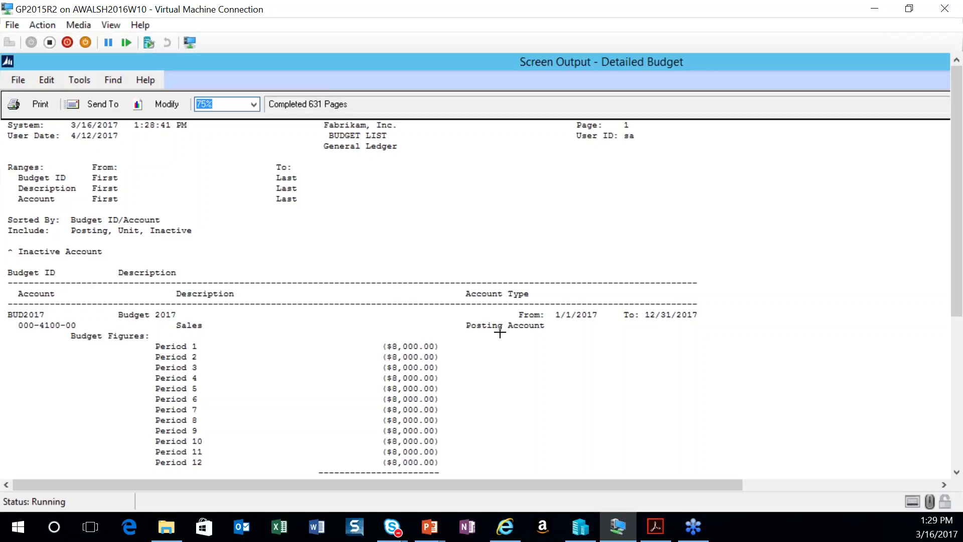
Step: Look through the account budget figures in the Detailed Budget report, return to its first page, and close the report
scroll(504, 358, down, 1)
scroll(314, 361, down, 10)
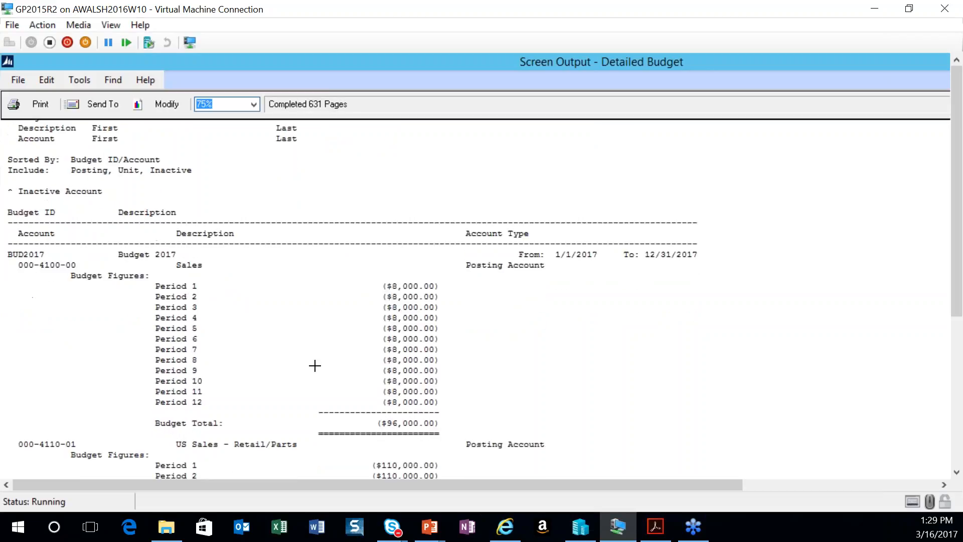
scroll(314, 356, down, 15)
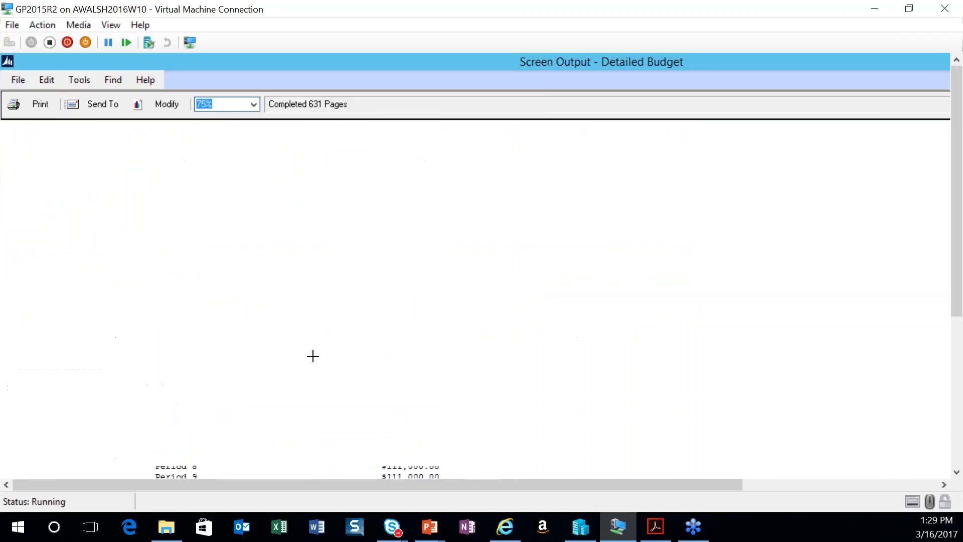
scroll(313, 356, down, 5)
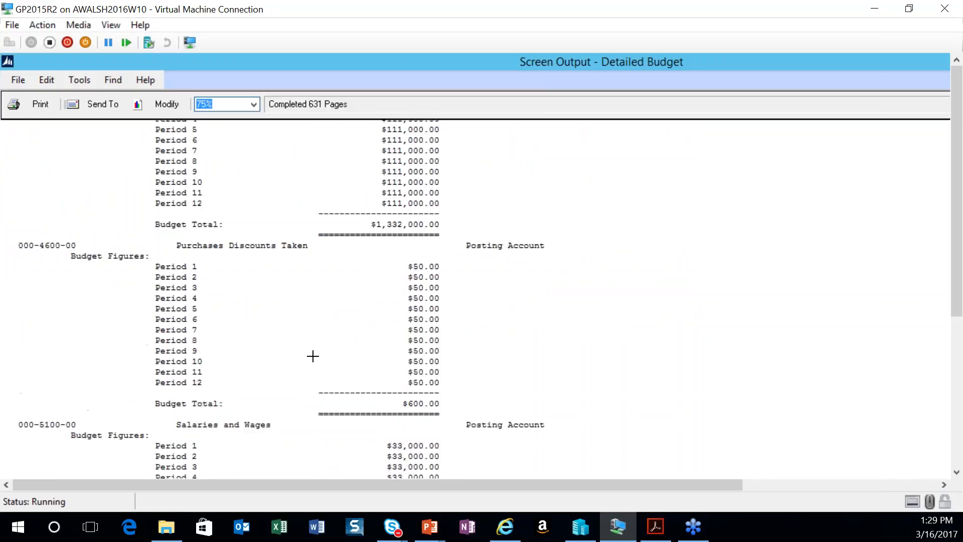
scroll(313, 357, down, 13)
scroll(312, 358, down, 11)
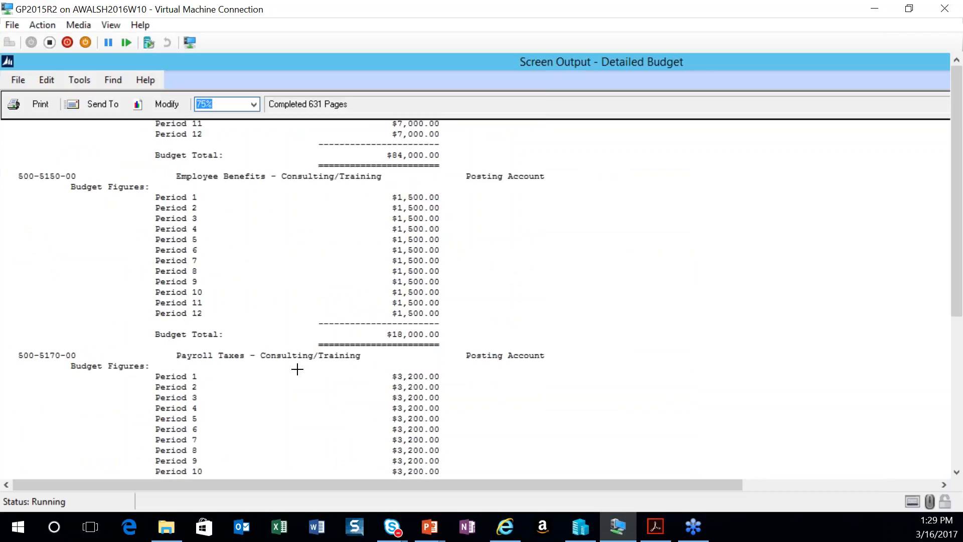
scroll(304, 365, up, 20)
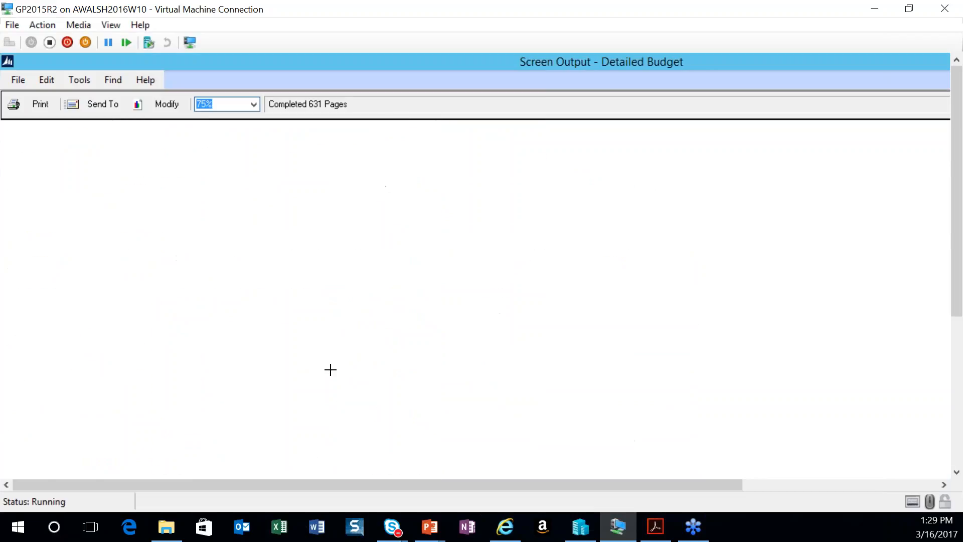
scroll(329, 368, up, 10)
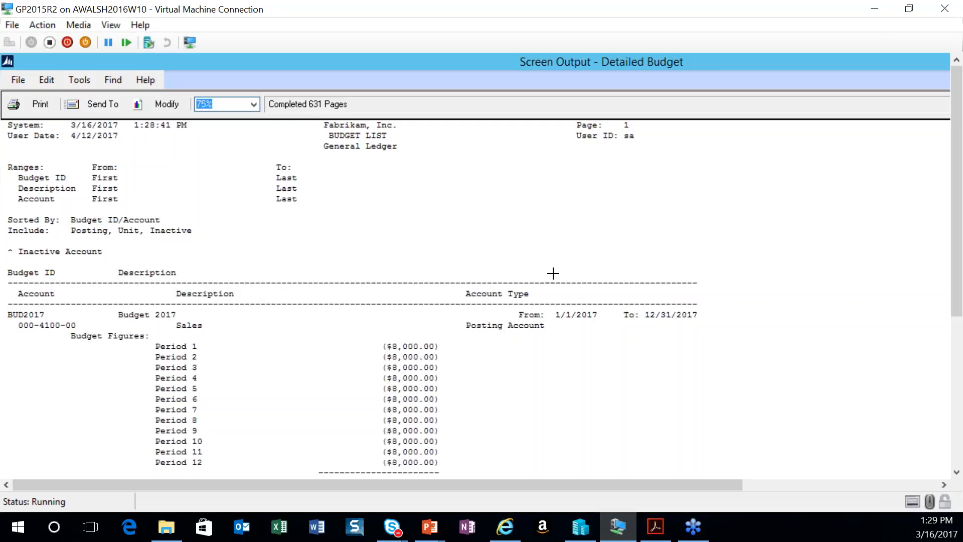
drag(612, 484, 853, 483)
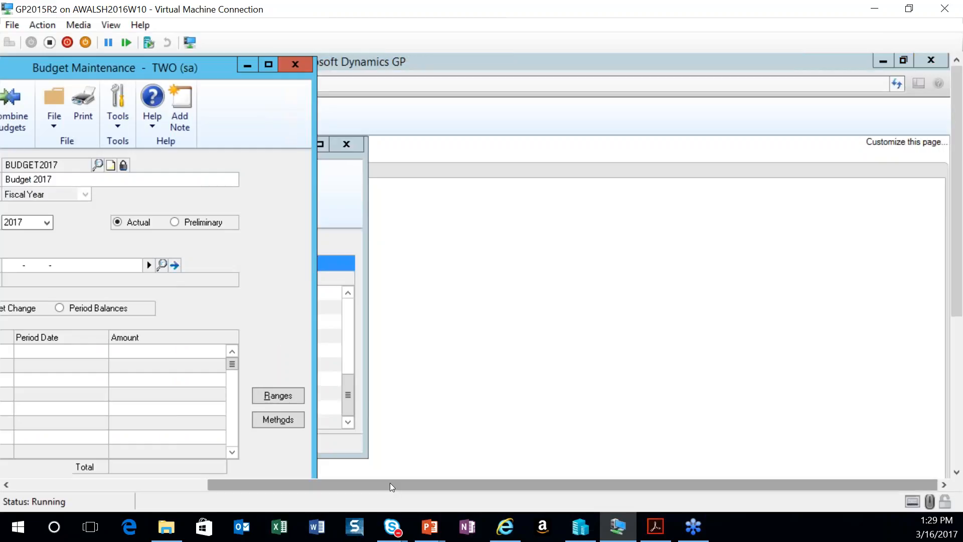
drag(387, 483, 164, 494)
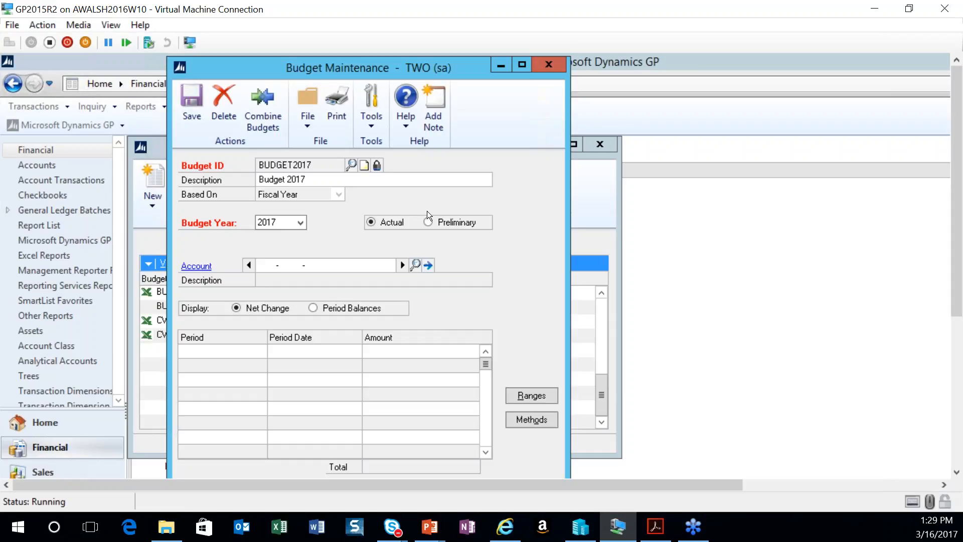
Step: View the Combine Budgets options with BUDGET2017 as the master budget, then close them without processing
click(258, 116)
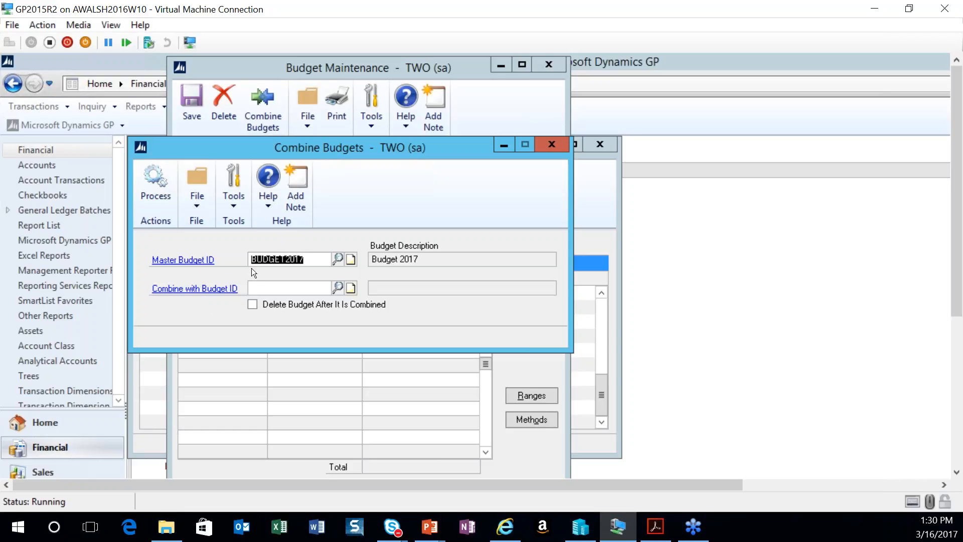
click(272, 290)
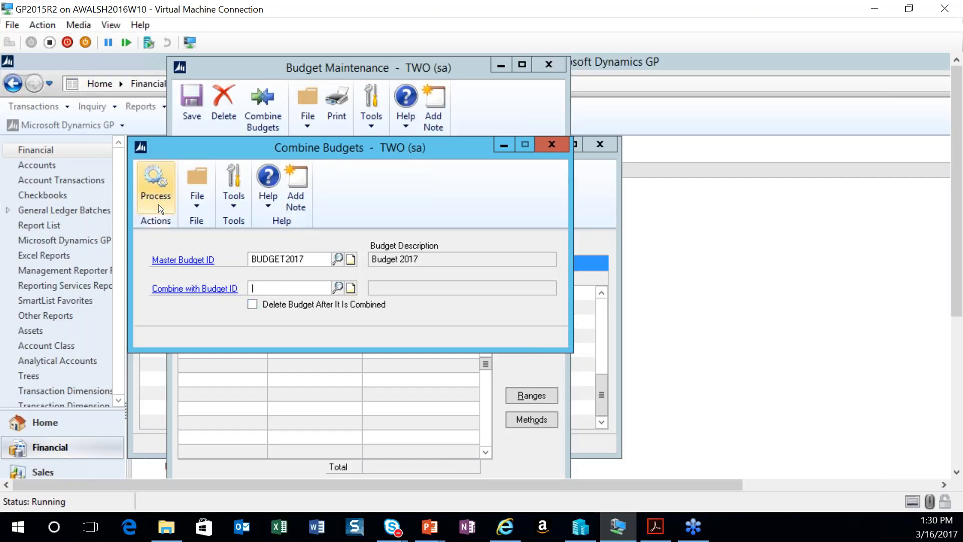
click(550, 145)
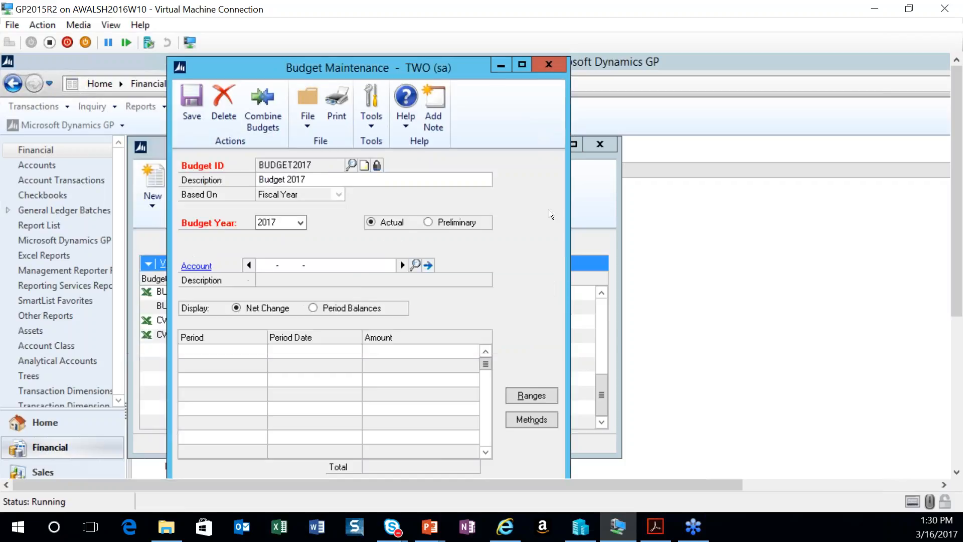
Step: Close the Budget Maintenance and Budget Selection windows to return to the Financial page
click(542, 65)
drag(487, 149, 486, 125)
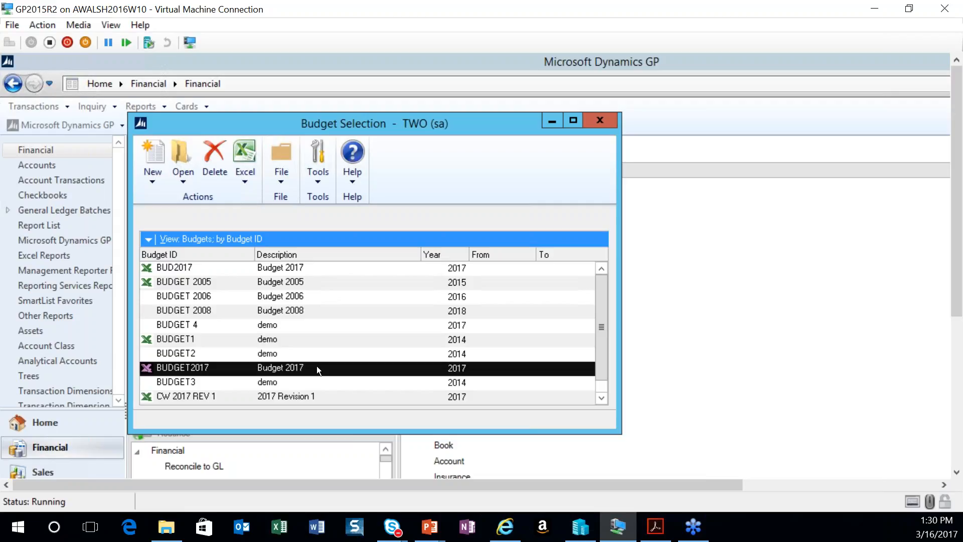
click(598, 121)
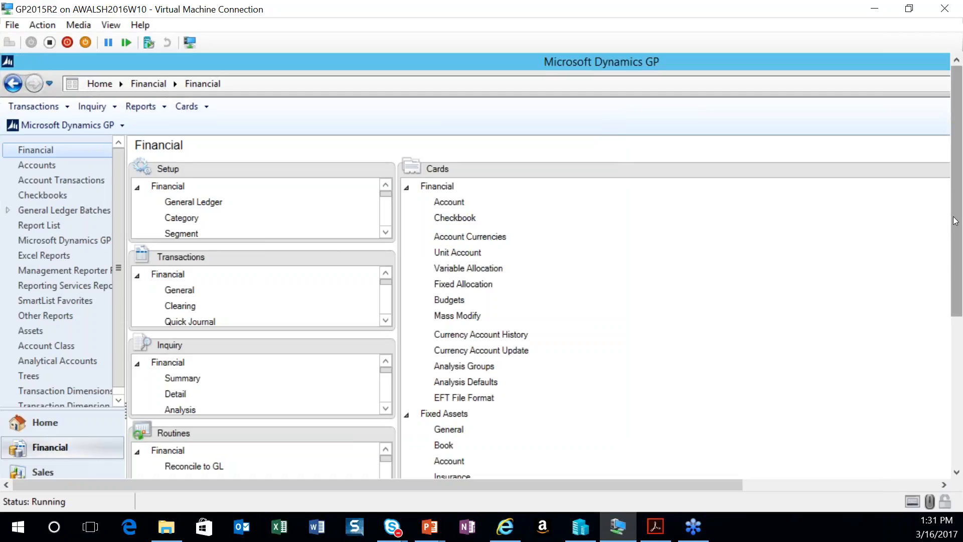
Step: Switch to Management Reporter and open the column definition used by the Bud vs Act report
scroll(958, 221, down, 5)
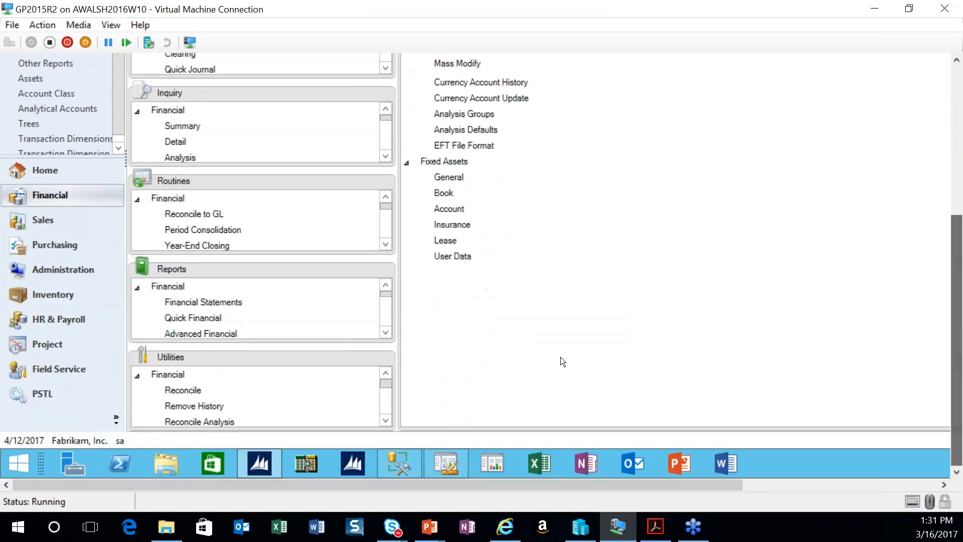
click(450, 466)
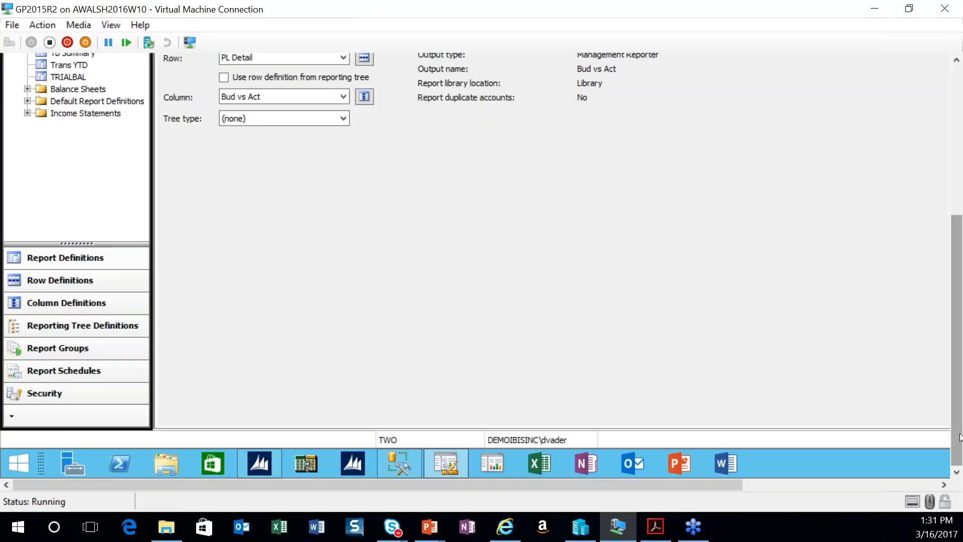
scroll(959, 341, up, 3)
scroll(961, 341, up, 2)
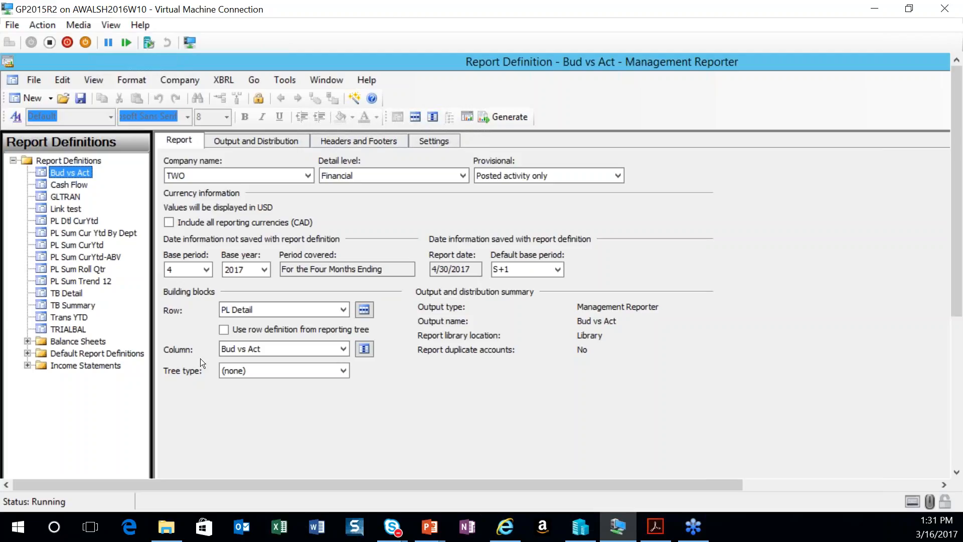
click(364, 349)
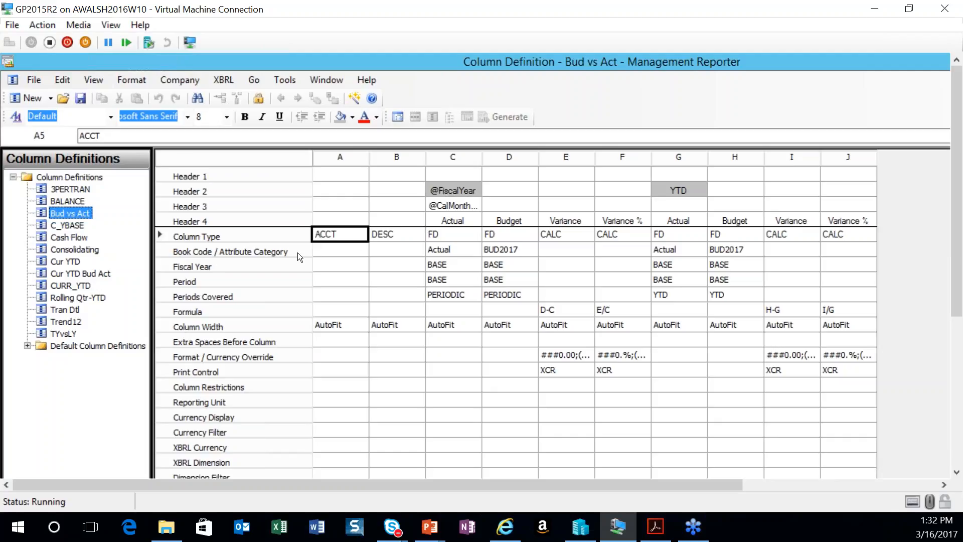
Step: View the budgets available as the book code for budget column D in the Bud vs Act column definition
click(533, 250)
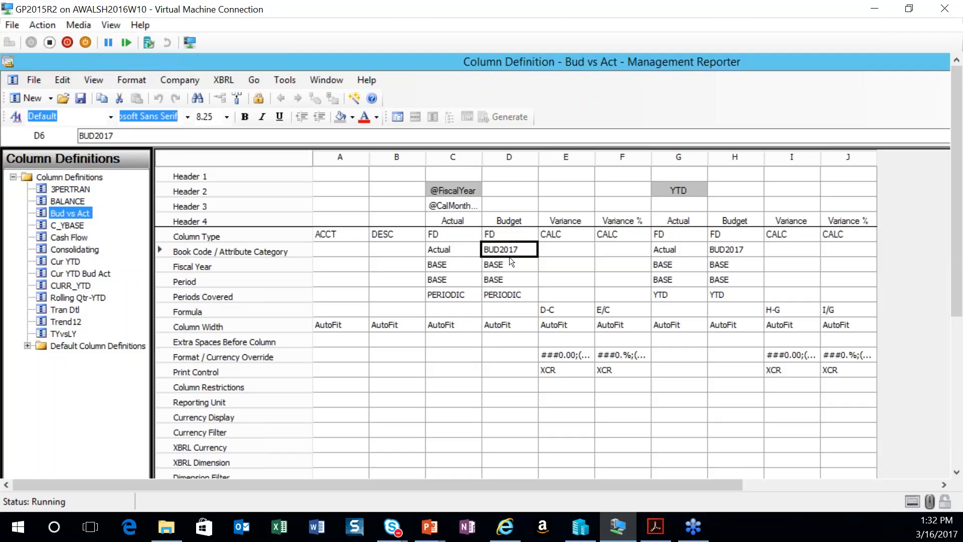
click(529, 249)
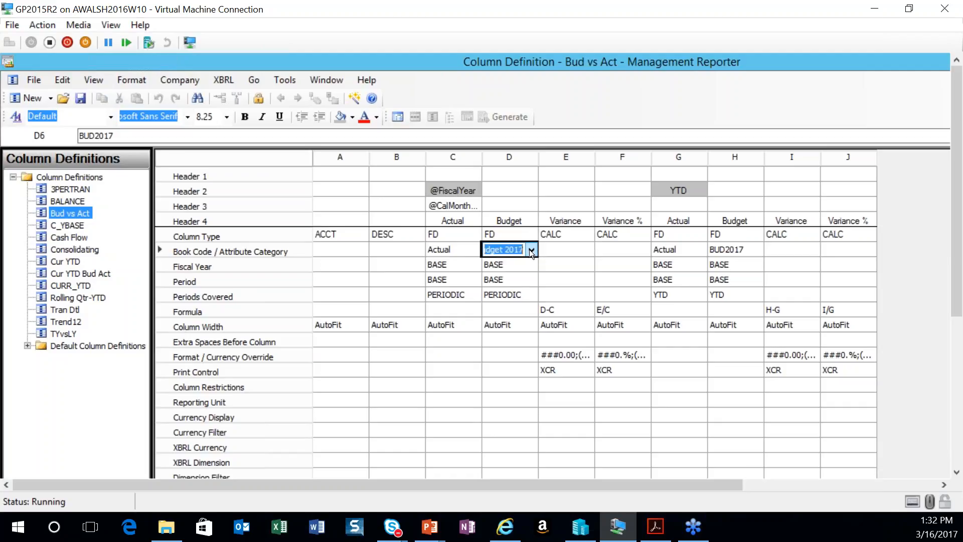
click(530, 250)
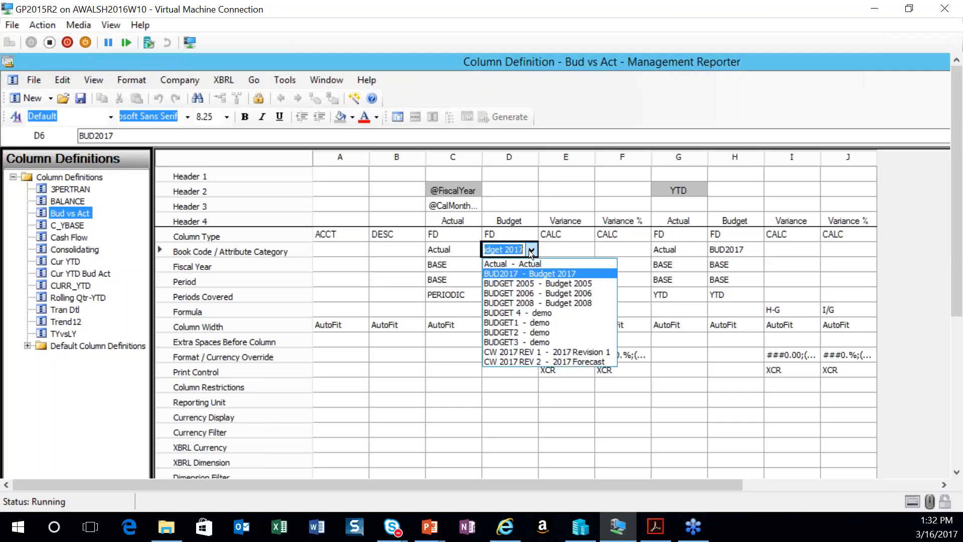
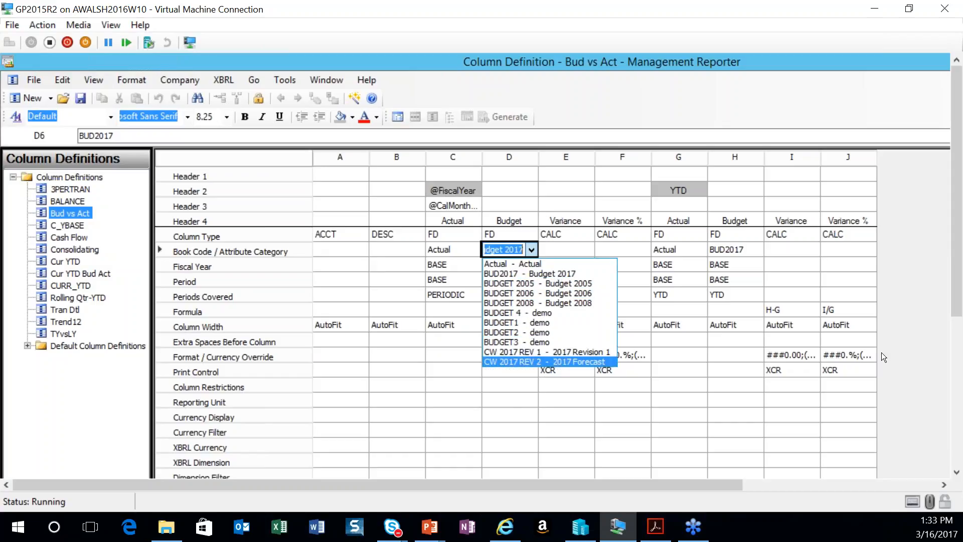
Step: Switch to Dynamics GP, locate BUDGET2017 in the Budget Selection list, and close the list
drag(958, 297, 957, 448)
click(259, 463)
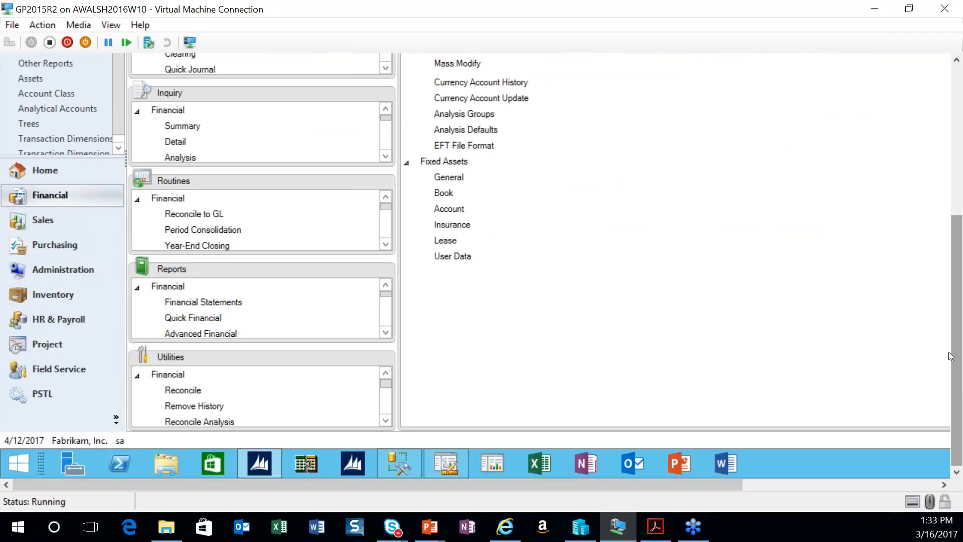
drag(958, 390, 958, 240)
click(190, 106)
mouse_move(261, 136)
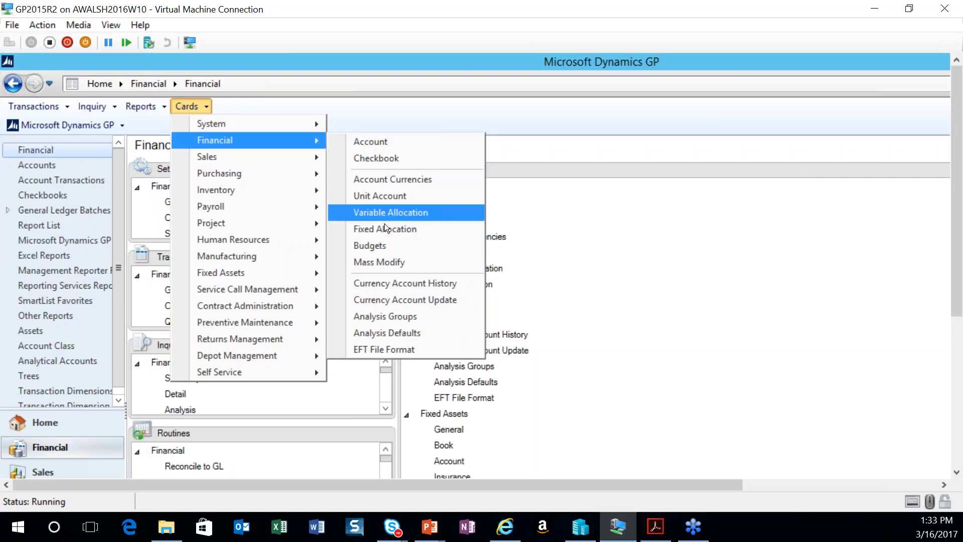
click(379, 246)
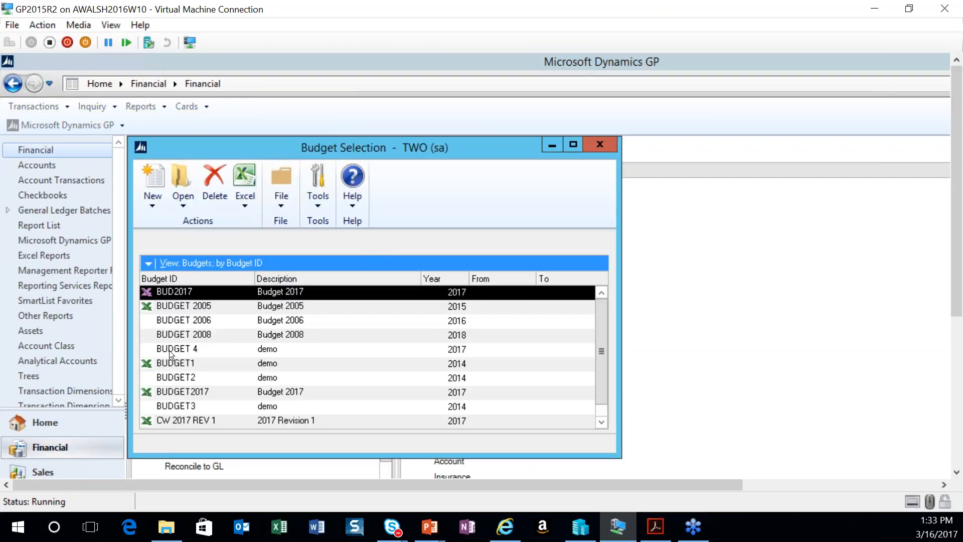
click(188, 390)
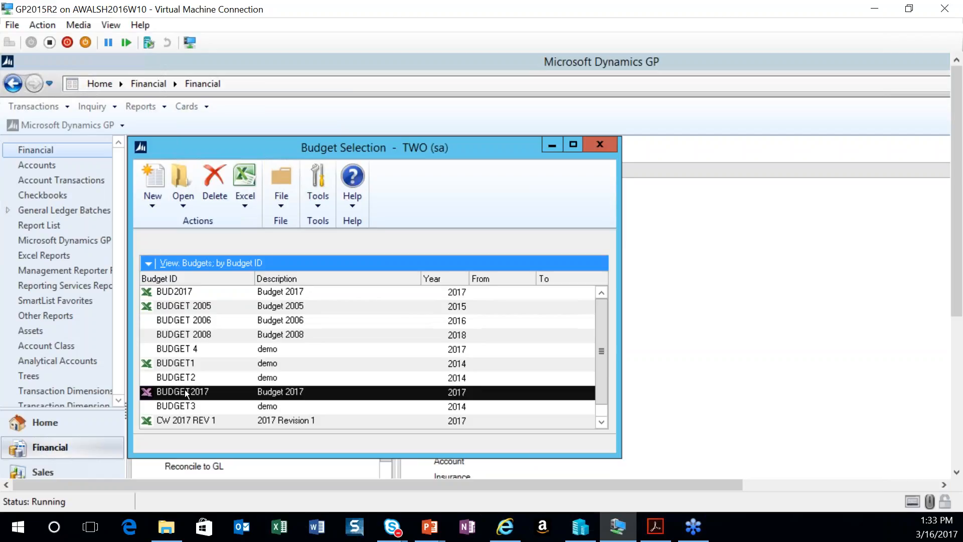
click(594, 147)
Step: Return to Management Reporter and recheck column D's book code choices for BUDGET2017 without changing the selection
drag(956, 314, 956, 464)
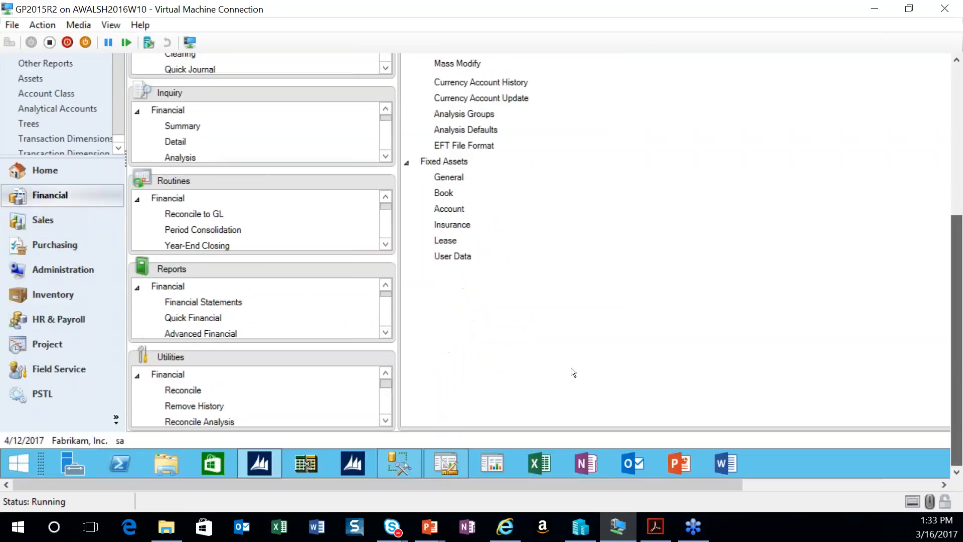
click(453, 459)
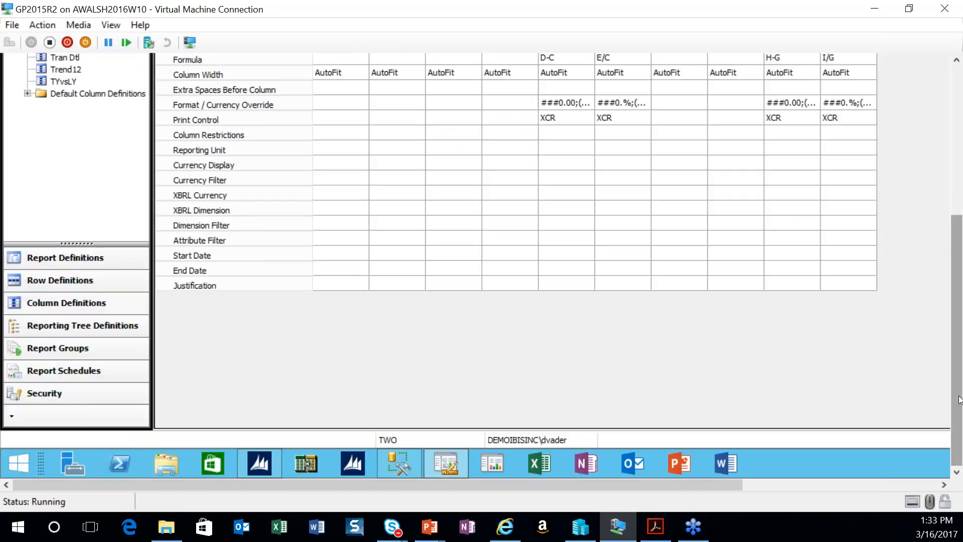
drag(952, 397, 952, 247)
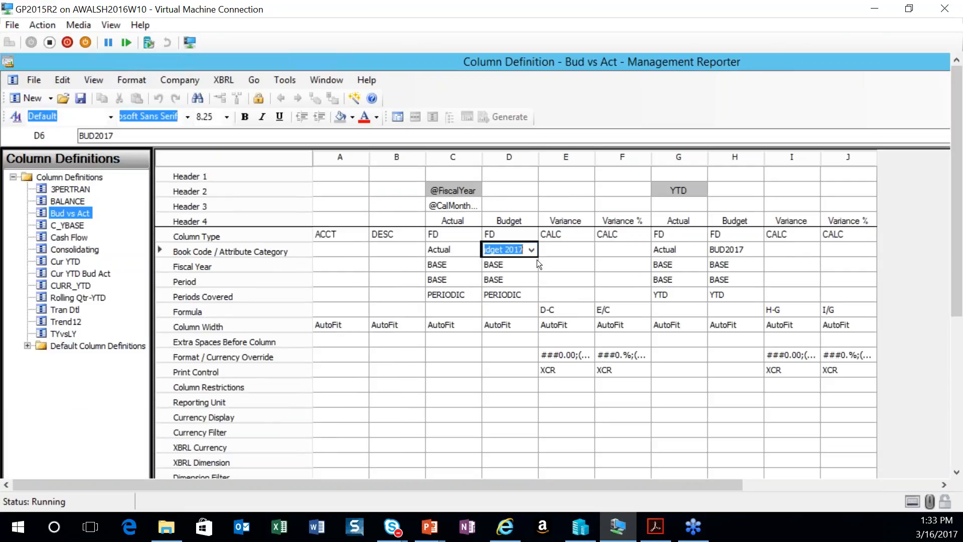
click(534, 254)
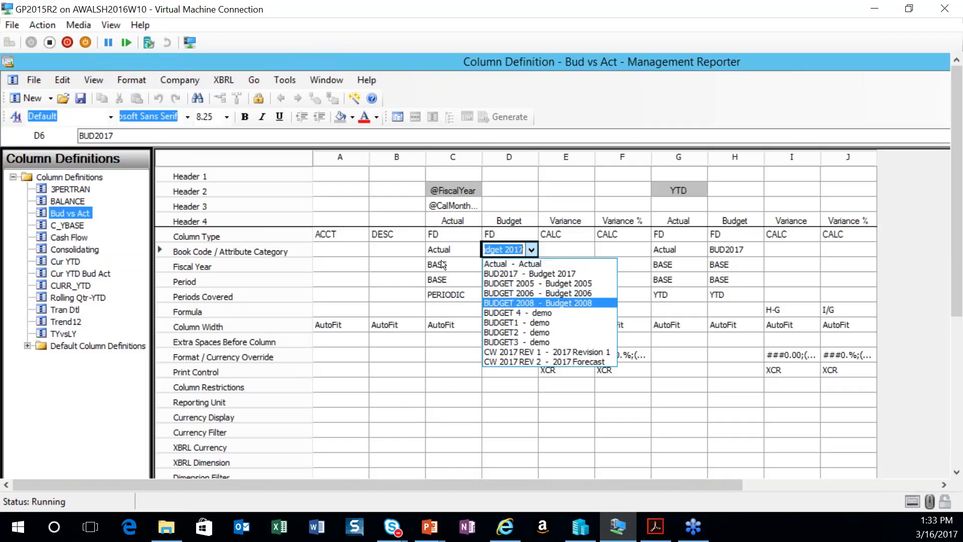
click(455, 348)
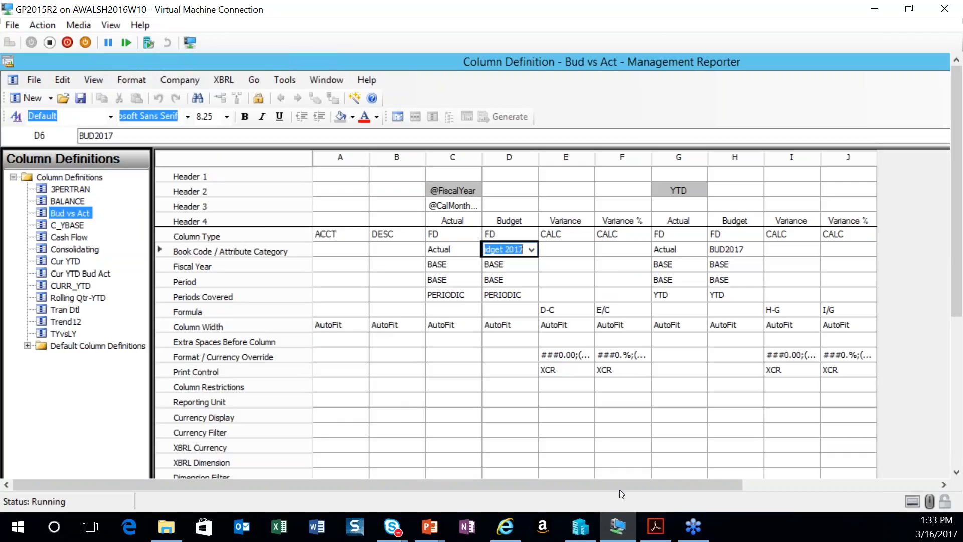
Step: Close the Bud vs Act column definition and refresh the cached financial data from the report definition
drag(619, 486, 814, 486)
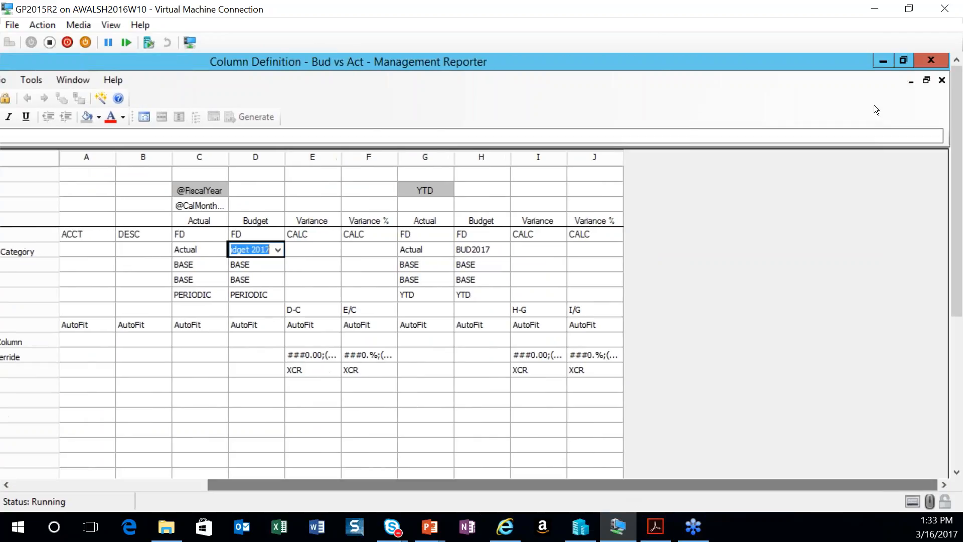
click(941, 80)
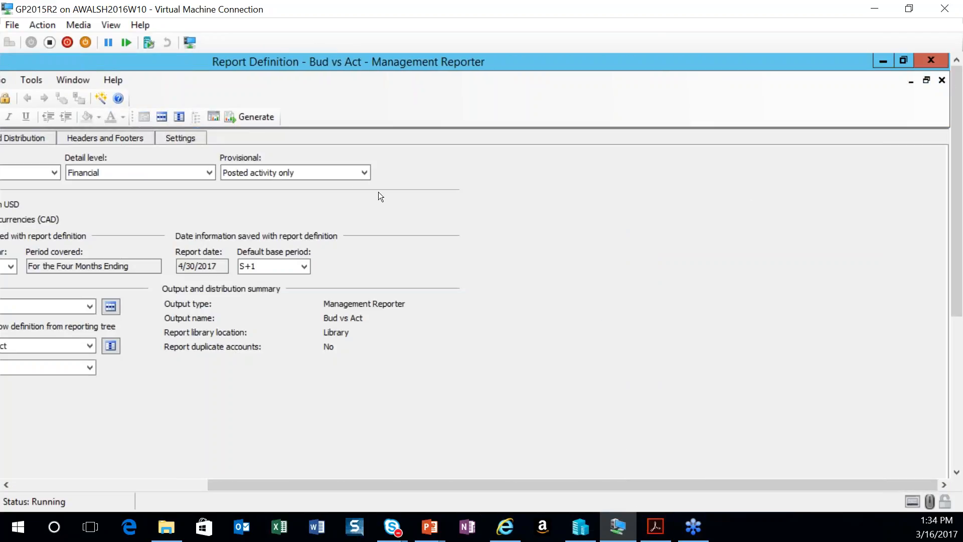
drag(385, 485, 189, 485)
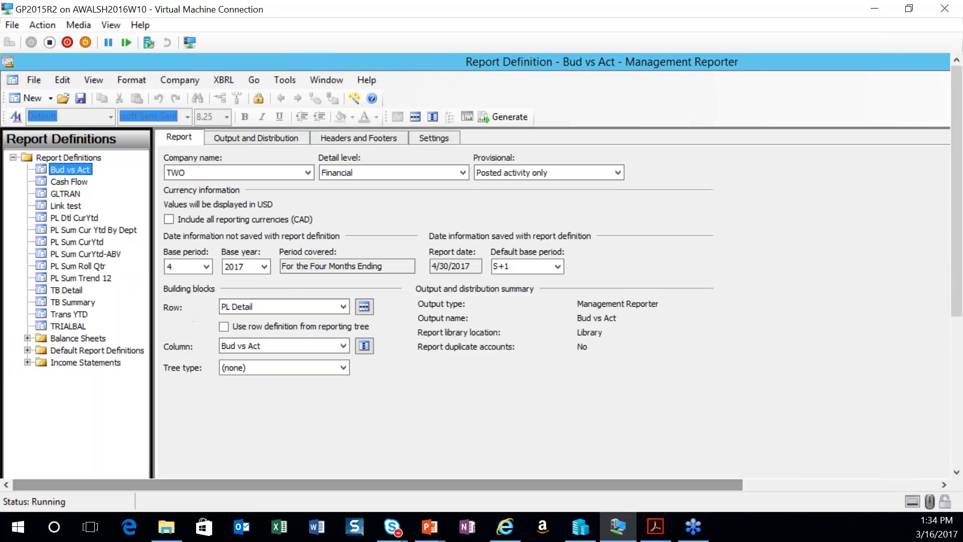
click(290, 81)
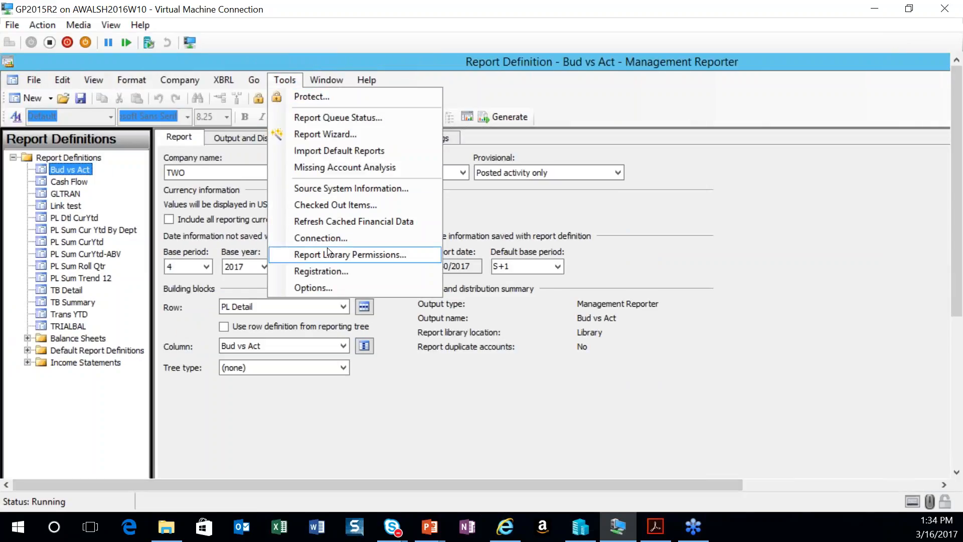
click(324, 222)
click(670, 432)
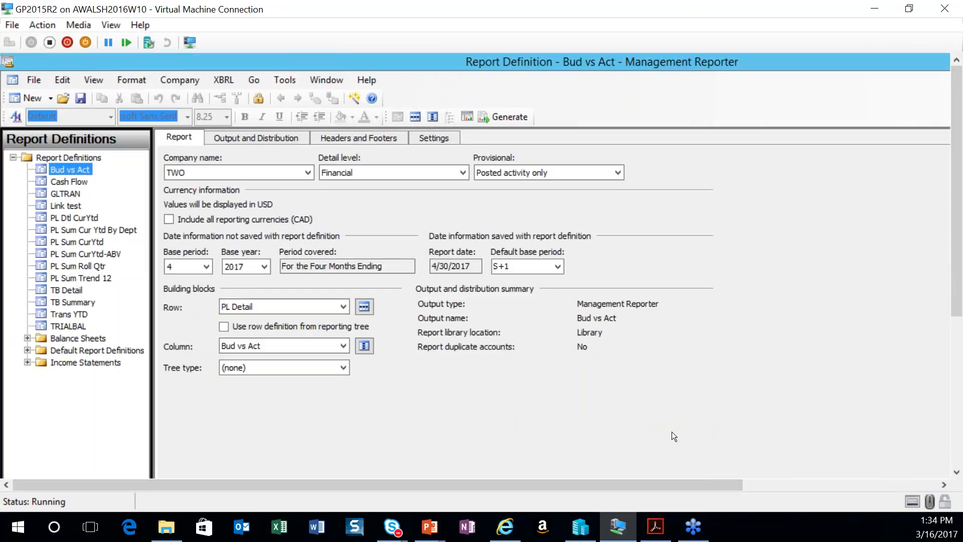
Step: Reopen the Bud vs Act column definition and set the book code of periodic budget column D to BUDGET2017
click(365, 345)
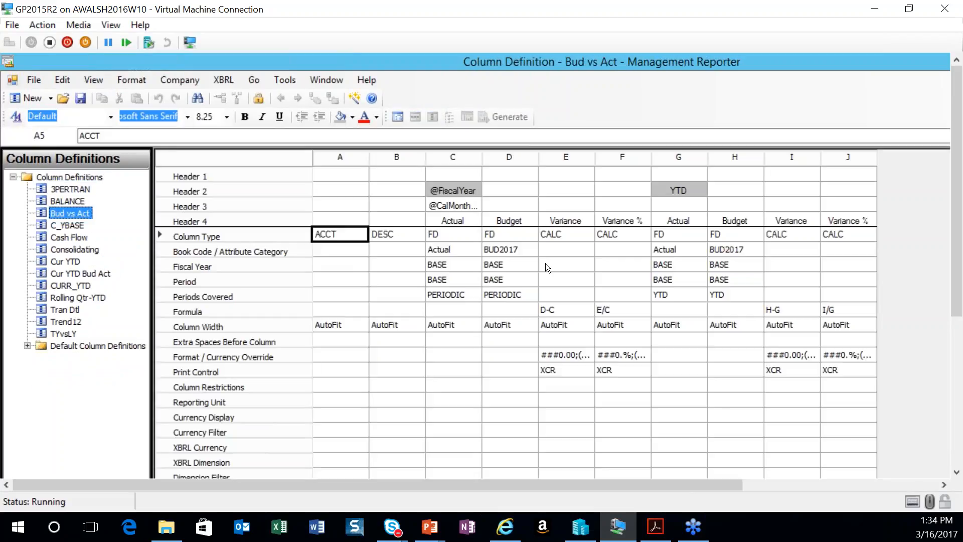
click(532, 249)
click(532, 249)
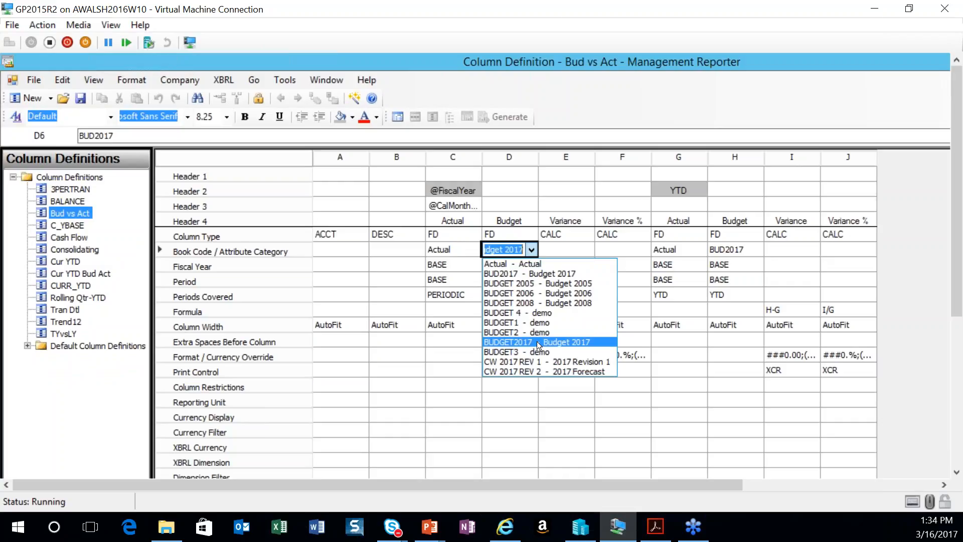
click(285, 83)
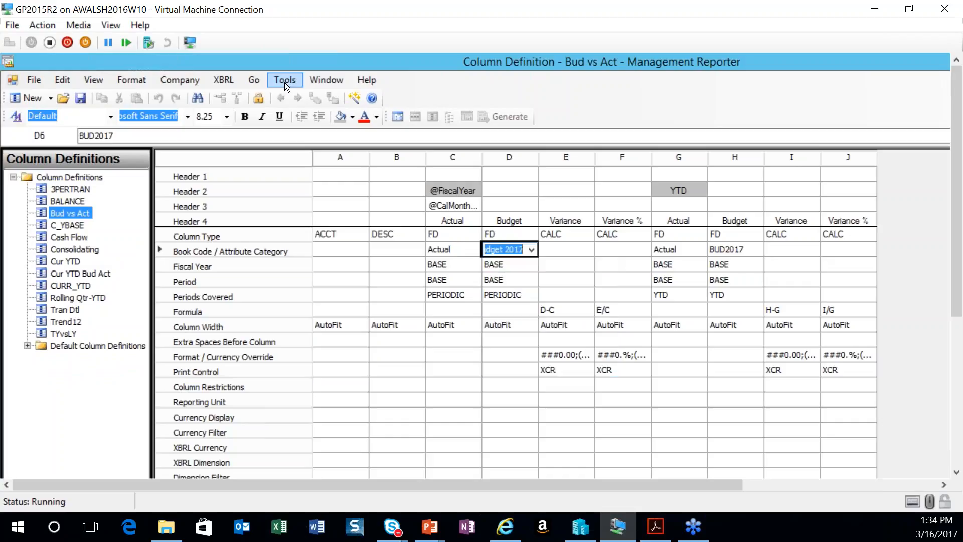
click(286, 83)
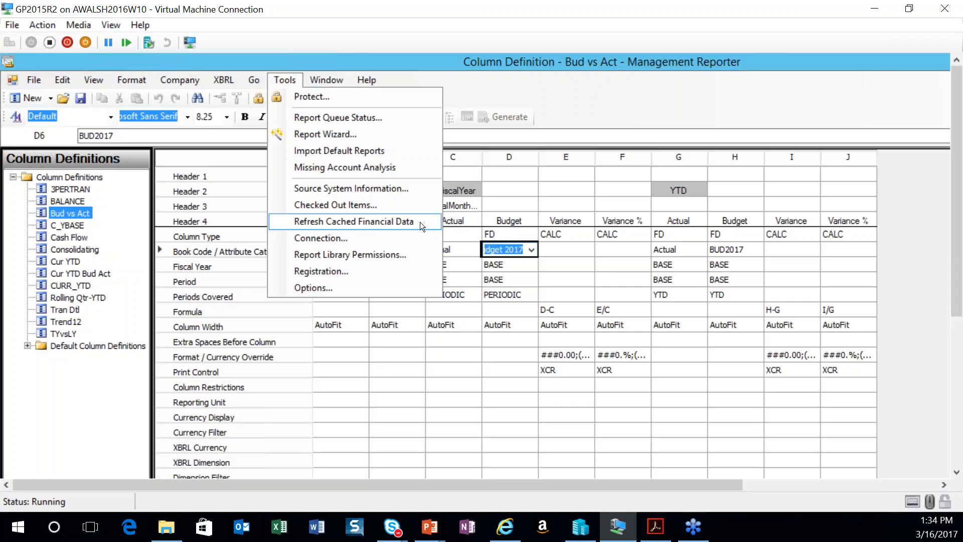
click(532, 249)
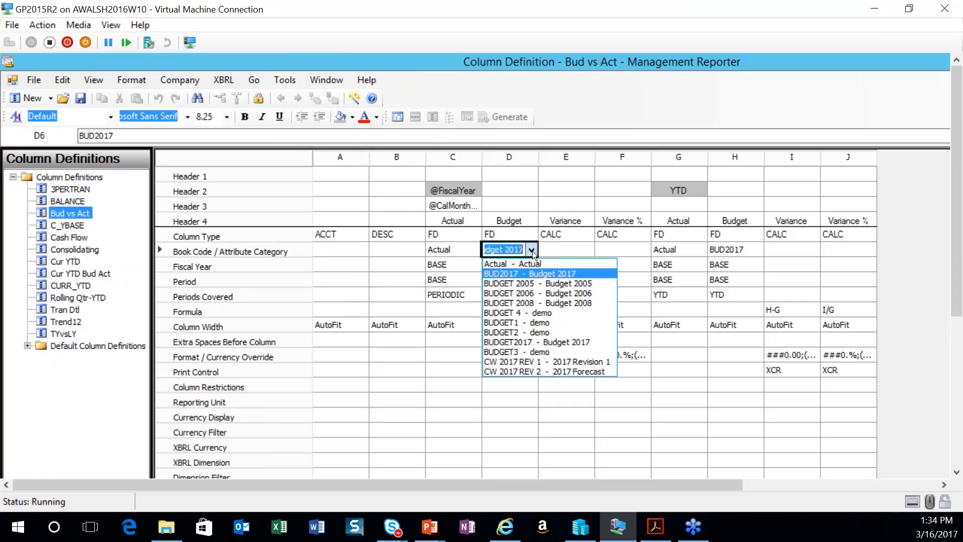
click(516, 341)
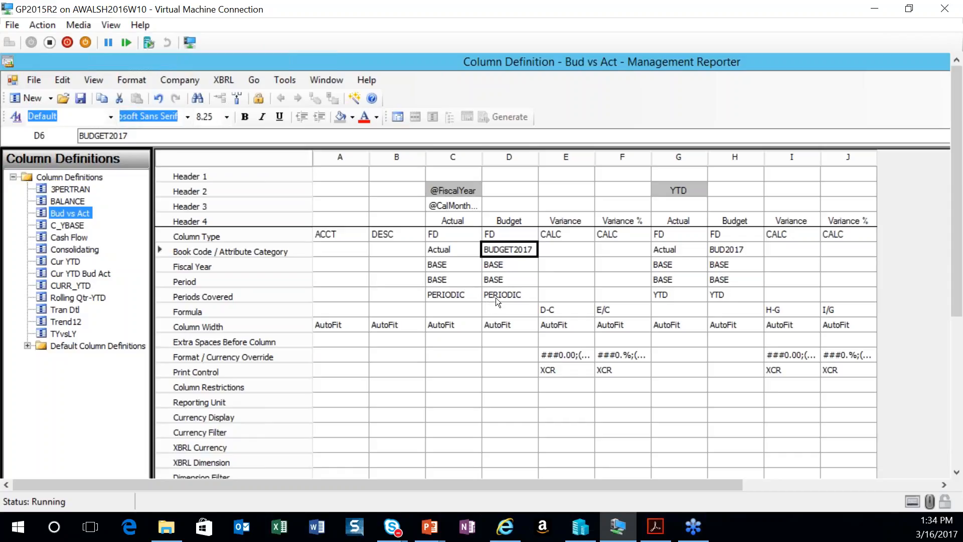
Step: Review the YTD settings of columns G and H, and set the book code of YTD budget column H to BUDGET2017
click(691, 192)
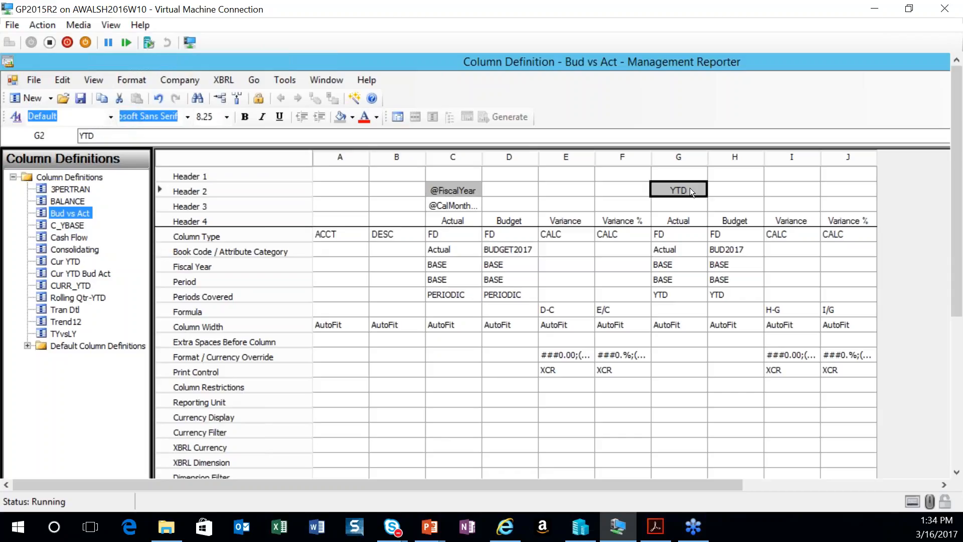
click(676, 294)
click(737, 296)
click(686, 300)
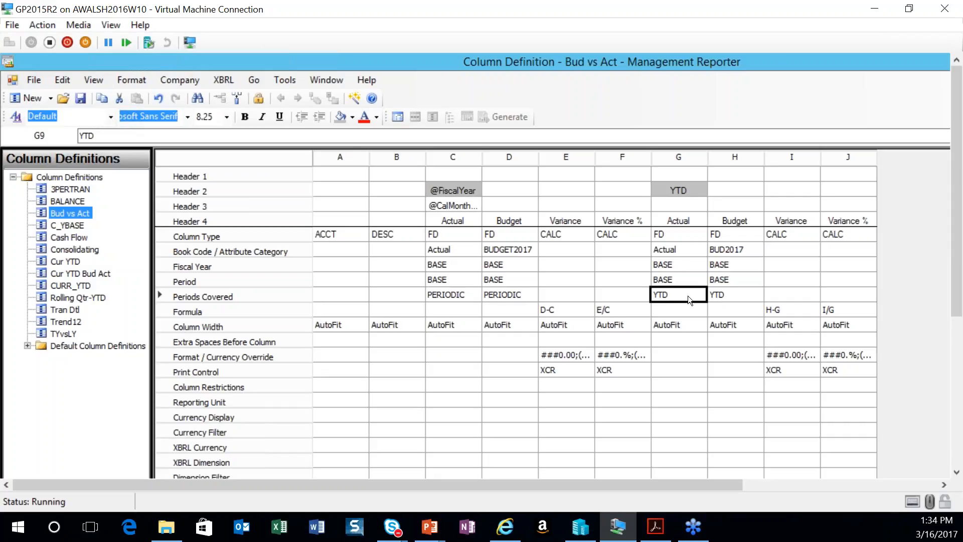
click(710, 252)
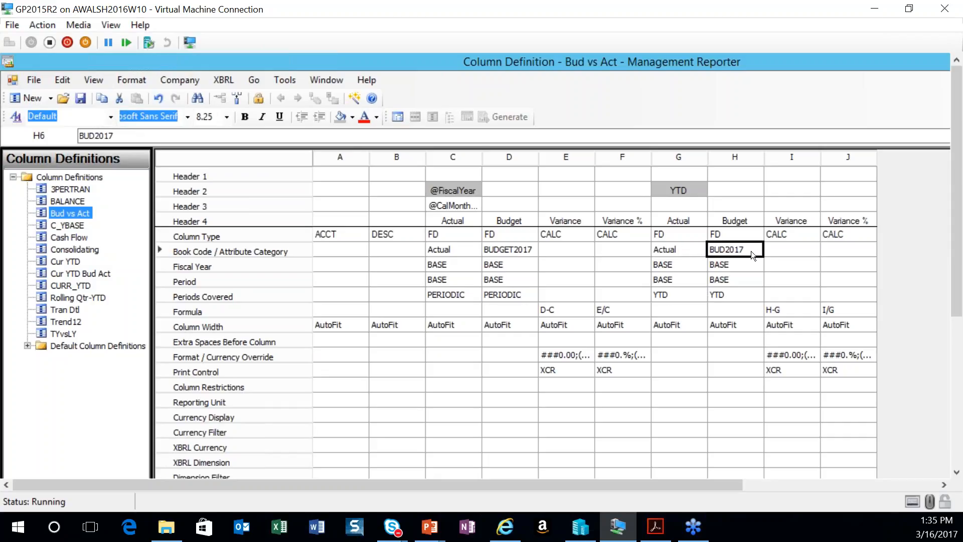
click(756, 252)
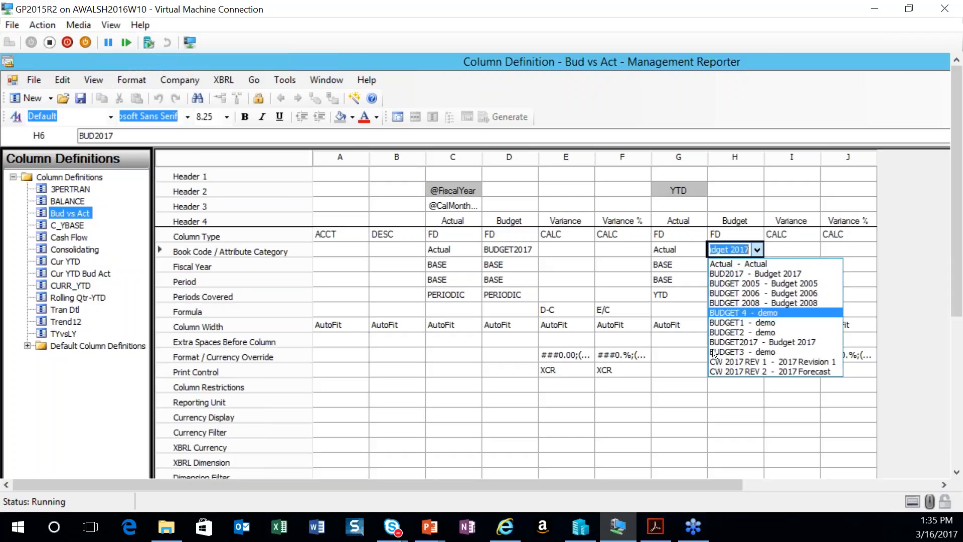
click(727, 342)
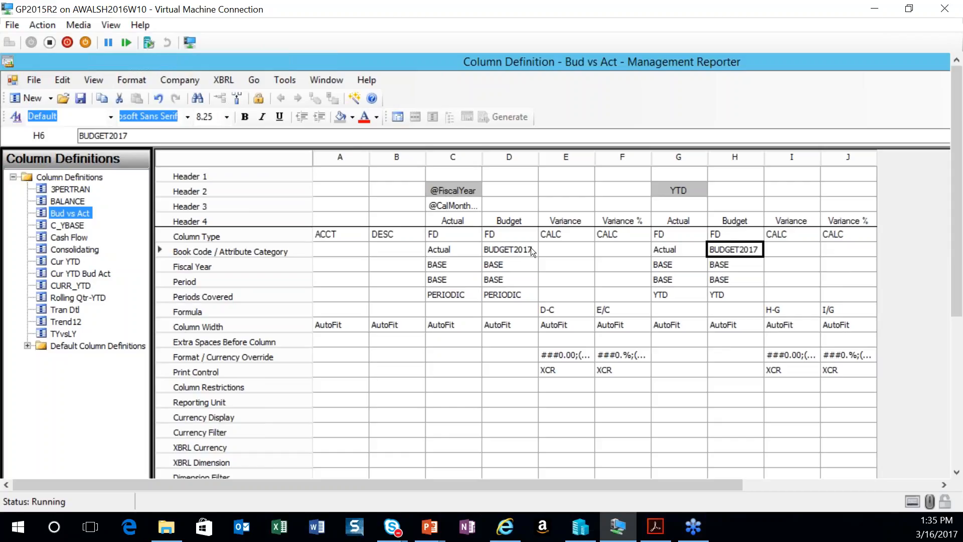
Step: Save the Bud vs Act column definition and return to its report definition
click(82, 98)
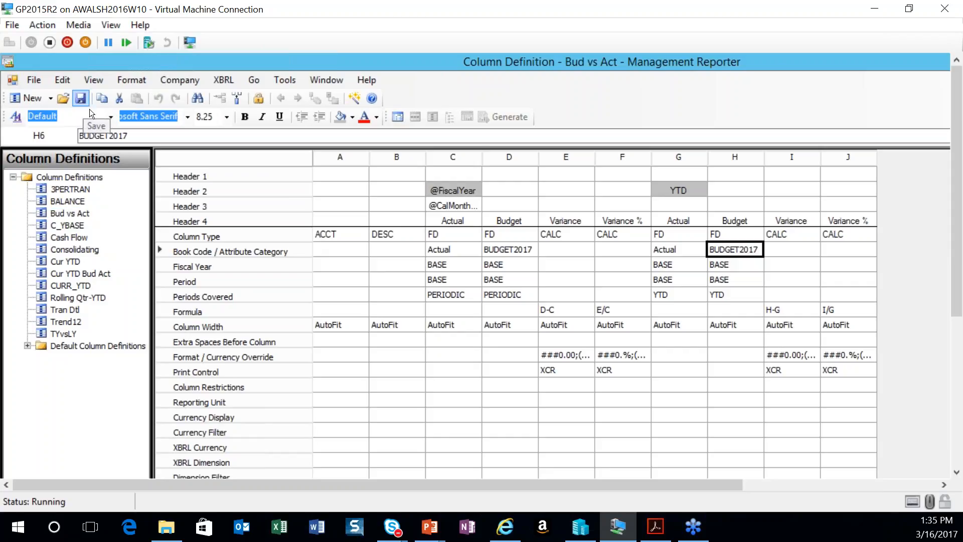
click(397, 120)
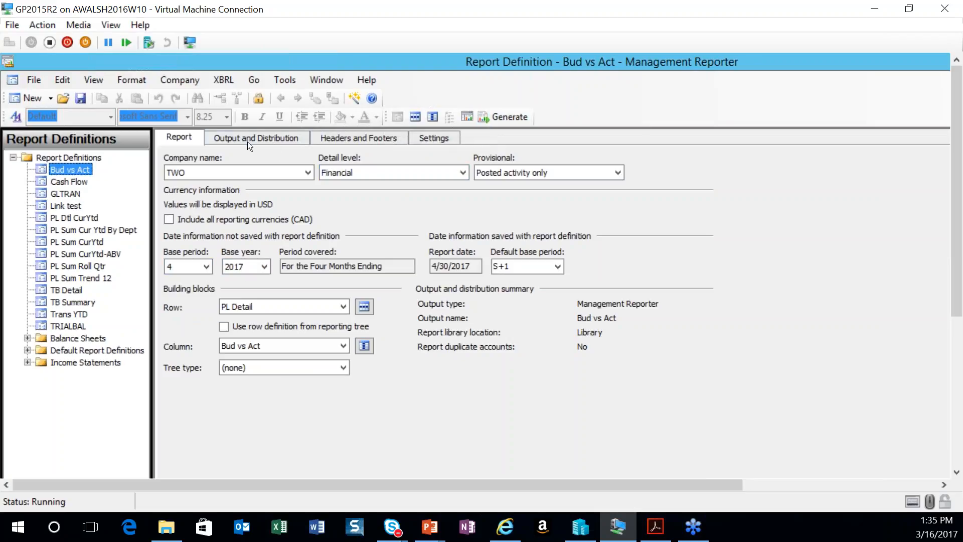
Step: Generate the Bud vs Act report and review its April and YTD actual, budget and variance columns
click(500, 117)
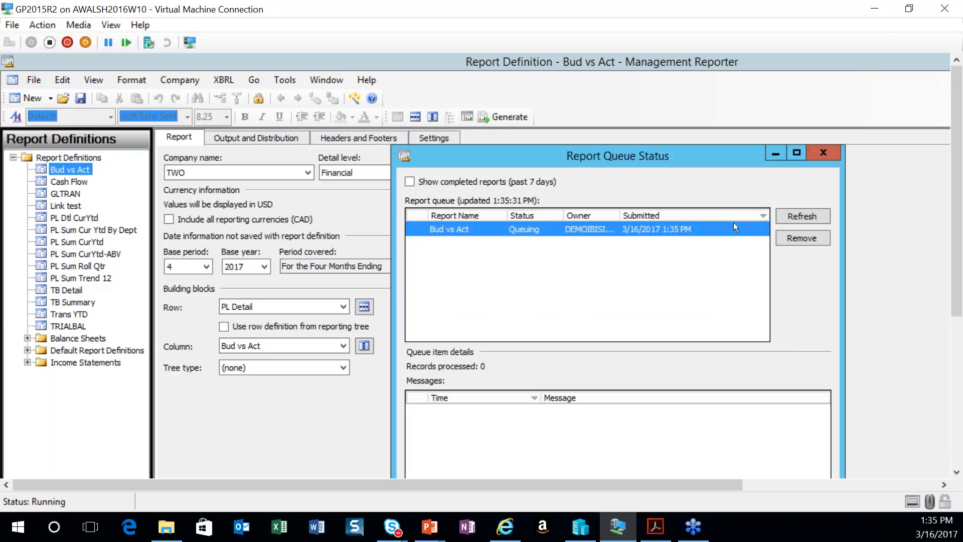
drag(725, 156, 694, 87)
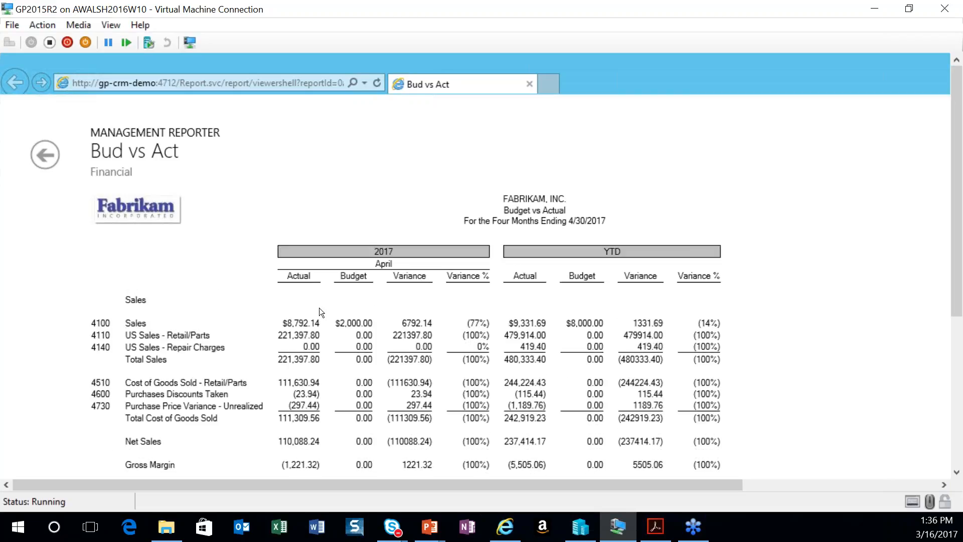
scroll(429, 293, down, 3)
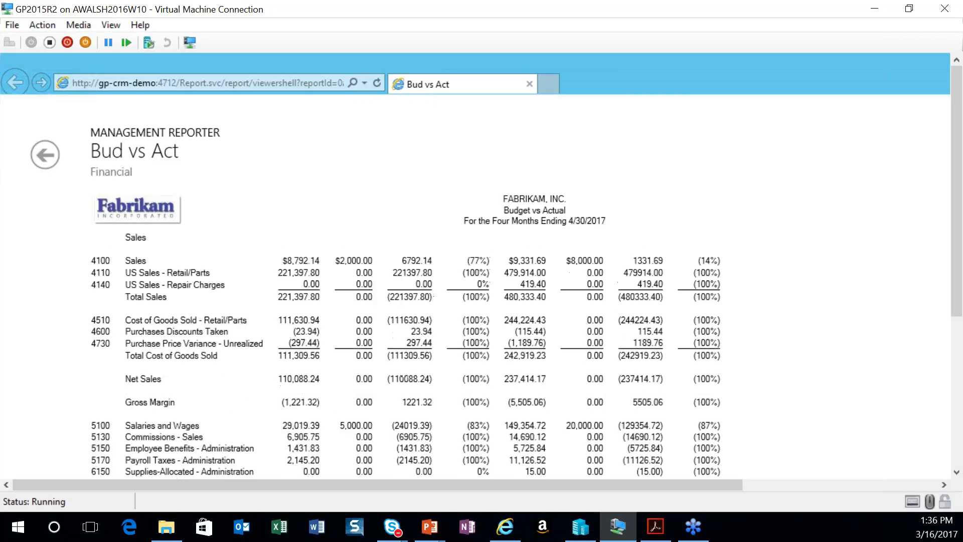
scroll(521, 300, up, 3)
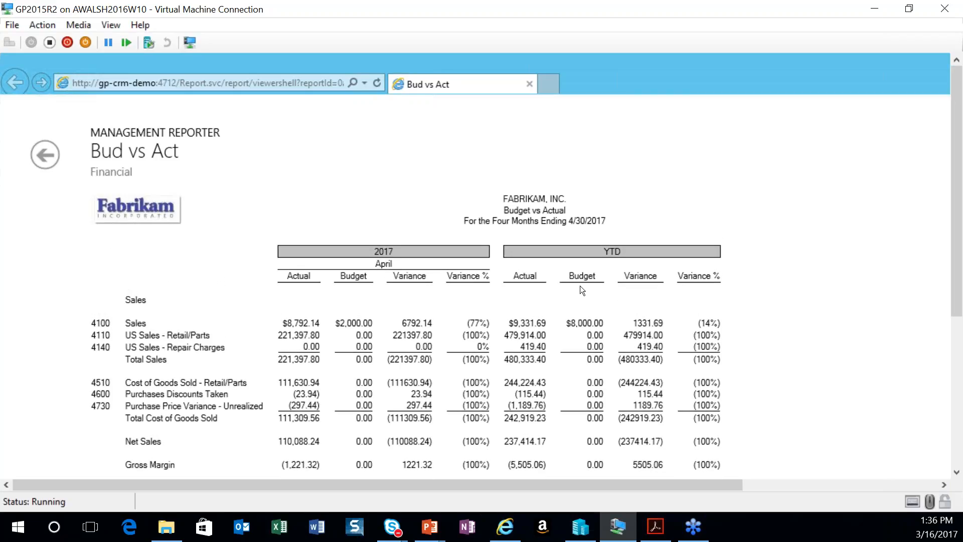
drag(957, 282, 957, 435)
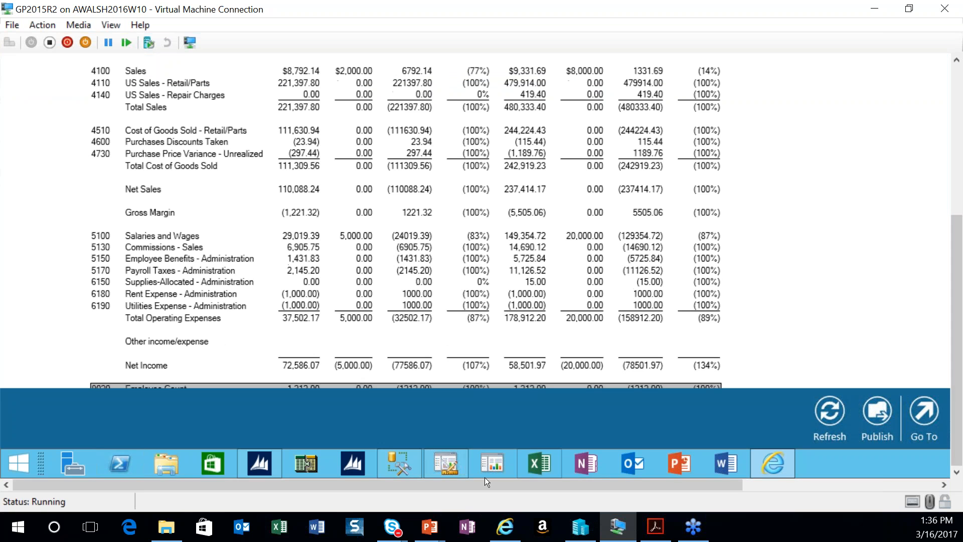
Step: Reopen the Bud vs Act column definition from its report definition and widen columns D and E
click(443, 466)
drag(958, 374, 958, 225)
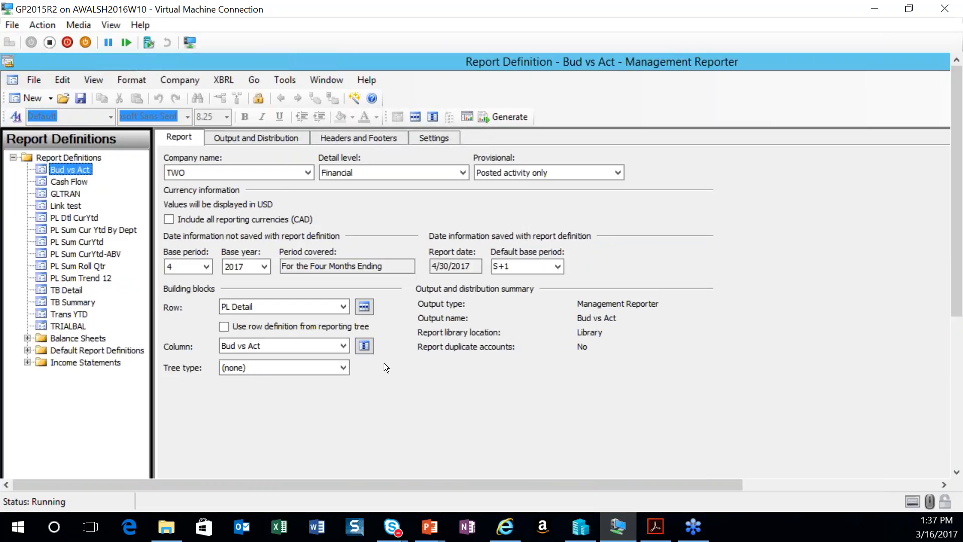
click(364, 346)
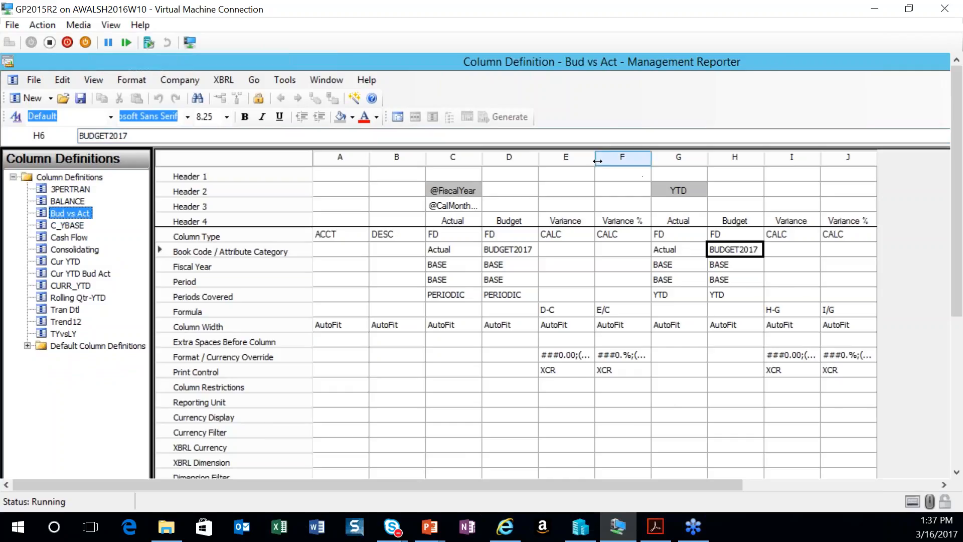
drag(593, 160, 650, 157)
drag(538, 157, 568, 157)
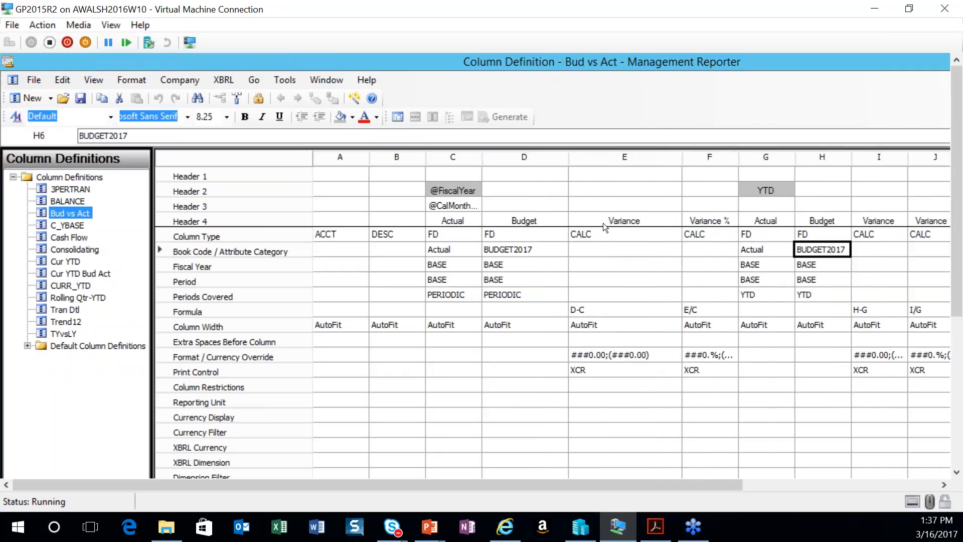
Step: Insert a new column E after the periodic budget column and enter Variance as its Header 4
click(576, 161)
right_click(576, 161)
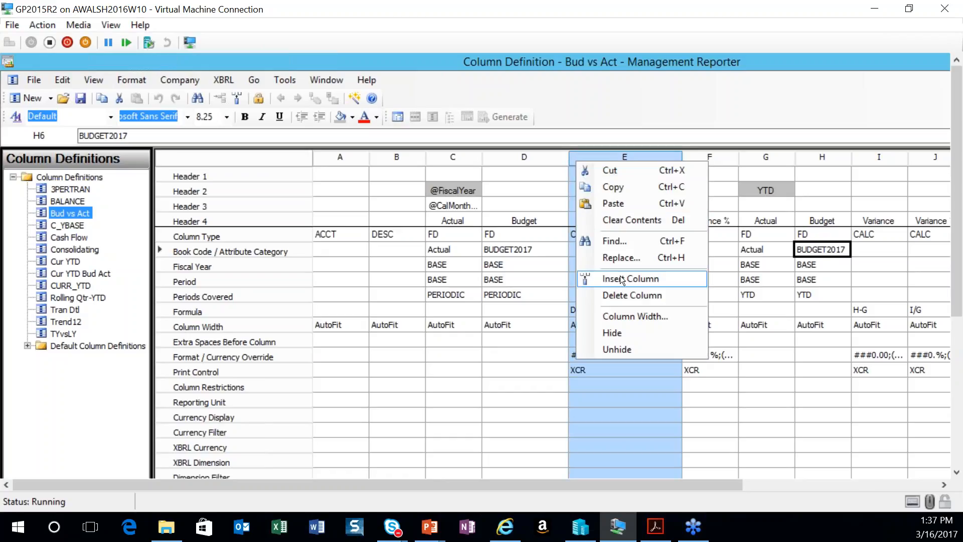
click(616, 279)
click(584, 219)
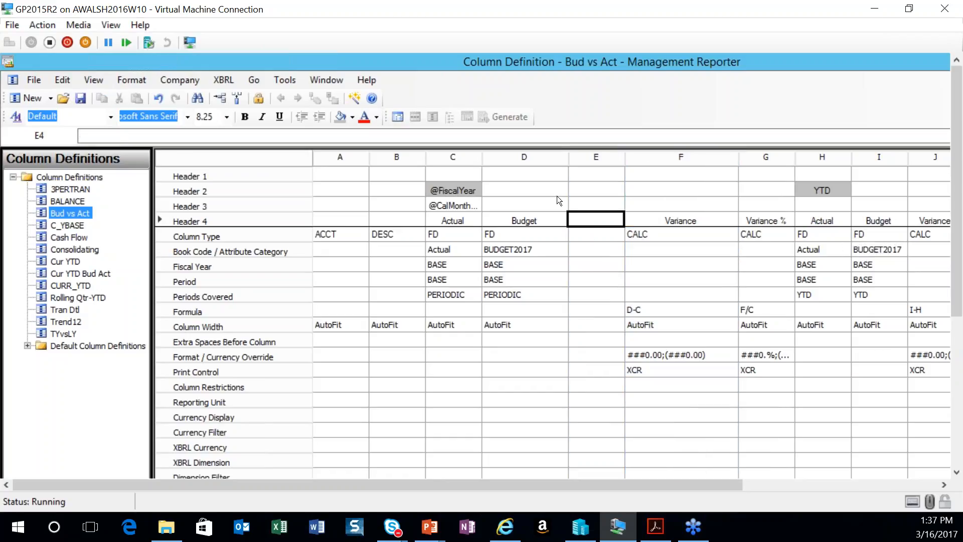
text(Variance)
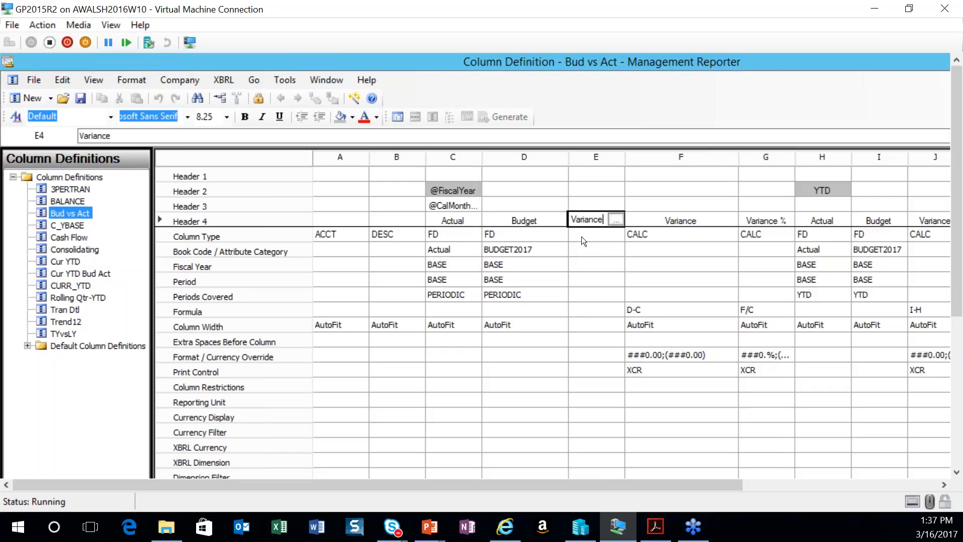
Step: Set the new column E's type to CALC and its formula to D-C
click(582, 237)
text(C)
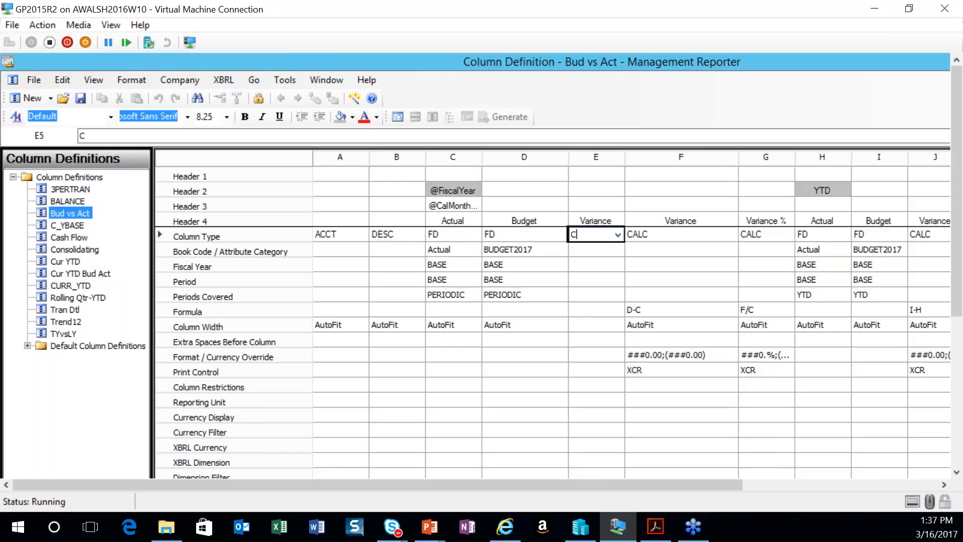
text(ALC)
click(621, 239)
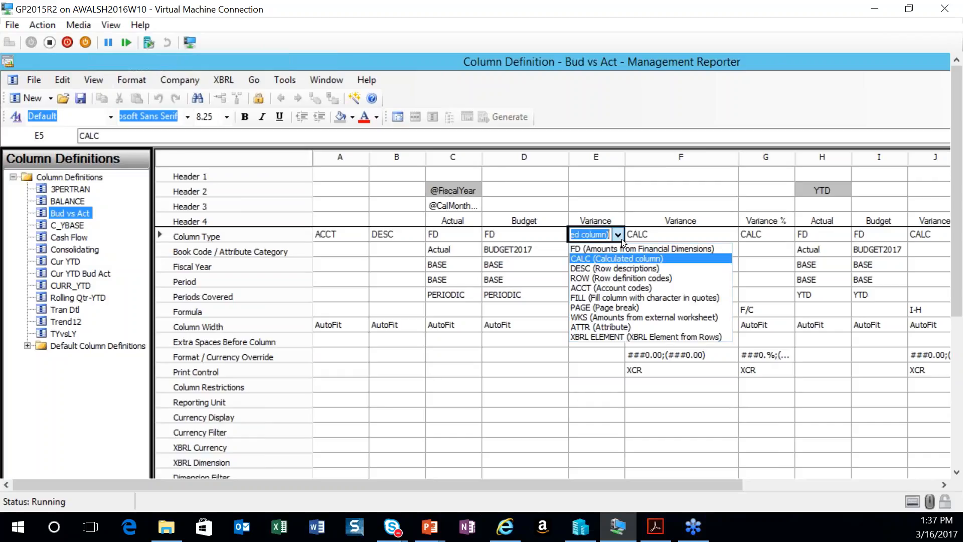
click(602, 259)
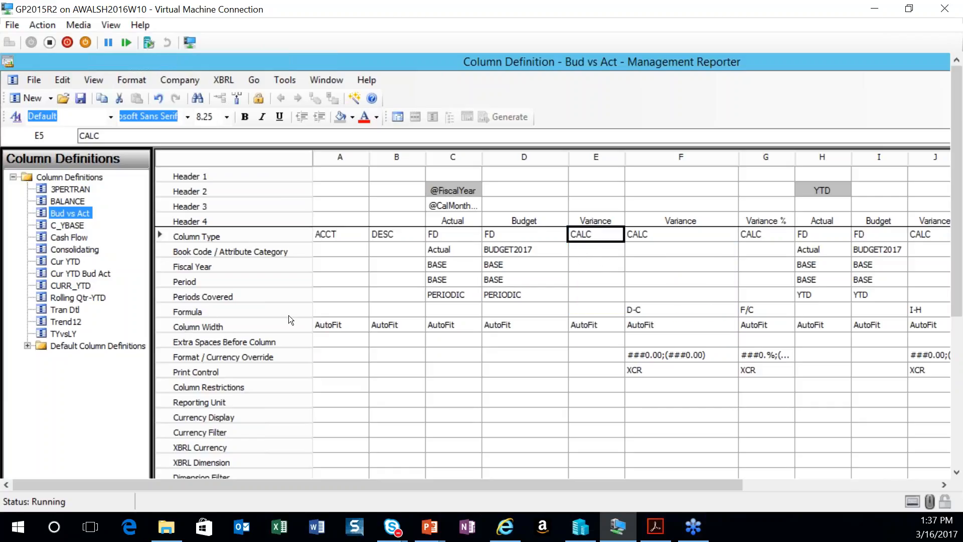
click(584, 310)
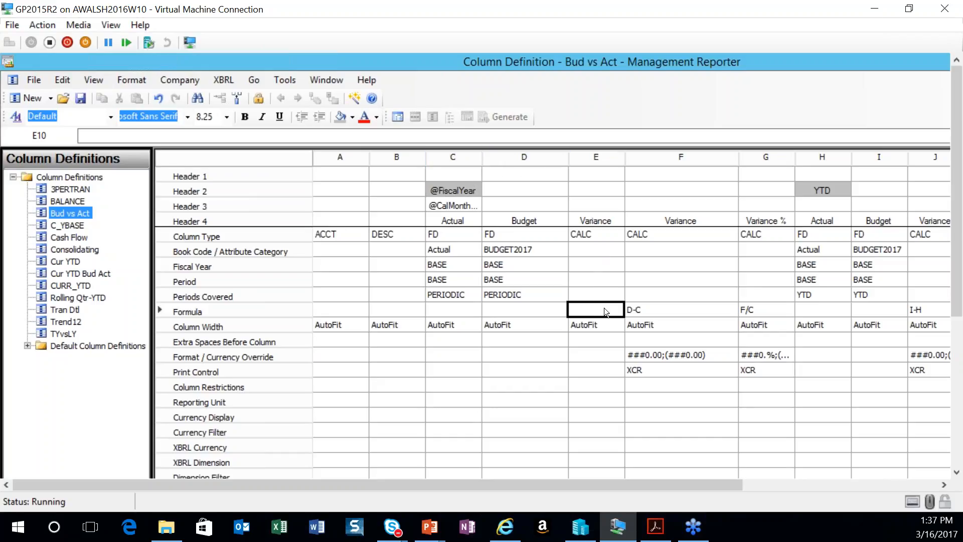
text(D-C)
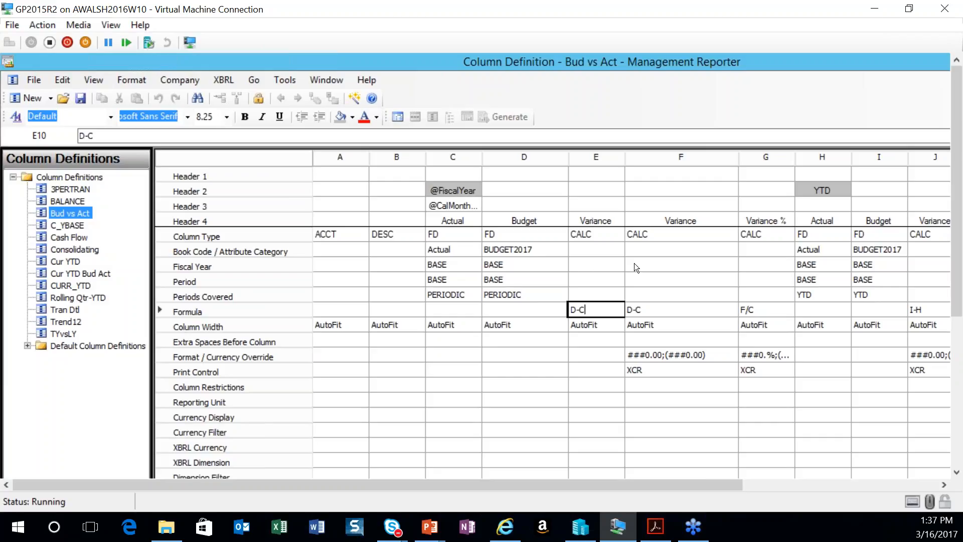
click(649, 302)
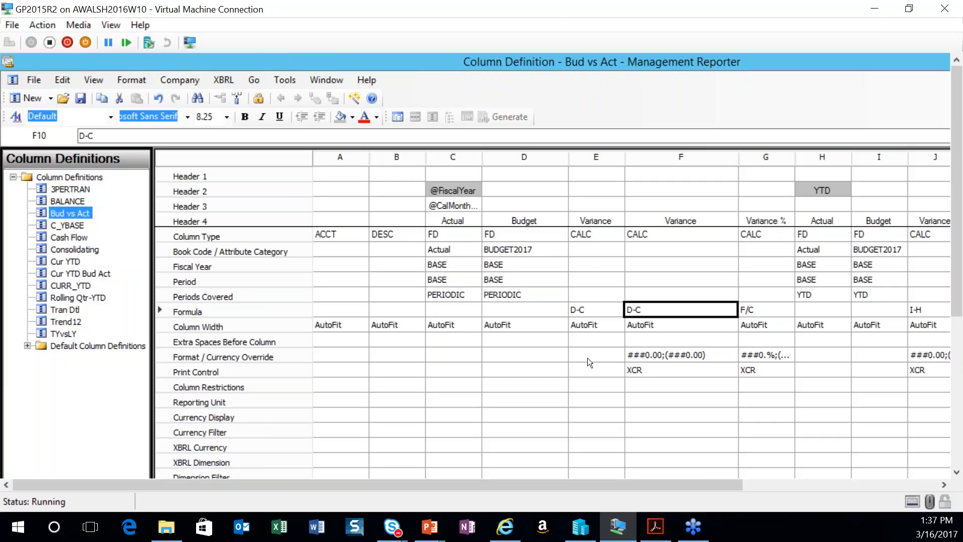
Step: Review the format override options for new column E and close them without choosing a format
click(588, 358)
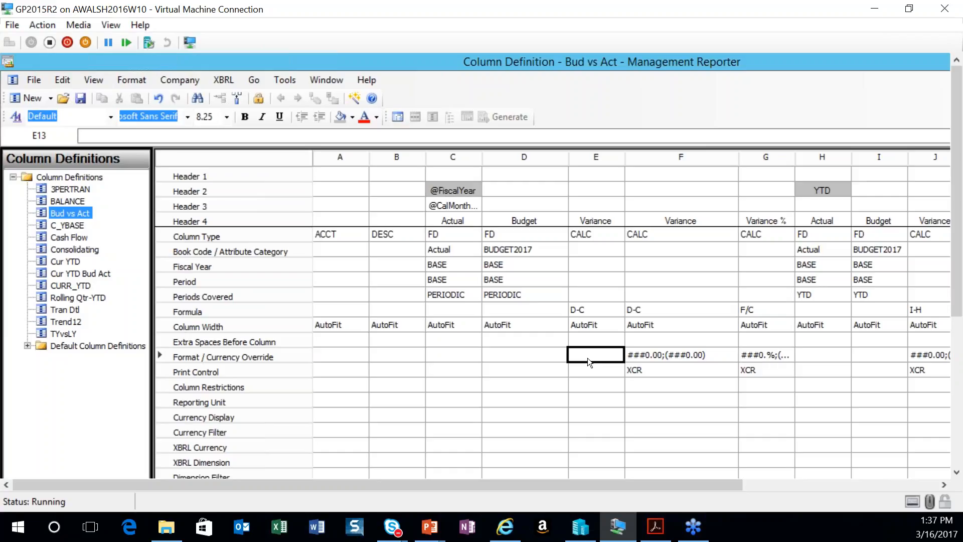
double_click(619, 355)
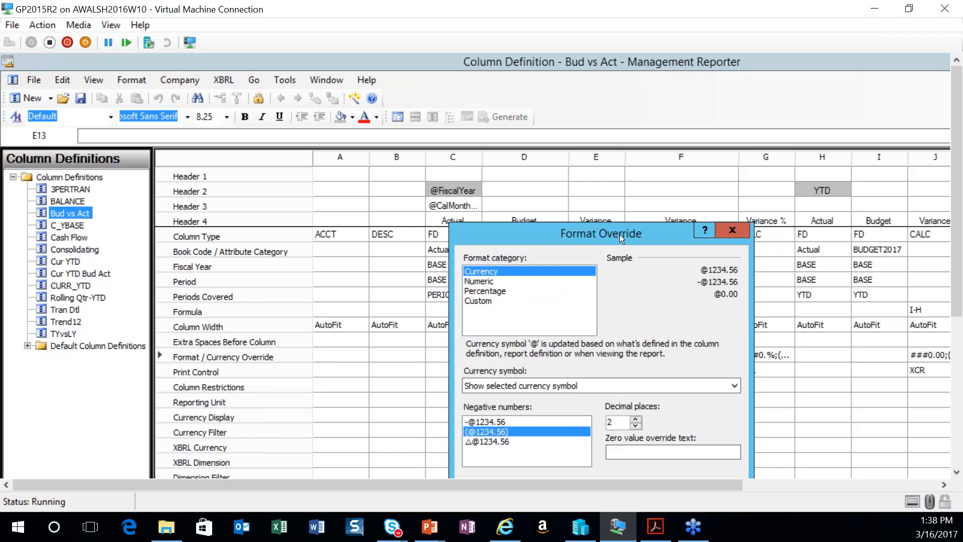
drag(620, 234, 628, 170)
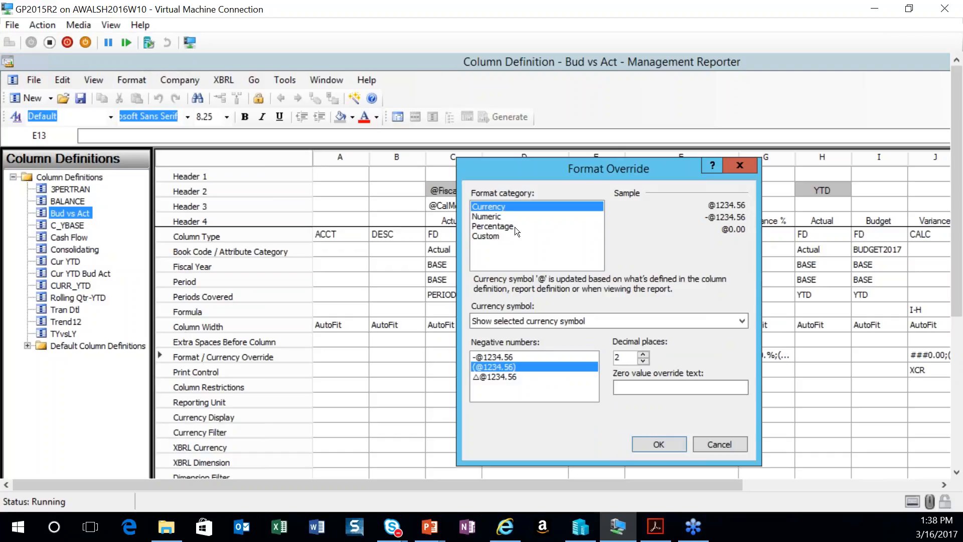
click(741, 166)
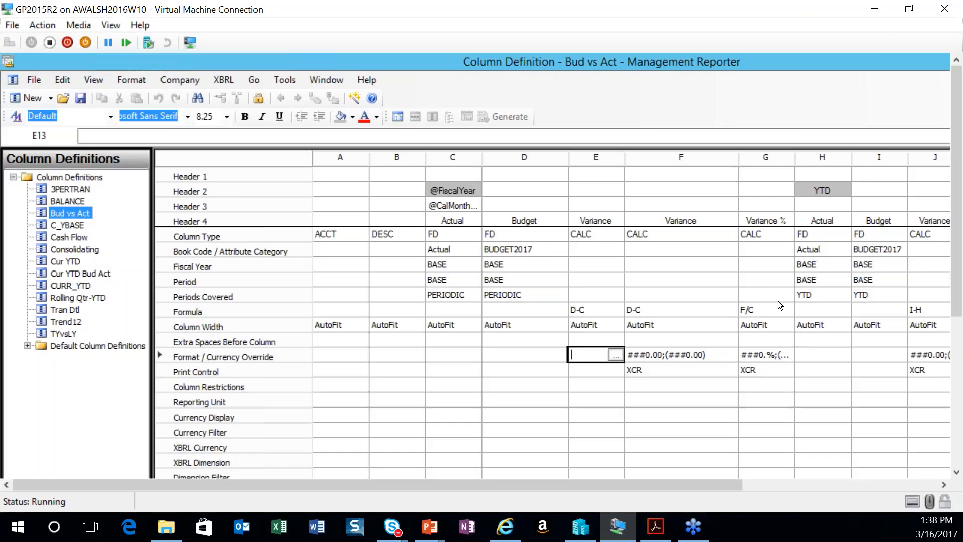
Step: Set the format override of Variance % column G to Percentage with 0 decimal places
click(787, 357)
click(788, 356)
click(788, 357)
drag(657, 230, 659, 148)
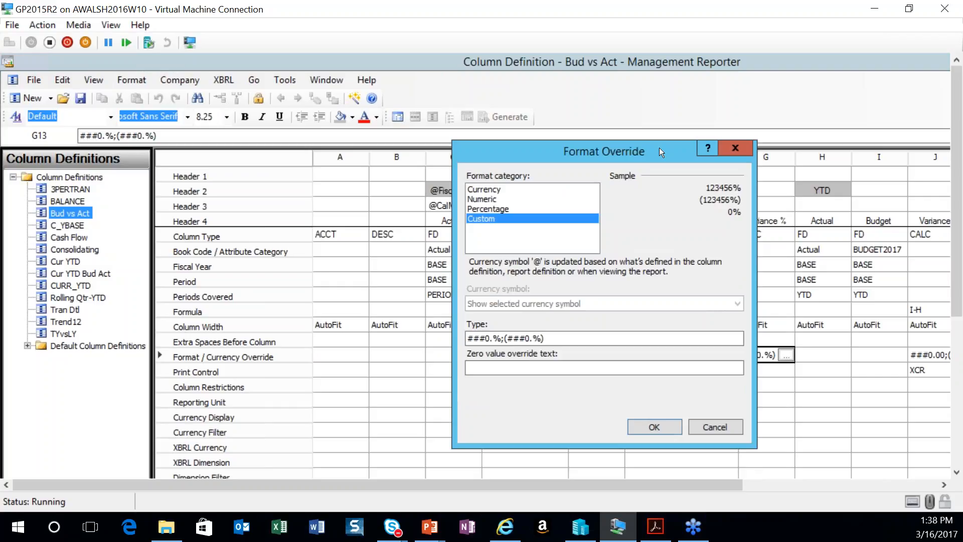
click(496, 209)
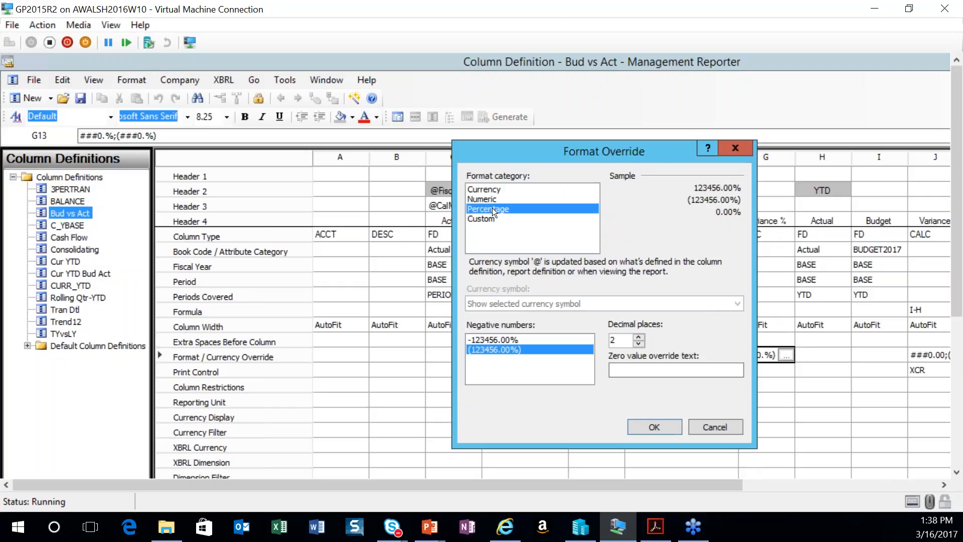
click(639, 344)
click(639, 344)
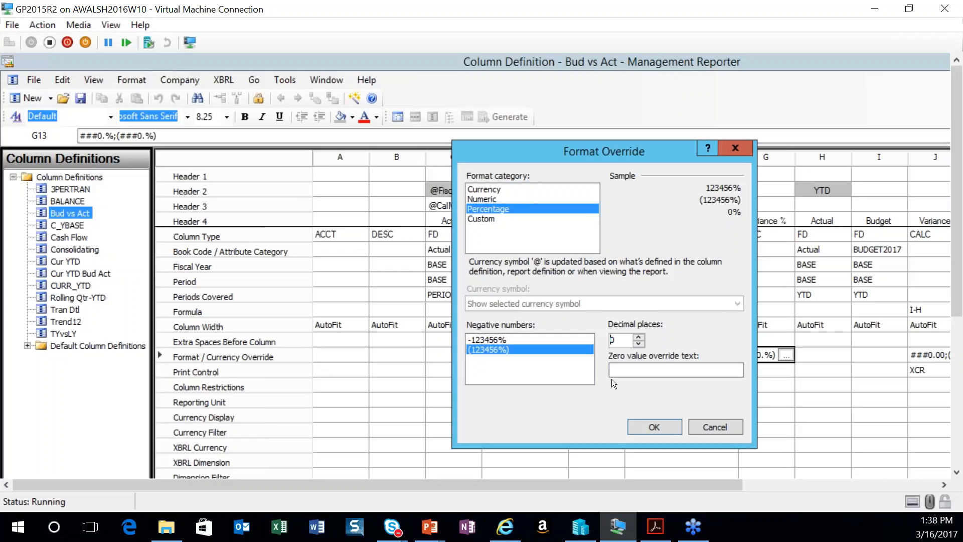
Step: Try "Please check" as the zero value override text for column G, and clear it
key(Tab)
text(Please )
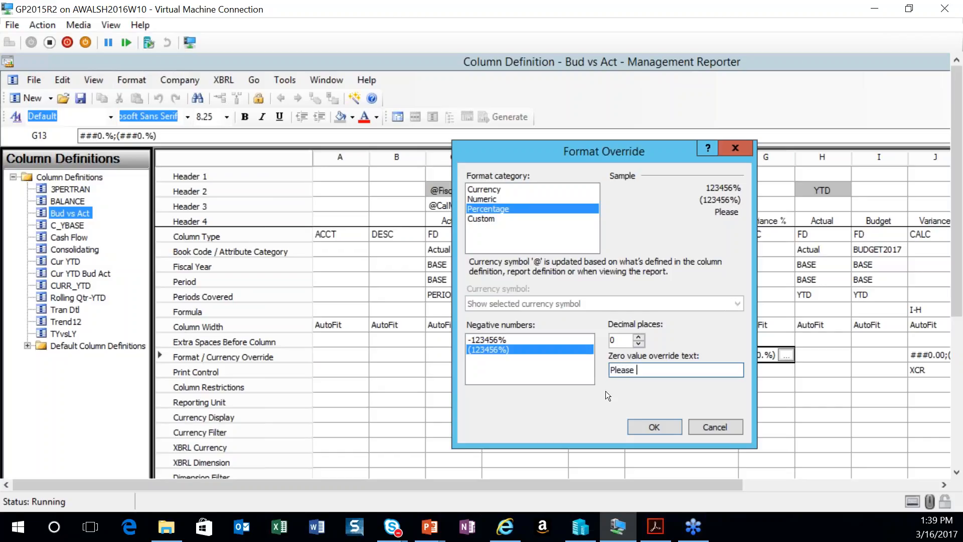
text(check)
key(BackSpace)
key(BackSpace)
key(BackSpace)
key(BackSpace)
key(BackSpace)
key(BackSpace)
key(BackSpace)
key(BackSpace)
key(BackSpace)
key(BackSpace)
key(BackSpace)
key(BackSpace)
Step: Try "Zero" as the zero value override text, clear it, and accept the format override for column G
text(Zero)
key(BackSpace)
key(BackSpace)
key(BackSpace)
text(ero)
key(BackSpace)
key(BackSpace)
key(BackSpace)
key(BackSpace)
click(646, 427)
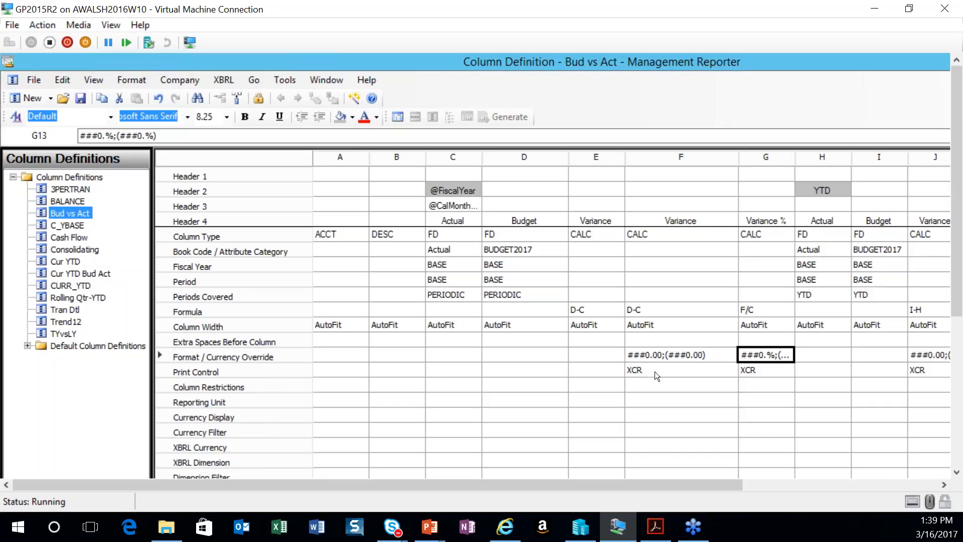
Step: Review the print control options for Variance column F, including the XCR sign change option, without changing them
double_click(727, 369)
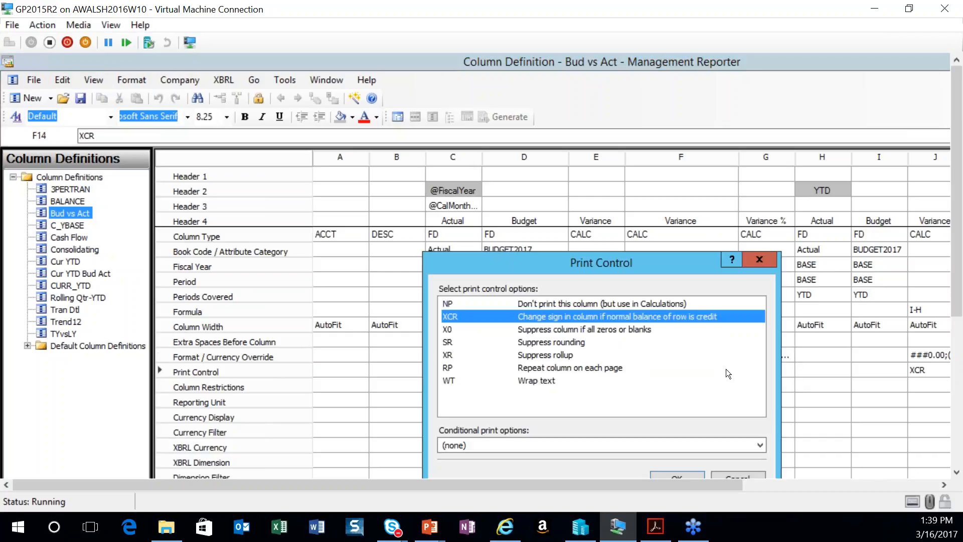
drag(674, 264, 612, 154)
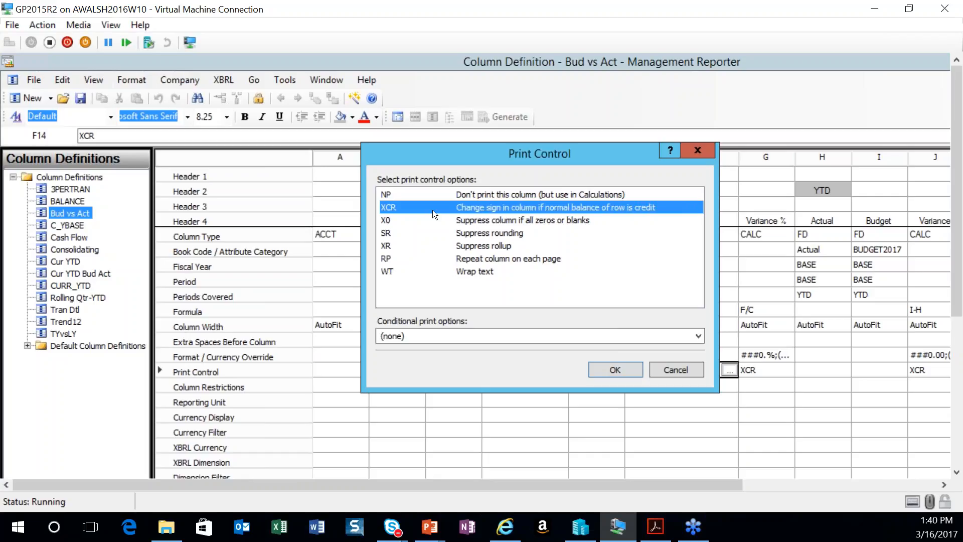
click(688, 151)
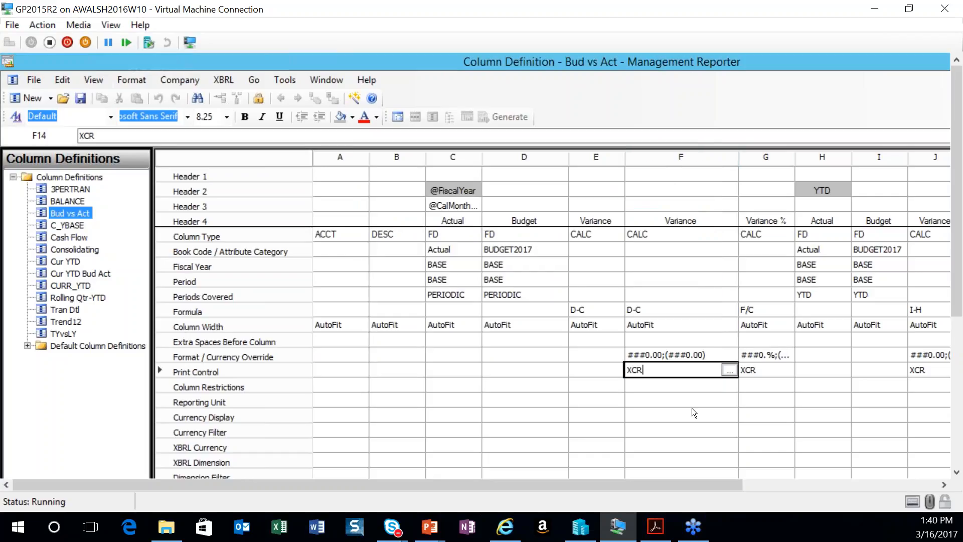
click(629, 395)
click(652, 371)
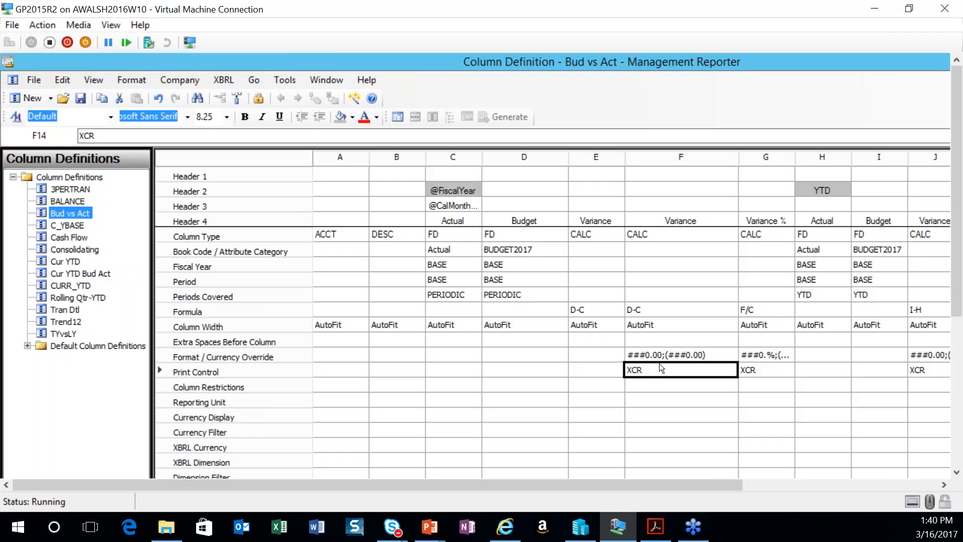
Step: Delete the added Variance column E from the Bud vs Act column definition
click(588, 160)
right_click(585, 161)
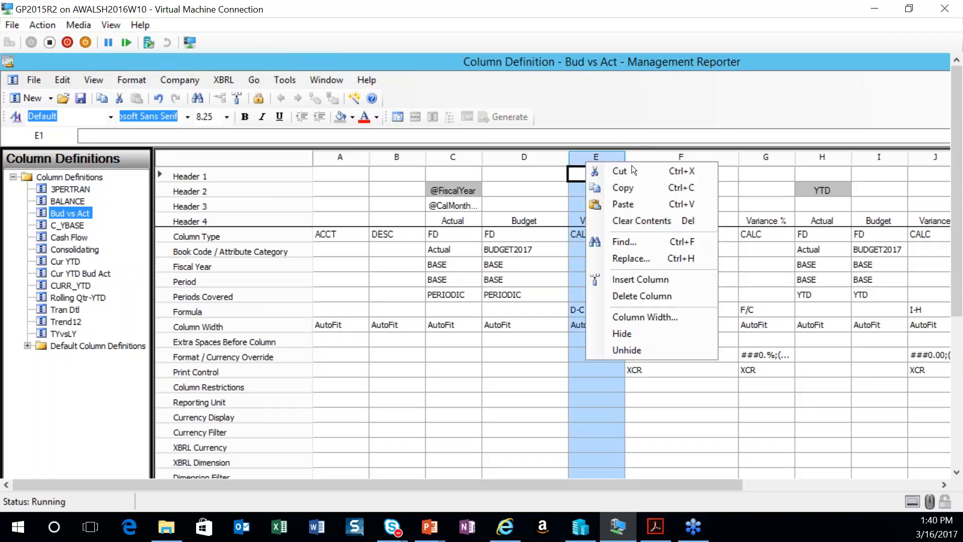
click(630, 297)
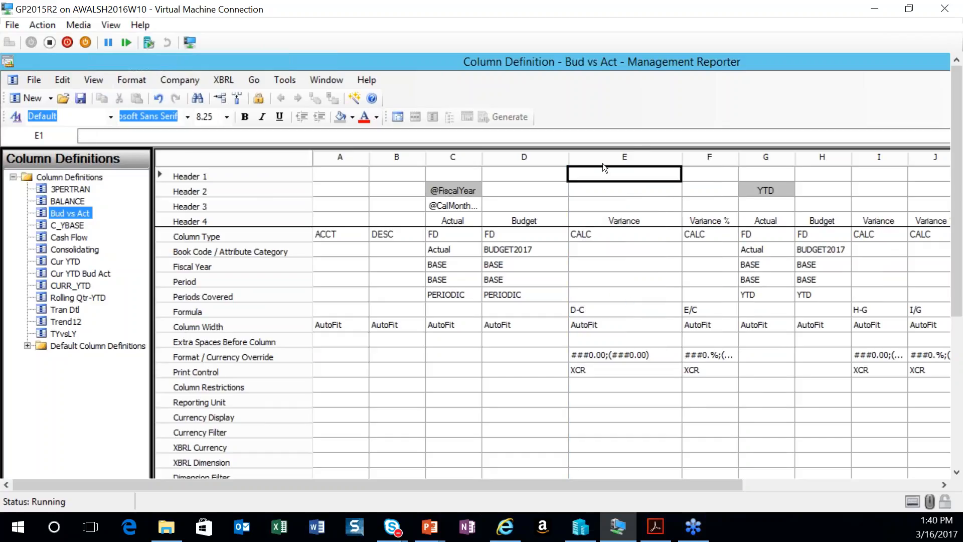
Step: Set the book code of periodic budget column D to BUD2017
click(571, 249)
click(553, 249)
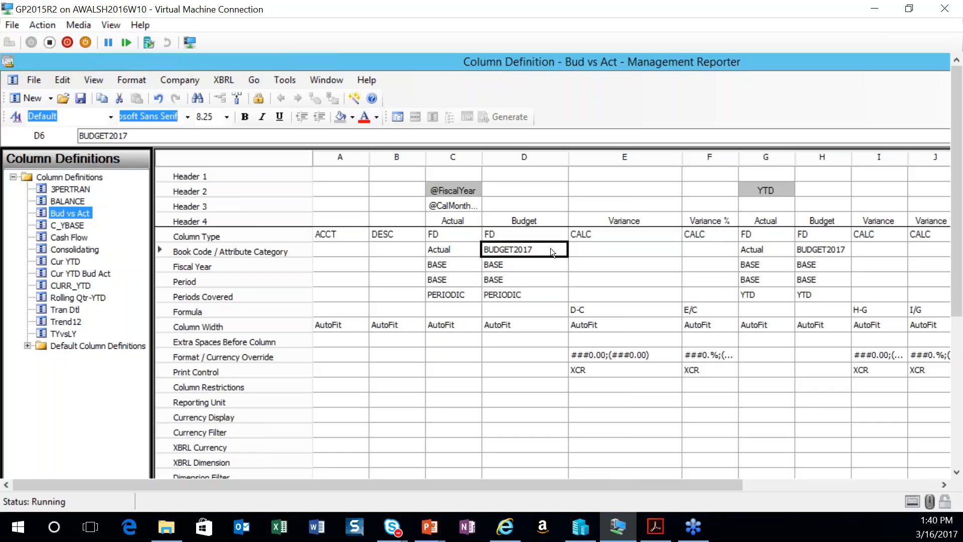
click(558, 248)
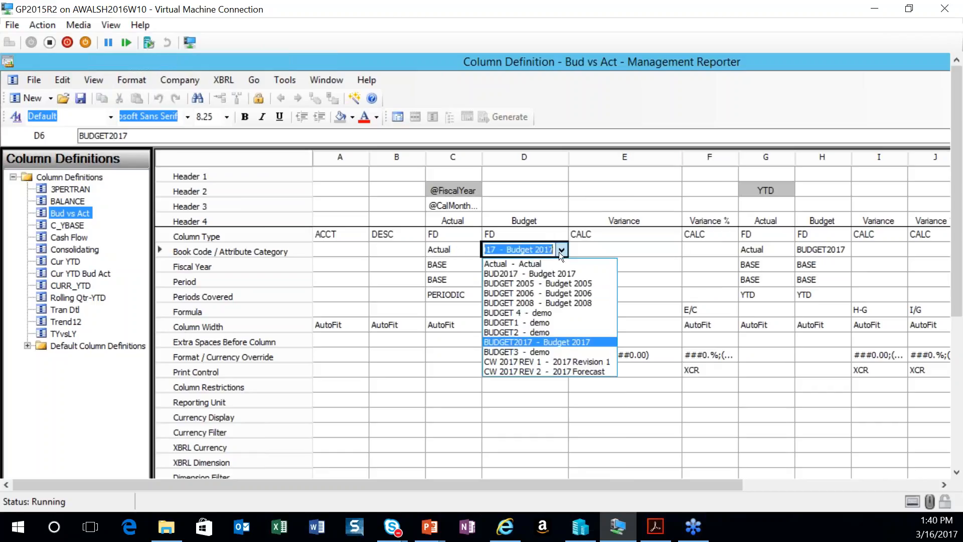
click(505, 273)
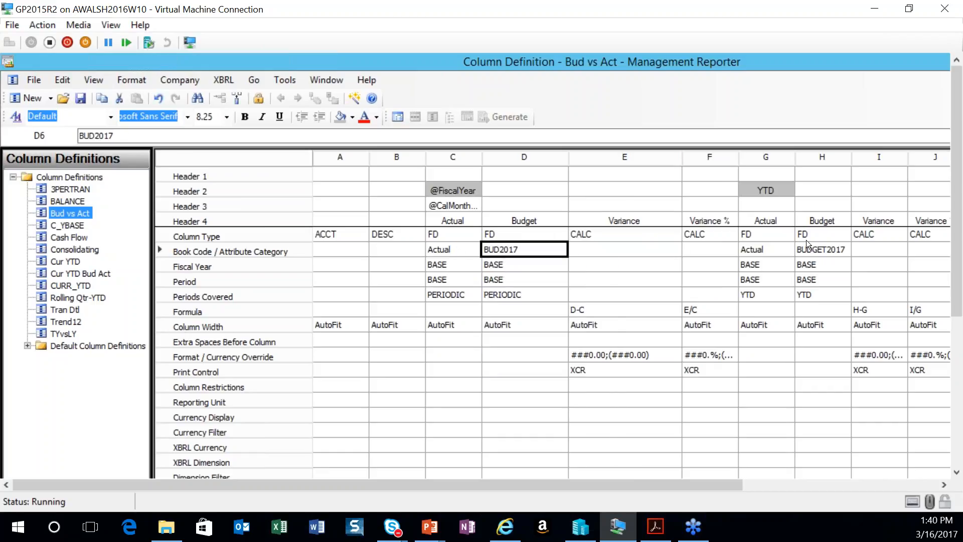
Step: Set the book code of YTD budget column H to BUD2017 and narrow Variance column E
click(833, 248)
click(842, 248)
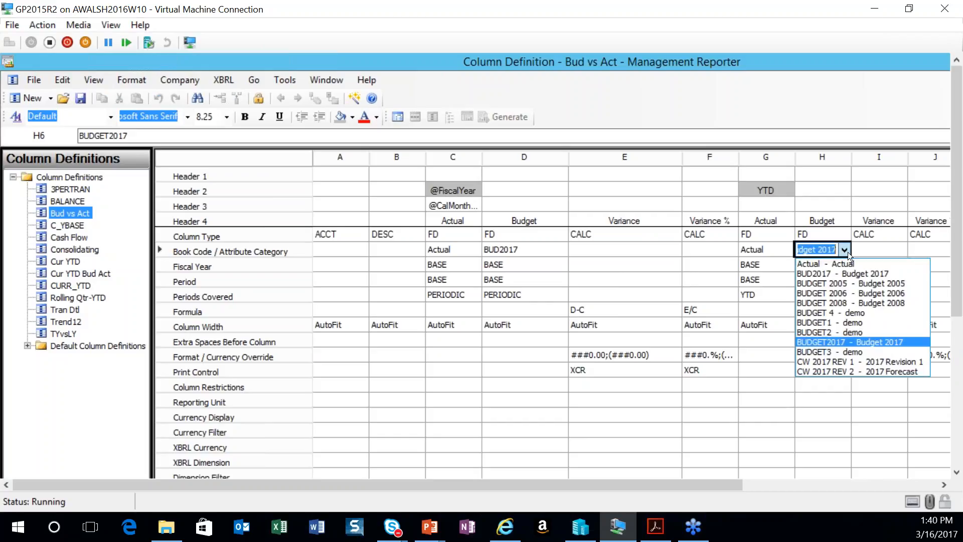
click(833, 272)
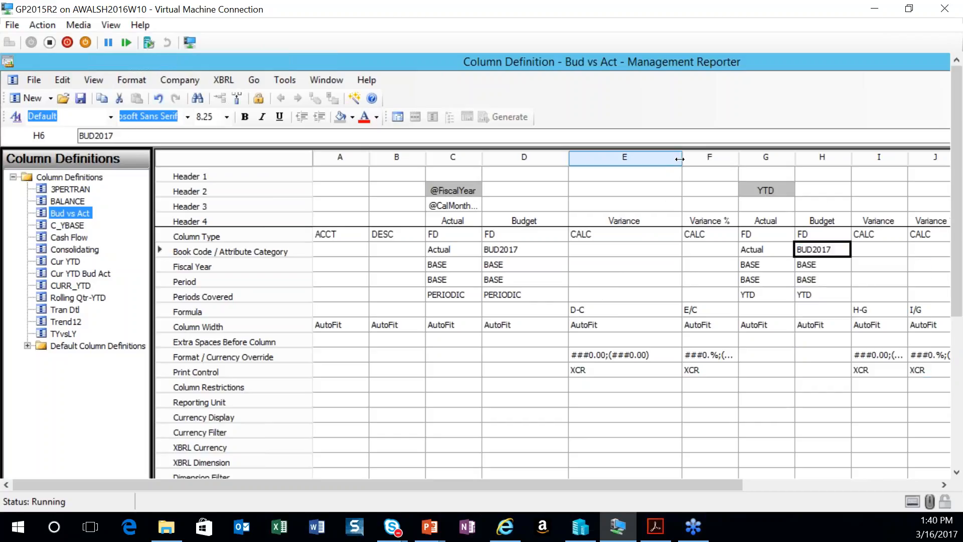
drag(681, 158, 637, 161)
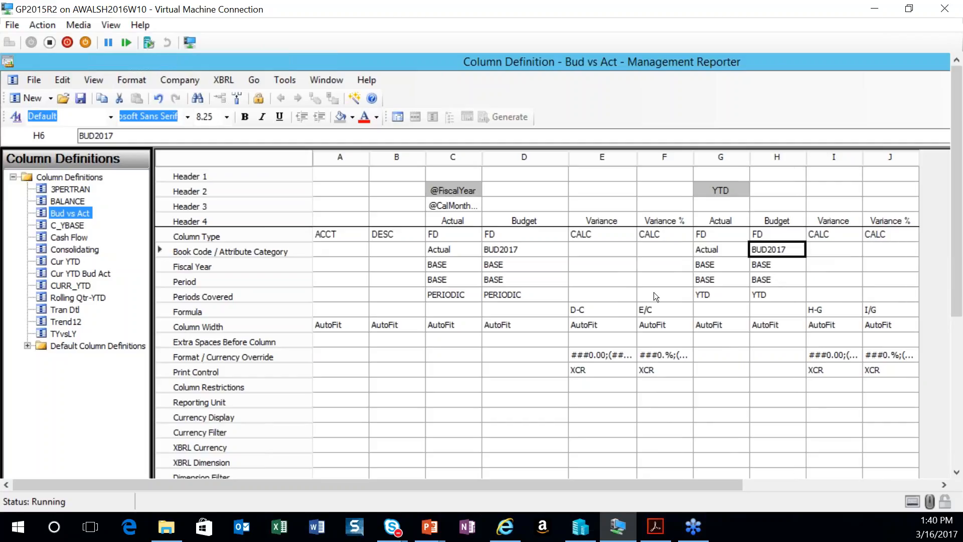
Step: Save the Bud vs Act column definition and generate the Bud vs Act report from its report definition
click(81, 98)
click(80, 99)
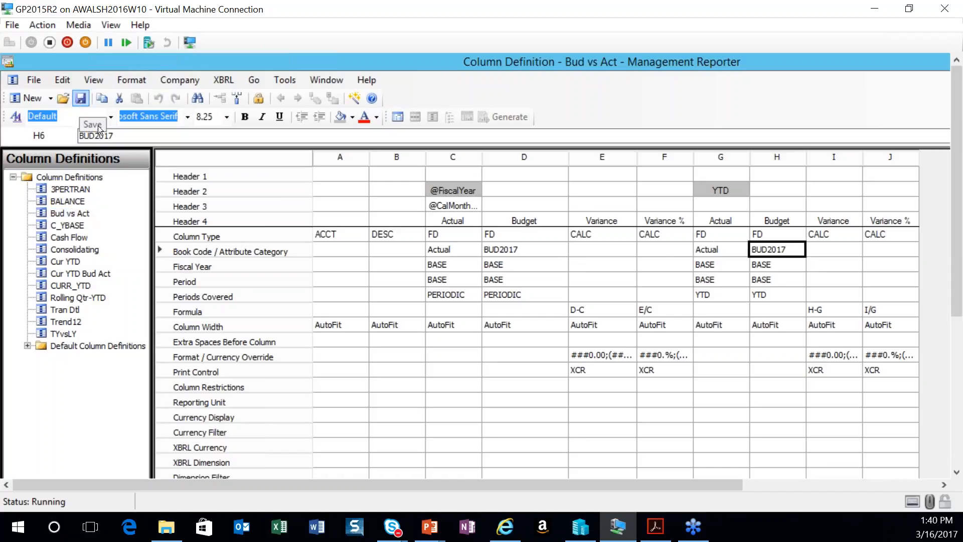
click(397, 118)
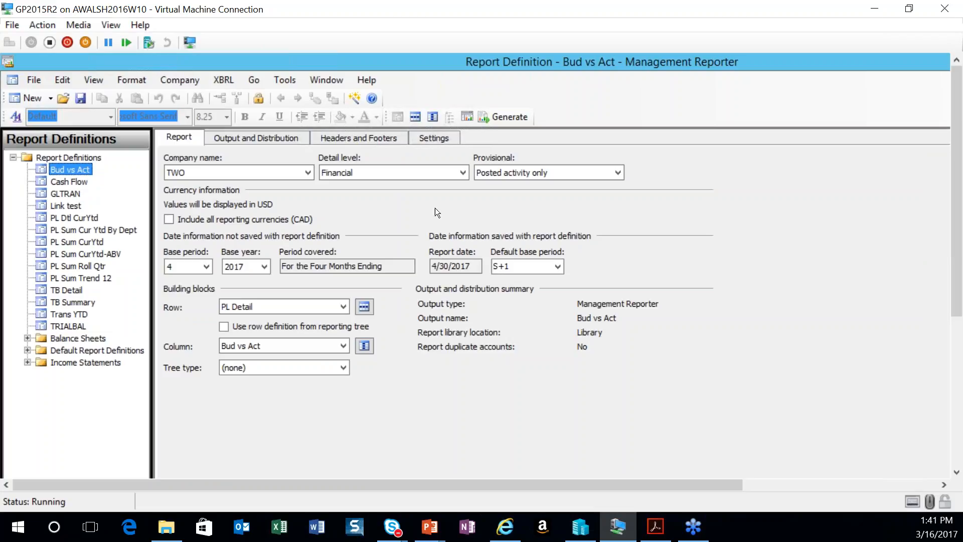
click(80, 98)
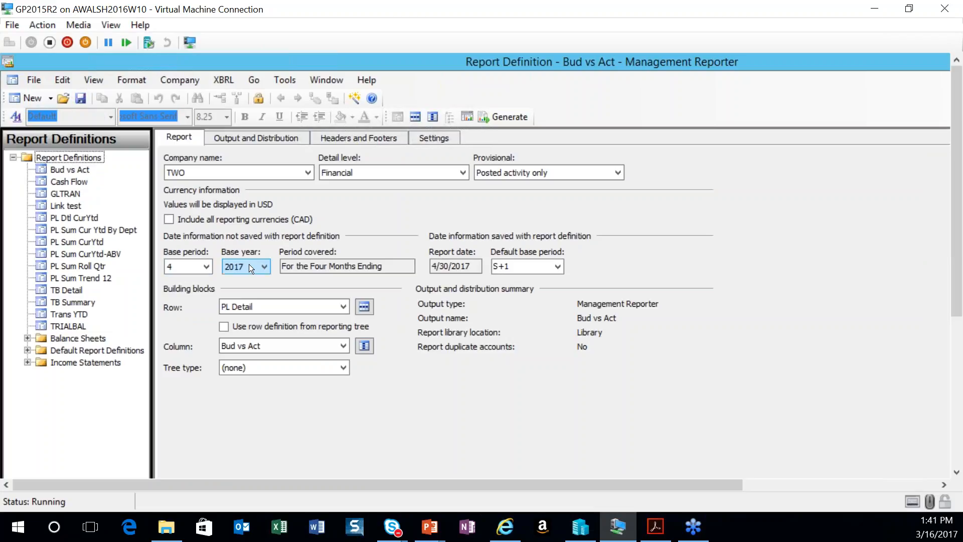
click(493, 117)
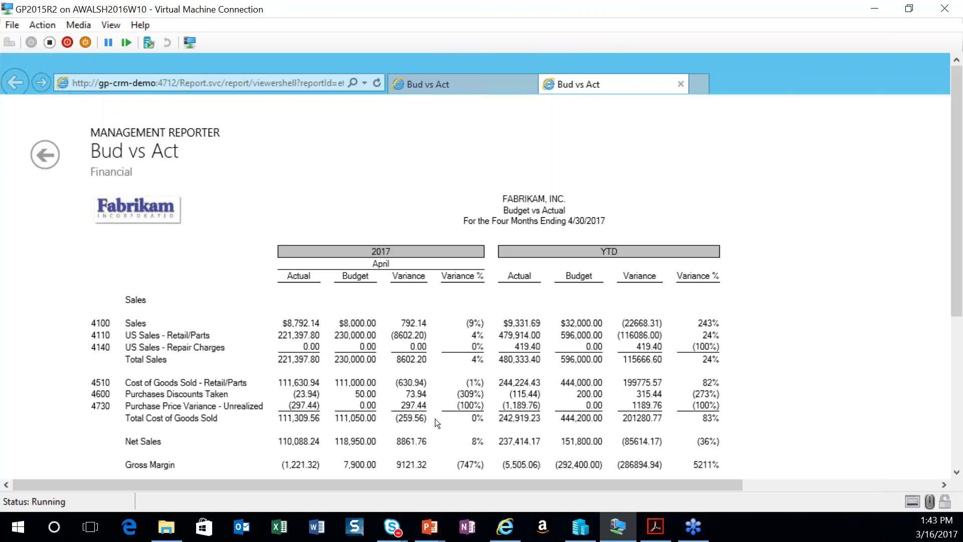
Step: Examine the generated Bud vs Act report down to the Employee Count and Headcount Allocation lines
scroll(435, 419, down, 3)
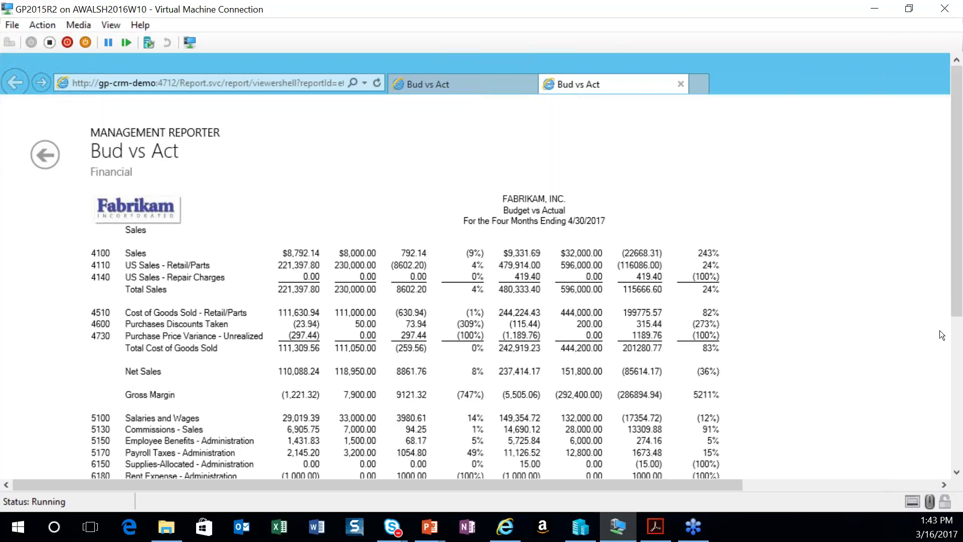
drag(957, 302, 957, 429)
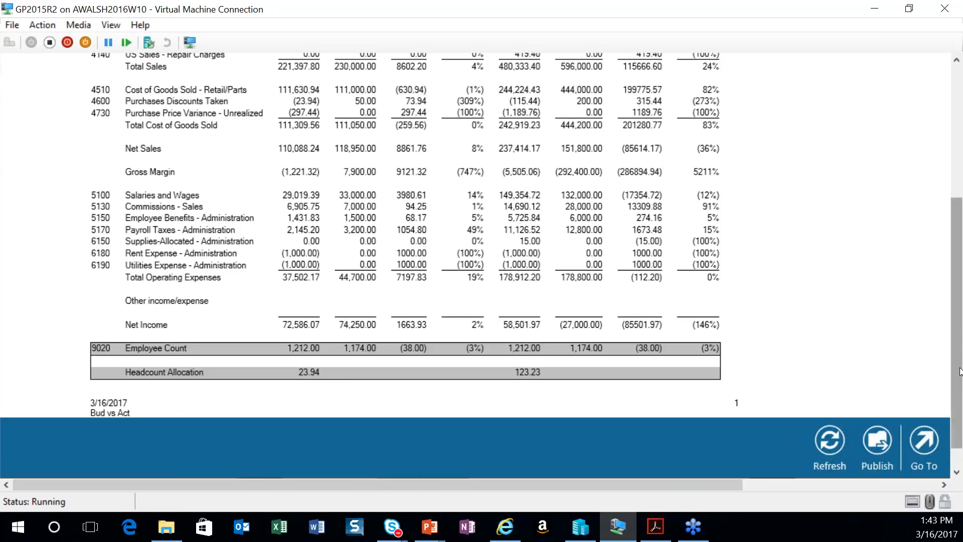
scroll(959, 351, up, 1)
mouse_move(961, 350)
mouse_down()
mouse_move(961, 322)
mouse_move(961, 336)
mouse_up()
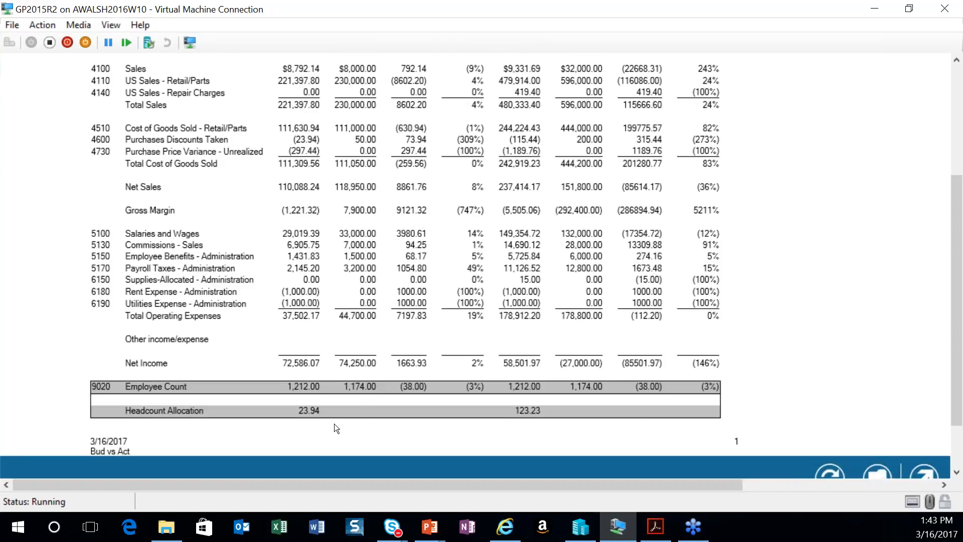
drag(959, 394, 957, 347)
Step: Switch back to the Management Reporter report designer and open the PL Detail row definition used by the report
scroll(957, 346, down, 10)
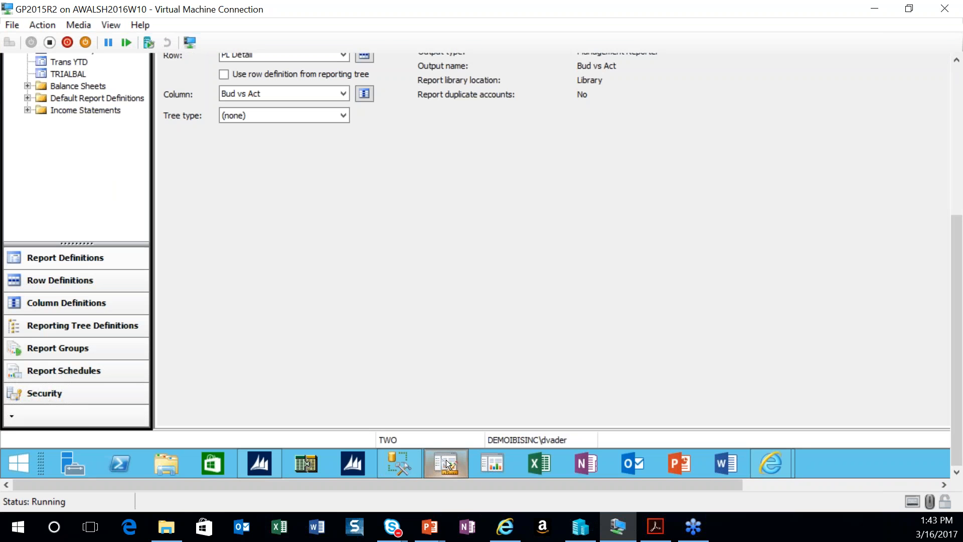
drag(952, 420, 960, 244)
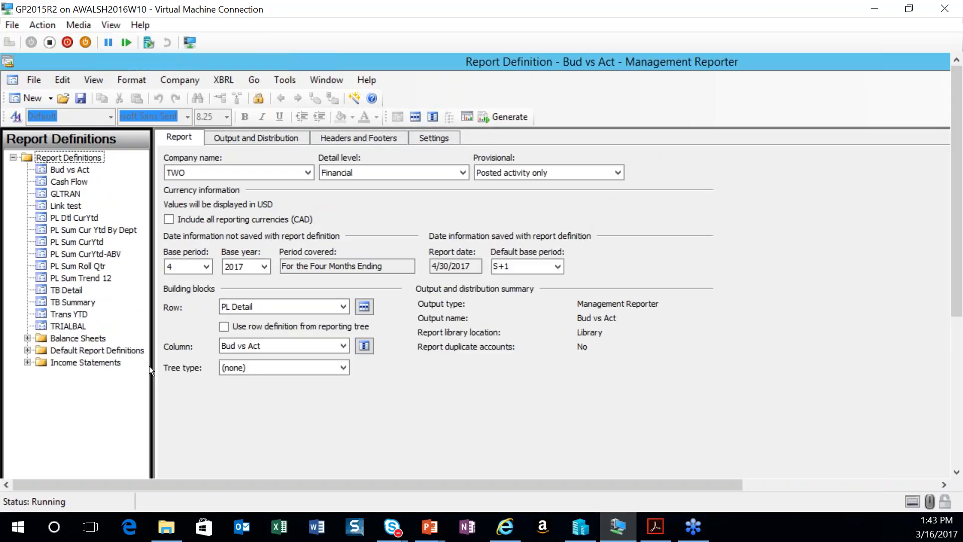
click(365, 307)
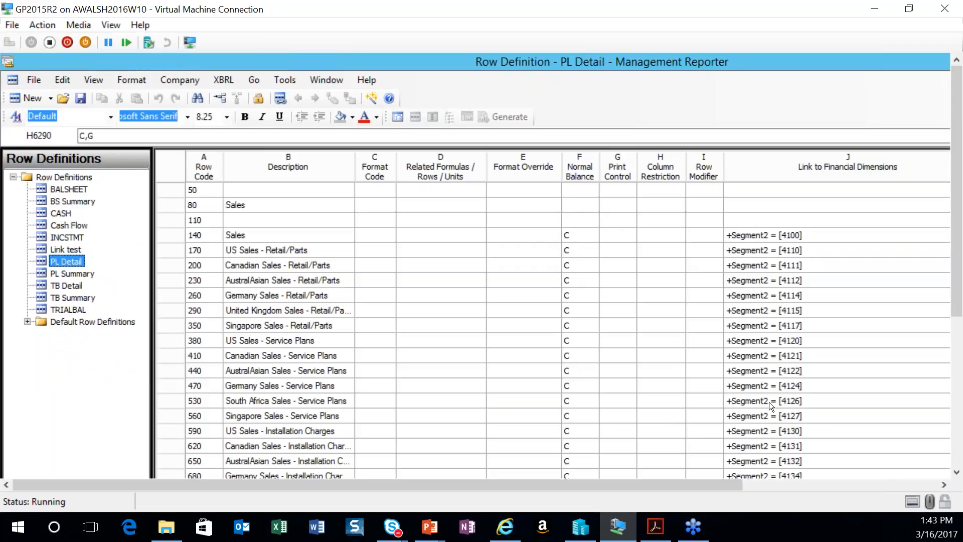
Step: Examine the Headcount Allocation and Employee Count rows at the end of PL Detail, including Employee Count's link to financial dimensions
drag(958, 250, 959, 398)
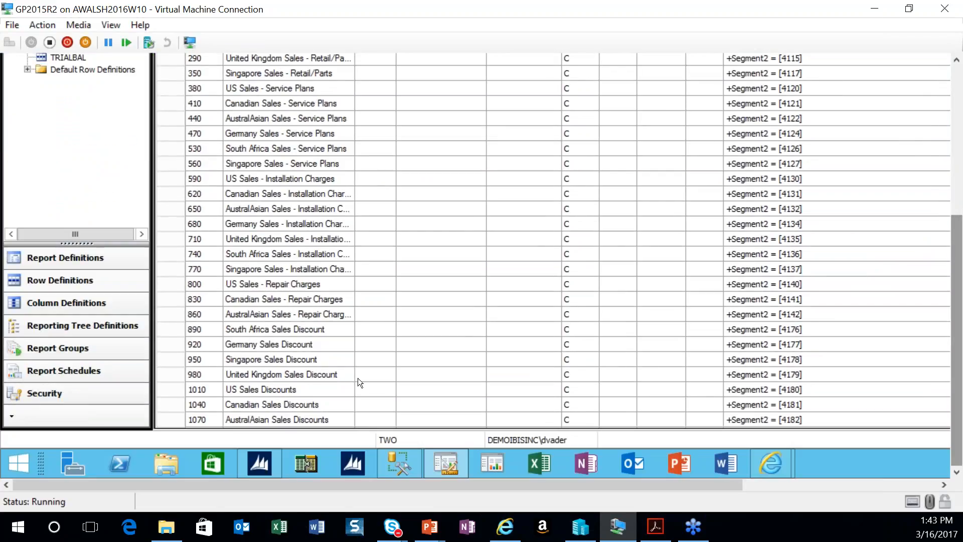
click(308, 388)
scroll(307, 388, down, 1)
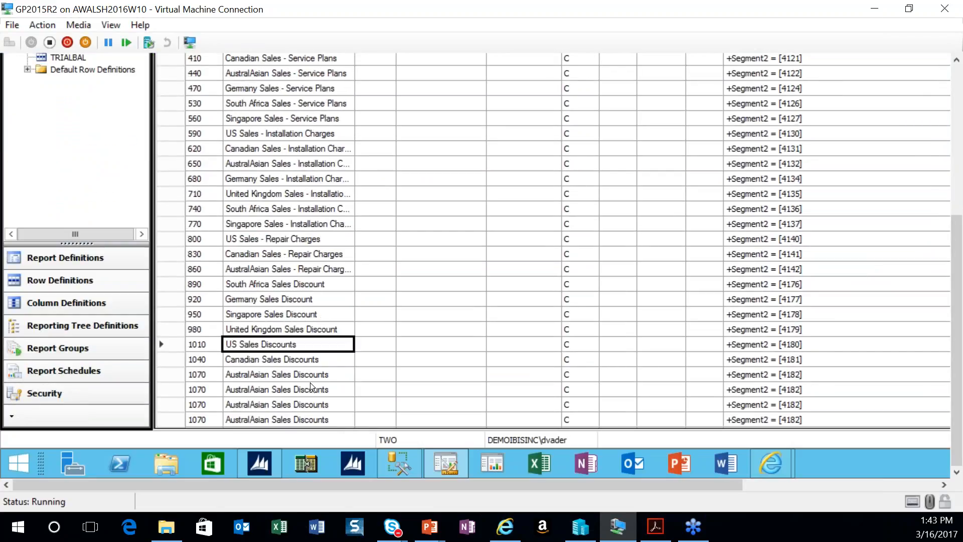
scroll(324, 387, down, 12)
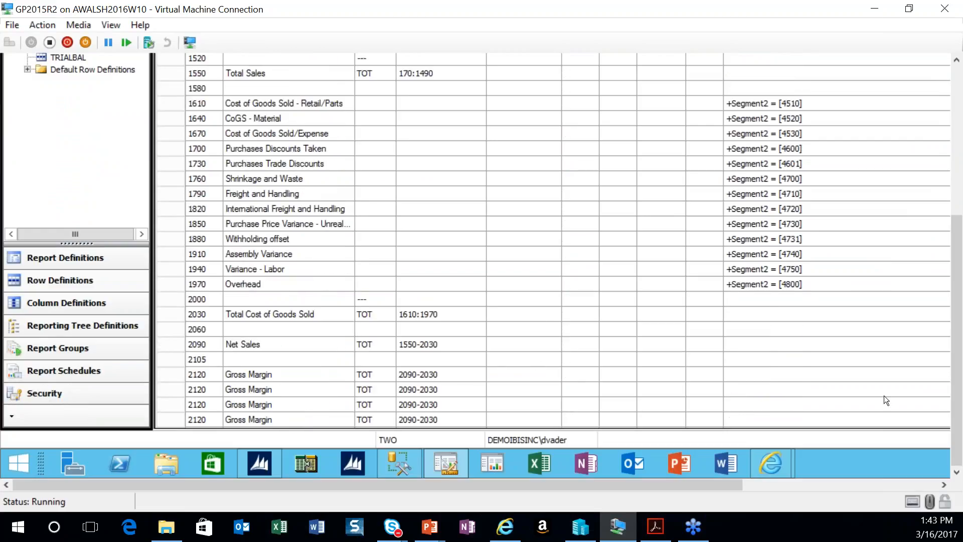
drag(731, 483, 952, 487)
scroll(943, 412, down, 10)
click(942, 413)
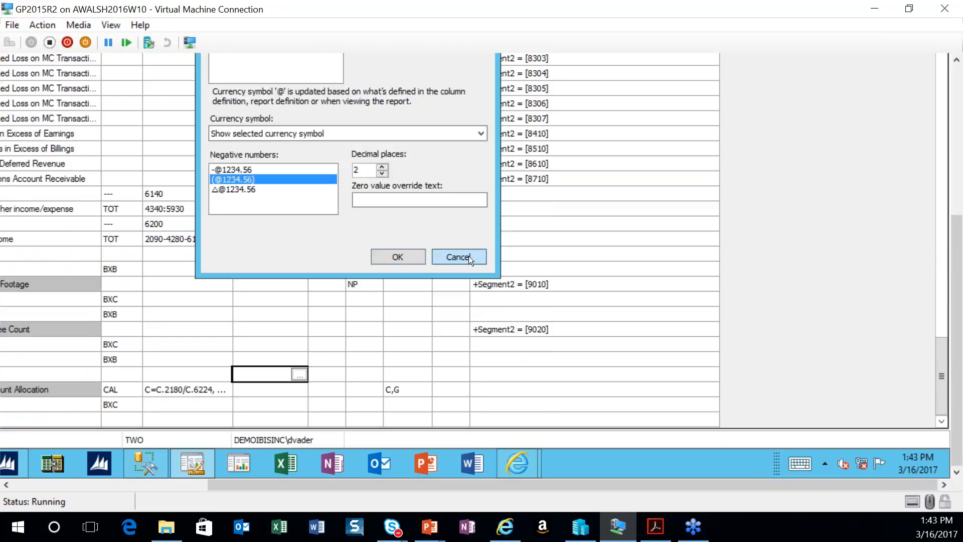
click(468, 257)
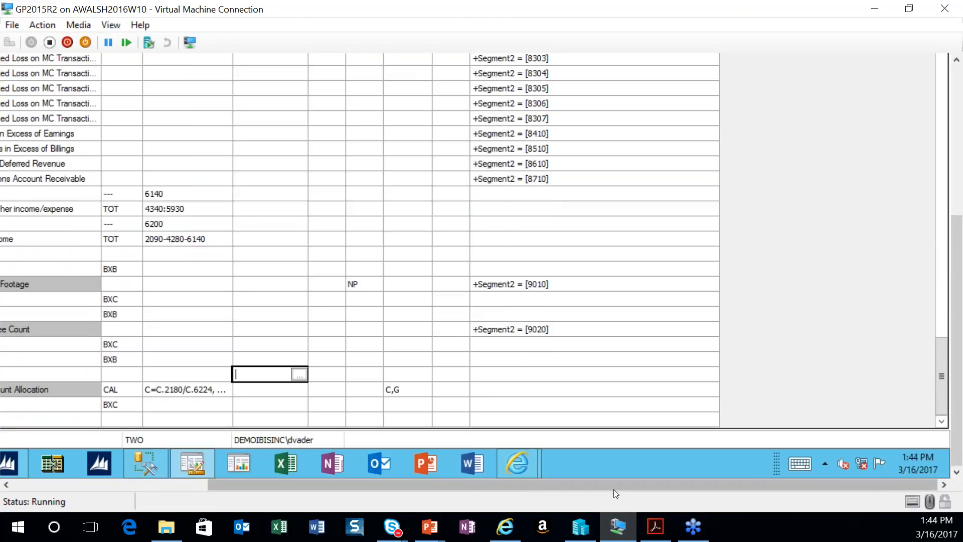
drag(501, 482, 316, 505)
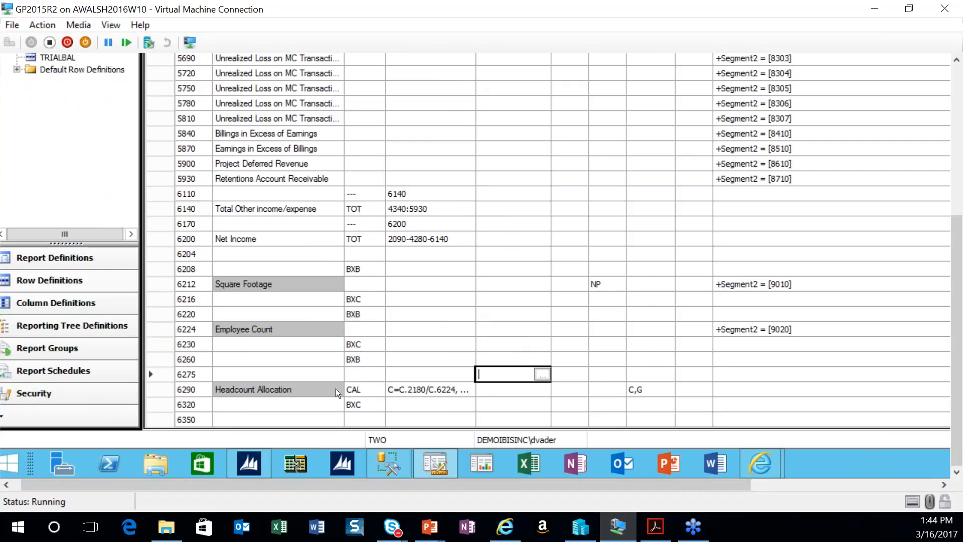
click(243, 393)
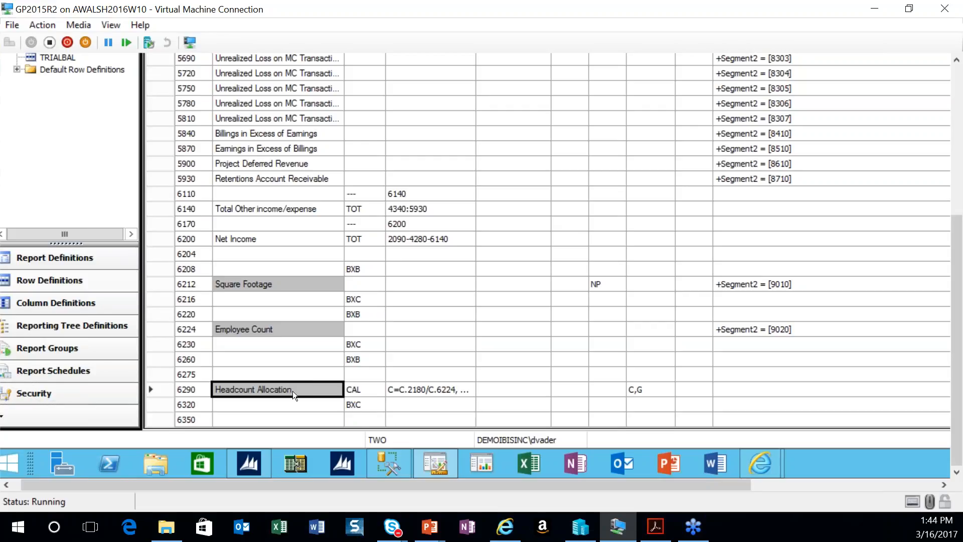
click(231, 330)
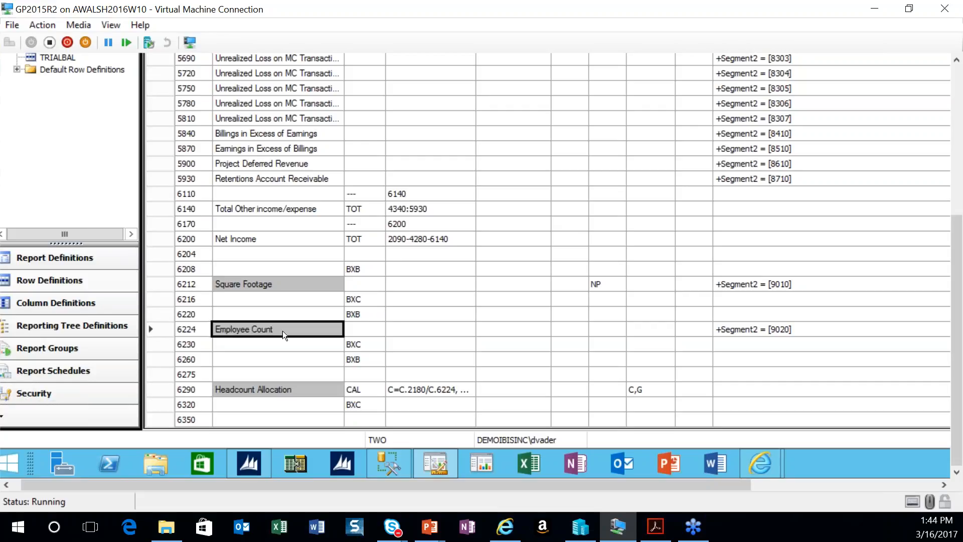
click(802, 330)
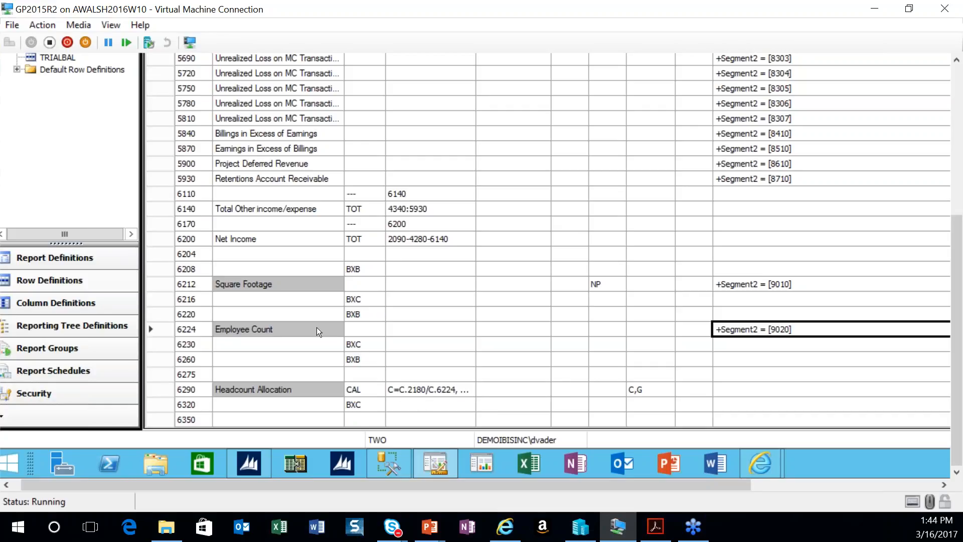
Step: Review the format code options and the full calculation formula of the Headcount Allocation row
click(300, 389)
click(372, 389)
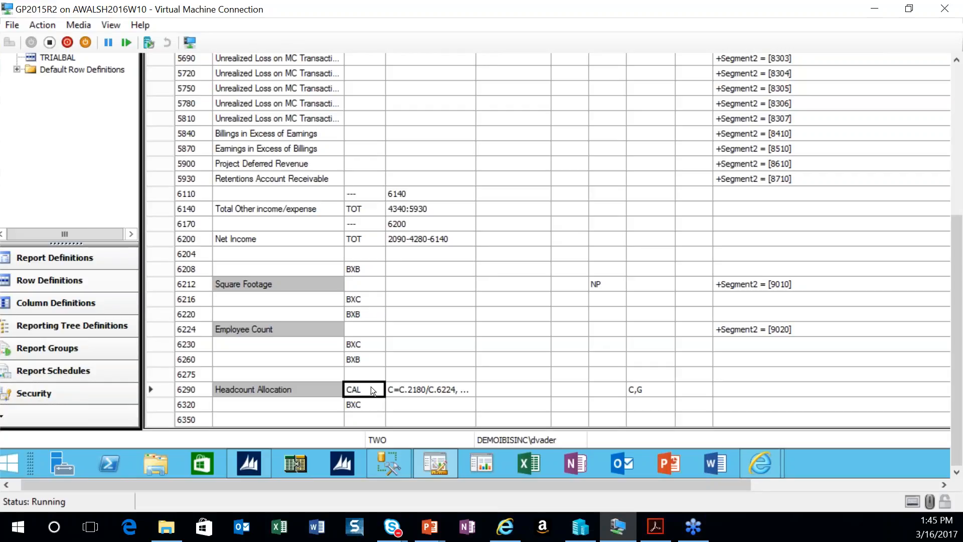
click(378, 389)
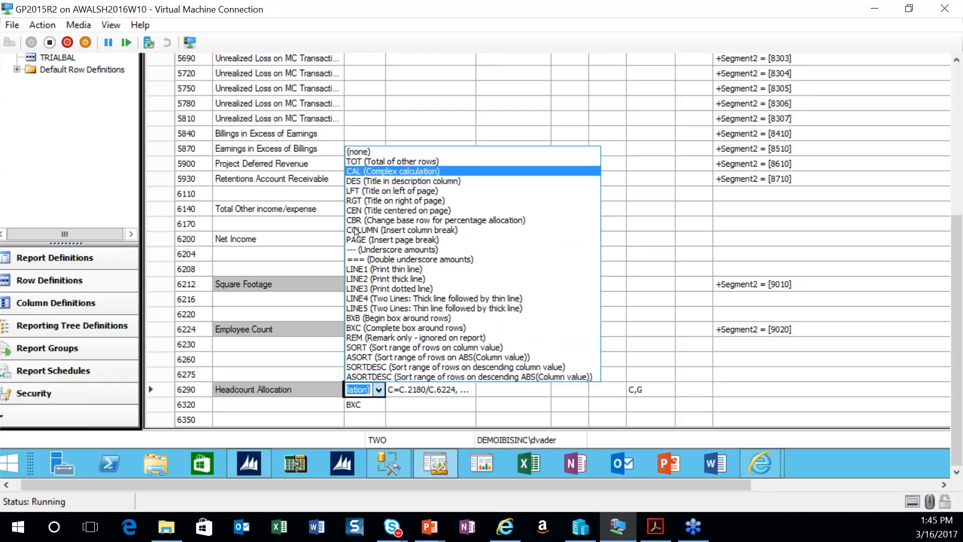
click(443, 390)
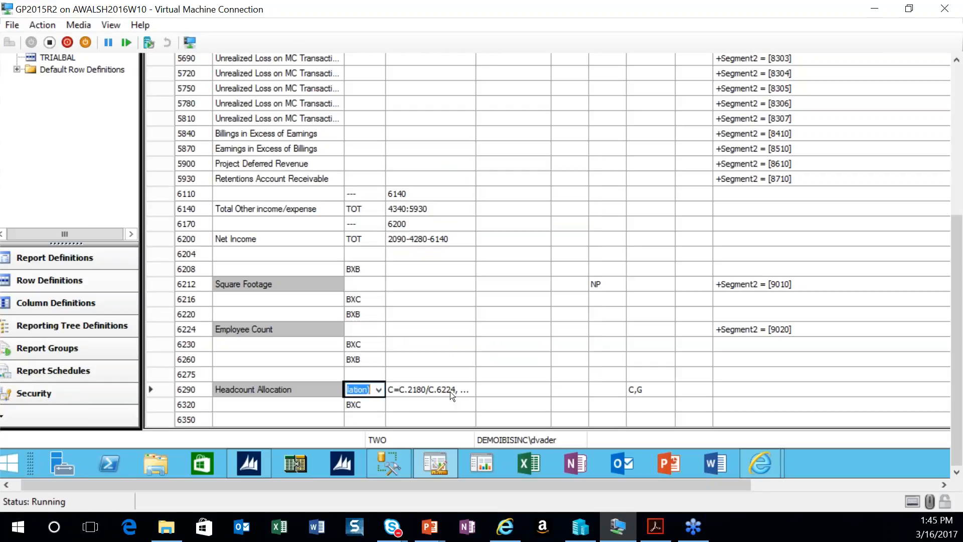
click(461, 387)
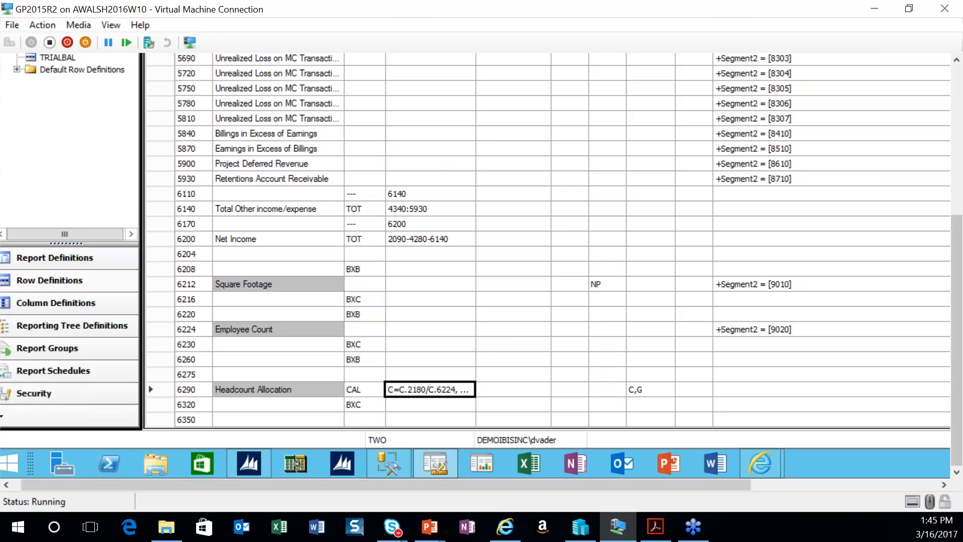
scroll(958, 417, up, 2)
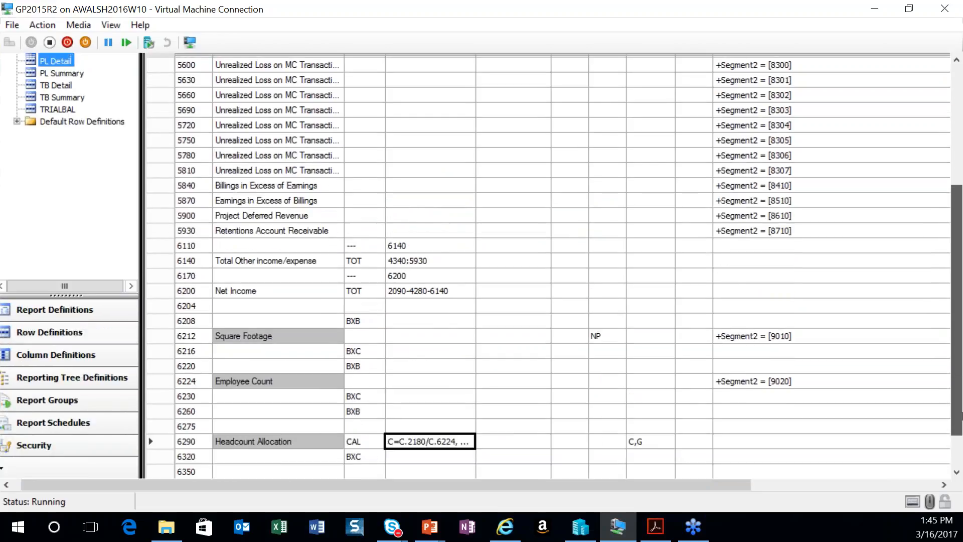
scroll(959, 417, up, 6)
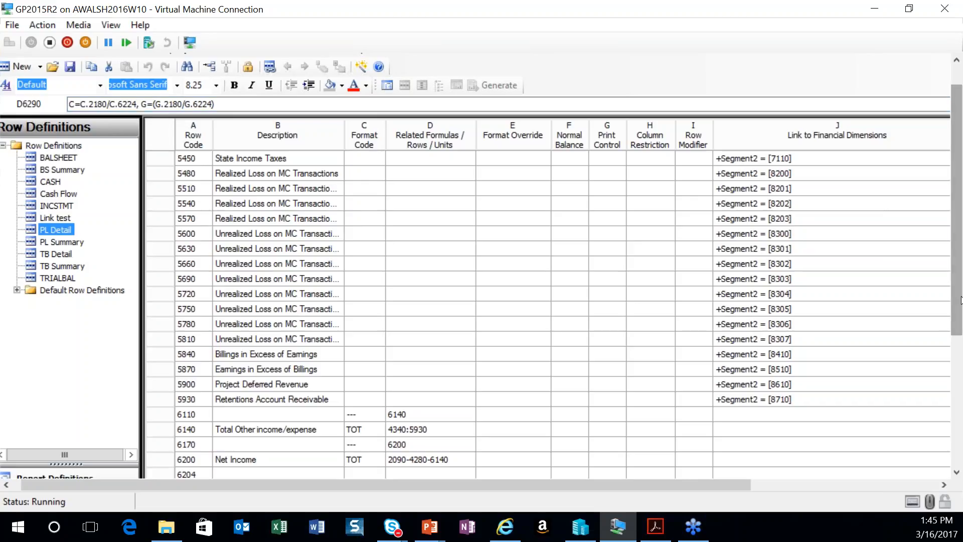
drag(960, 290, 960, 418)
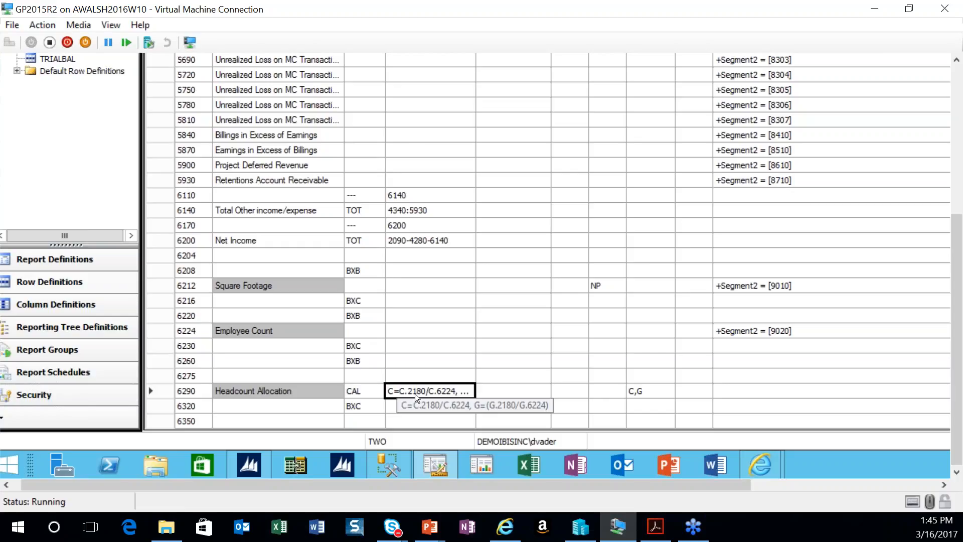
Step: Locate the Salaries and Wages row, code 2180, that the Headcount Allocation formula references
drag(957, 395, 957, 266)
click(368, 303)
scroll(370, 307, up, 15)
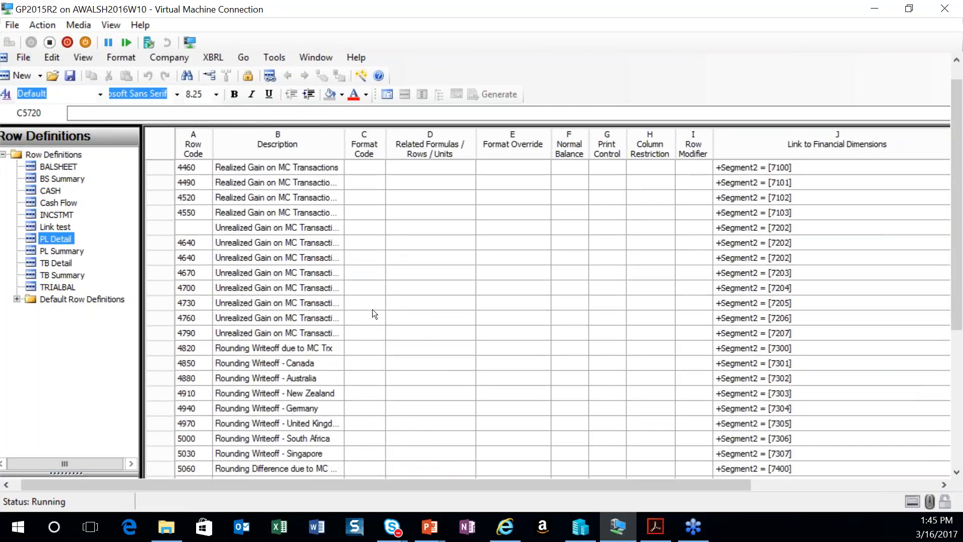
scroll(373, 309, up, 20)
scroll(373, 309, down, 2)
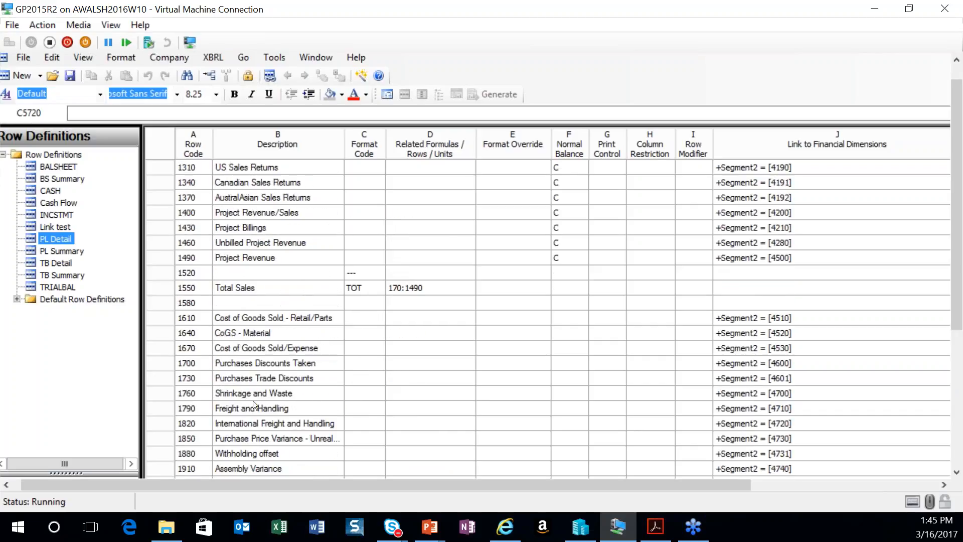
scroll(253, 400, down, 4)
scroll(253, 400, down, 1)
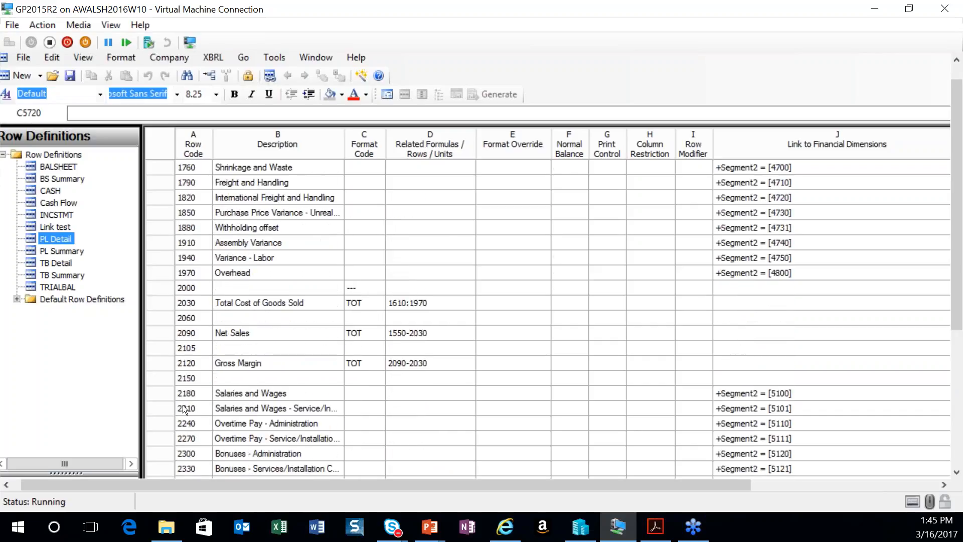
click(276, 394)
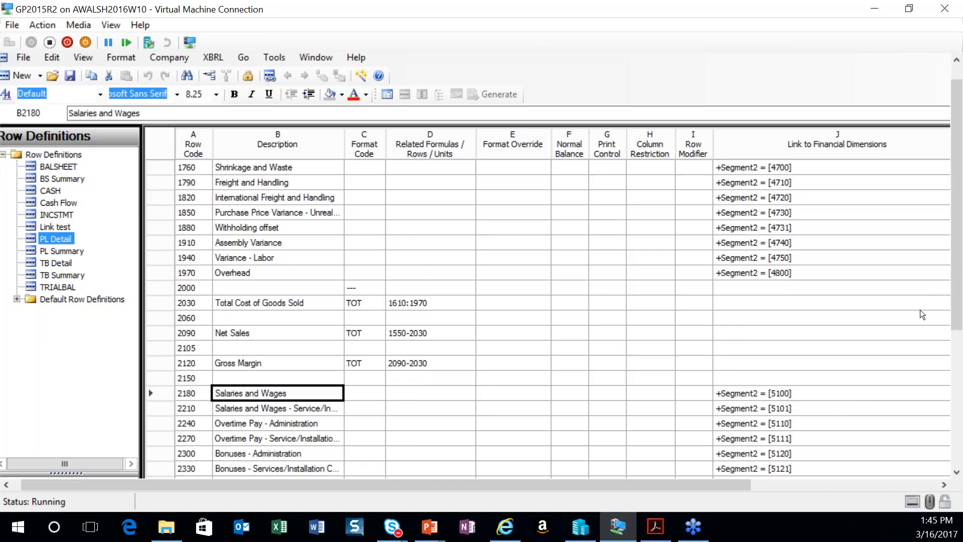
Step: Widen the Related Formulas / Rows / Units column to fit the full Headcount Allocation formula at the end of PL Detail
scroll(959, 301, down, 1)
scroll(957, 311, down, 5)
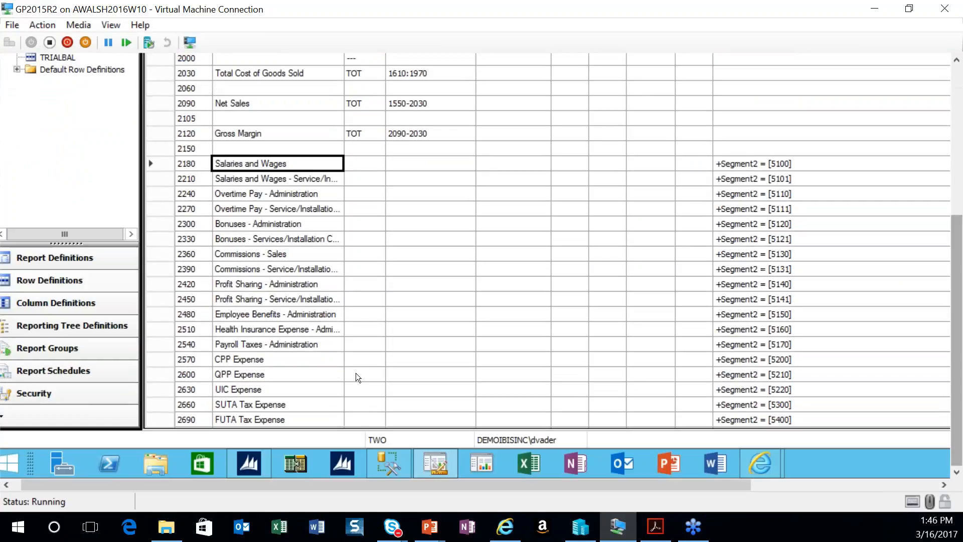
scroll(366, 374, down, 3)
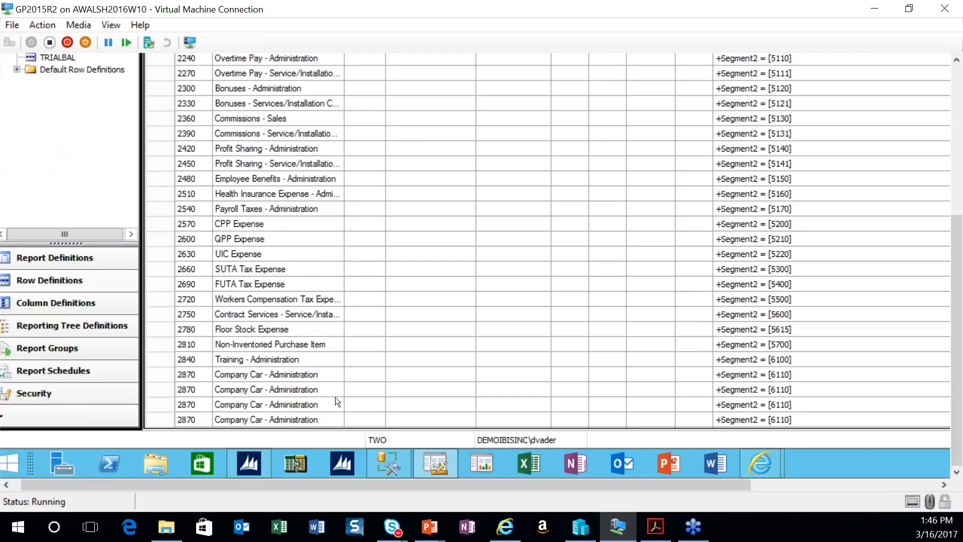
key(ctrl+End)
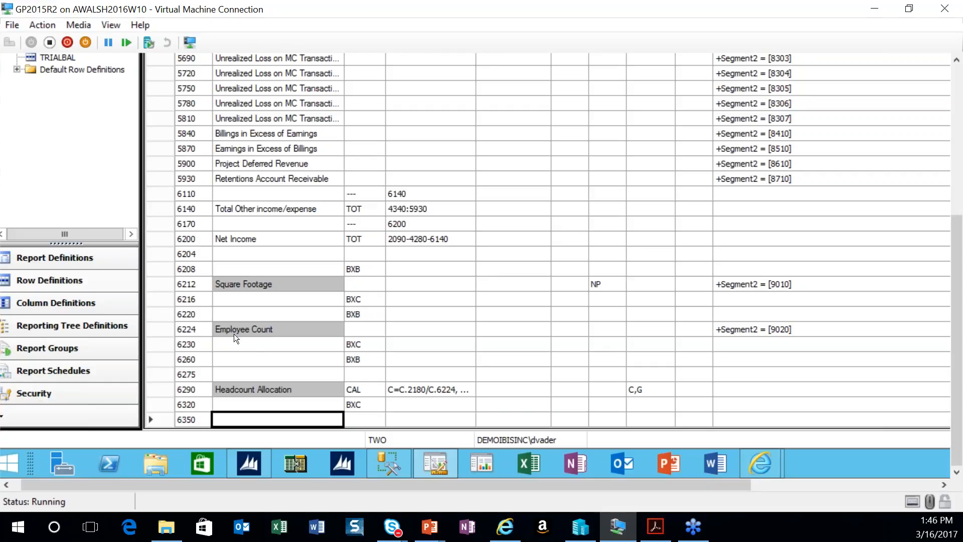
click(469, 390)
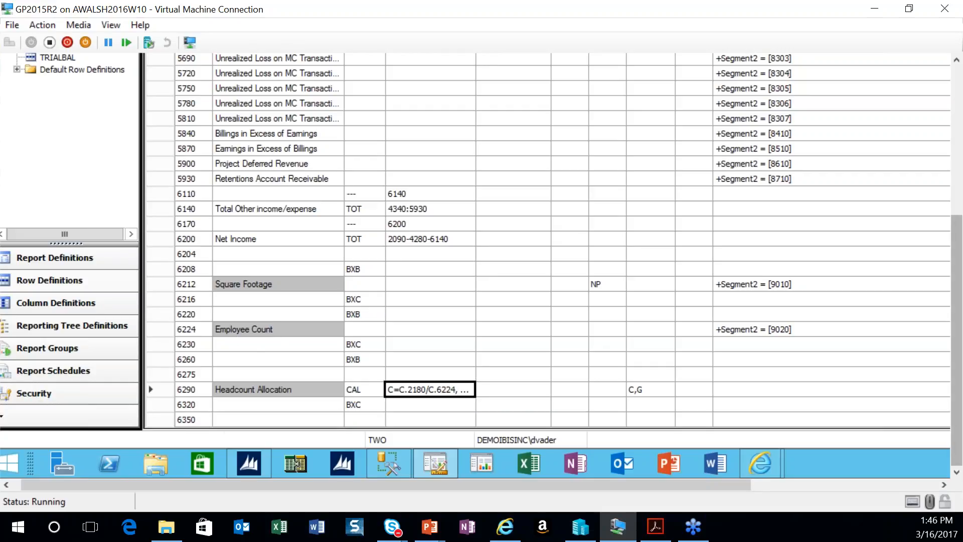
drag(959, 432, 958, 281)
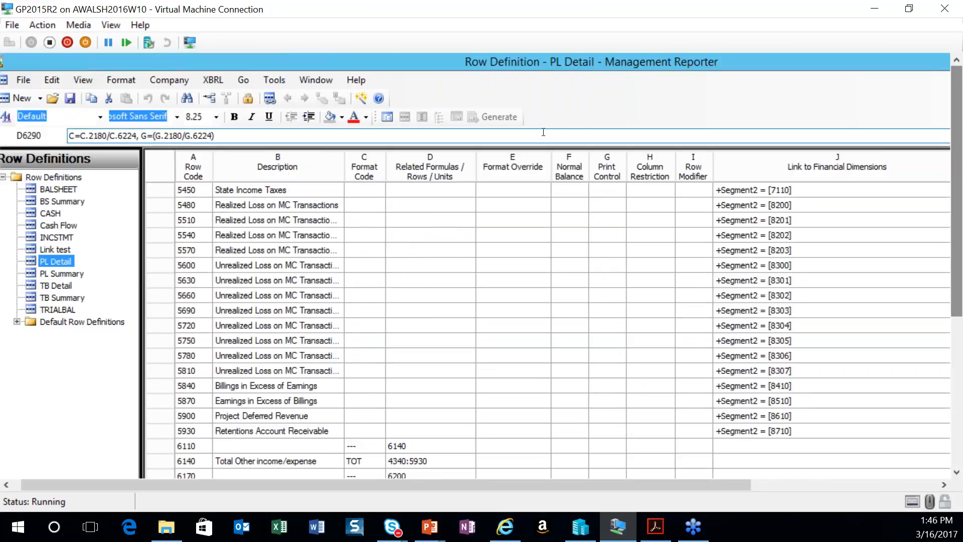
drag(474, 171, 694, 167)
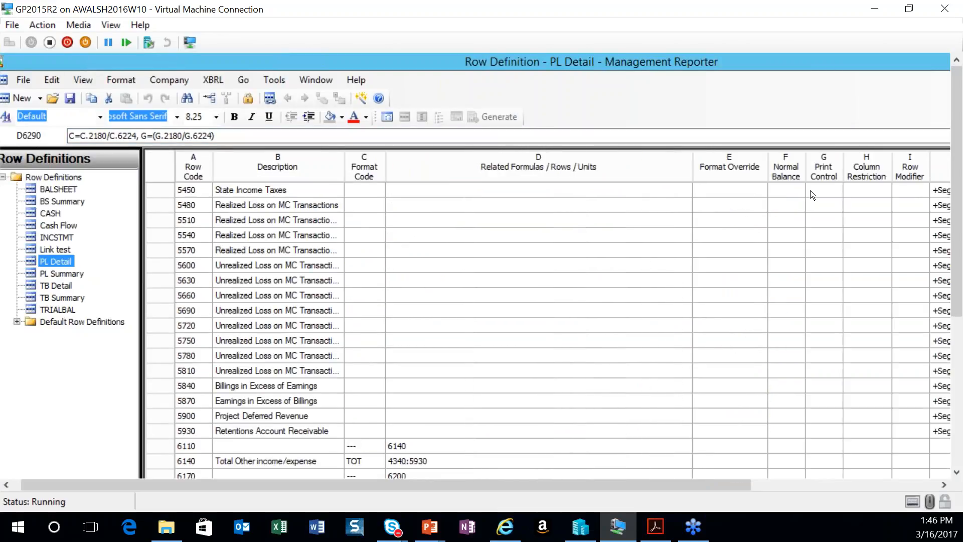
drag(958, 206, 958, 358)
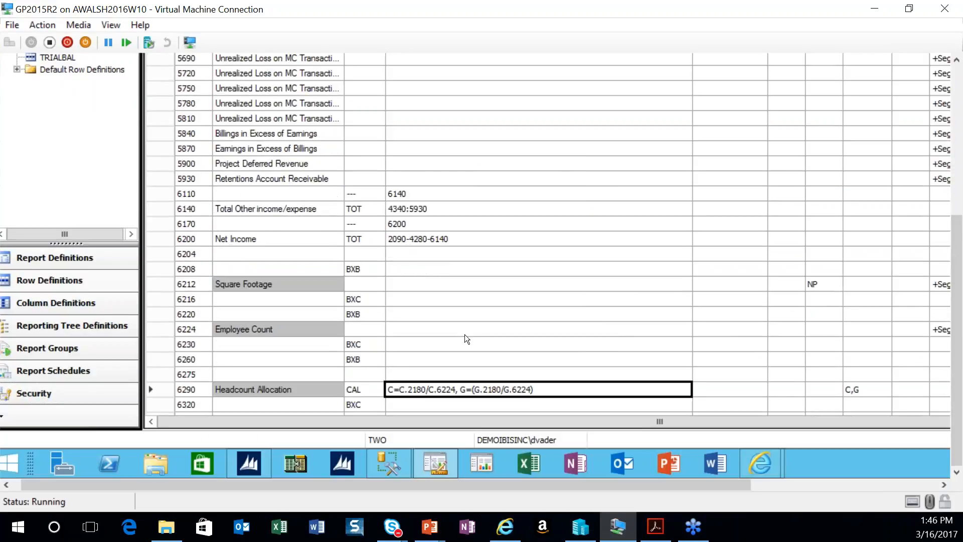
scroll(467, 333, down, 1)
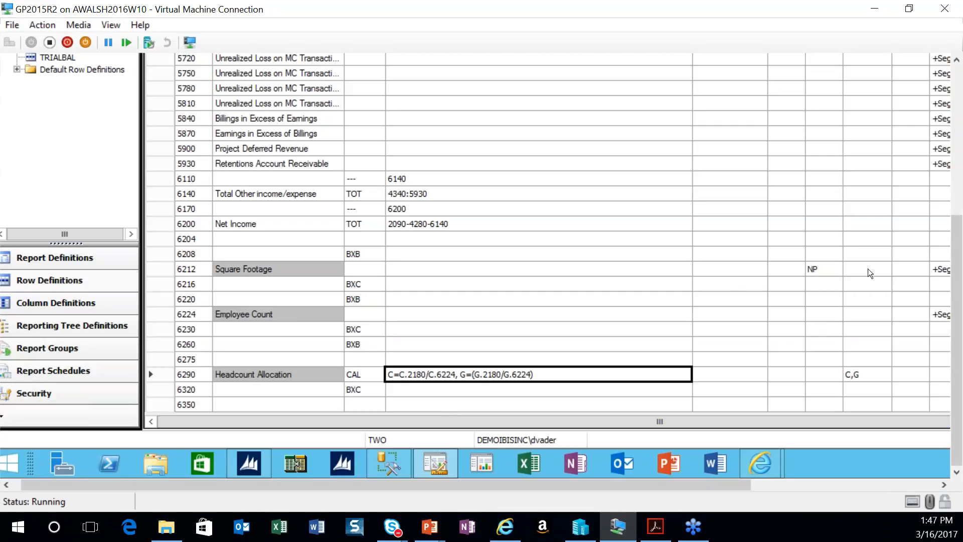
Step: Return to the Bud vs Act report definition, open its column definition to check the actual and budget columns, and save it
scroll(959, 374, up, 5)
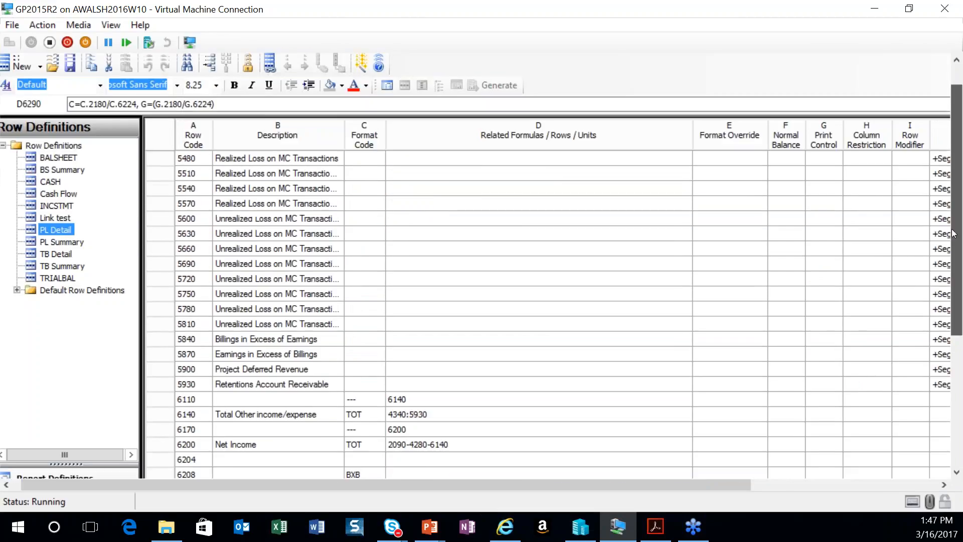
click(386, 118)
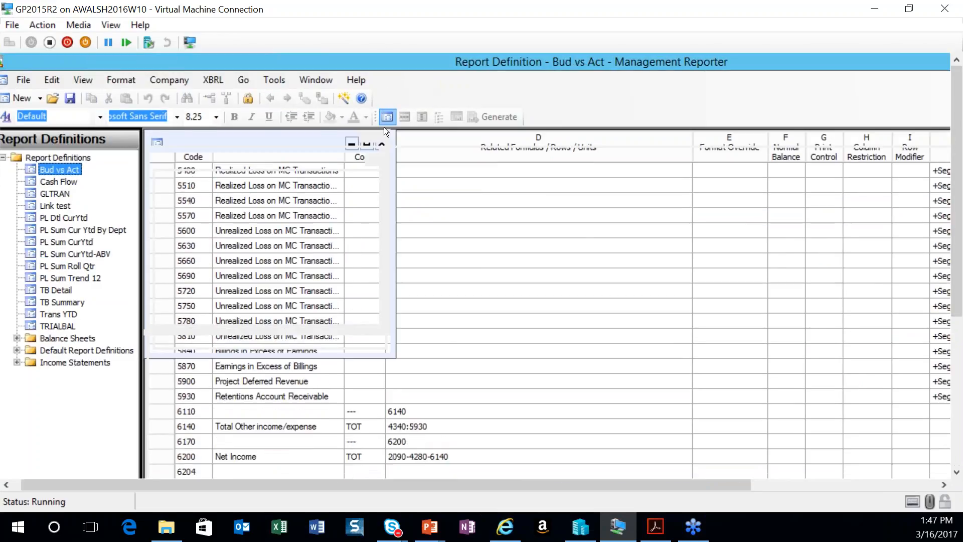
click(354, 346)
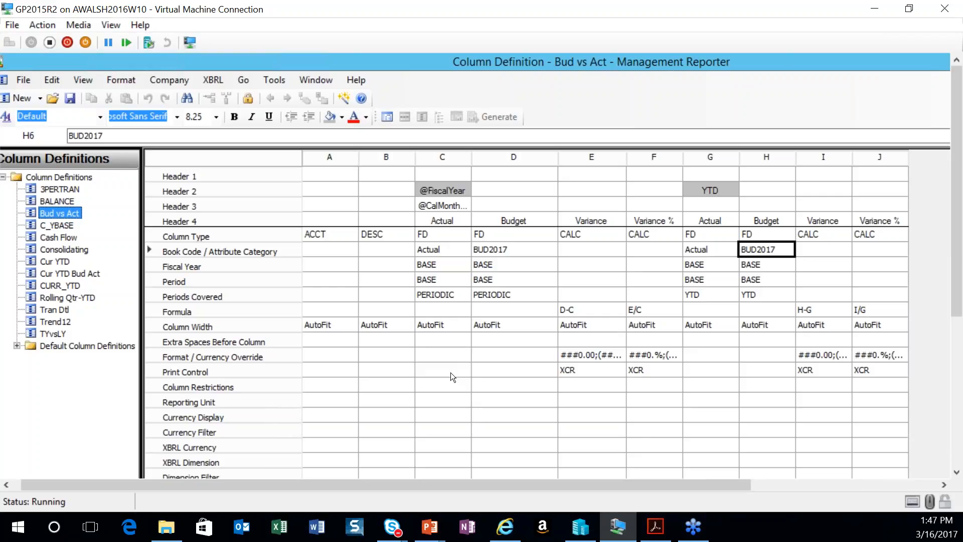
click(72, 97)
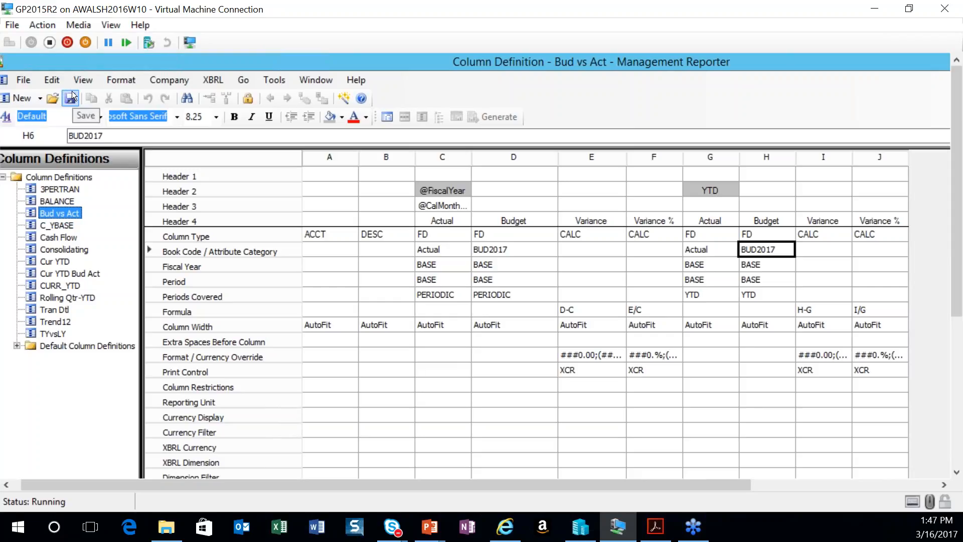
Step: Reopen the PL Detail row definition from the Bud vs Act report and select the Headcount Allocation formula in row 6290
click(387, 119)
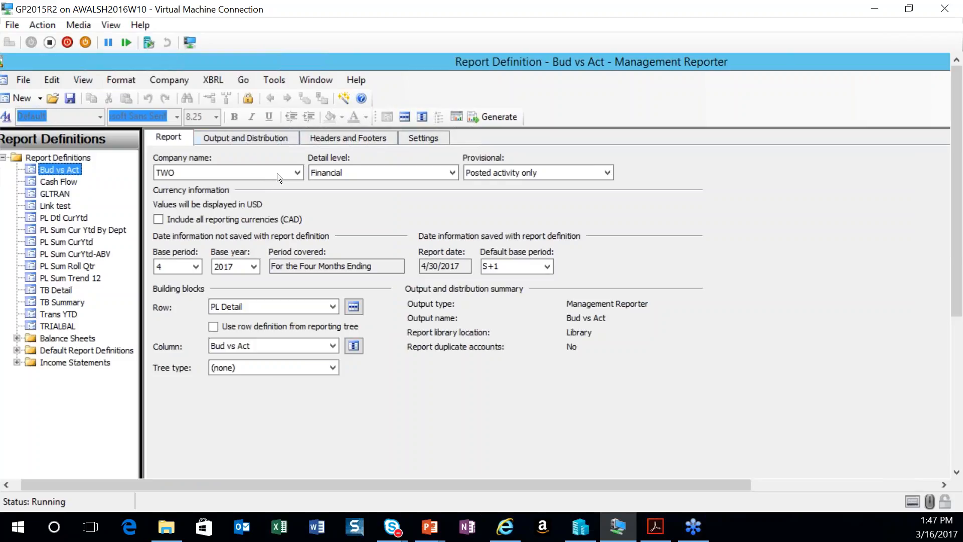
click(355, 307)
click(939, 279)
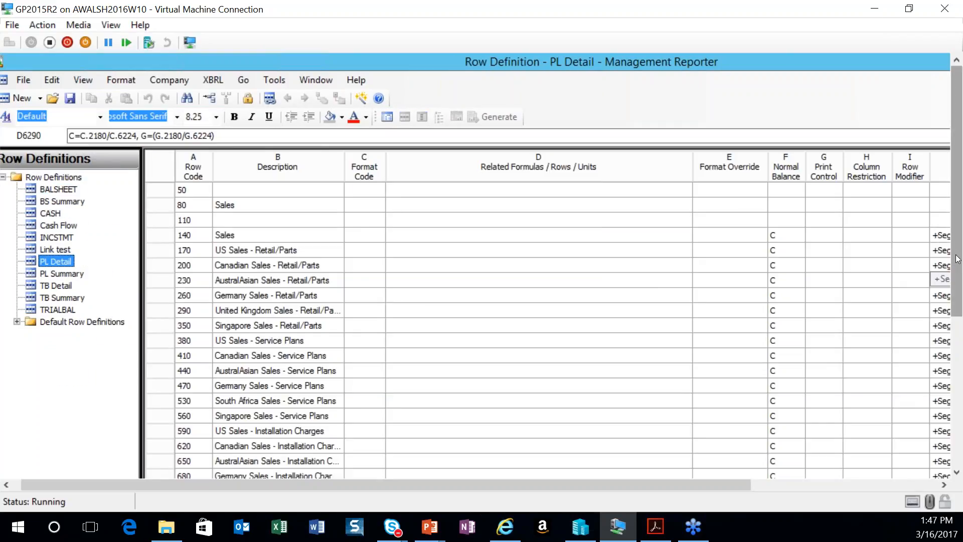
drag(957, 262, 957, 417)
click(371, 363)
key(Page_Down)
key(Page_Down)
key(Page_Down)
key(Page_Down)
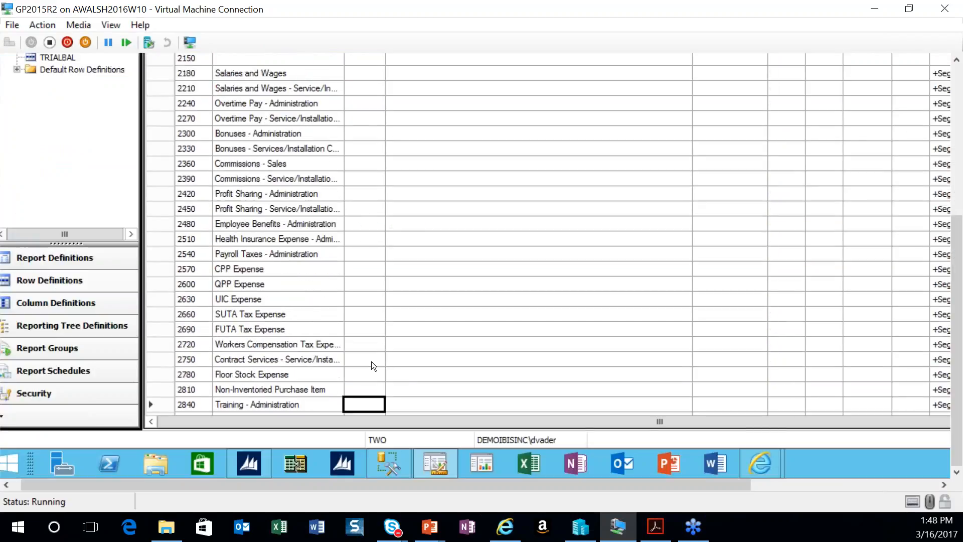
key(Page_Down)
key(Page_Down)
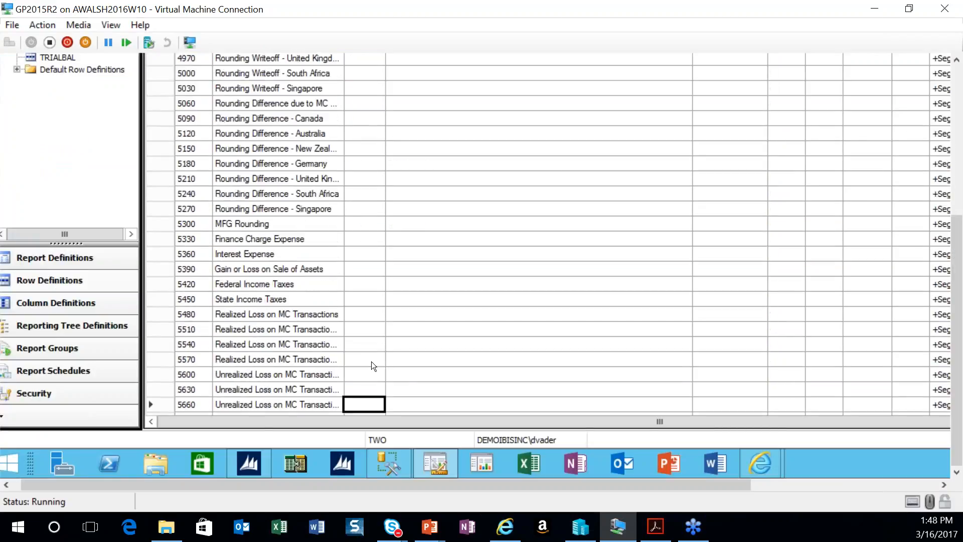
click(527, 375)
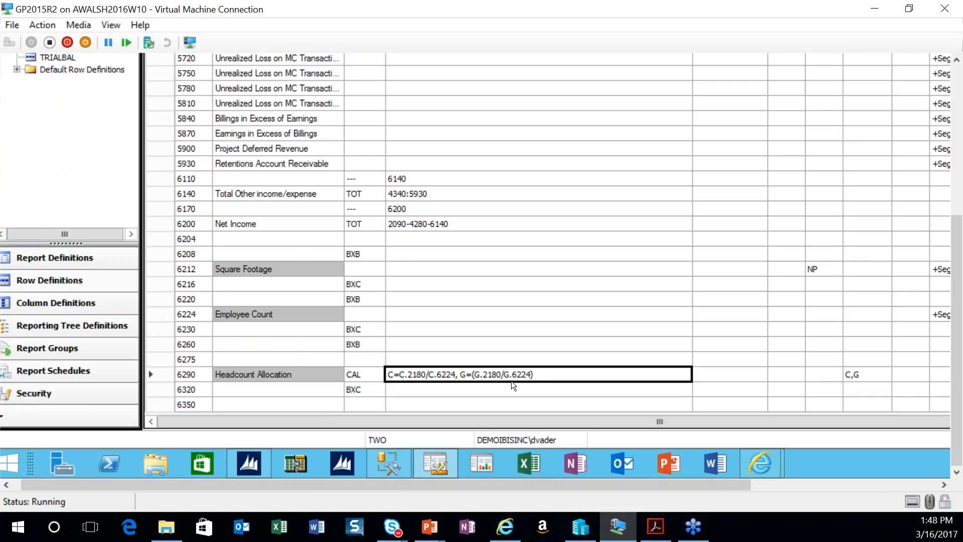
Step: Insert the column D expression D=D.2180.D.6224 between the C and G expressions of the Headcount Allocation formula
scroll(961, 380, up, 2)
scroll(960, 381, up, 8)
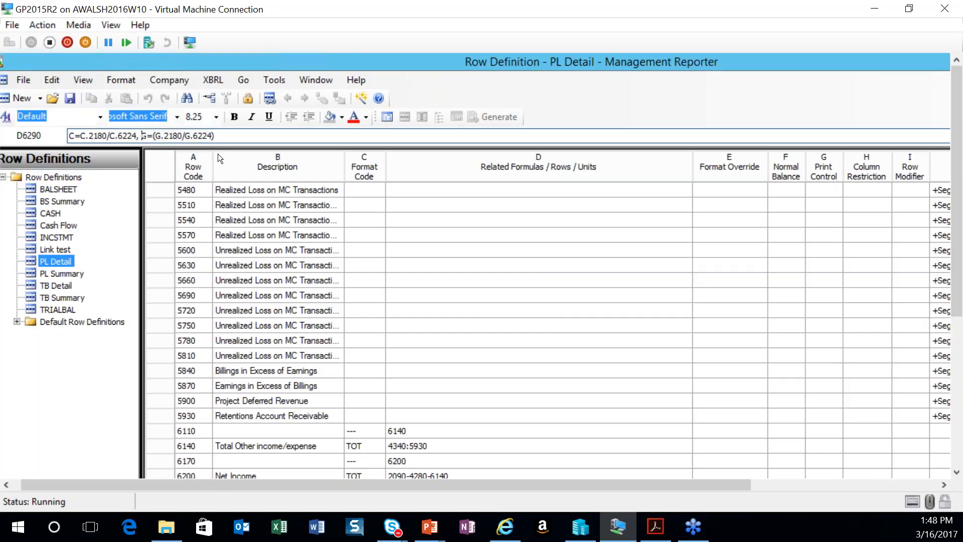
text(D=D.2180)
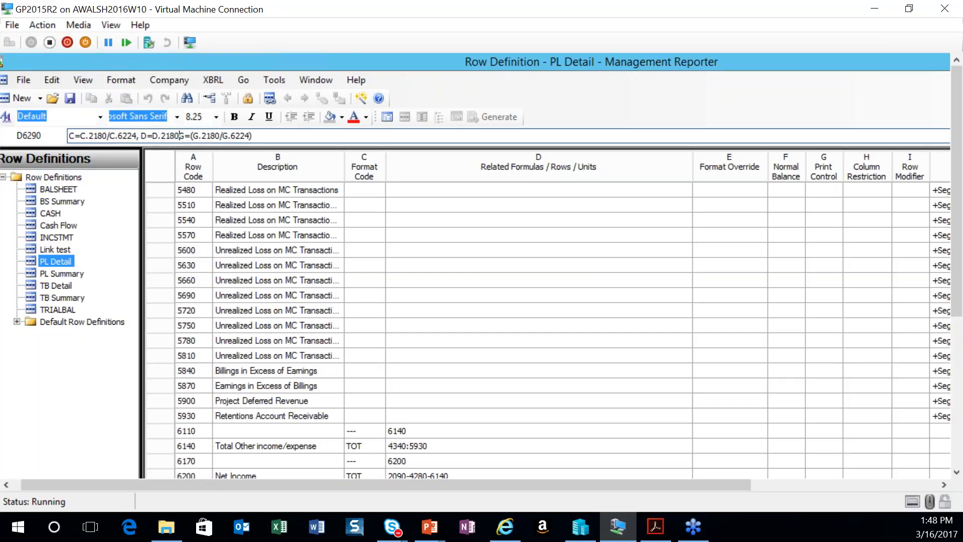
text(.D.)
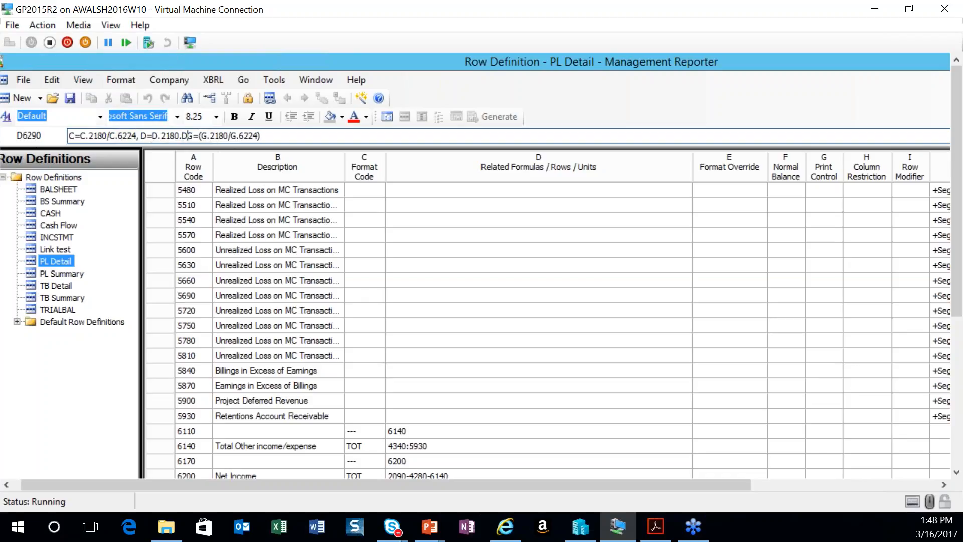
text(6)
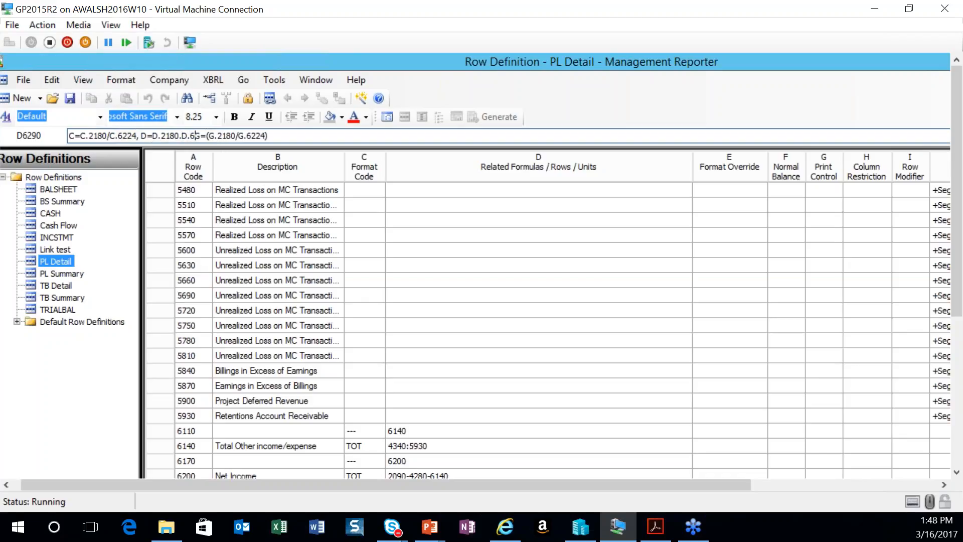
text(224)
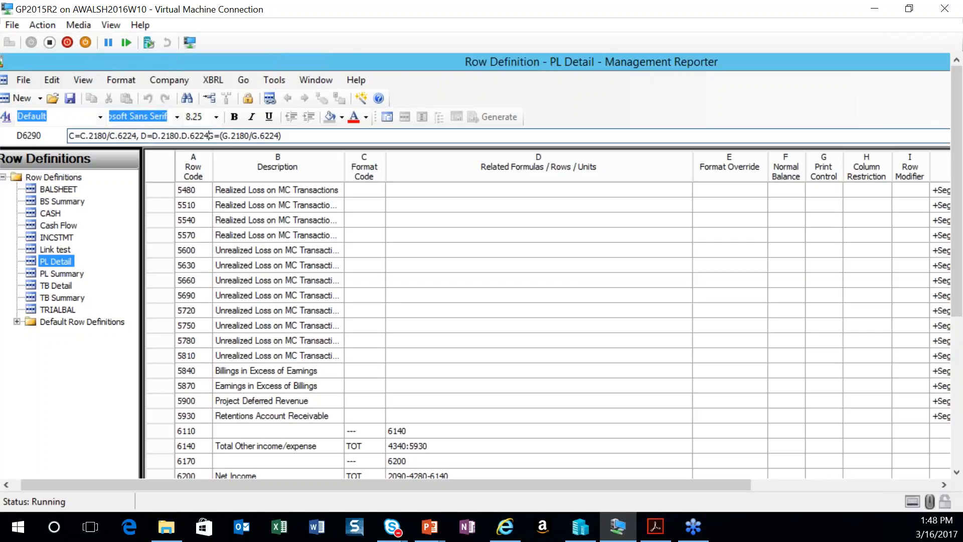
text(,)
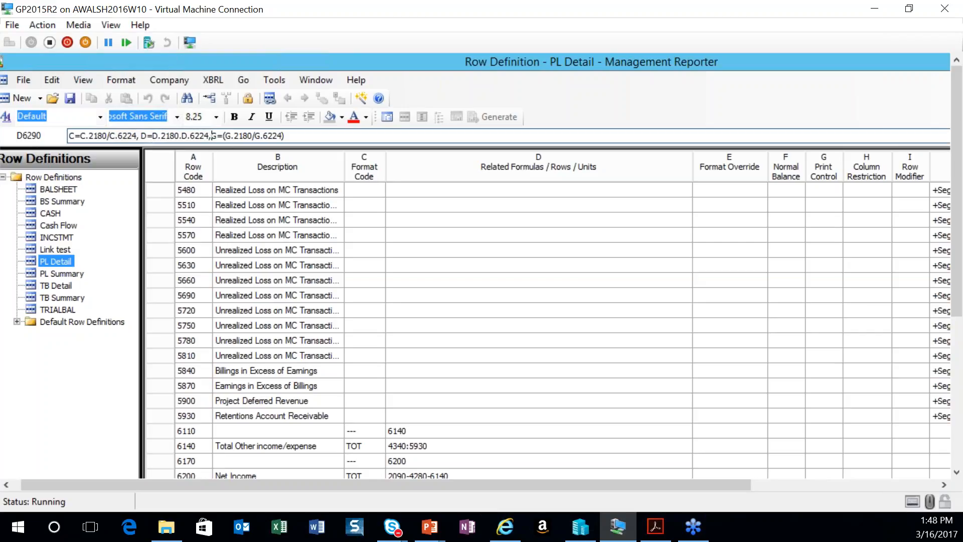
Step: Append the column H expression H=H.2180/H.6224 to the end of the Headcount Allocation formula and commit the formula
click(294, 136)
text(,H=H.2180,)
key(BackSpace)
text(/H.6224)
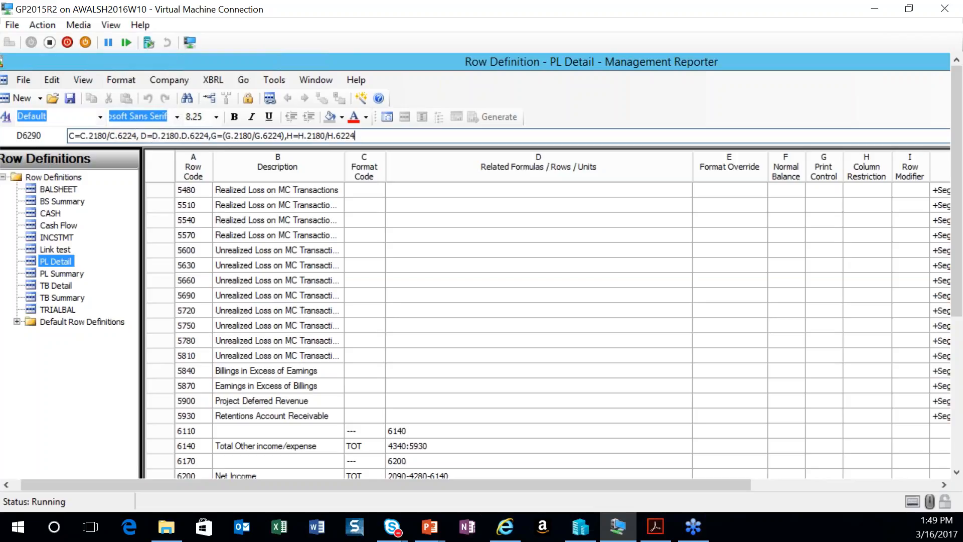
key(Return)
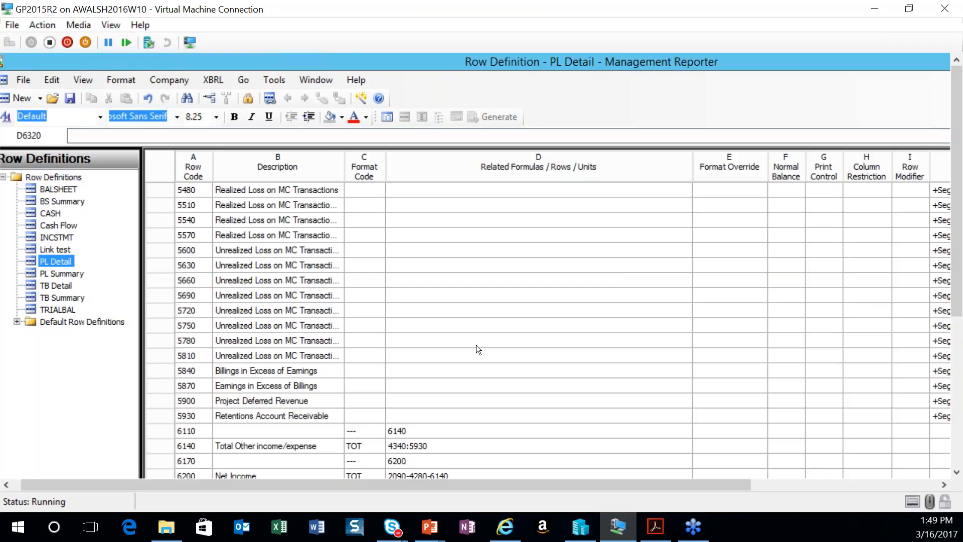
Step: Review the extended Headcount Allocation formula and try to save the PL Detail row definition
drag(958, 271, 962, 408)
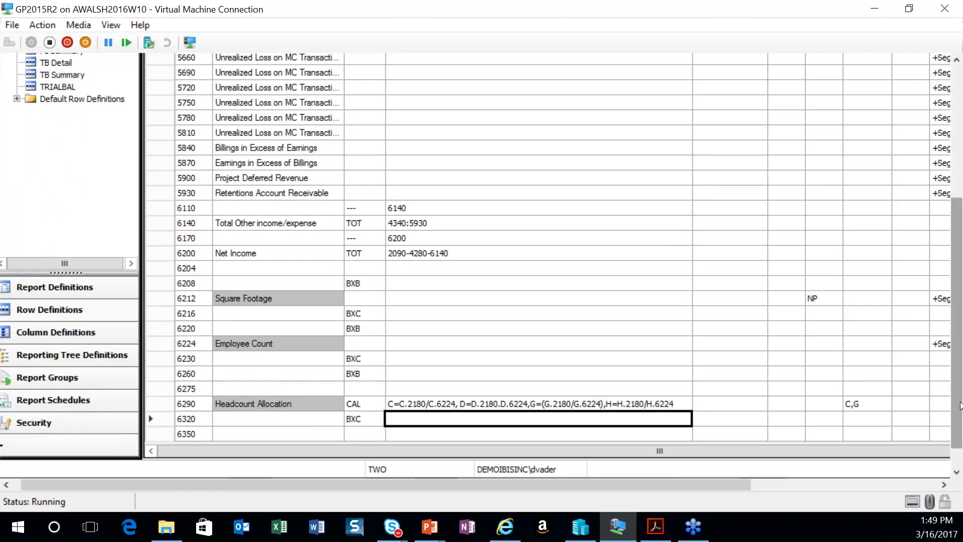
drag(961, 406, 961, 183)
click(69, 98)
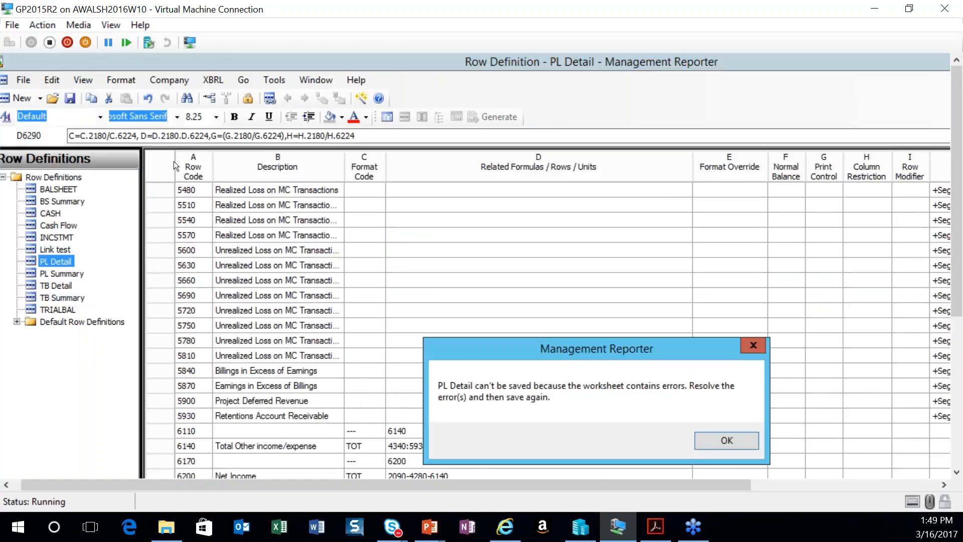
click(705, 442)
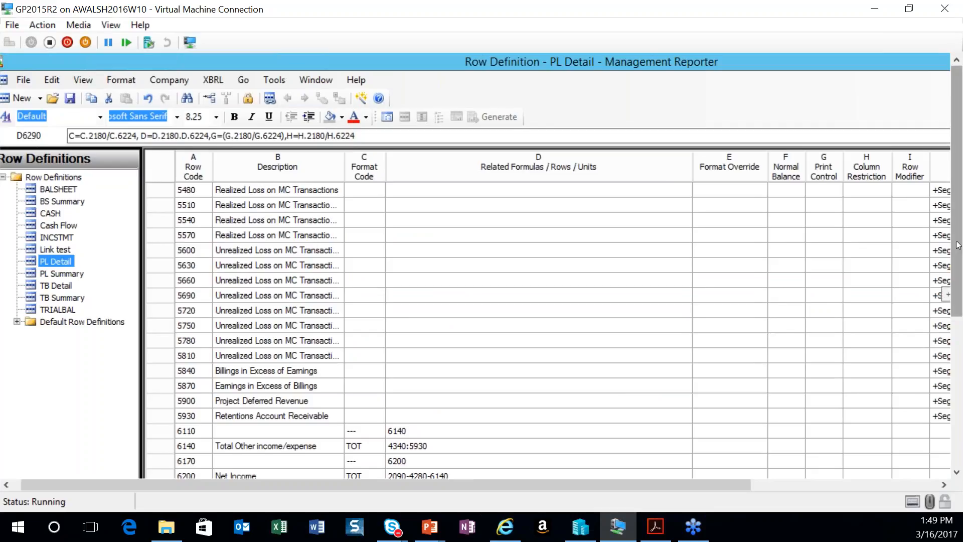
Step: Examine the full error description flagged on the Headcount Allocation formula in row 6290
drag(959, 246, 959, 396)
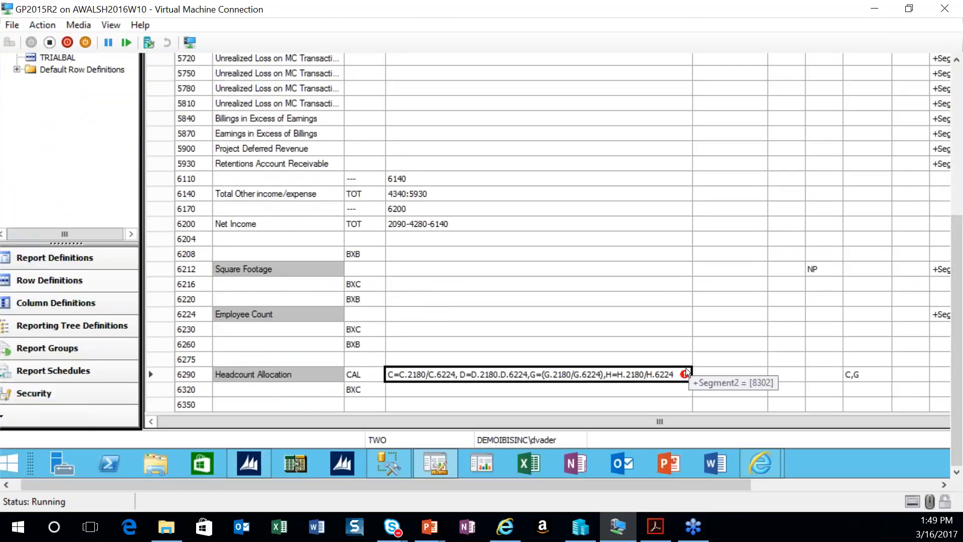
mouse_move(686, 374)
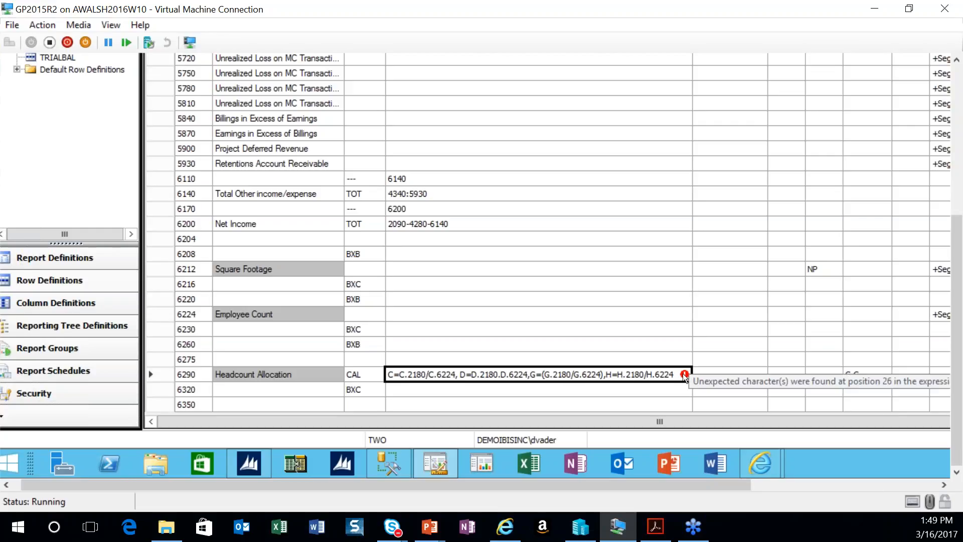
drag(700, 421, 813, 425)
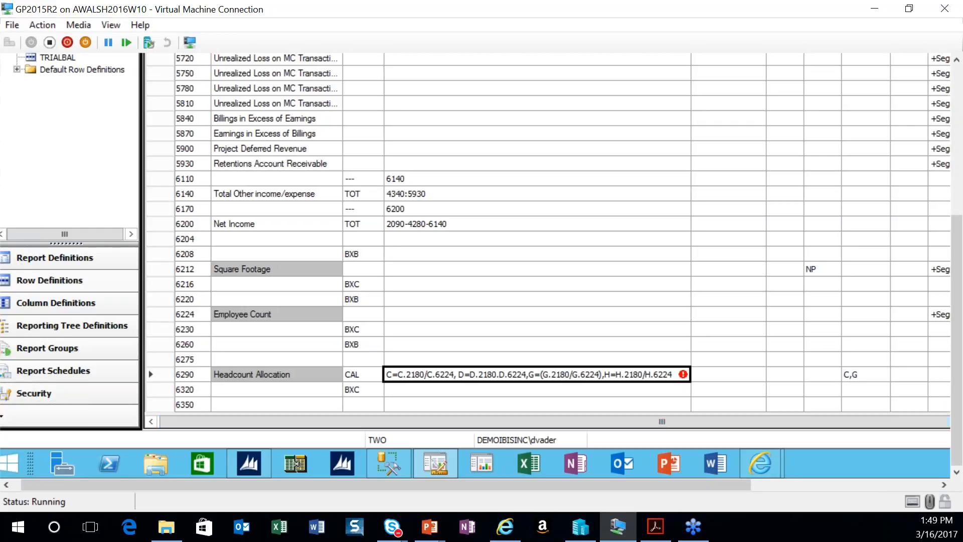
drag(743, 484, 904, 483)
click(499, 255)
click(474, 374)
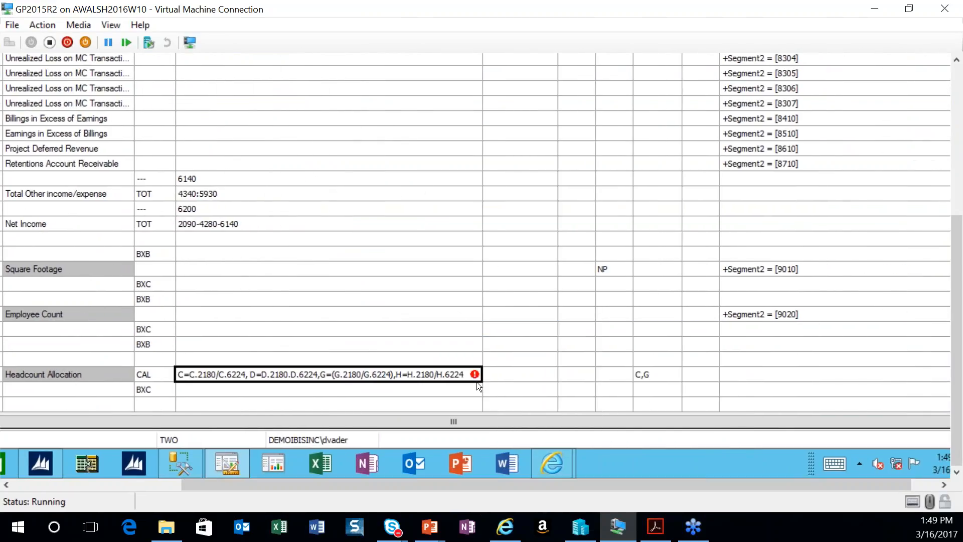
mouse_move(475, 375)
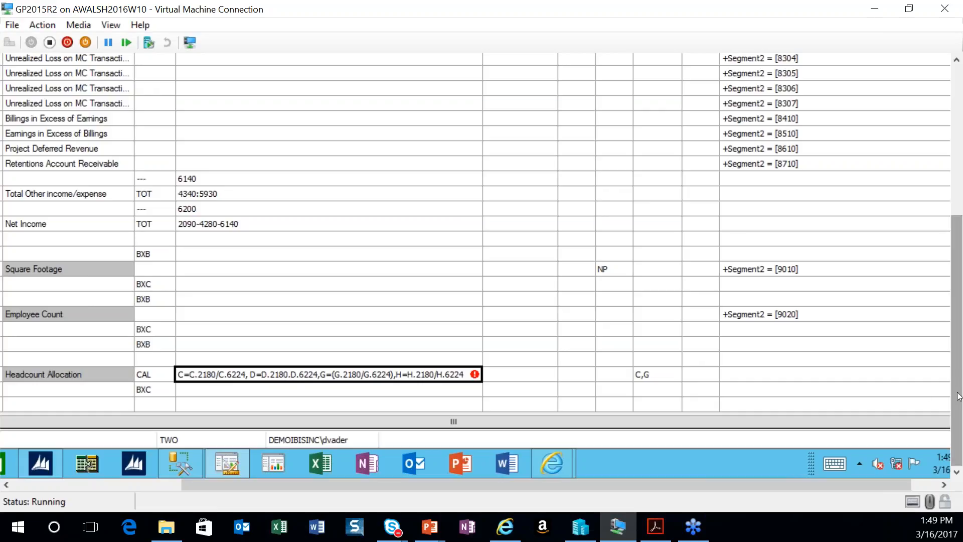
Step: Correct the column D expression in the Headcount Allocation formula to D=D.2180/D.6224 and save the PL Detail row definition
drag(958, 394, 958, 241)
drag(459, 481, 347, 485)
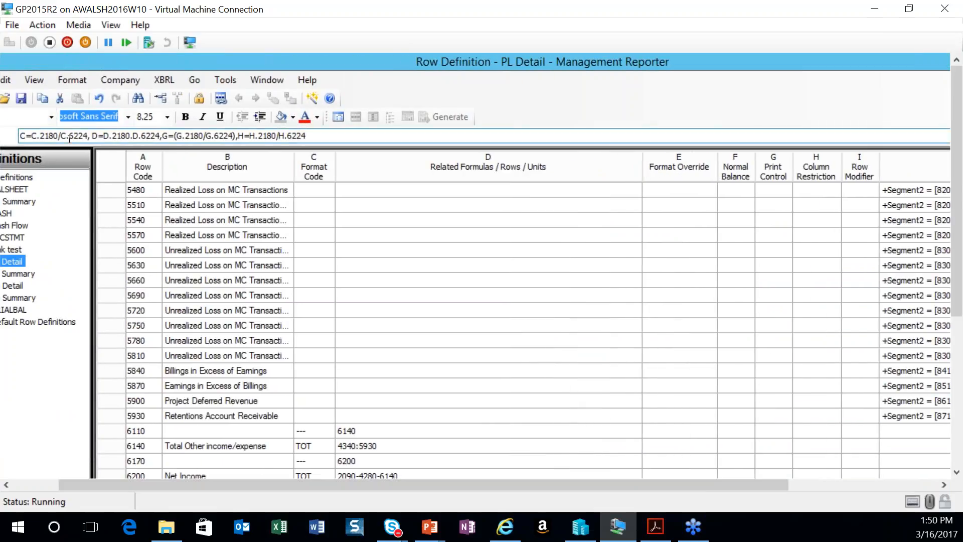
click(131, 136)
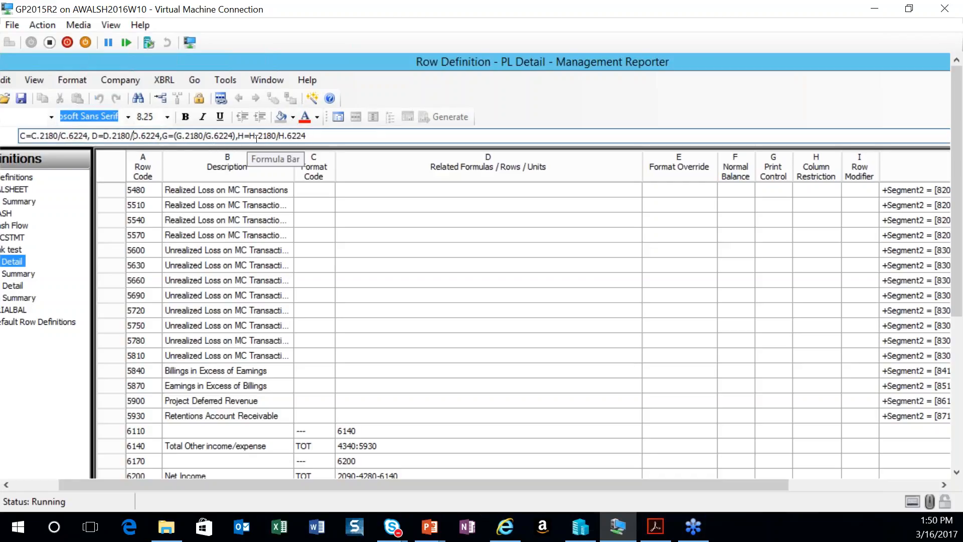
click(26, 102)
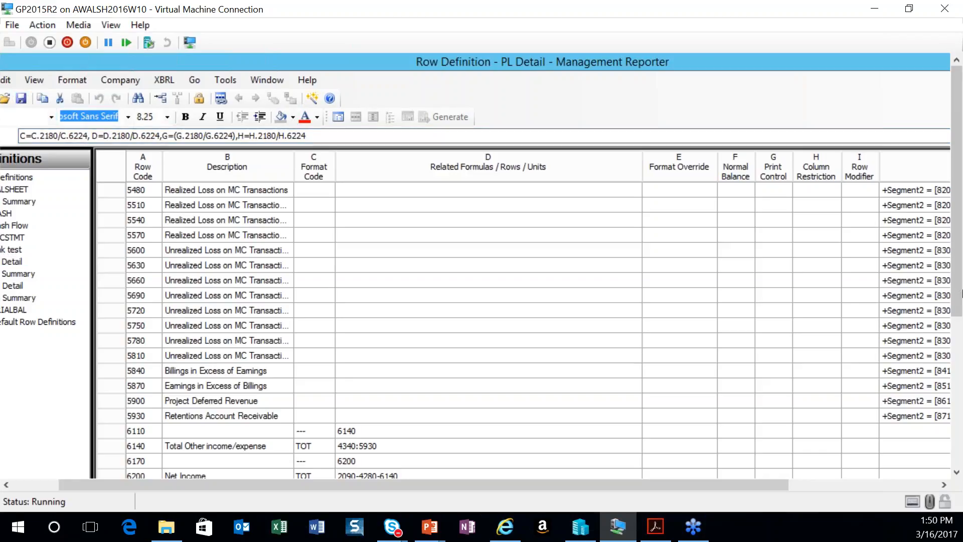
Step: Regenerate the Bud vs Act report and check the Headcount Allocation row in its budget columns
mouse_move(961, 300)
mouse_down()
mouse_move(962, 347)
mouse_move(960, 301)
mouse_up()
click(339, 119)
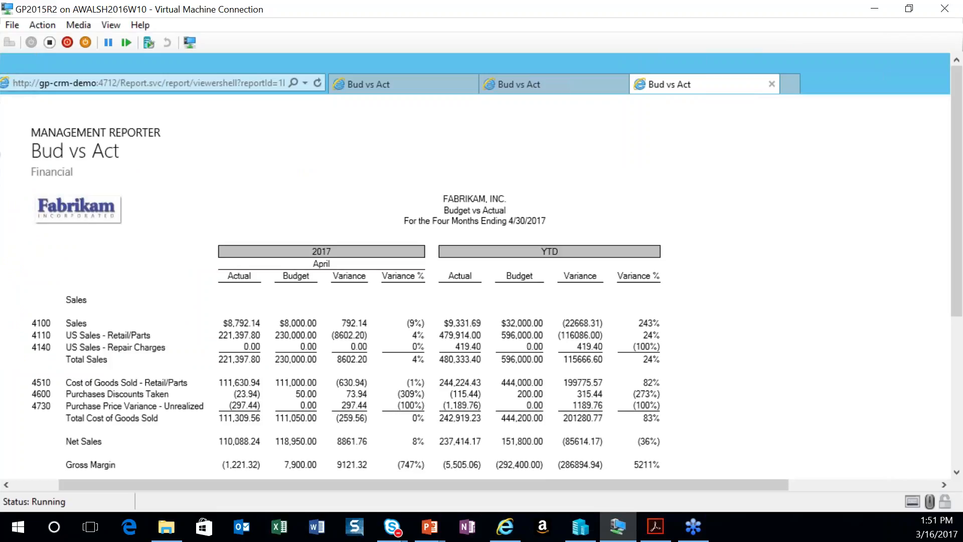
scroll(218, 353, down, 3)
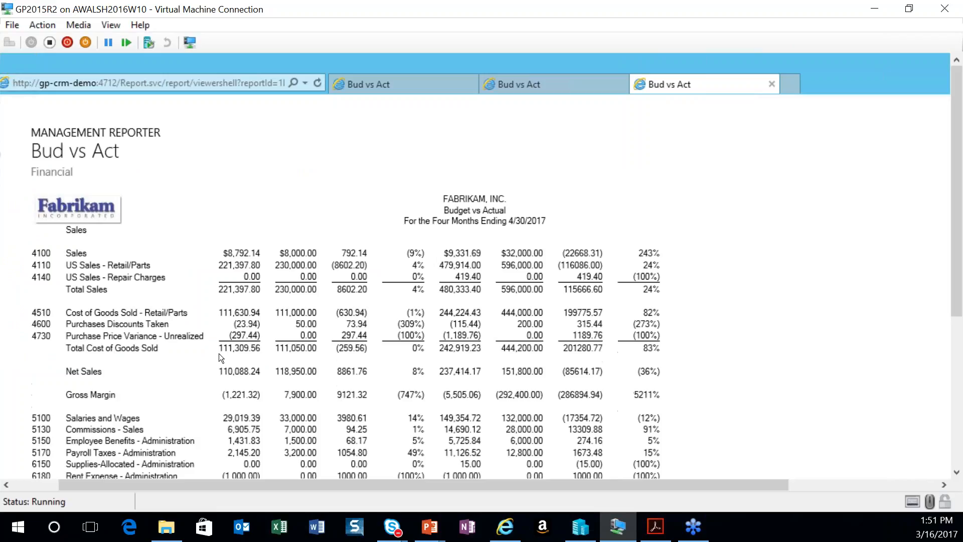
drag(961, 287, 961, 457)
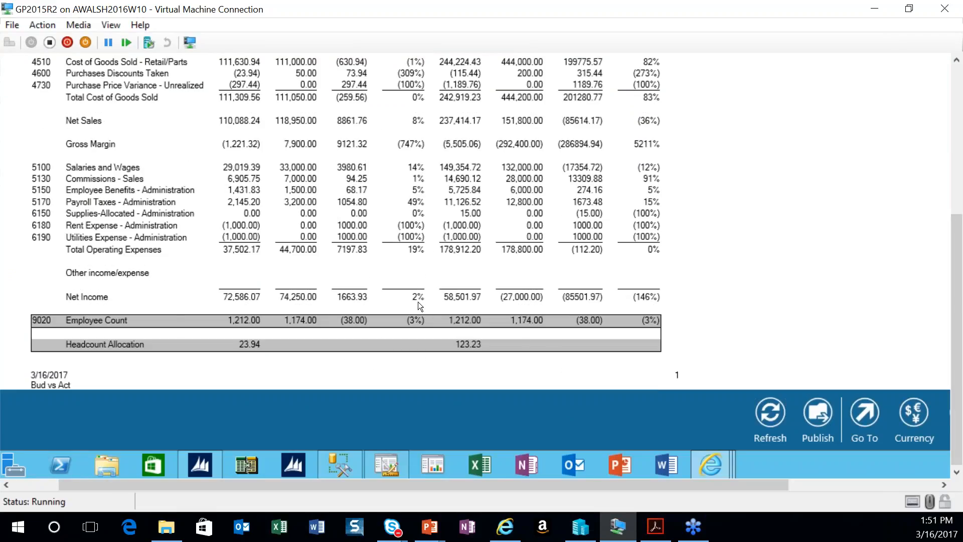
drag(960, 389, 960, 239)
drag(961, 277, 961, 434)
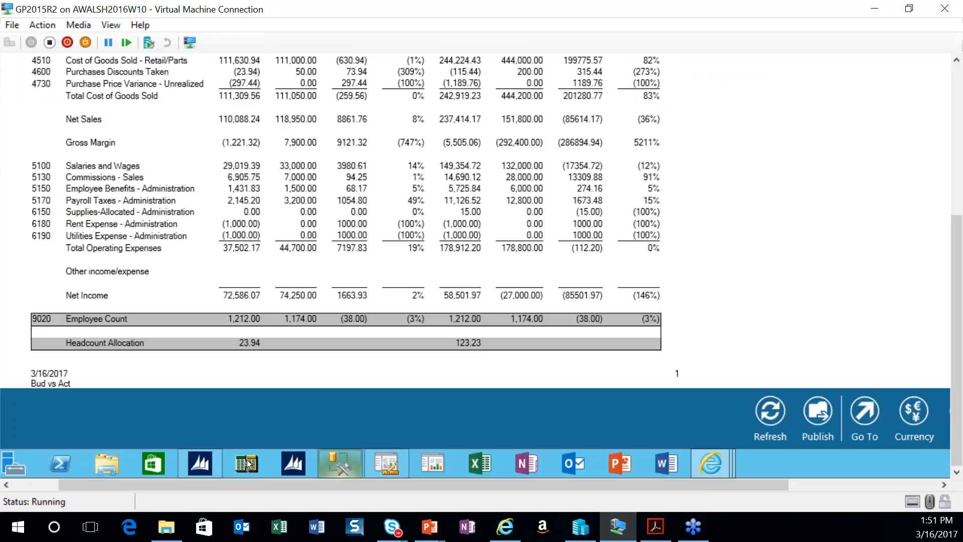
Step: Return to Management Reporter and examine the Bud vs Act column definition to see which columns hold the actual and budget amounts
click(396, 462)
drag(959, 442, 959, 315)
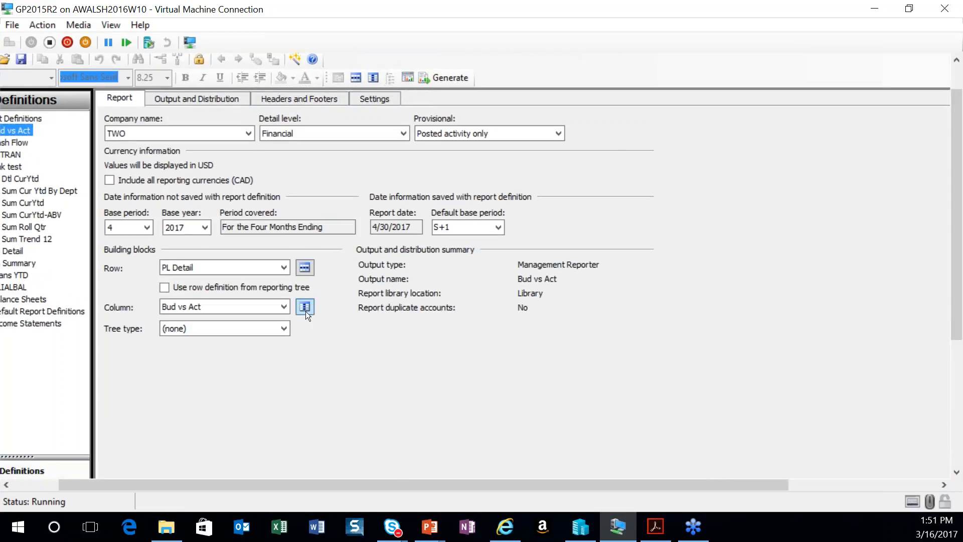
click(306, 311)
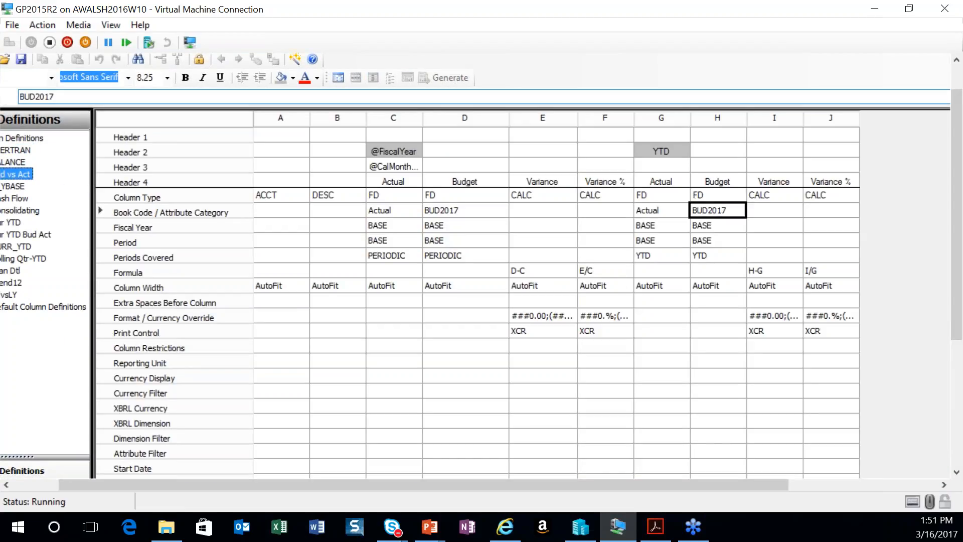
click(341, 79)
Step: Set the column restriction of the Headcount Allocation row in the PL Detail row definition to C,D,G,H
click(305, 268)
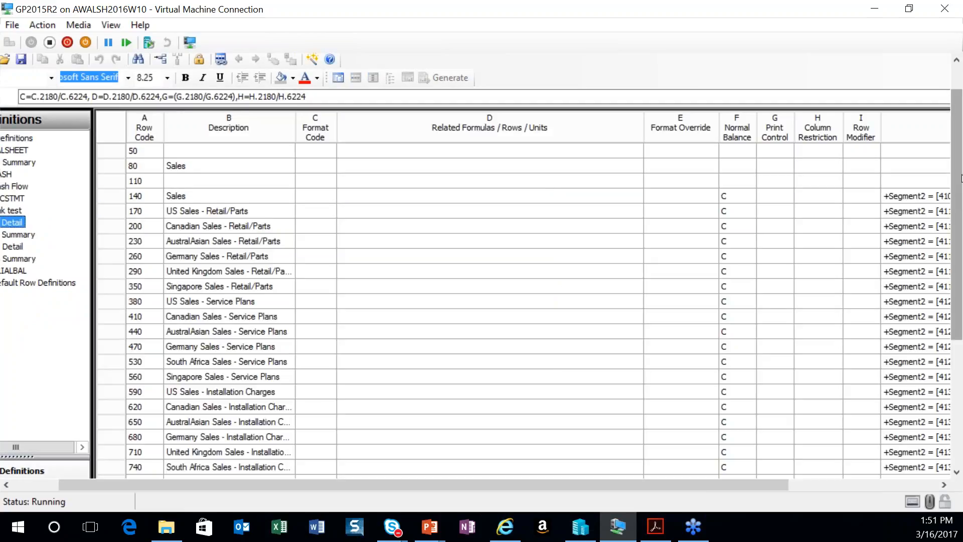
drag(957, 200, 957, 328)
click(266, 355)
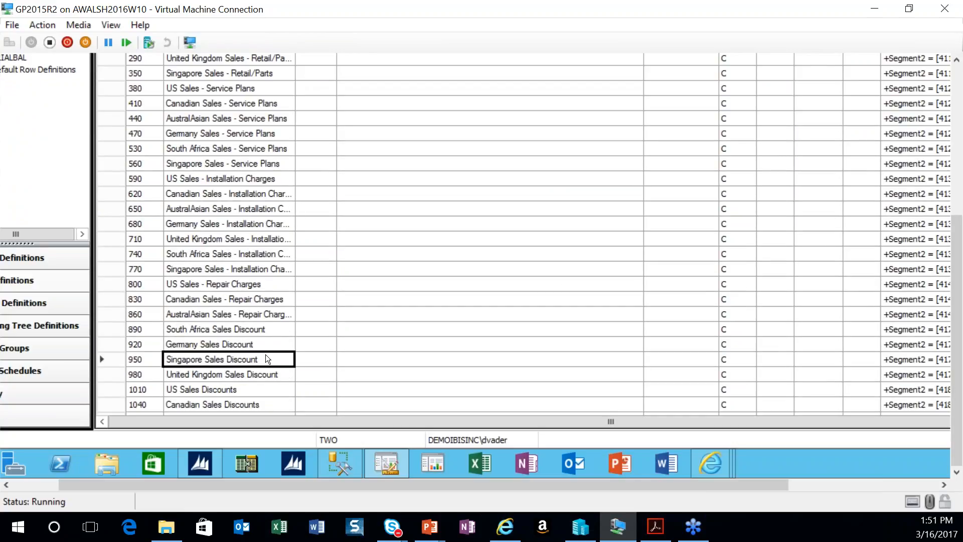
key(Down)
key(Down)
key(Down)
key(Down)
key(Down)
key(Down)
key(Down)
key(Down)
key(Down)
key(Down)
key(Down)
key(Down)
key(Down)
key(Down)
key(Down)
key(Down)
key(Down)
key(Down)
key(Down)
key(Down)
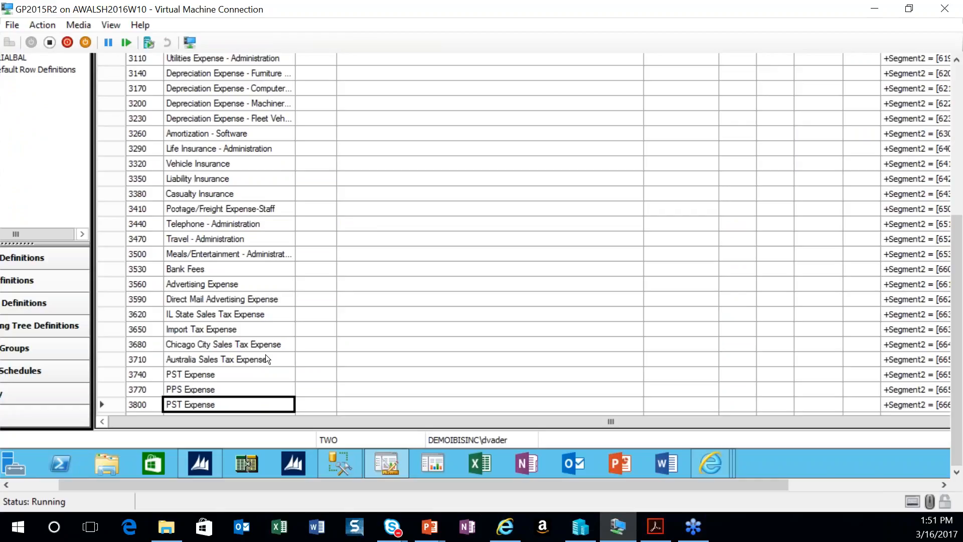
key(Down)
key(Down)
key(Down)
key(Down)
key(Down)
key(Down)
key(Down)
key(Down)
key(Down)
key(Down)
key(Down)
key(Down)
key(Down)
key(Down)
key(Down)
key(Down)
key(Down)
key(Down)
key(Down)
key(Down)
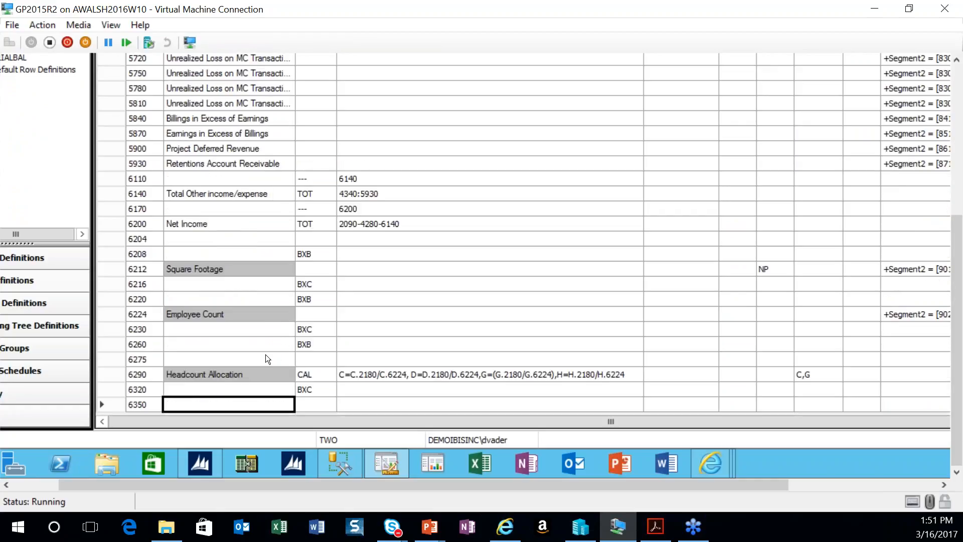
click(813, 375)
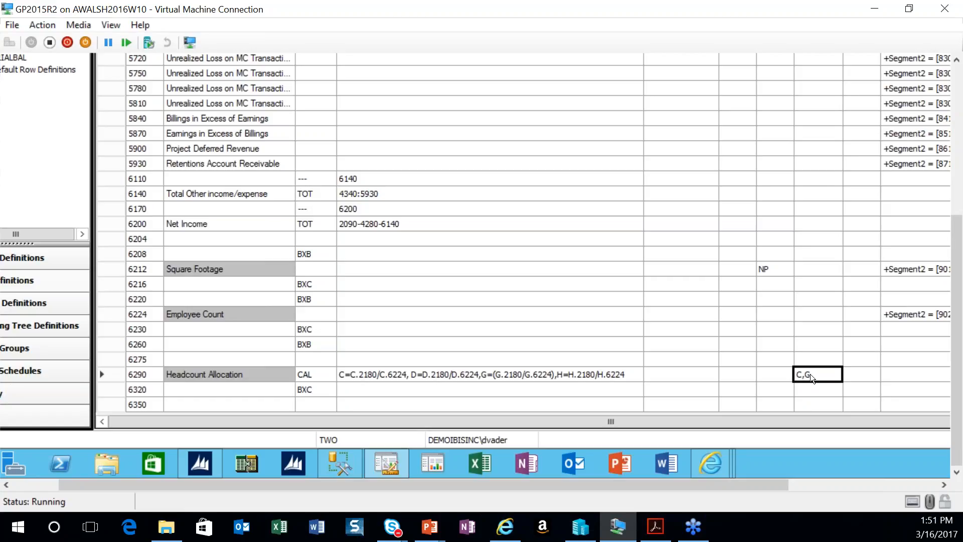
text(C,D,G,H)
click(553, 382)
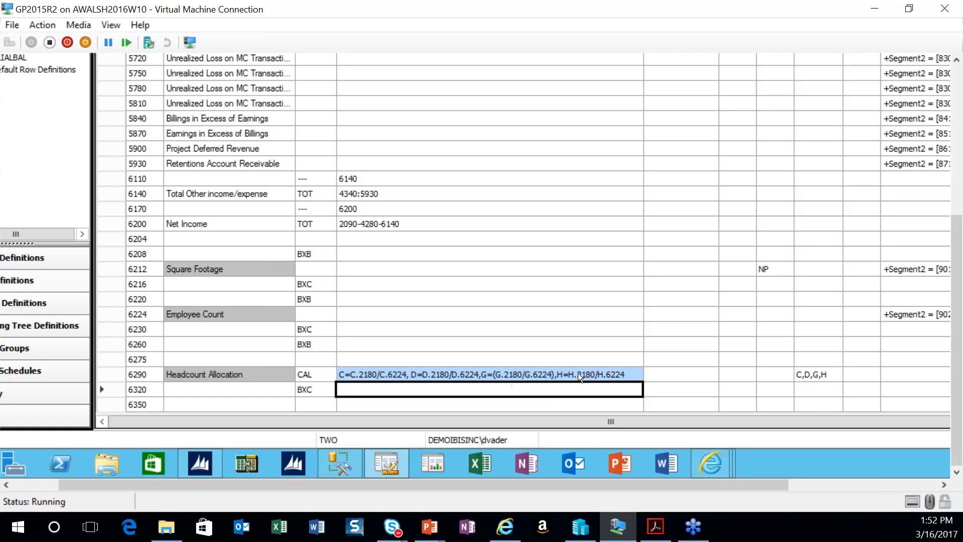
Step: Recheck the Headcount Allocation formula, regenerate the Bud vs Act report, and review its Headcount Allocation row
click(552, 374)
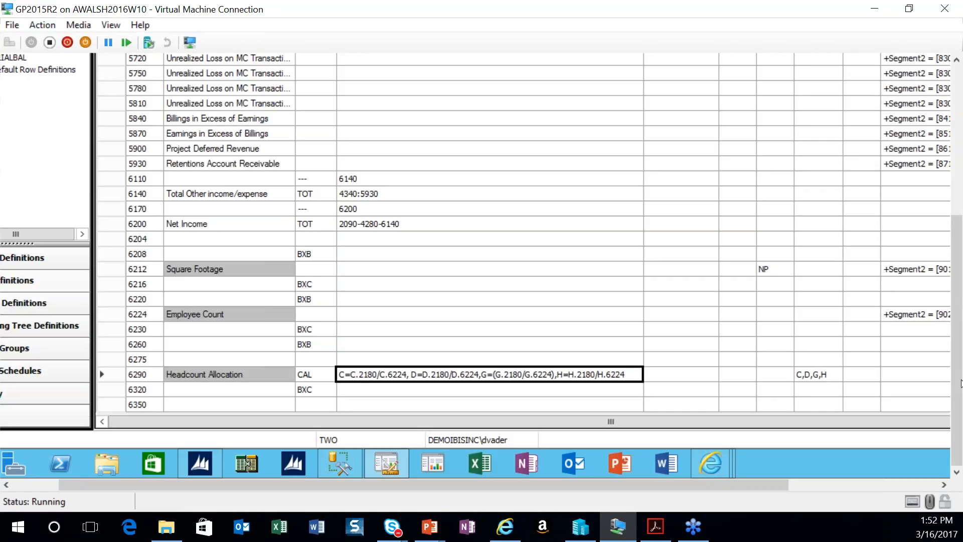
scroll(959, 414, up, 5)
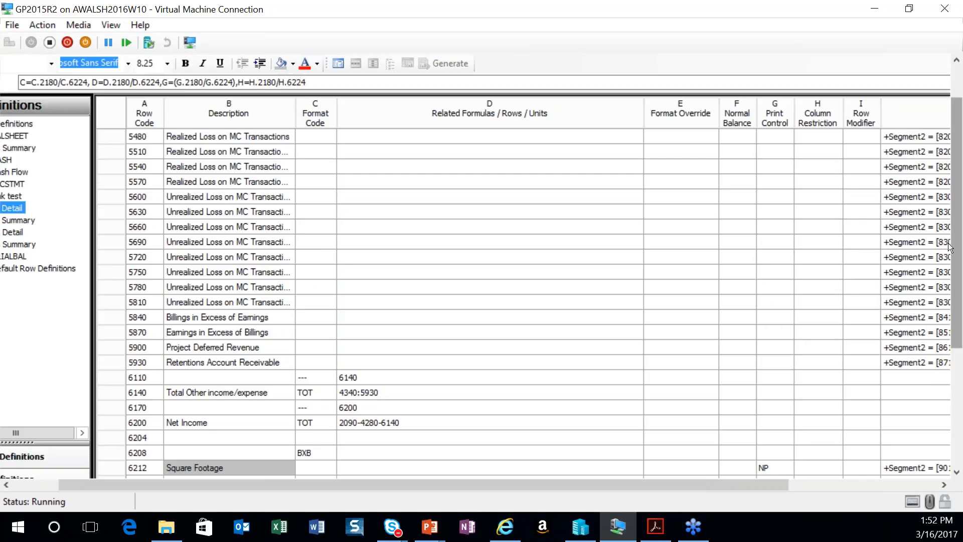
scroll(958, 227, down, 5)
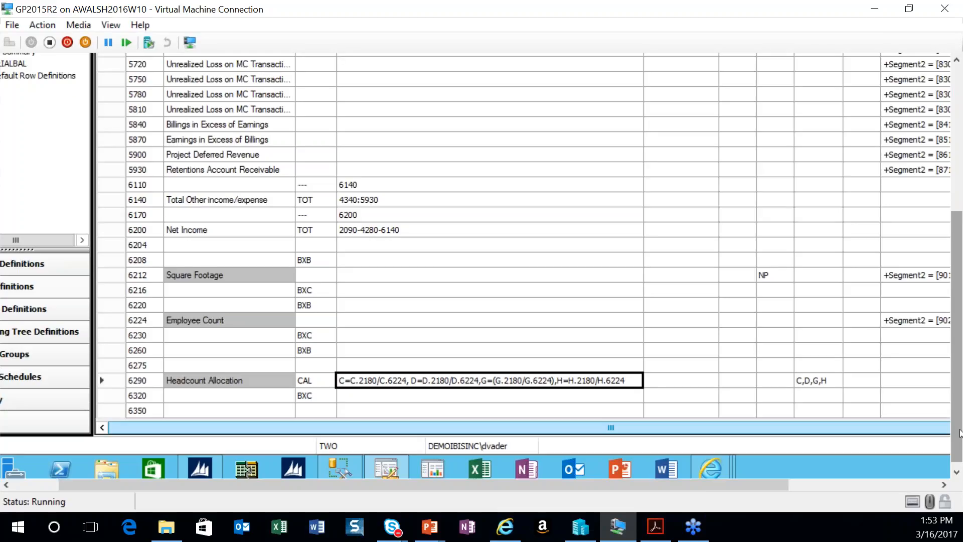
scroll(958, 433, up, 3)
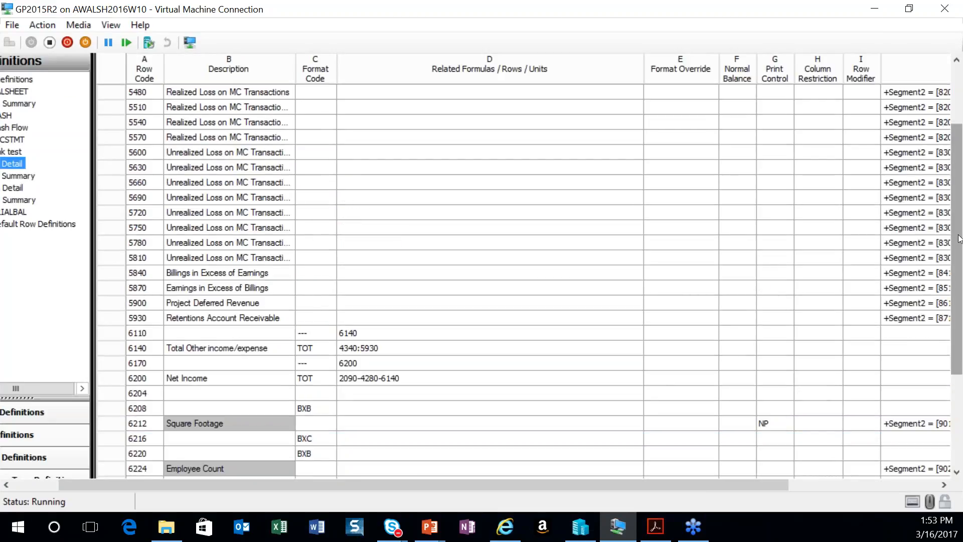
drag(950, 233, 950, 176)
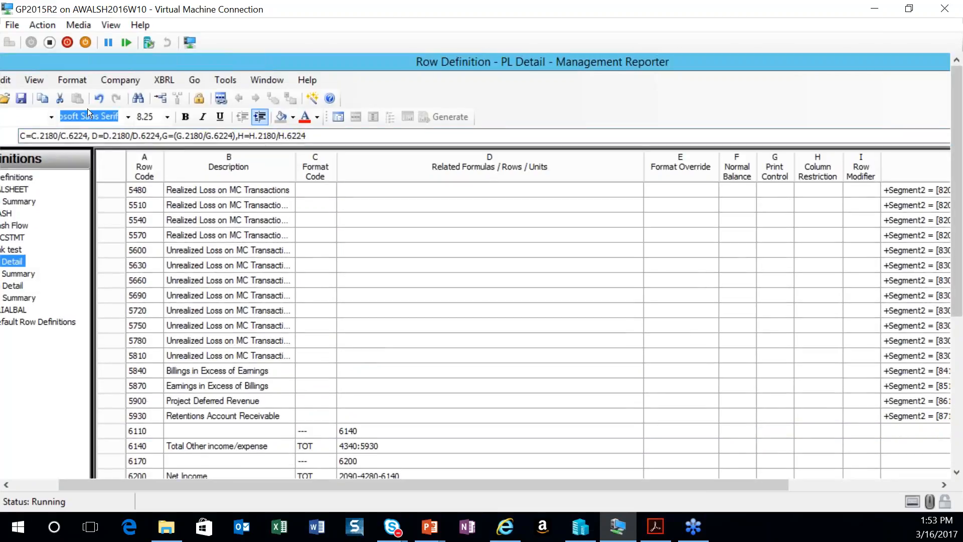
click(337, 118)
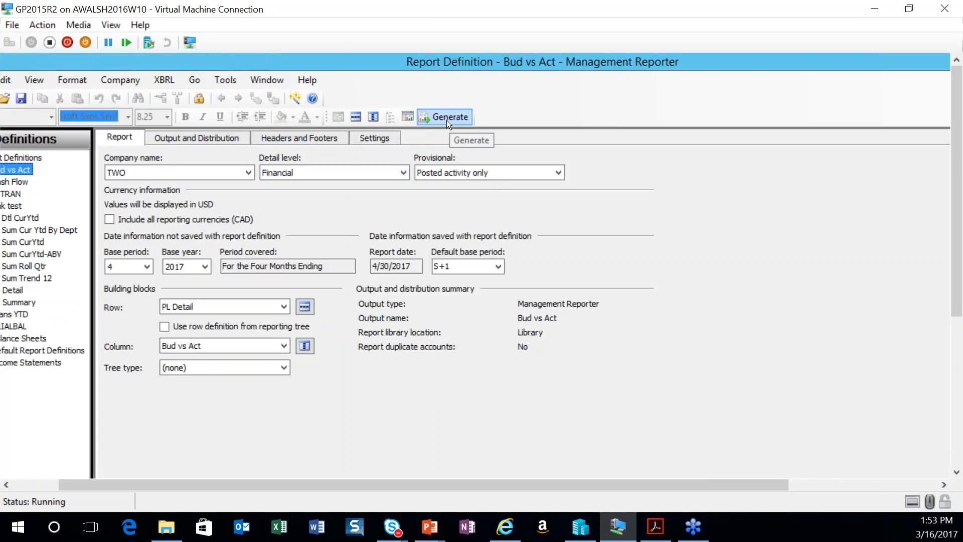
click(447, 120)
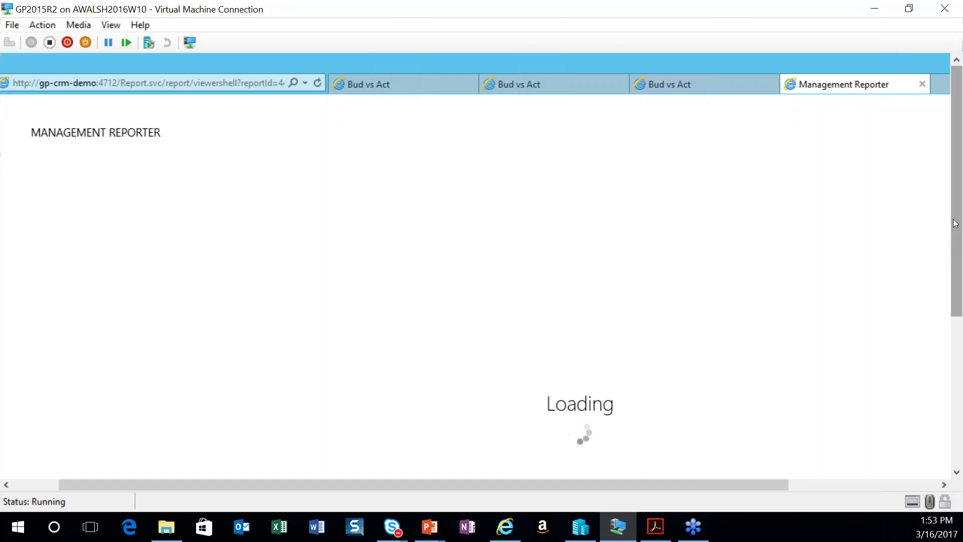
drag(958, 213, 958, 350)
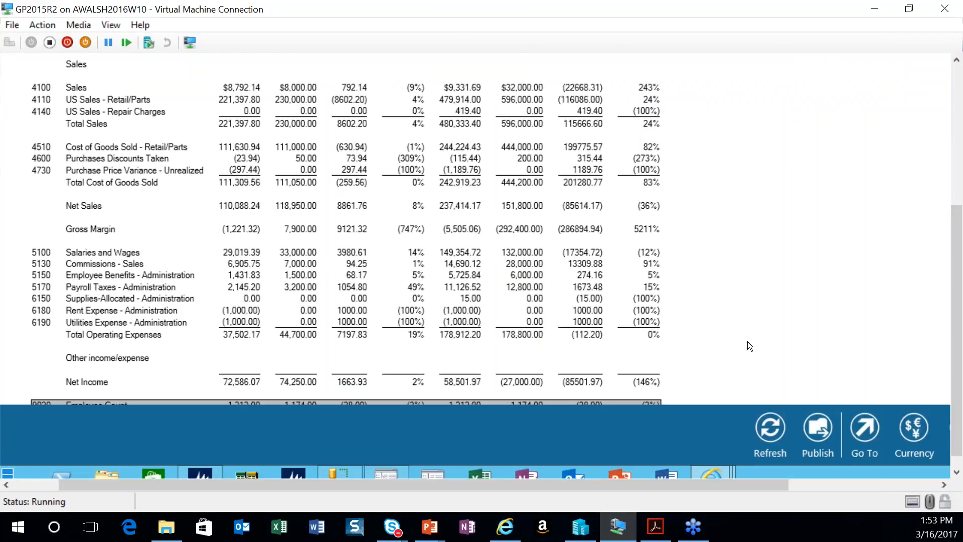
scroll(748, 341, down, 3)
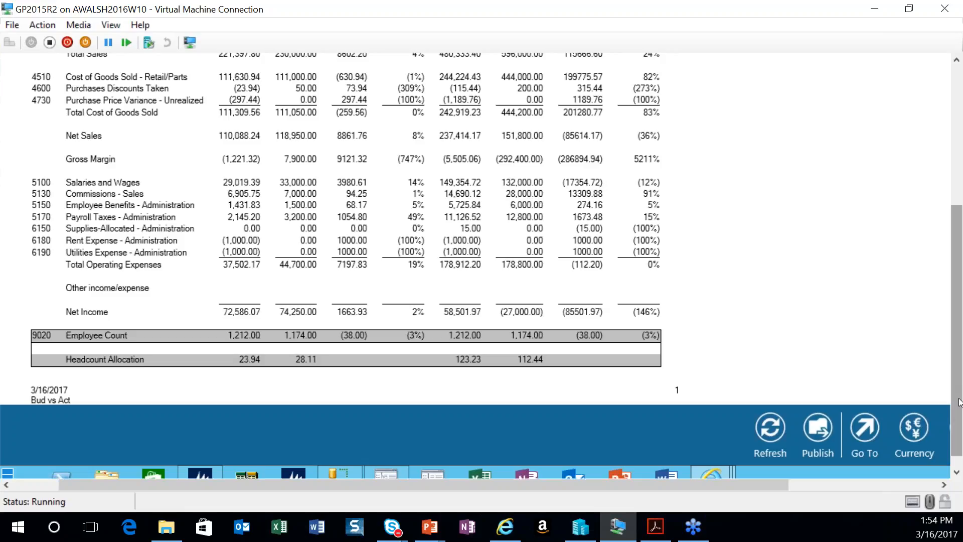
drag(959, 404, 959, 258)
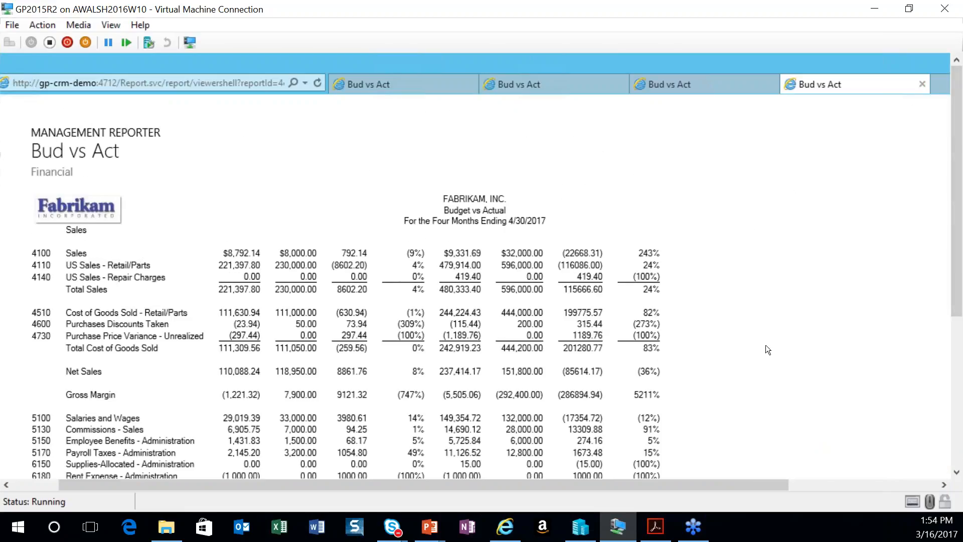
click(429, 527)
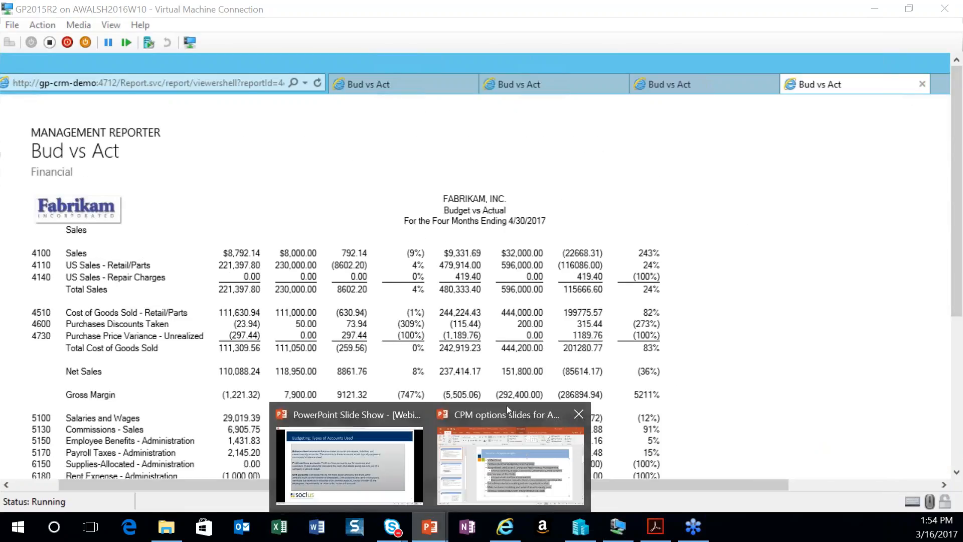
click(489, 414)
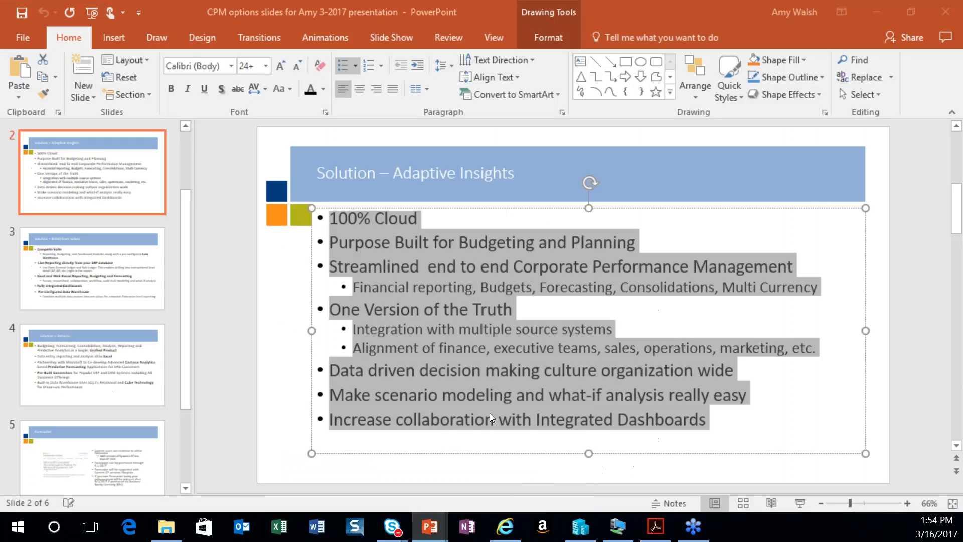
click(877, 10)
Step: Switch to the Webinar Template GL Budgets2 slide show in PowerPoint and advance to the Budget Window slide
click(429, 527)
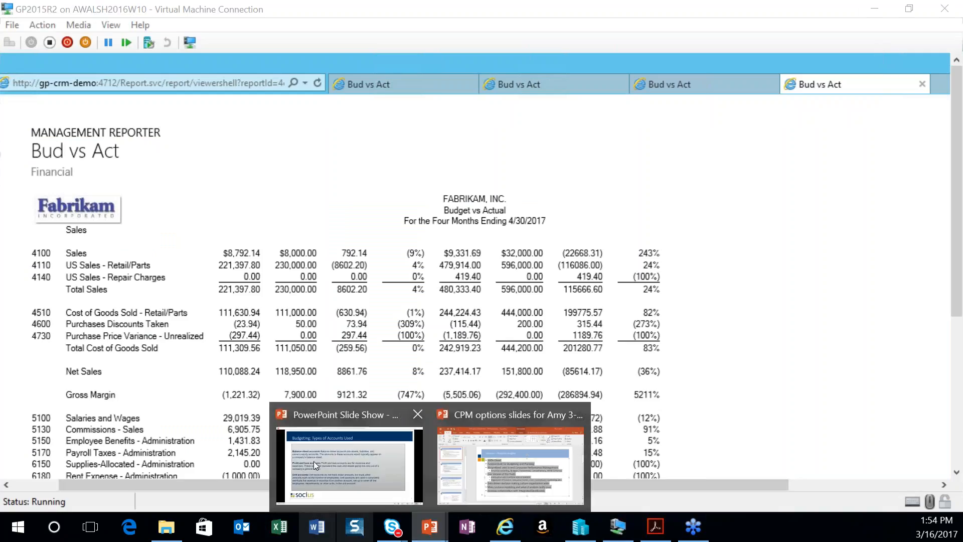
click(347, 417)
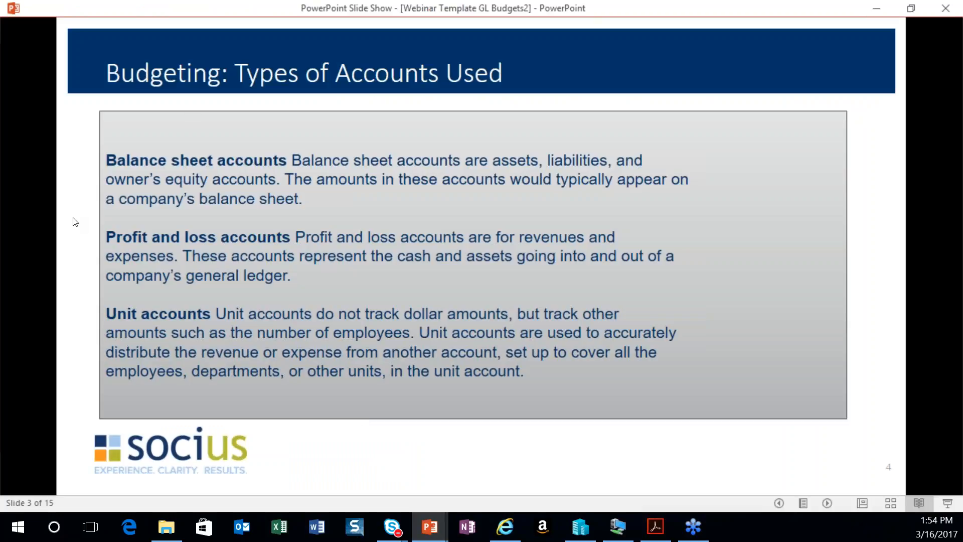
key(Right)
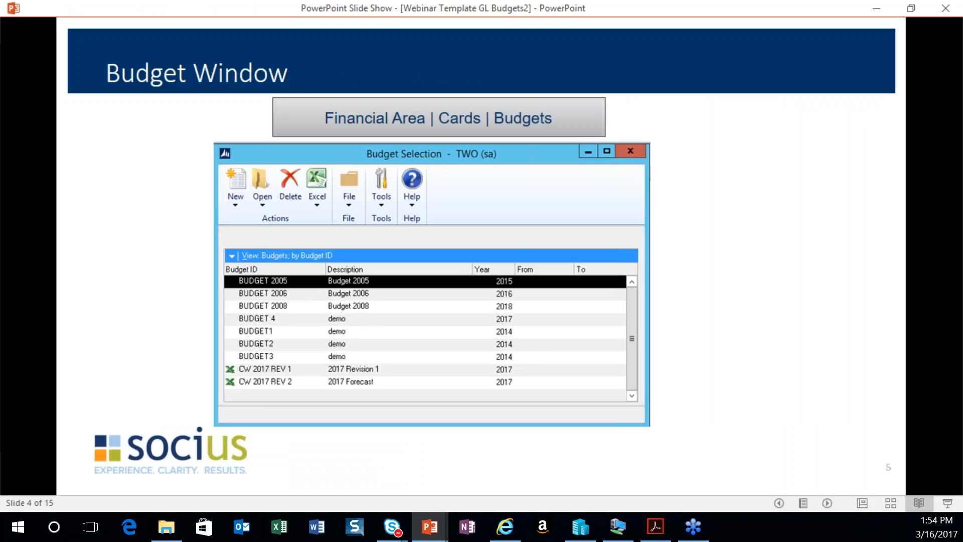